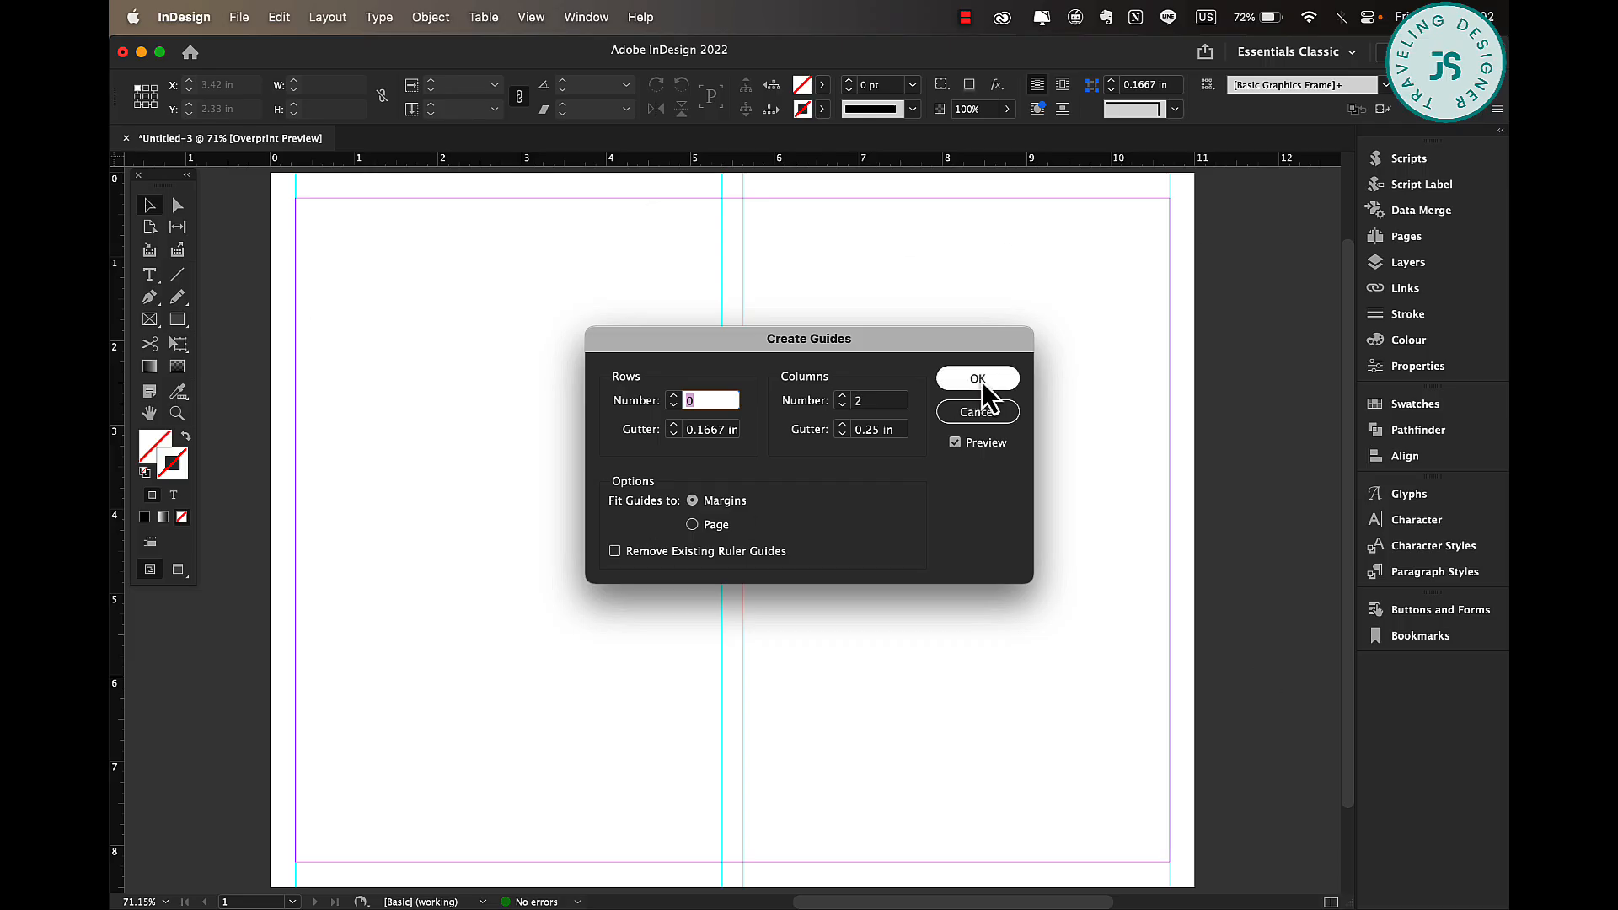
Create two column guides with a 0.25 in gutter and draw a vertical line about 8.55 in long midway through the gutter.
left_click(978, 378)
key("backslash")
left_click_drag(733, 175, 733, 797)
key("v")
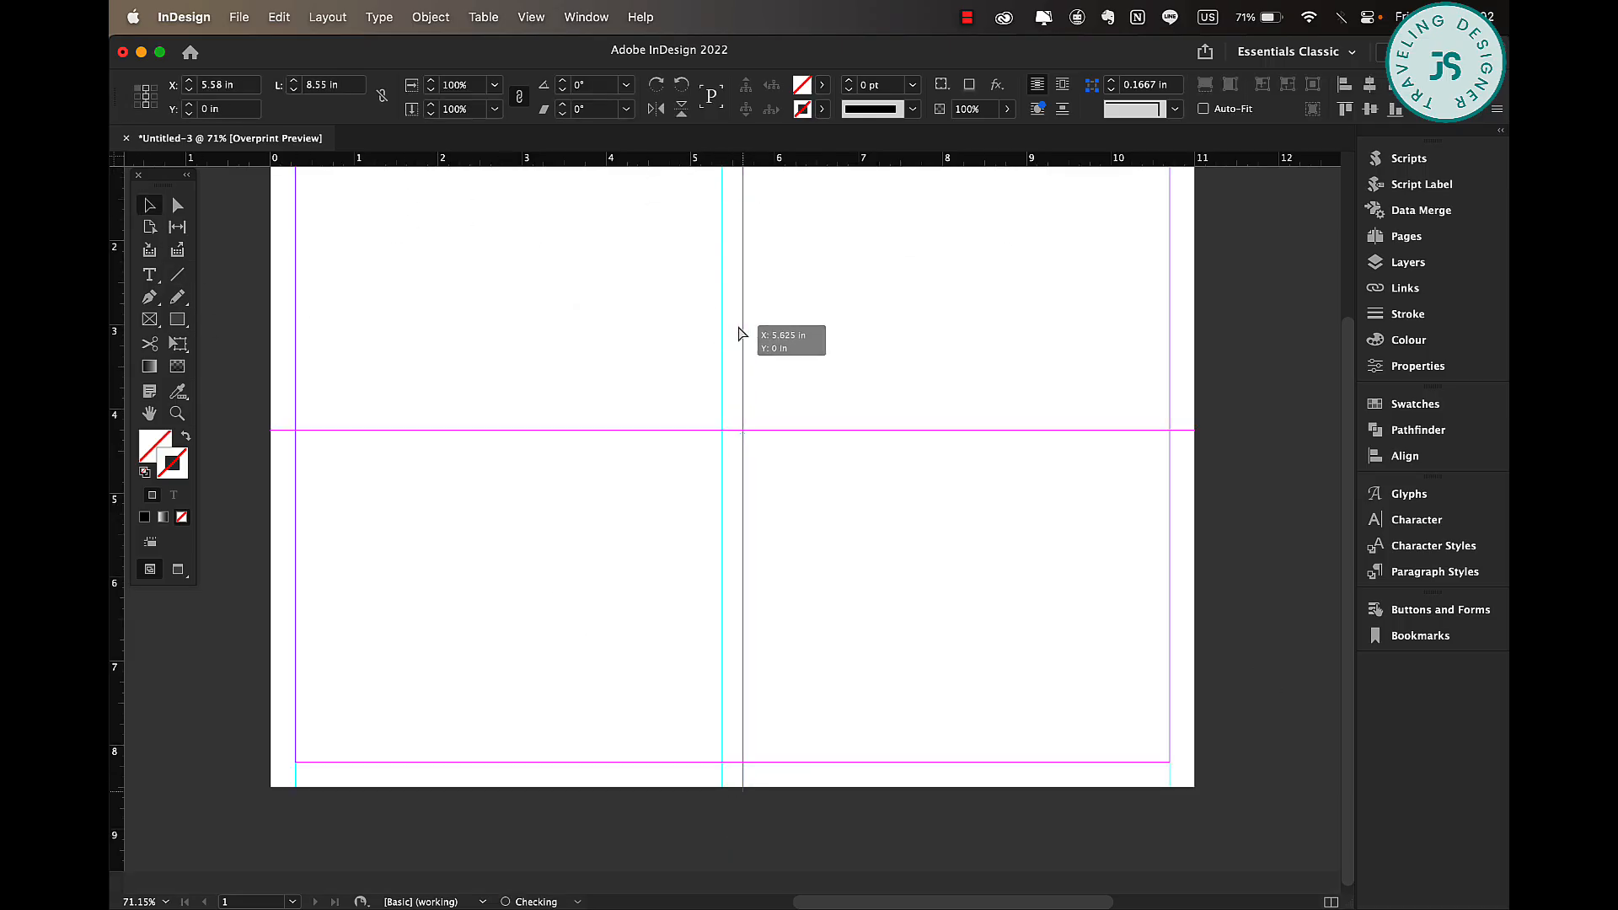
Give the vertical centre line a 0.75 pt dotted stroke and deselect it.
left_click(913, 86)
left_click(911, 150)
left_click(913, 109)
left_click(917, 401)
left_click(913, 85)
left_click(907, 172)
left_click(240, 213)
Place a text frame at the page's upper-left margin corner containing TODAY'S INTENTION.
scroll(747, 420, "up", 5)
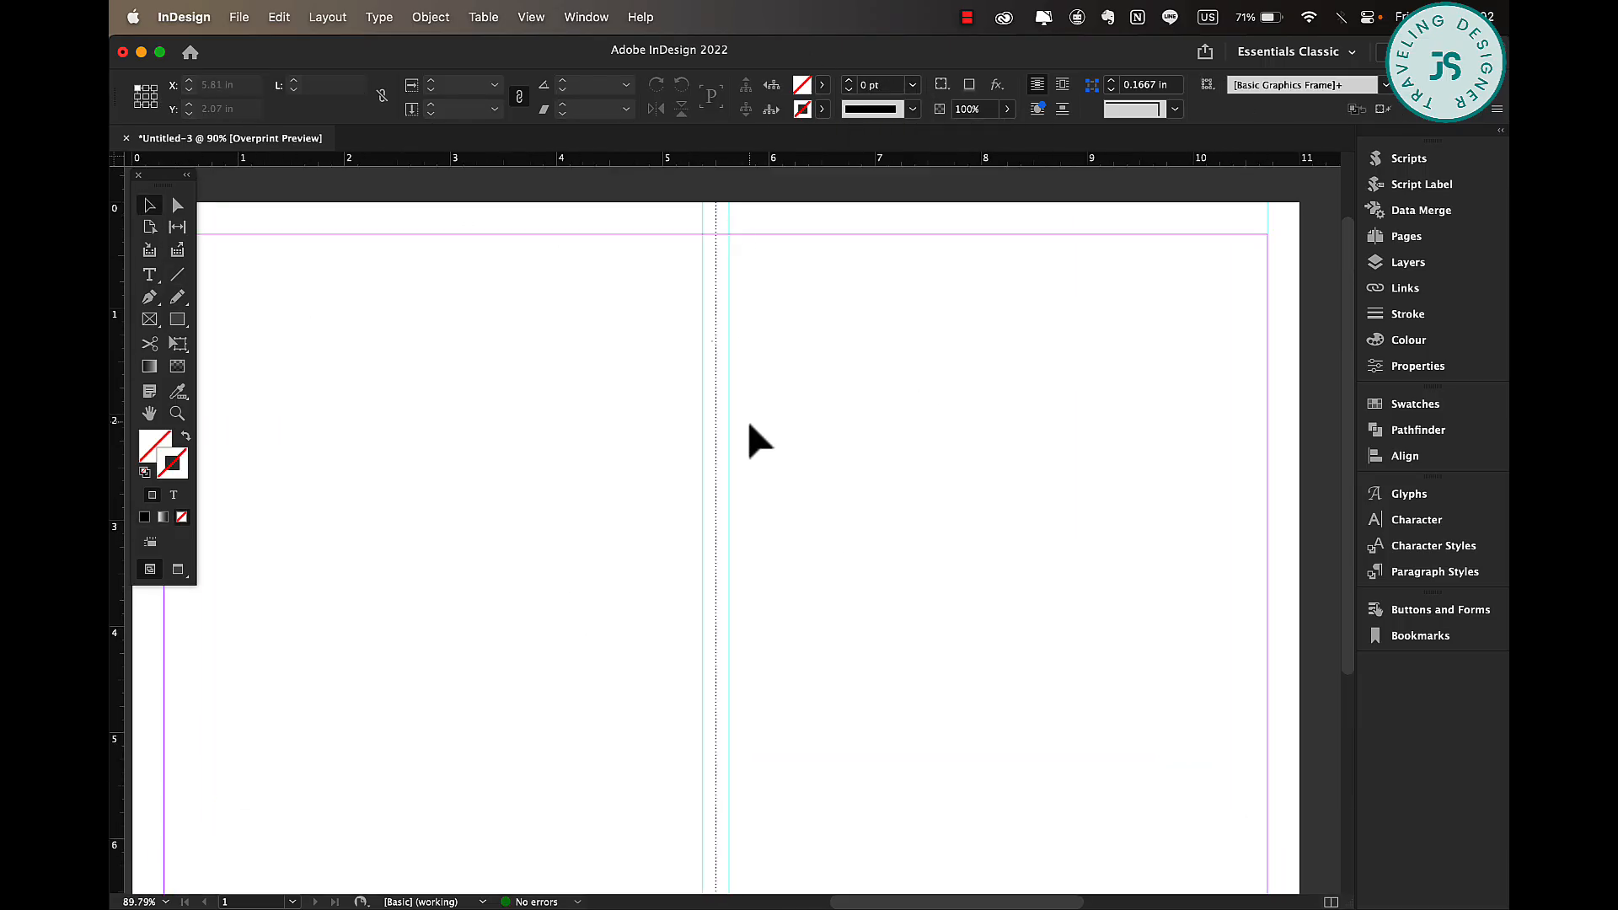
scroll(747, 420, "left", 3)
key("t")
left_click_drag(243, 273, 674, 363)
type("TODAY'S INTENTION")
Set the whole TODAY'S INTENTION heading in Poppins SemiBold.
key("super+a")
left_click(226, 85)
type("poppins")
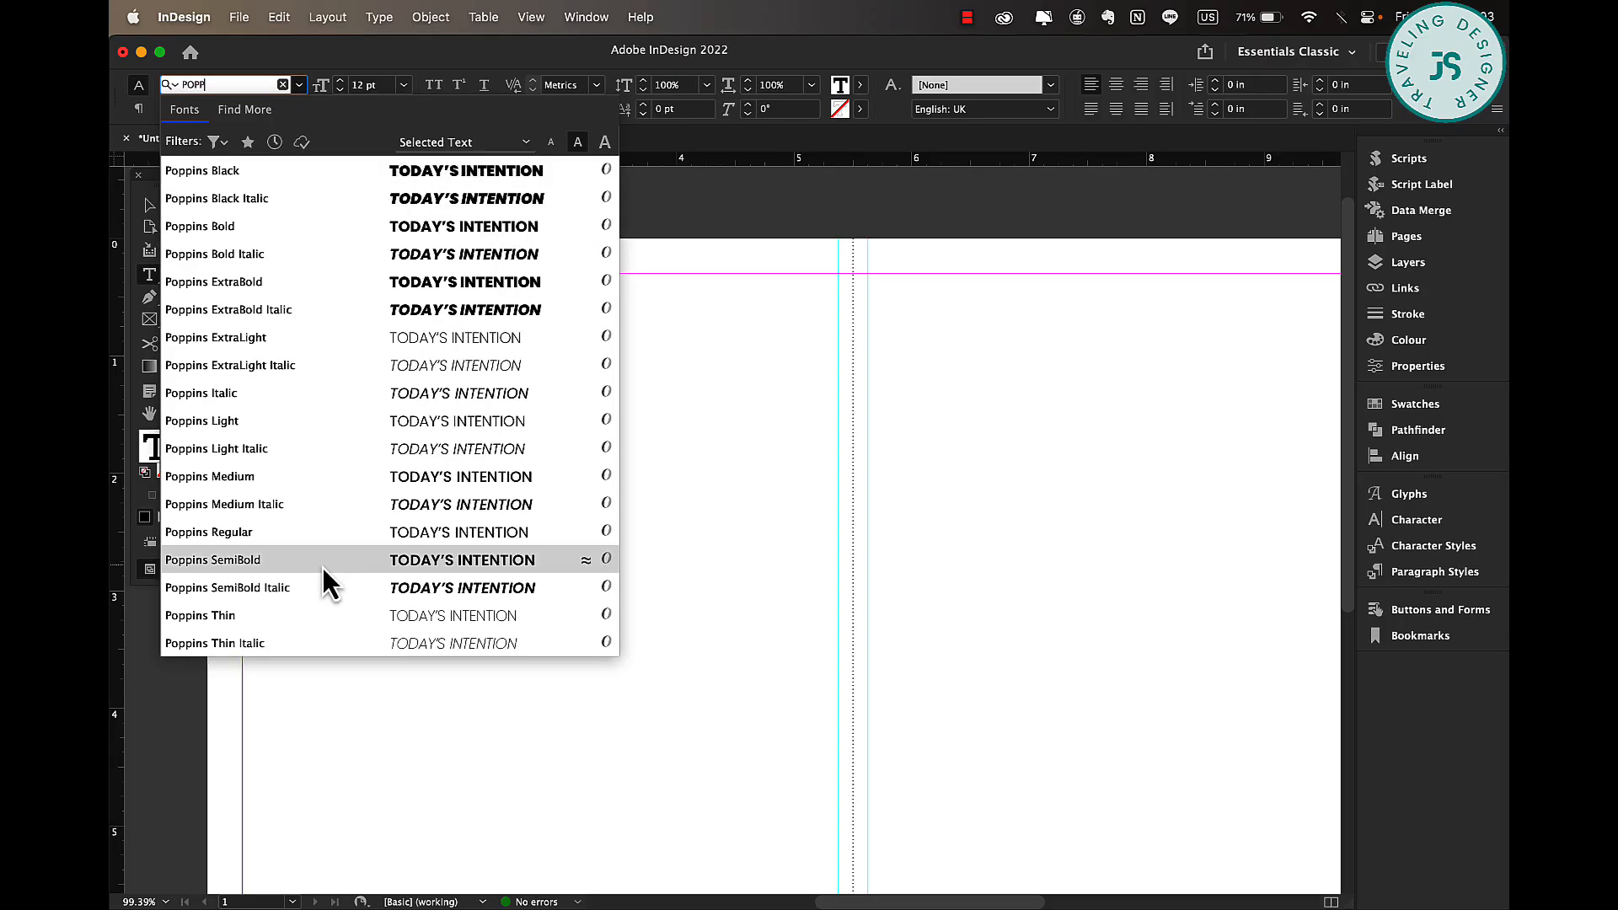
left_click(321, 563)
Draw a rectangle about 2.7 x 0.4 in directly below the heading and give it a 0.5 pt stroke.
left_click(178, 321)
mouse_move(243, 305)
left_mouse_down()
mouse_move(534, 366)
mouse_move(556, 353)
left_mouse_up()
left_click(913, 85)
left_click(911, 150)
key("v")
Round the corners of the rectangle below the heading slightly with live corner editing.
scroll(538, 396, "up", 5)
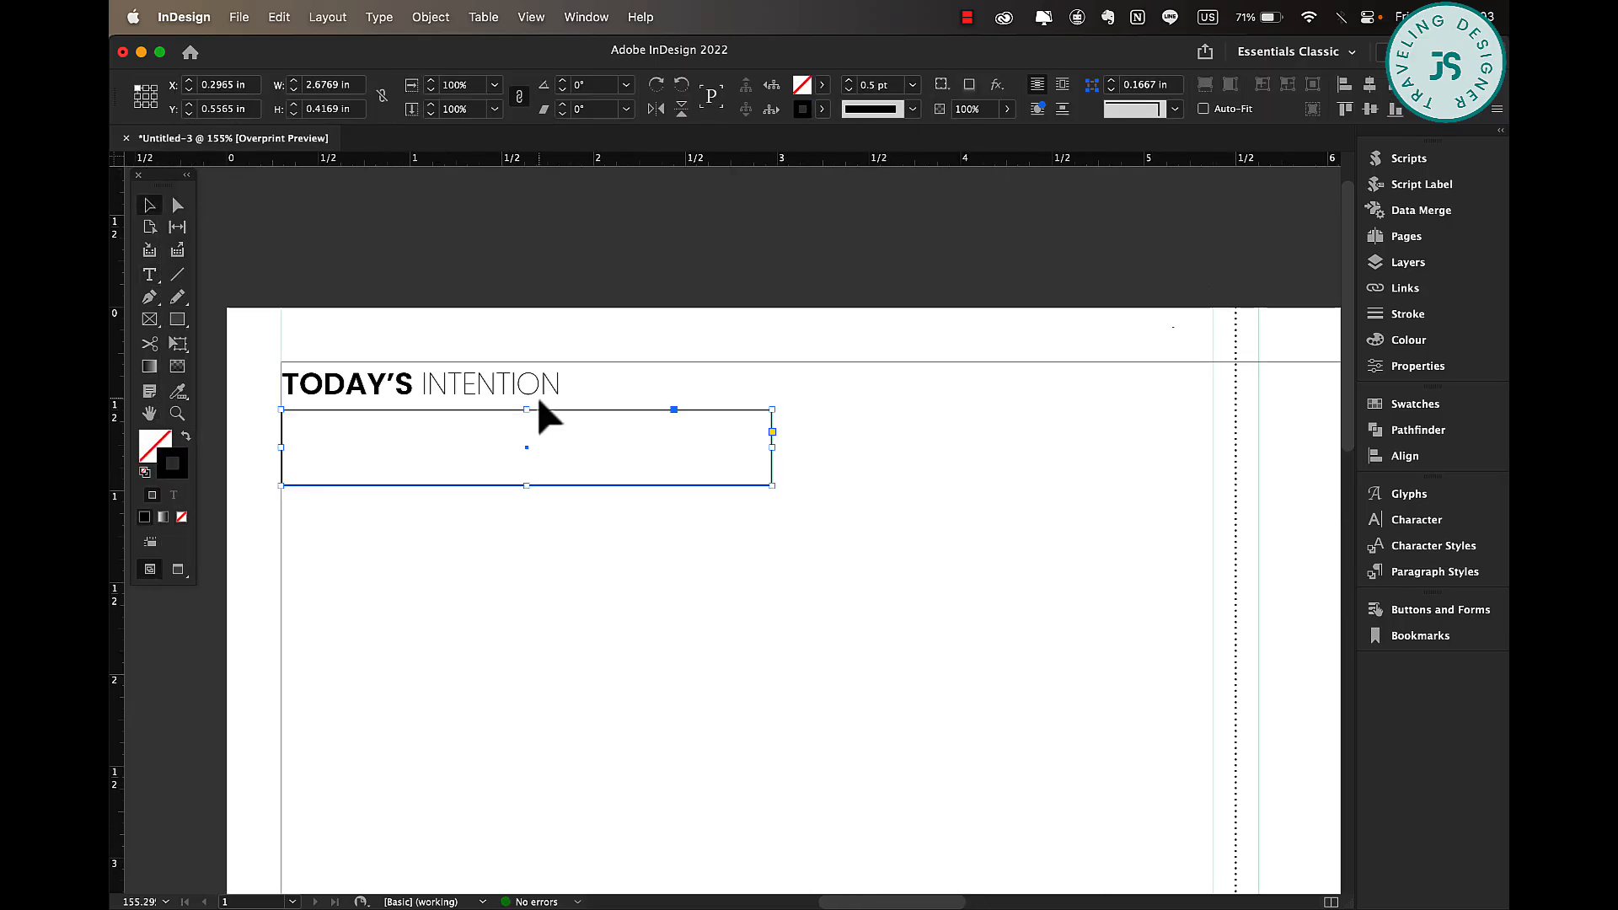
left_click(1175, 110)
left_click(815, 433)
left_click_drag(815, 412, 803, 413)
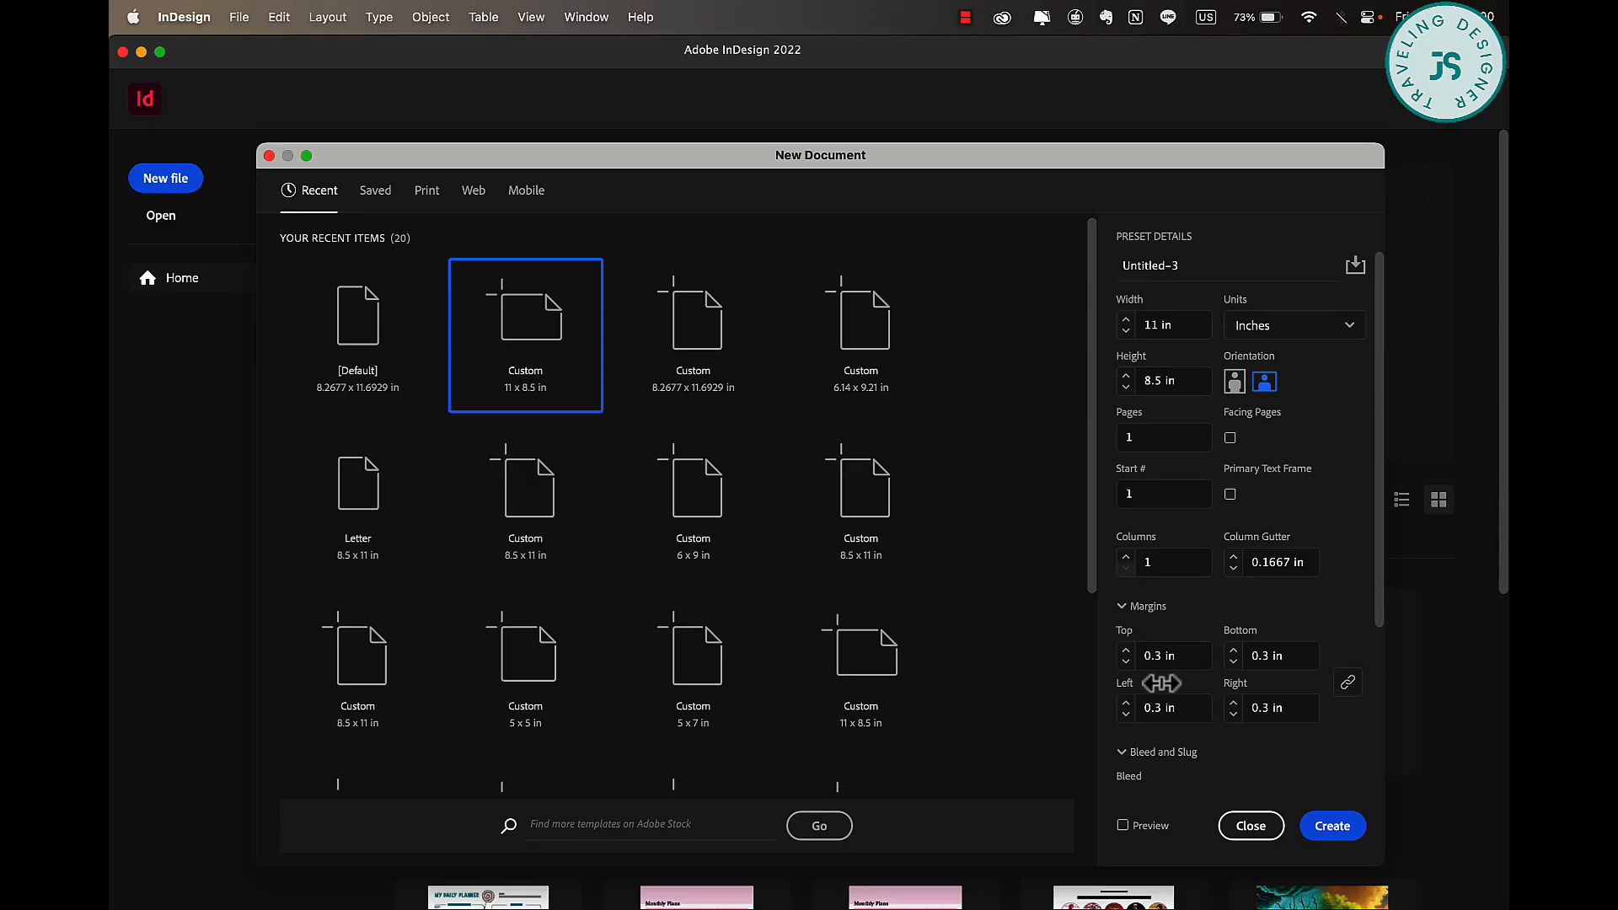
Create an 11 x 8.5 in landscape document with 0.3 in margins and turn on Overprint Preview.
left_click(1341, 828)
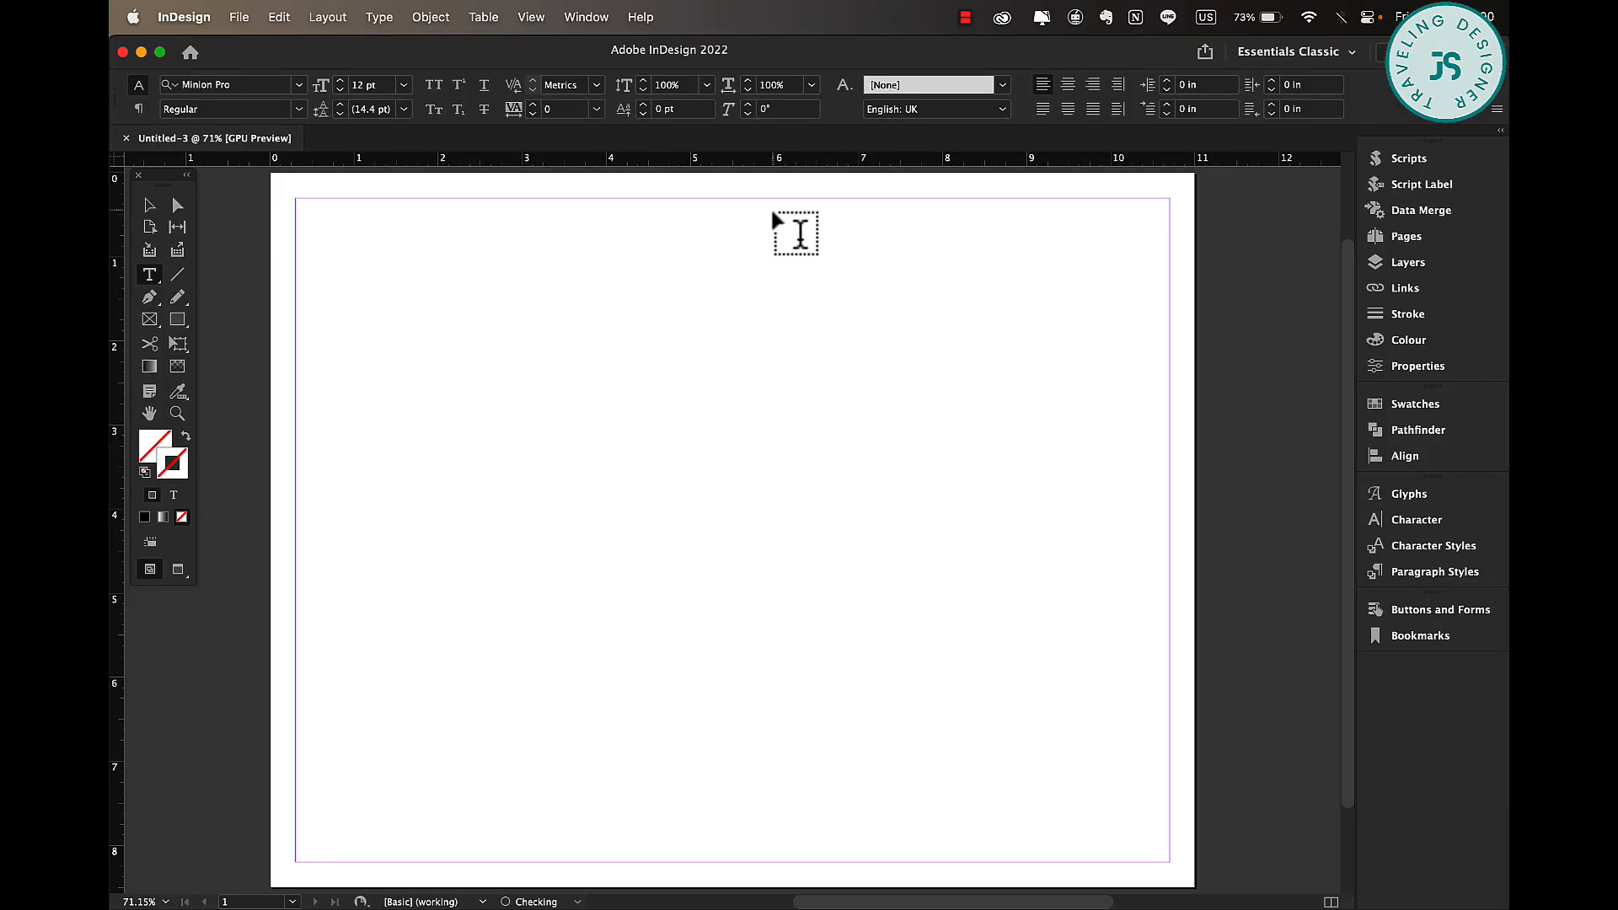
left_click(1281, 54)
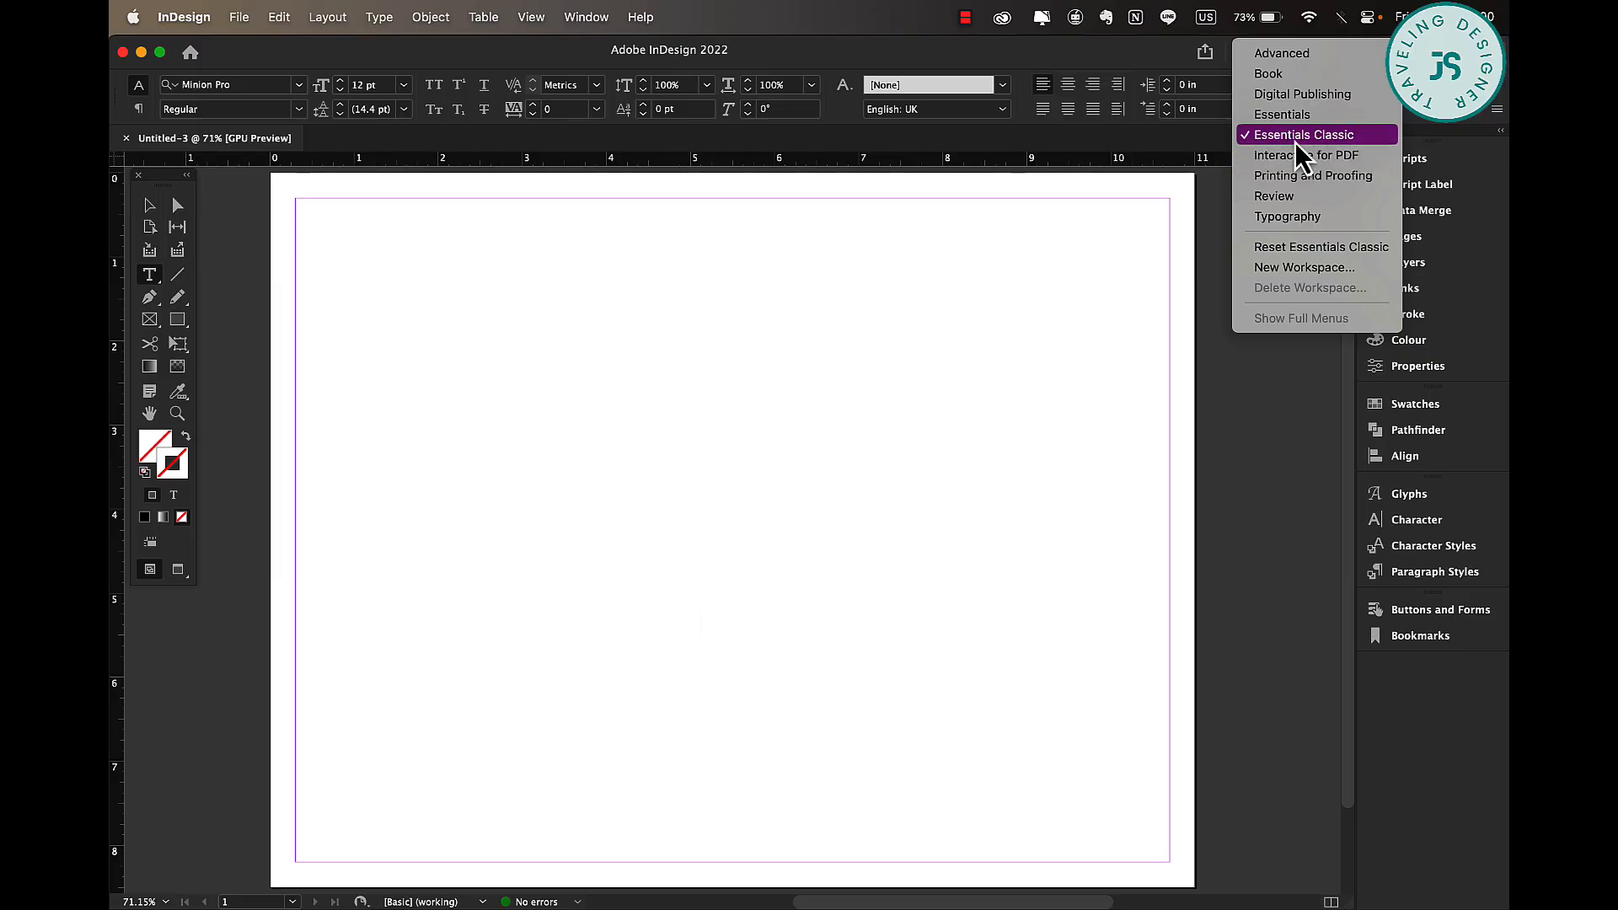
left_click(149, 204)
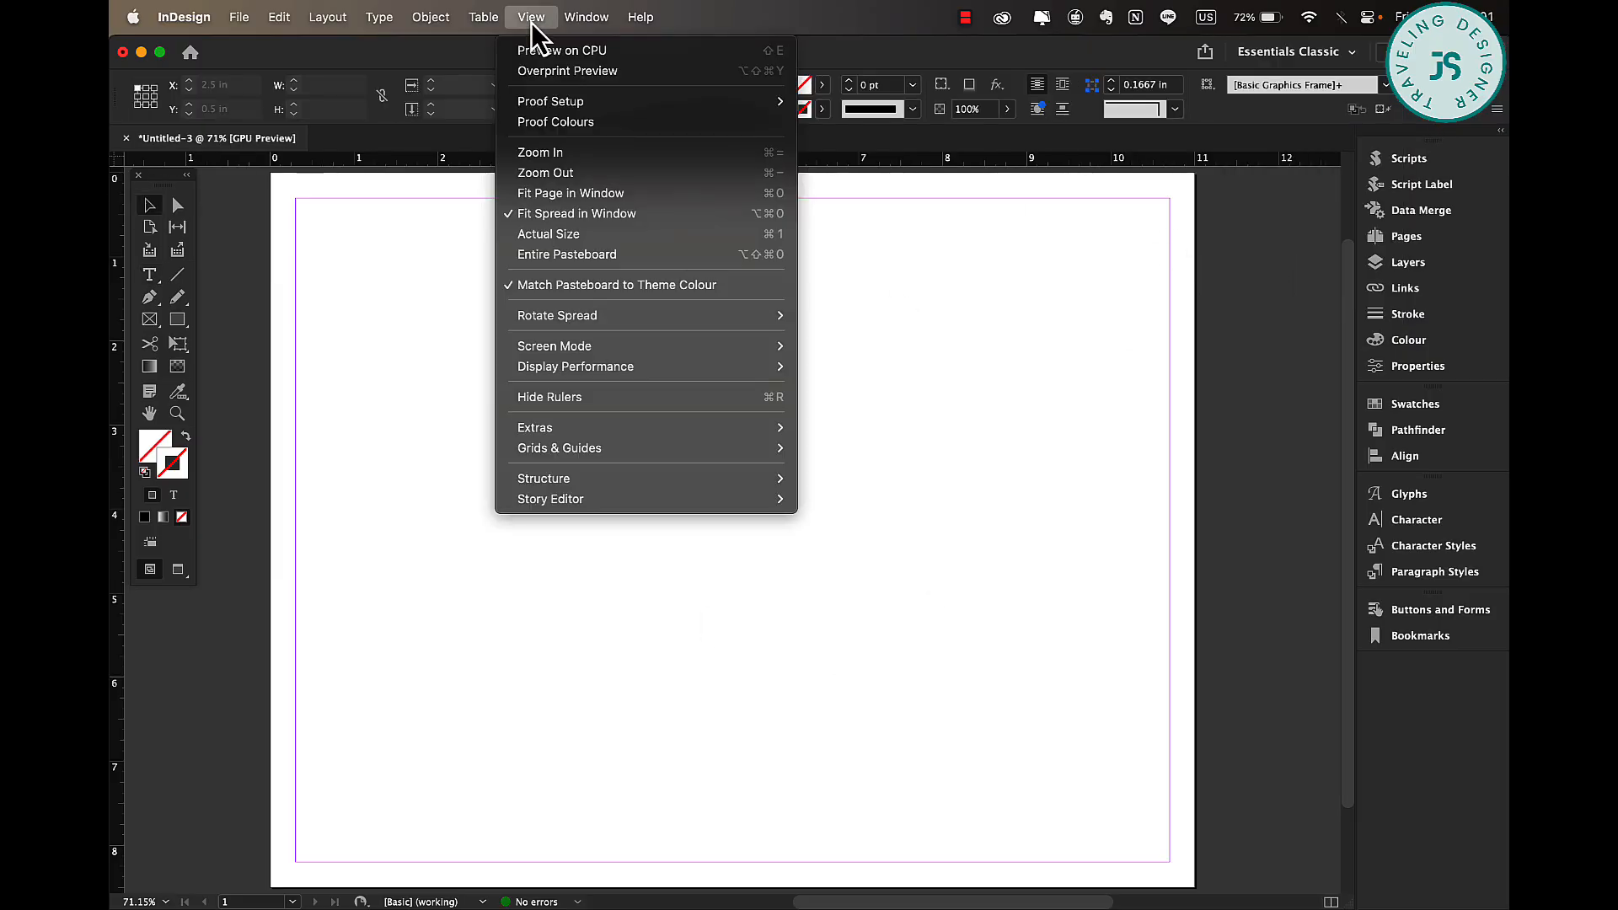
left_click(531, 22)
left_click(564, 75)
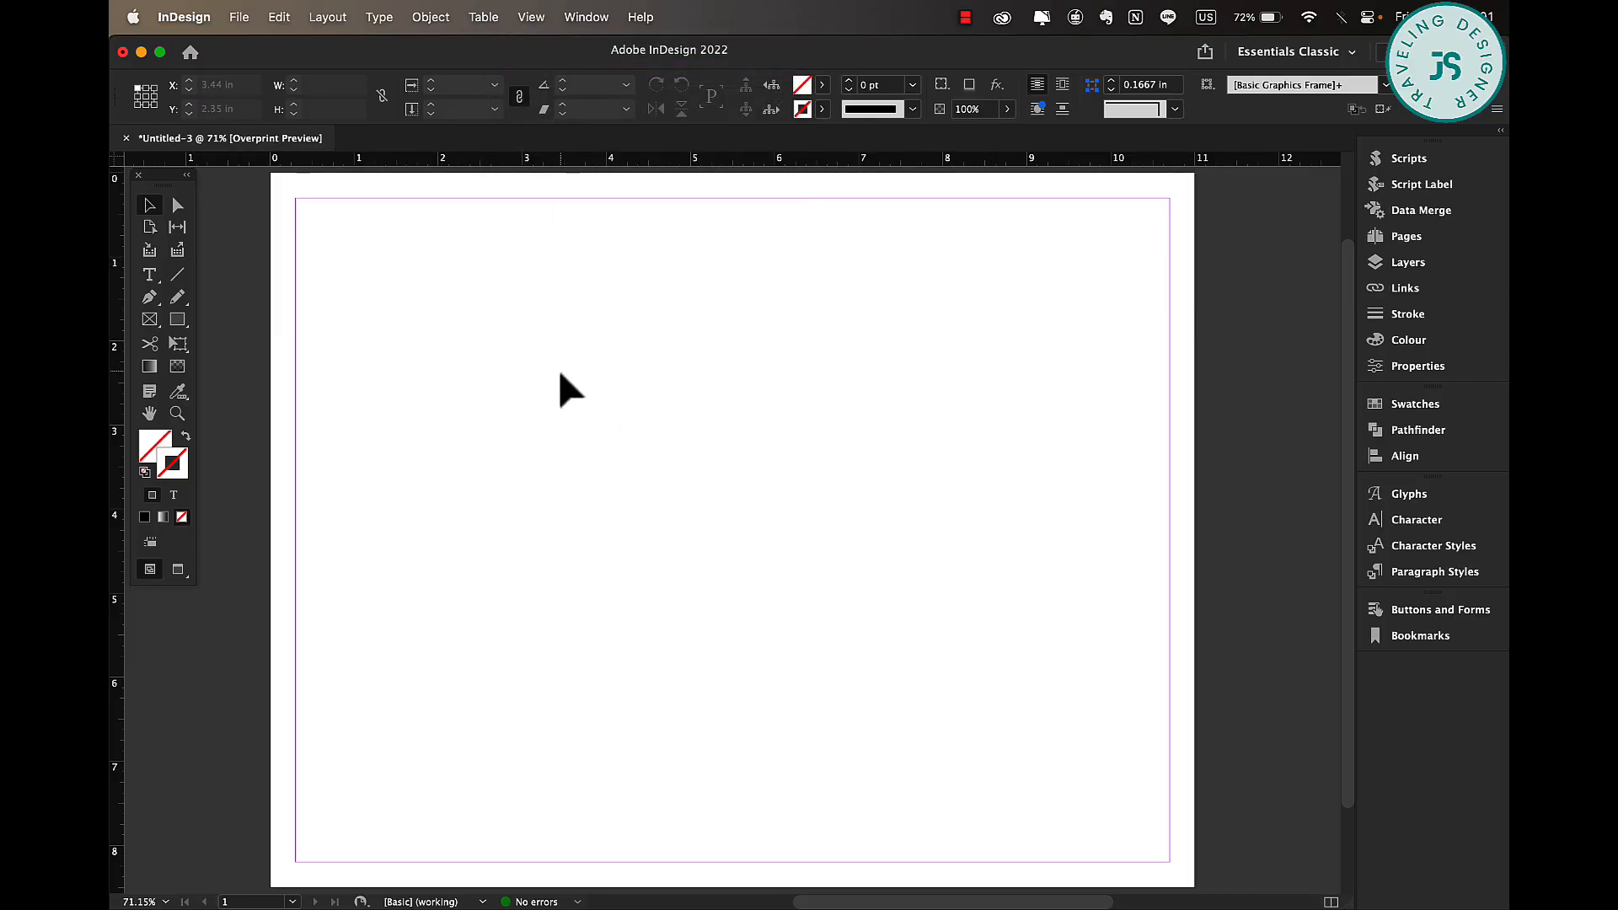
Create guides for two columns with a 0.25 in gutter, fitted to the margins.
left_click(319, 22)
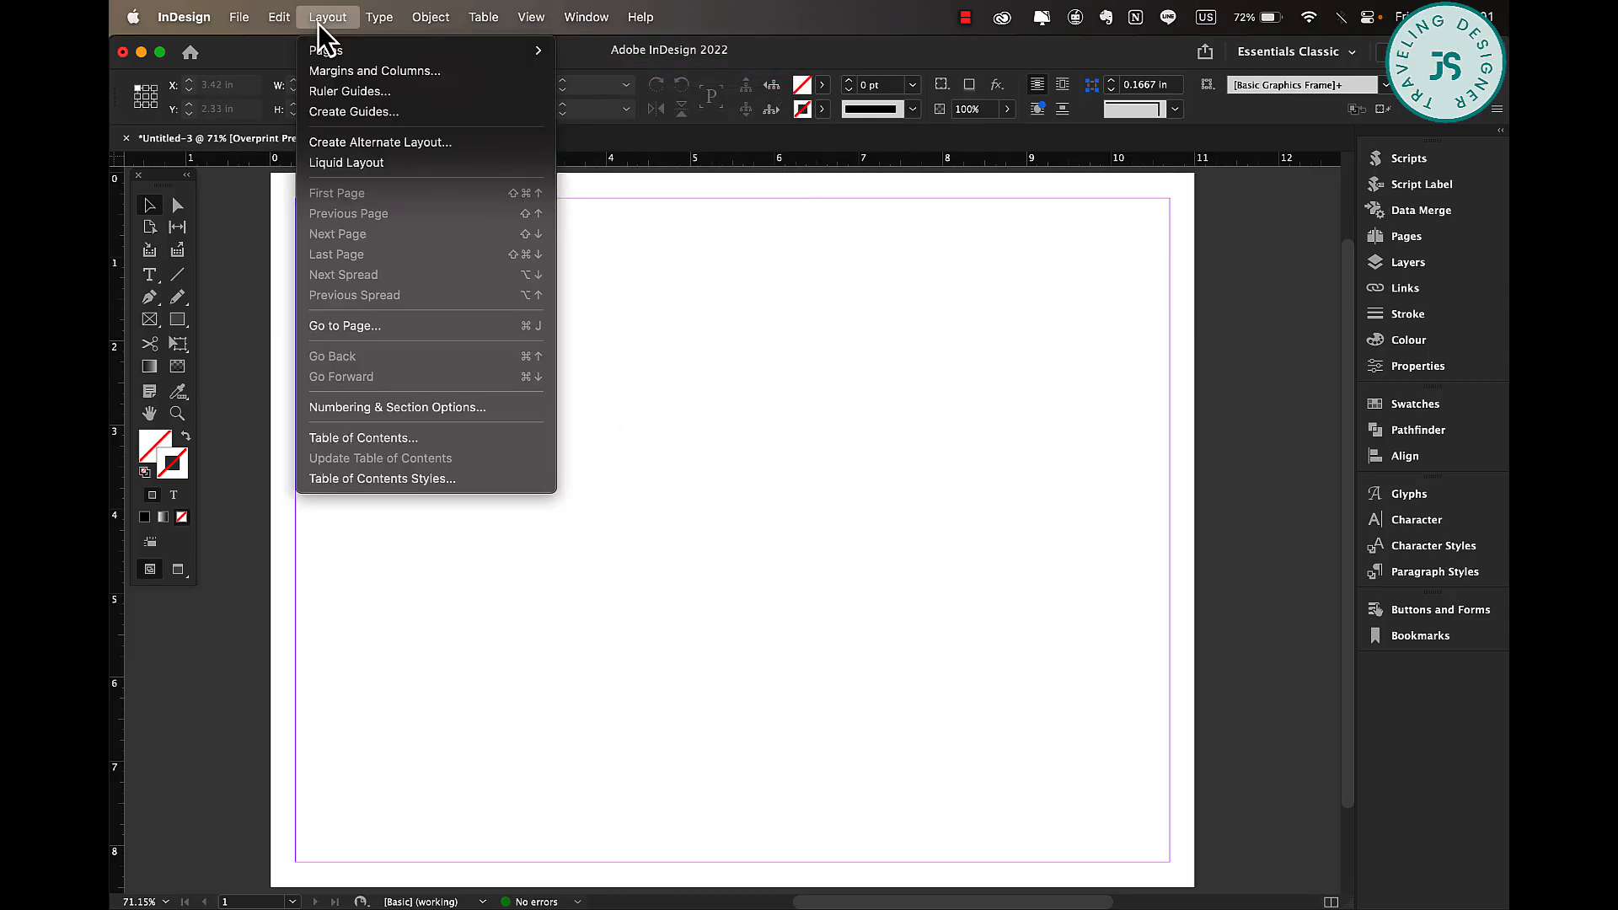
left_click(376, 114)
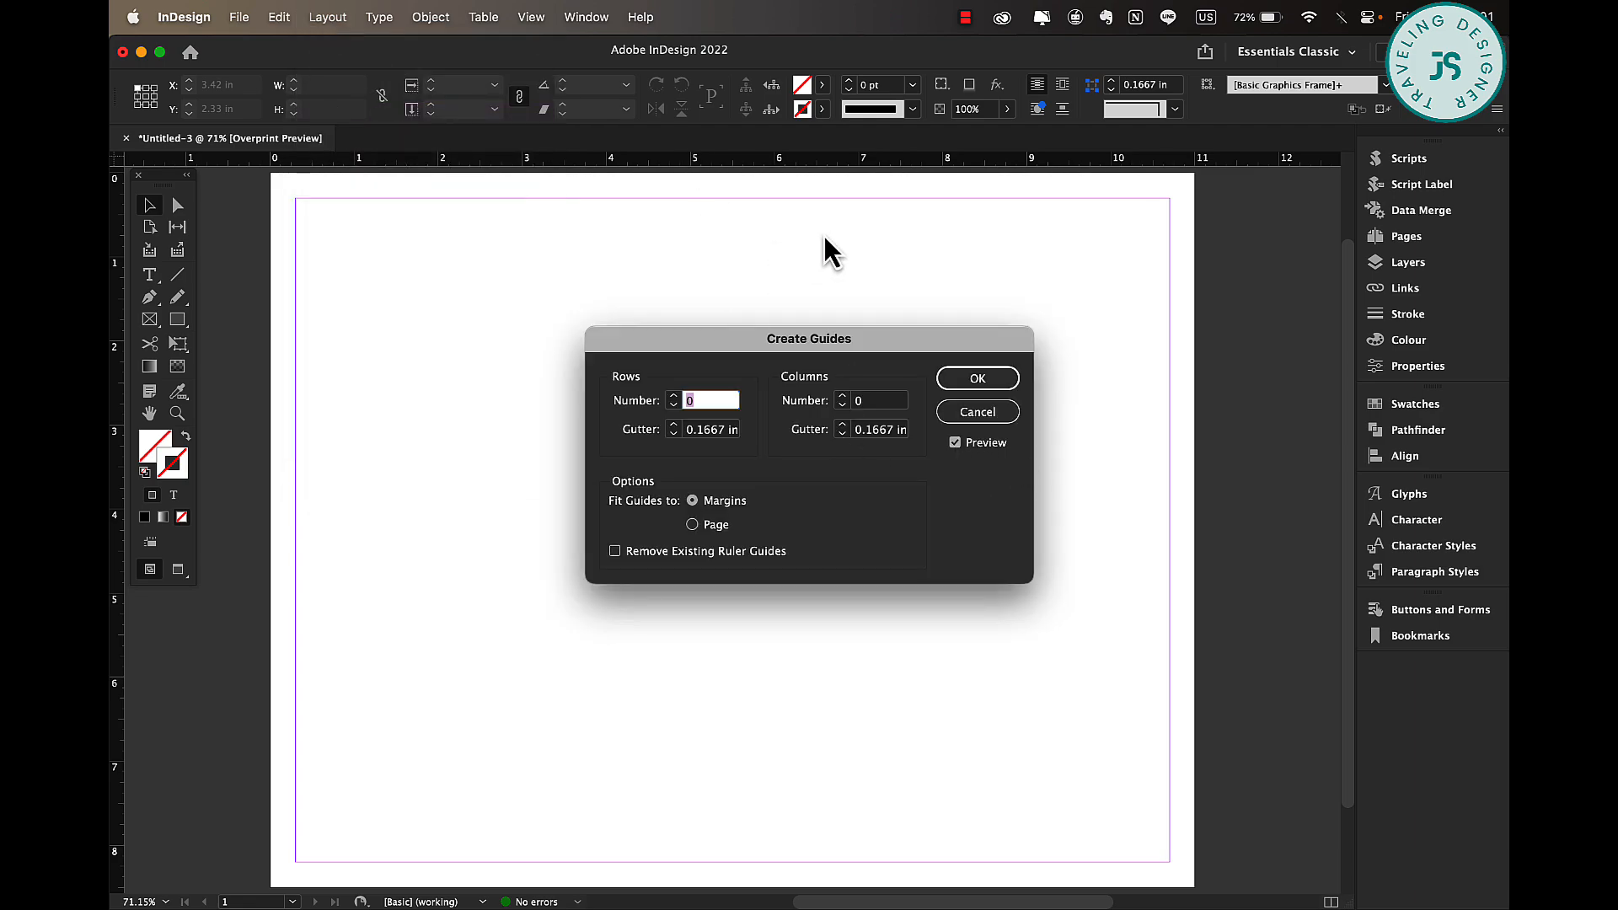
left_click(843, 397)
left_click(843, 397)
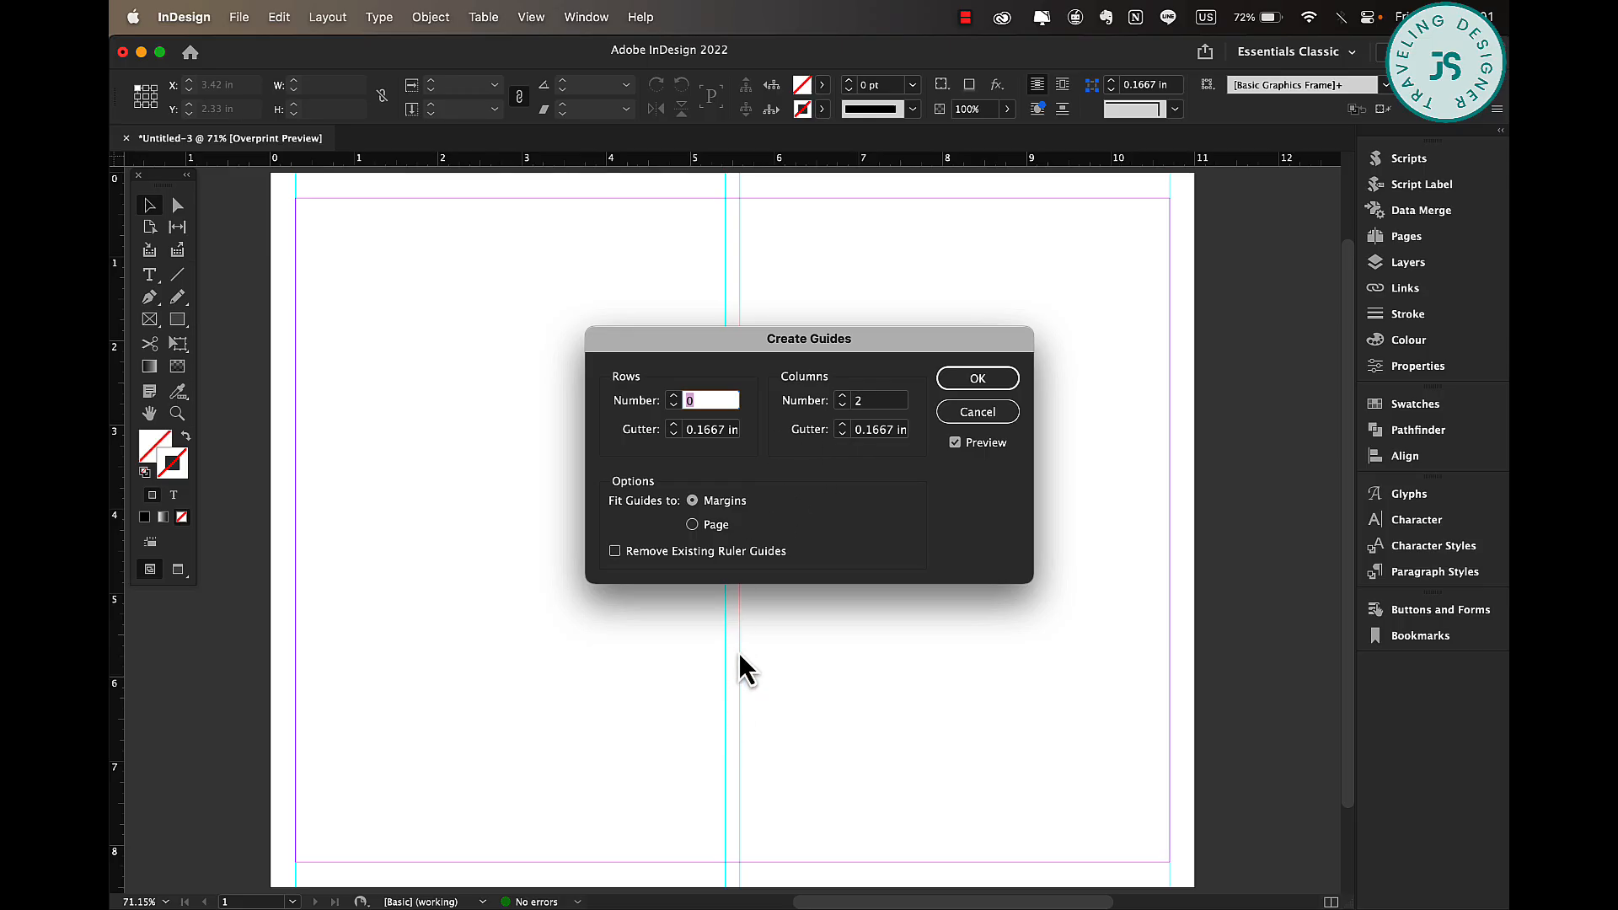
left_click(842, 427)
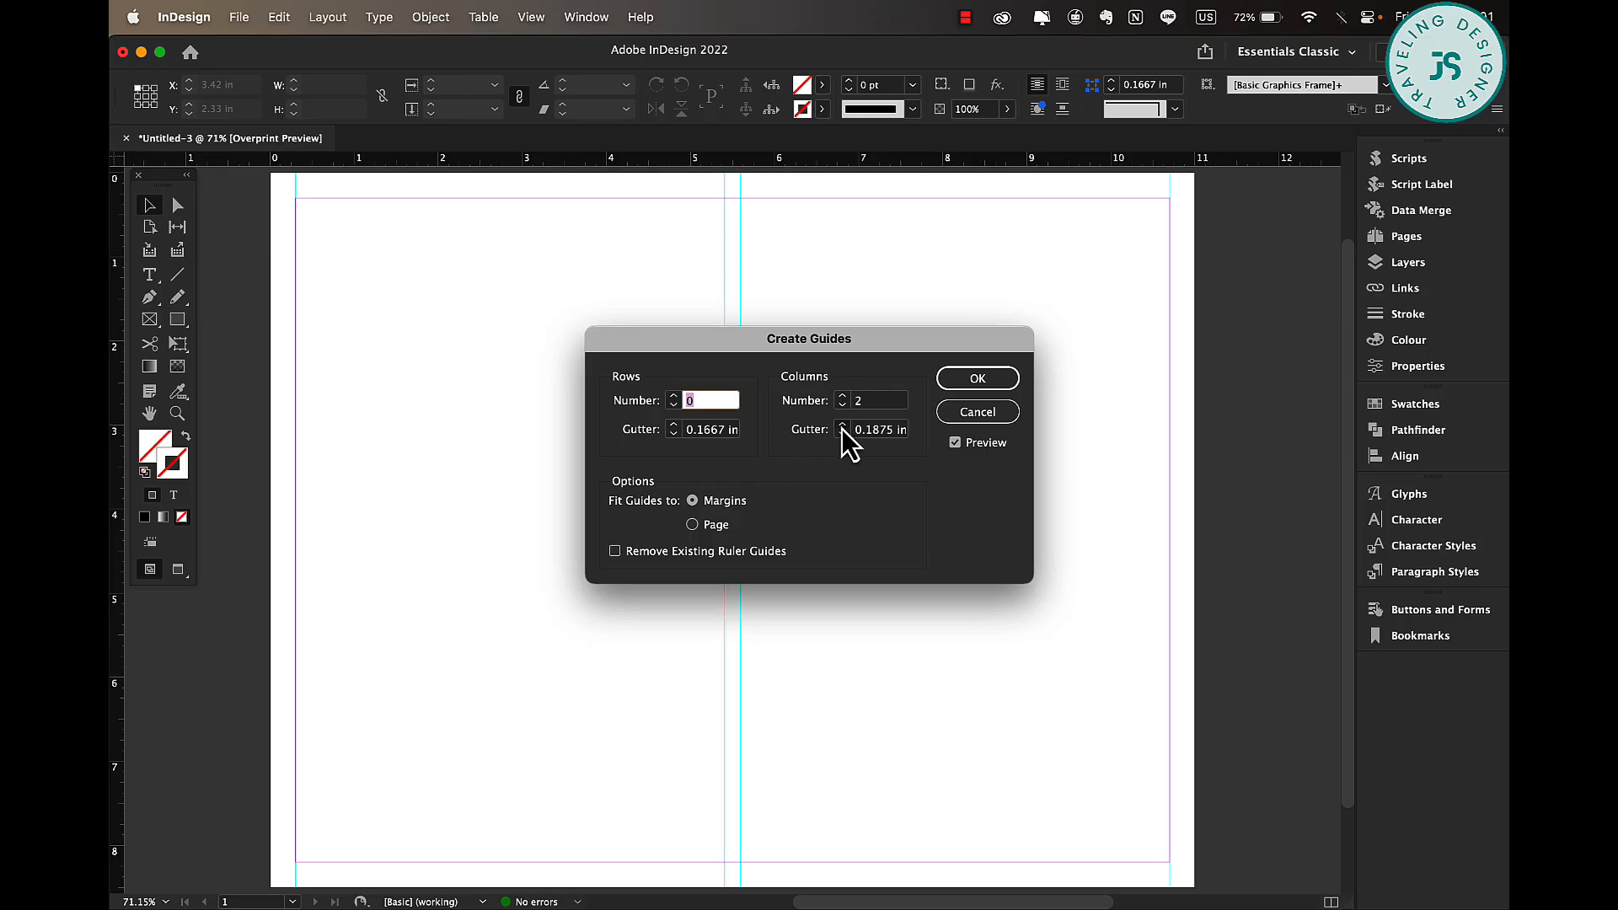
left_click(843, 427)
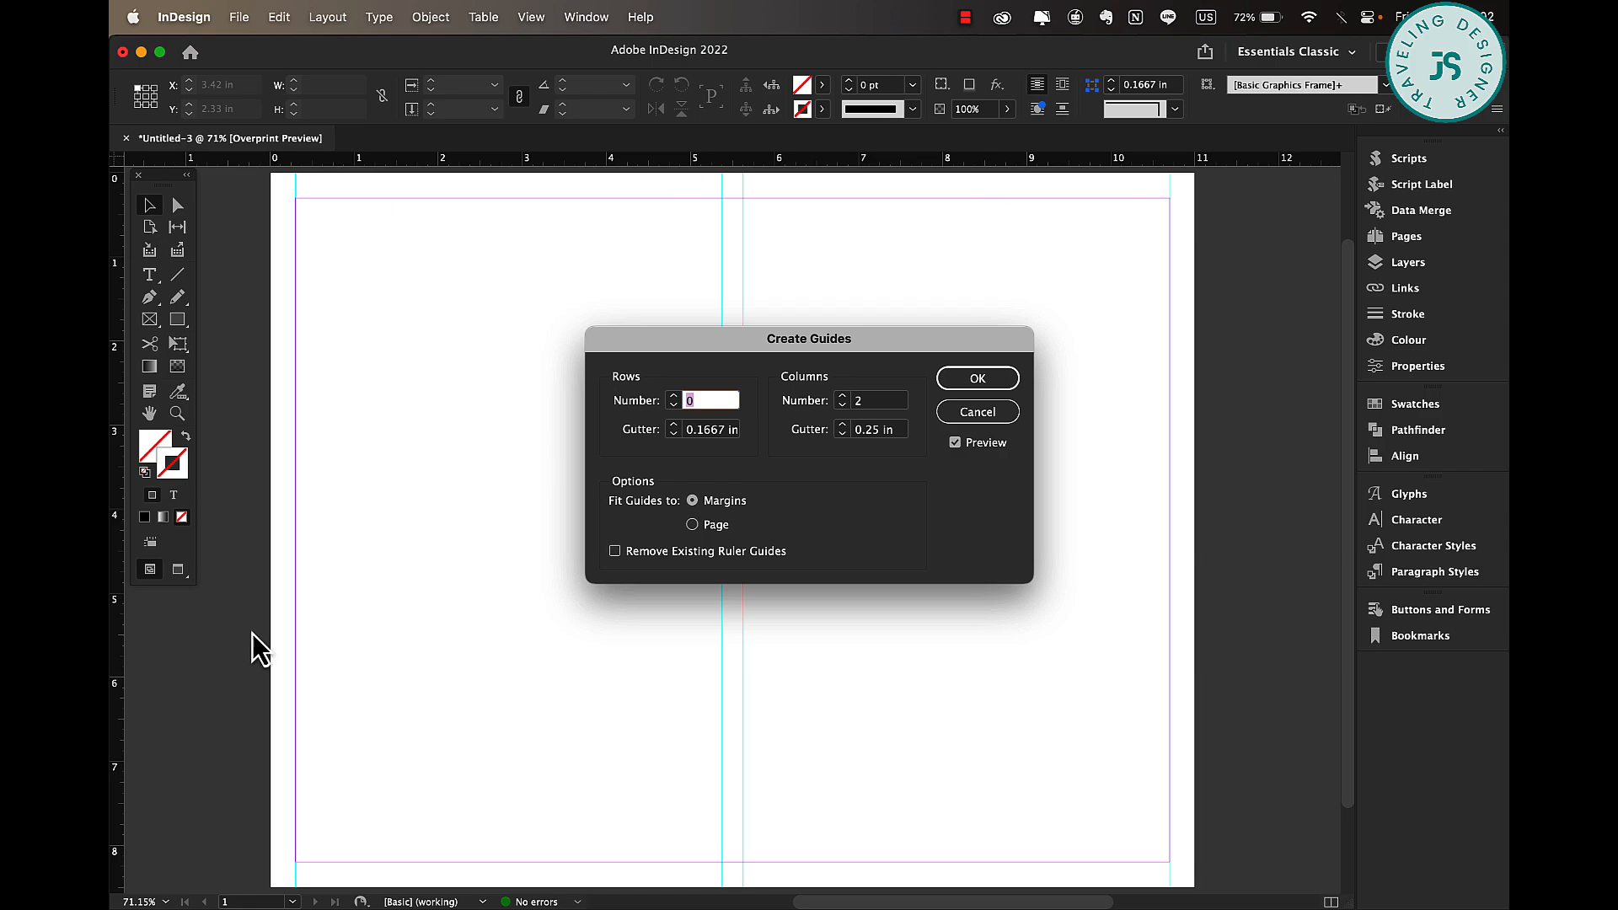
left_click(979, 378)
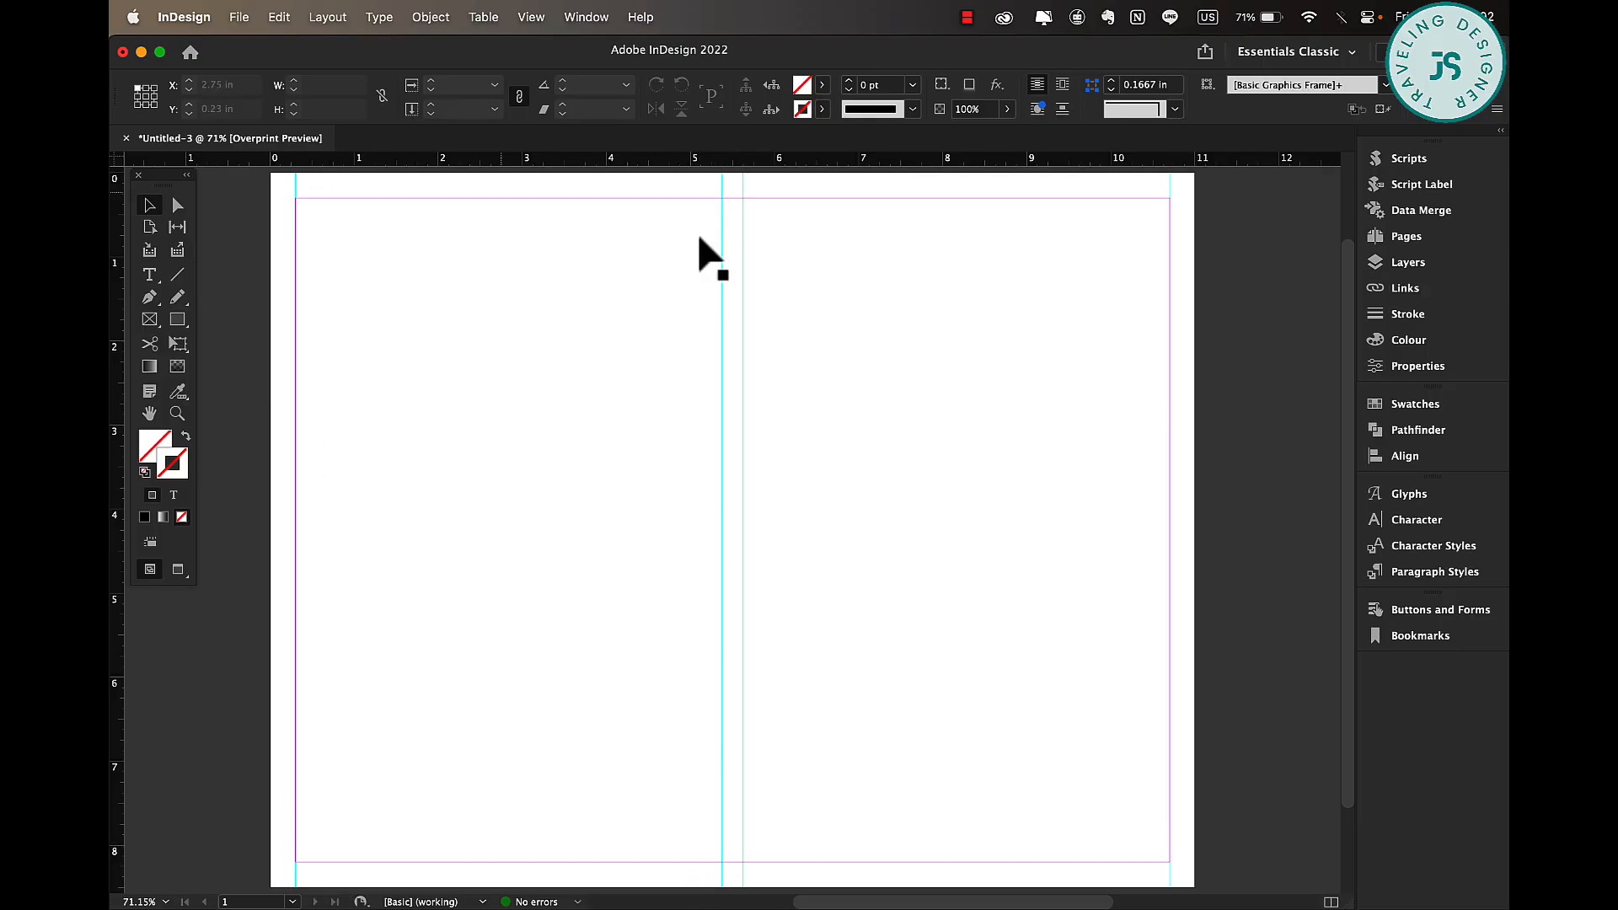
Draw a vertical line about 8.55 in long down the page's centre, at X 5.5 in between the two column guides.
left_click(179, 274)
mouse_move(733, 184)
left_mouse_down()
mouse_move(734, 877)
mouse_move(734, 767)
mouse_move(734, 792)
left_mouse_up()
left_click(148, 207)
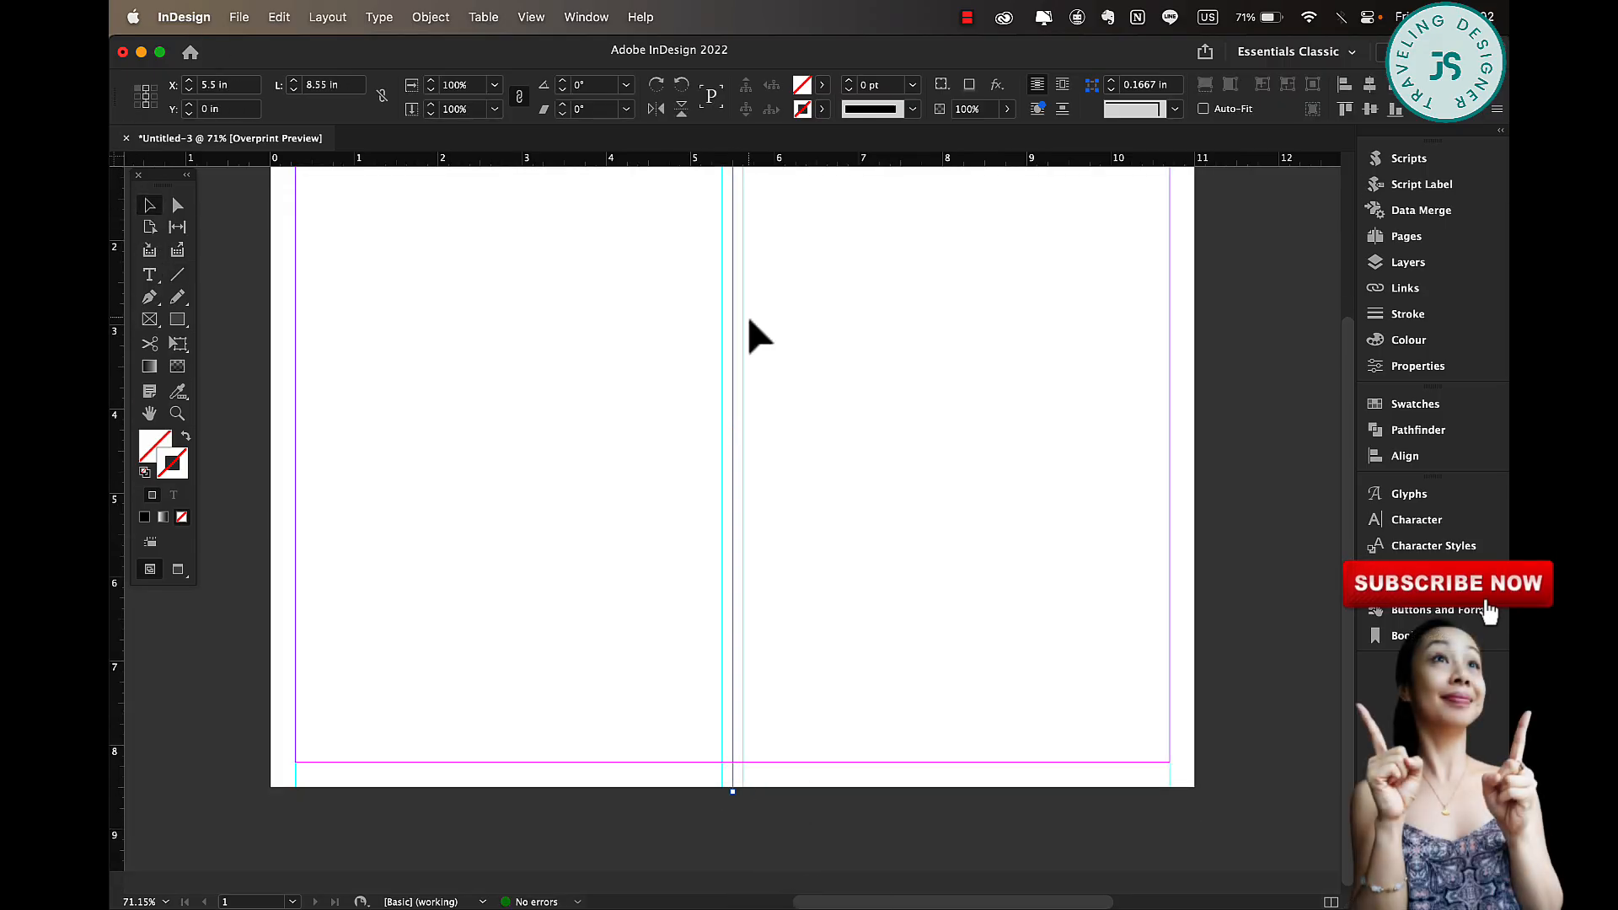
mouse_move(733, 336)
left_mouse_down()
mouse_move(747, 331)
mouse_move(734, 329)
left_mouse_up()
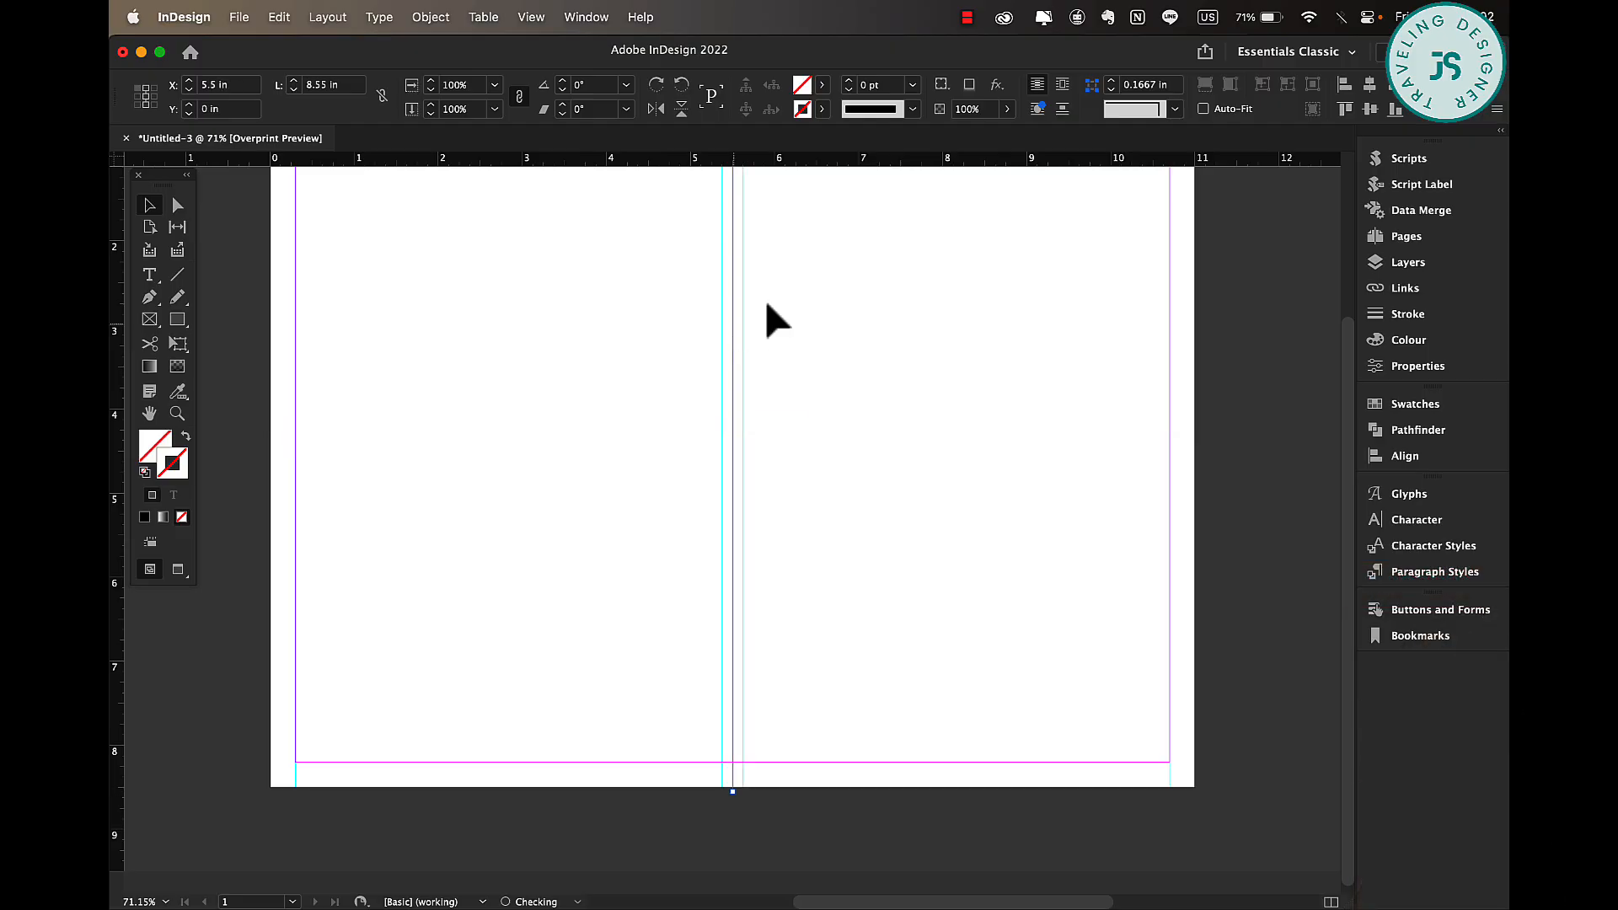
Style the centre line with a dotted stroke 0.75 pt thick and deselect it.
left_click(913, 85)
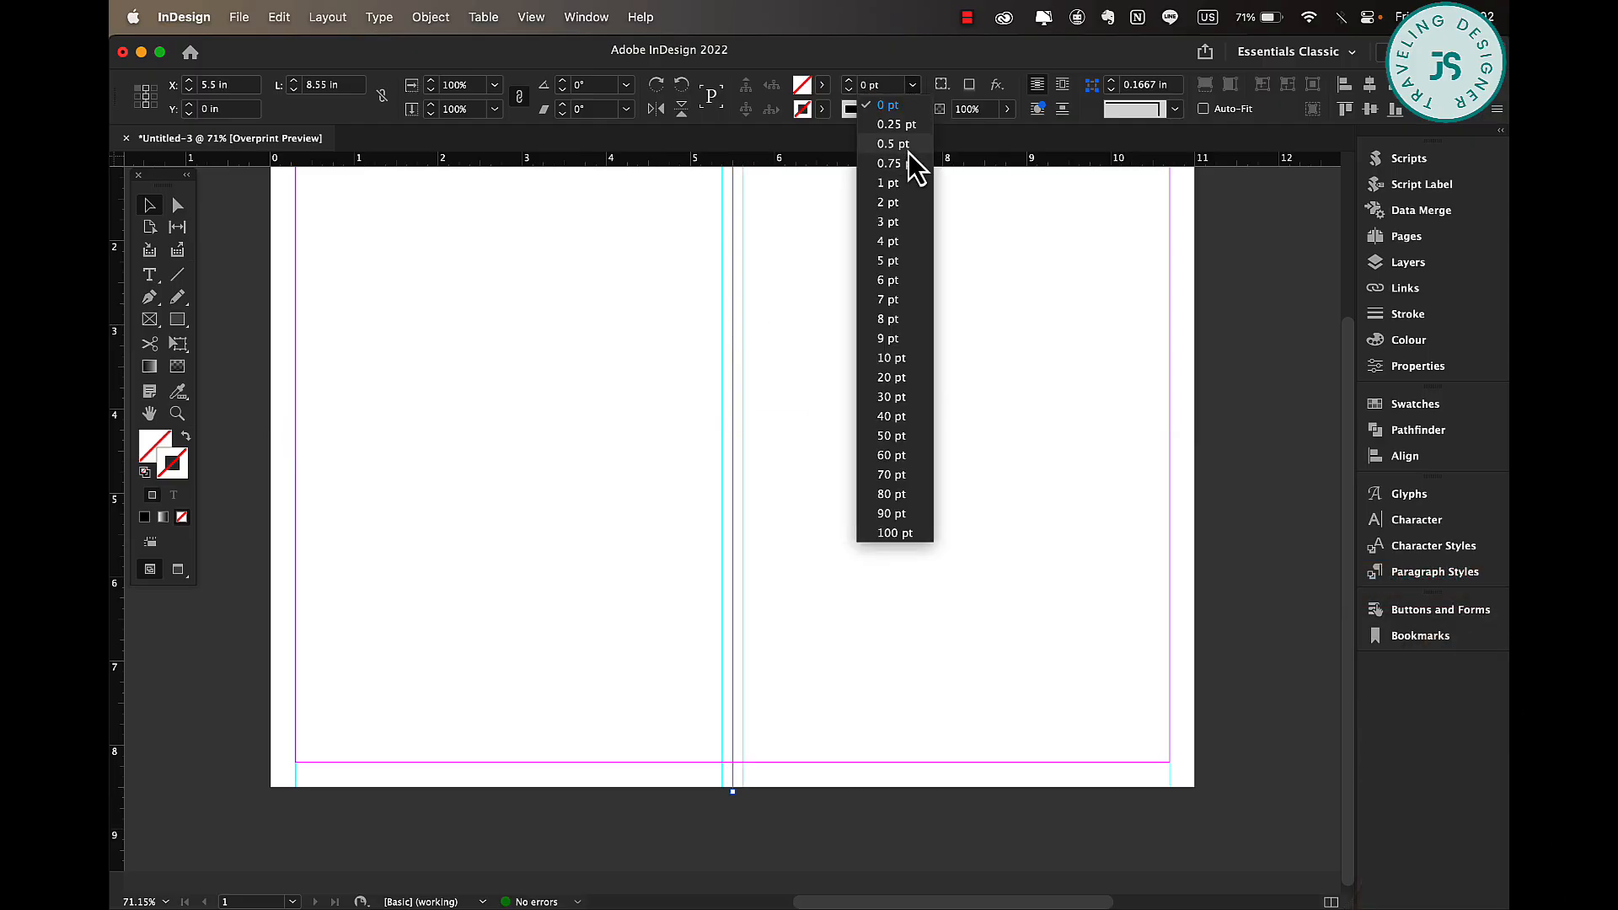
left_click(910, 149)
left_click(917, 110)
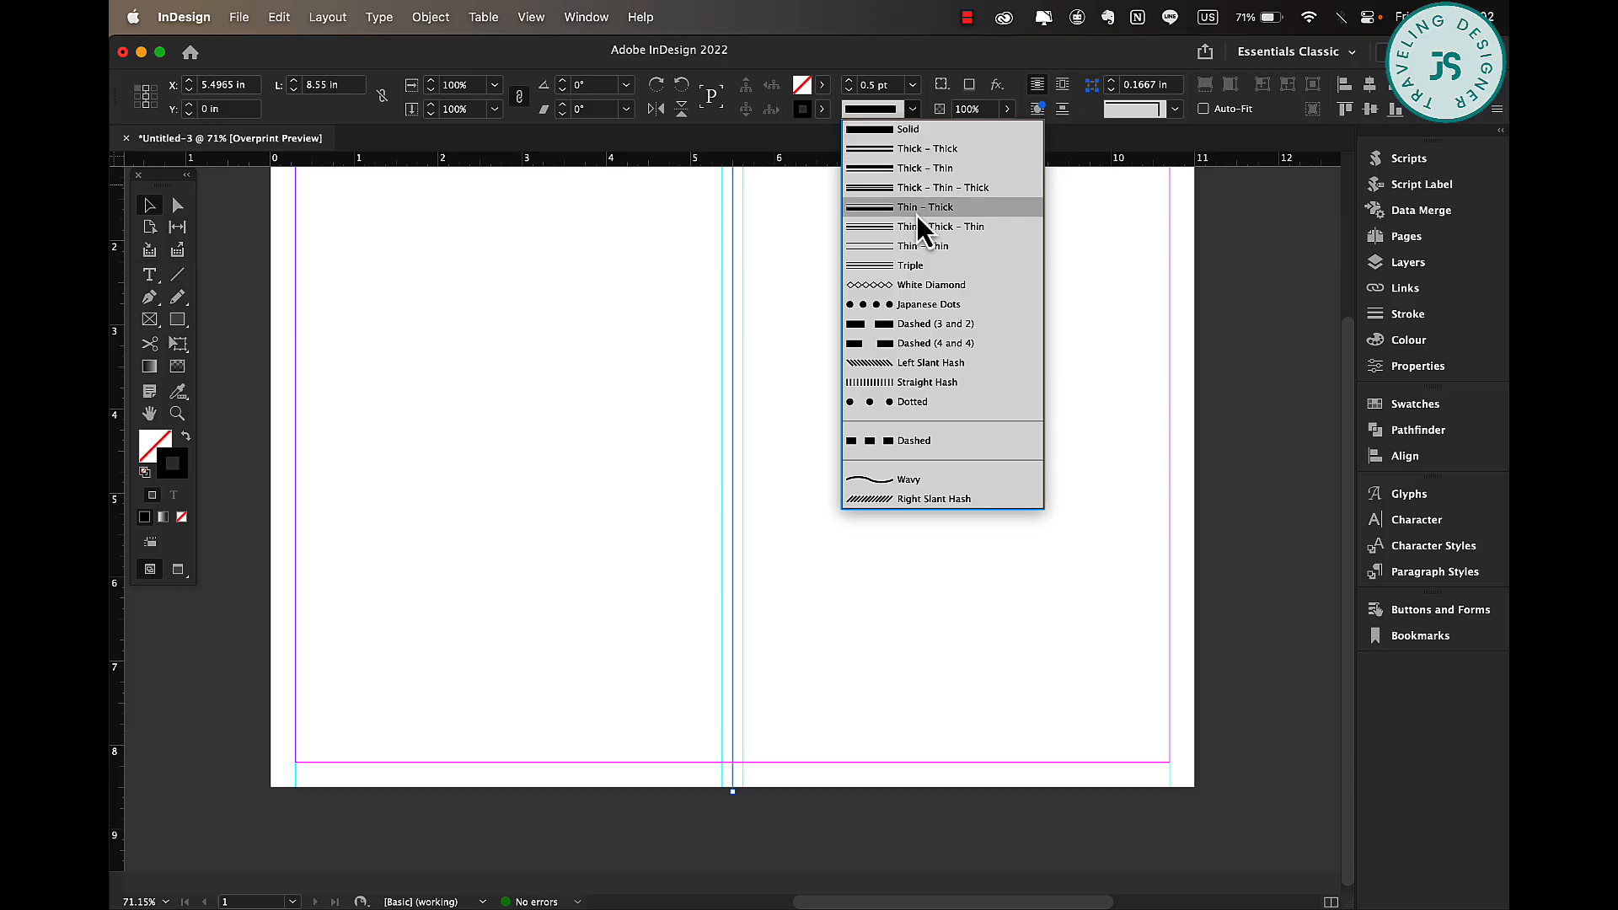
left_click(946, 402)
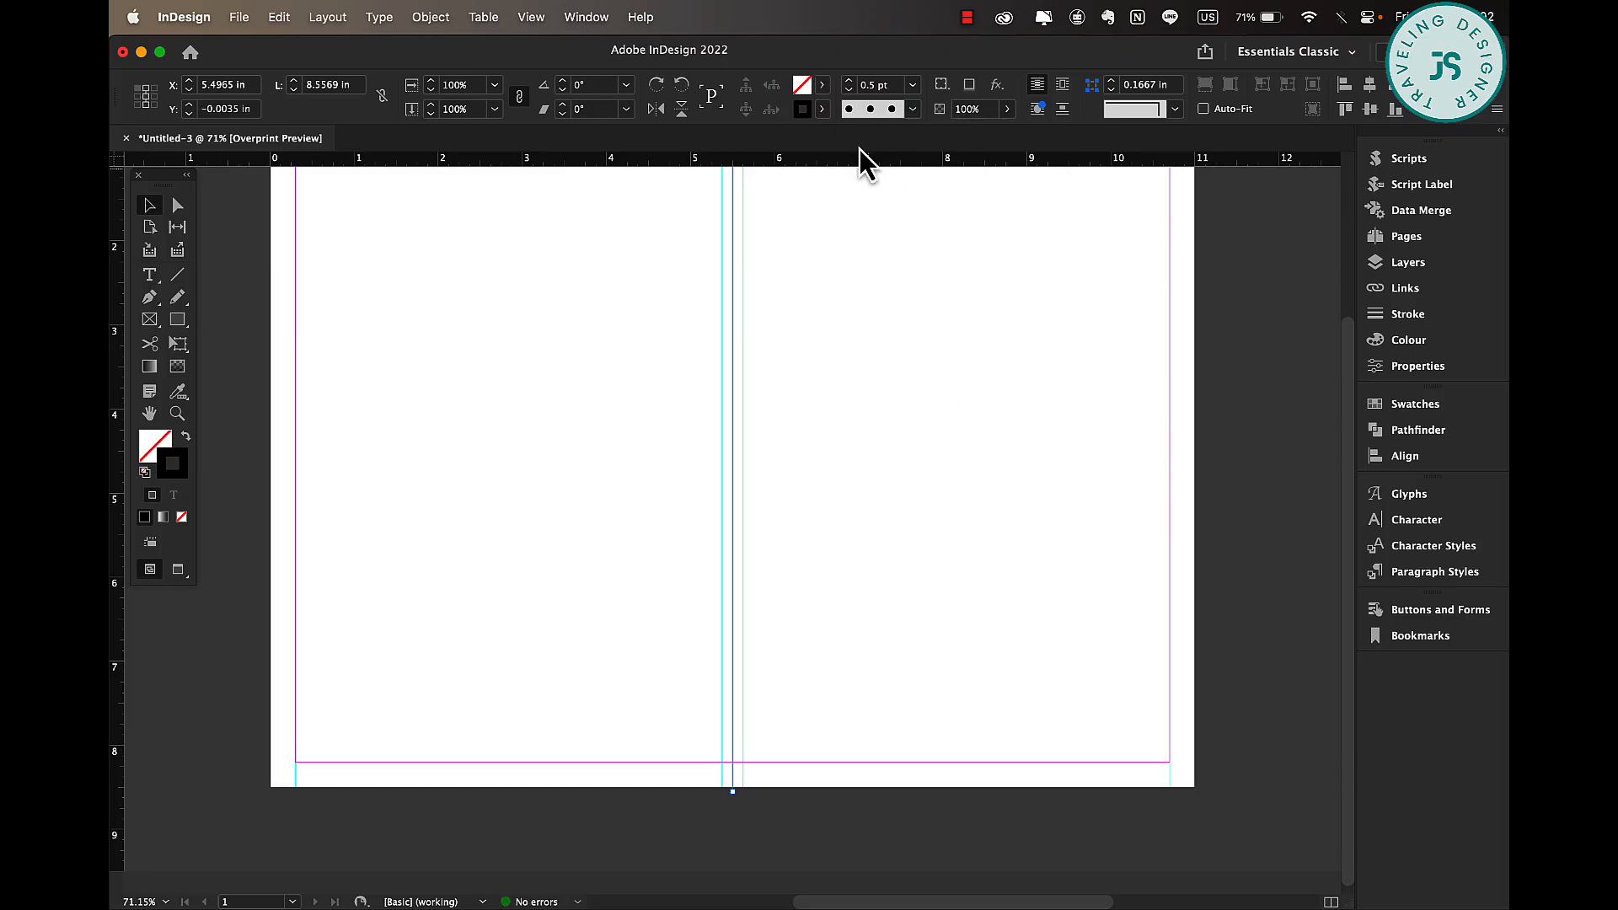
left_click(916, 111)
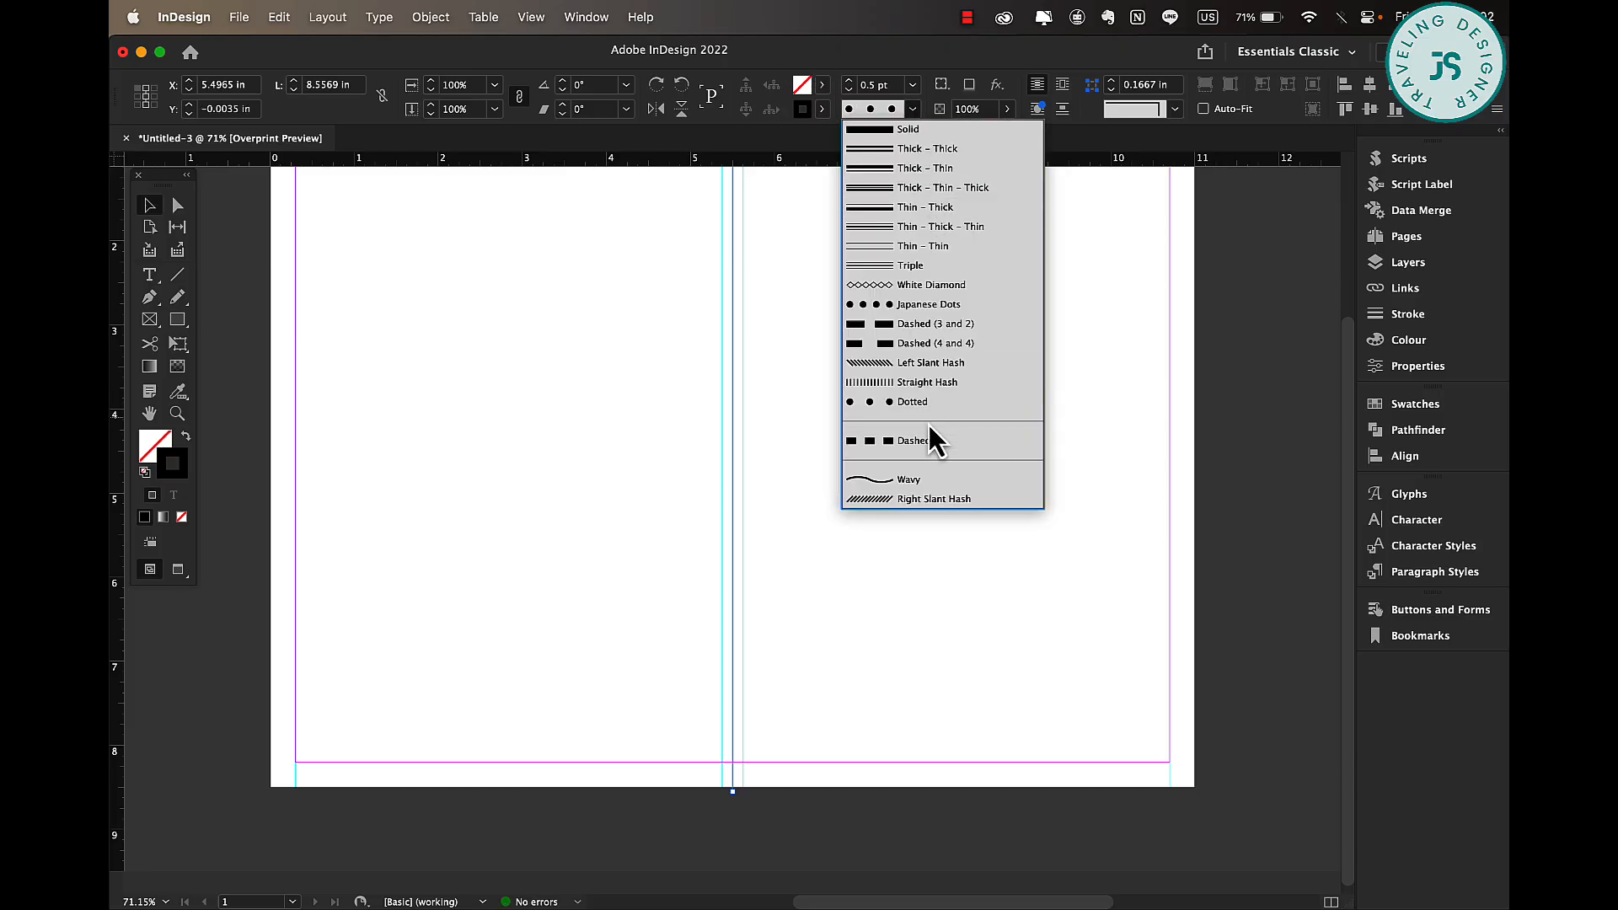
left_click(913, 85)
left_click(910, 169)
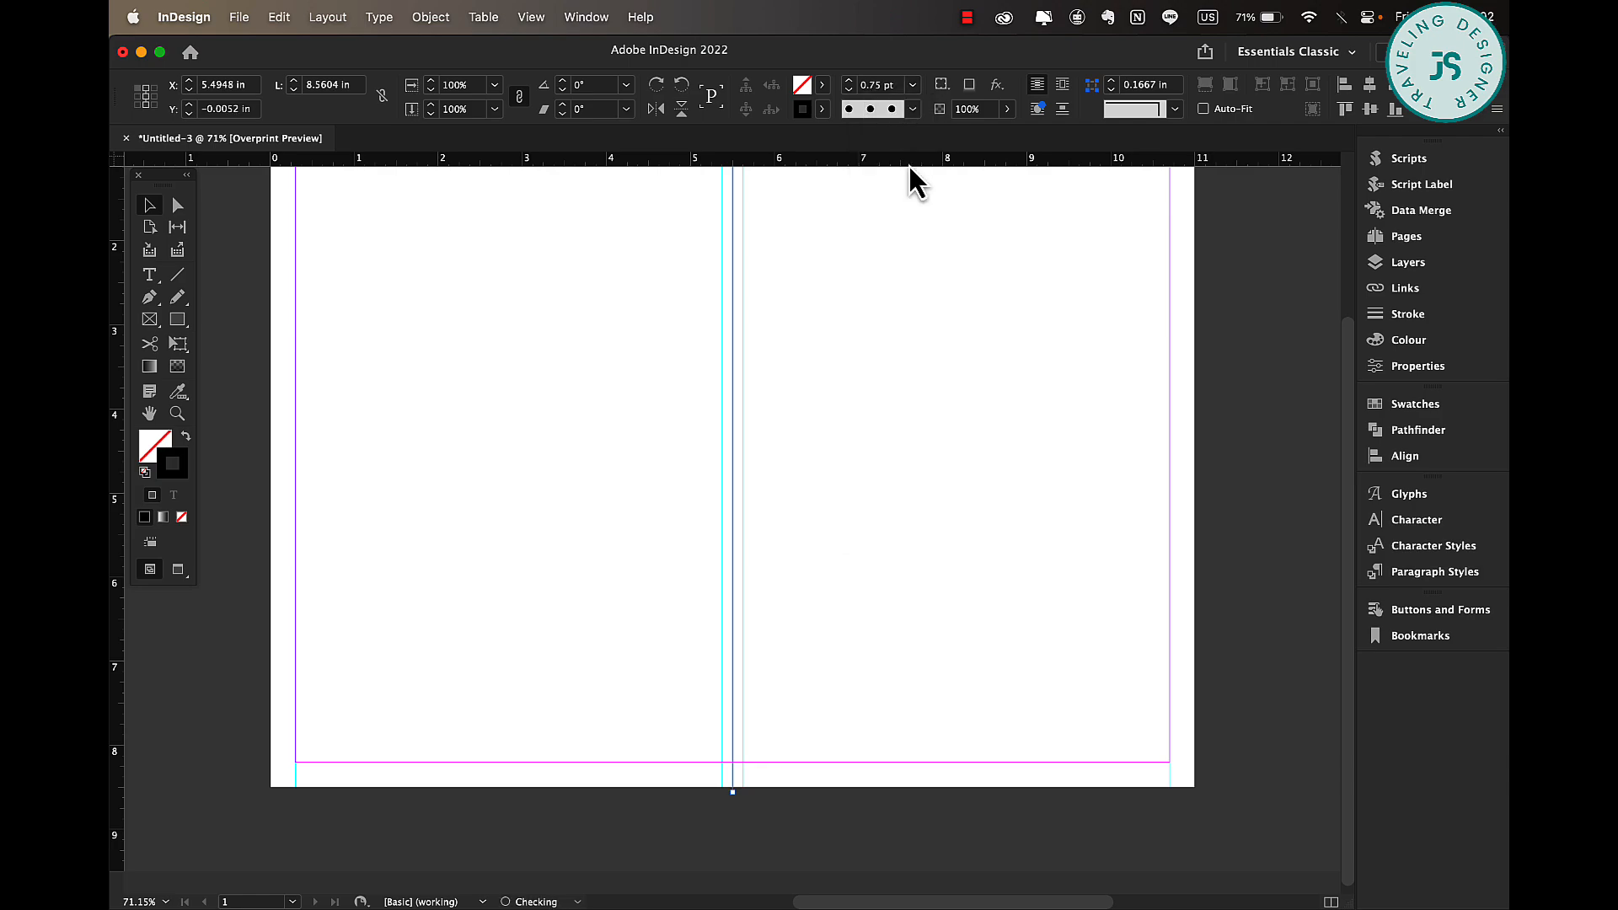
left_click(238, 212)
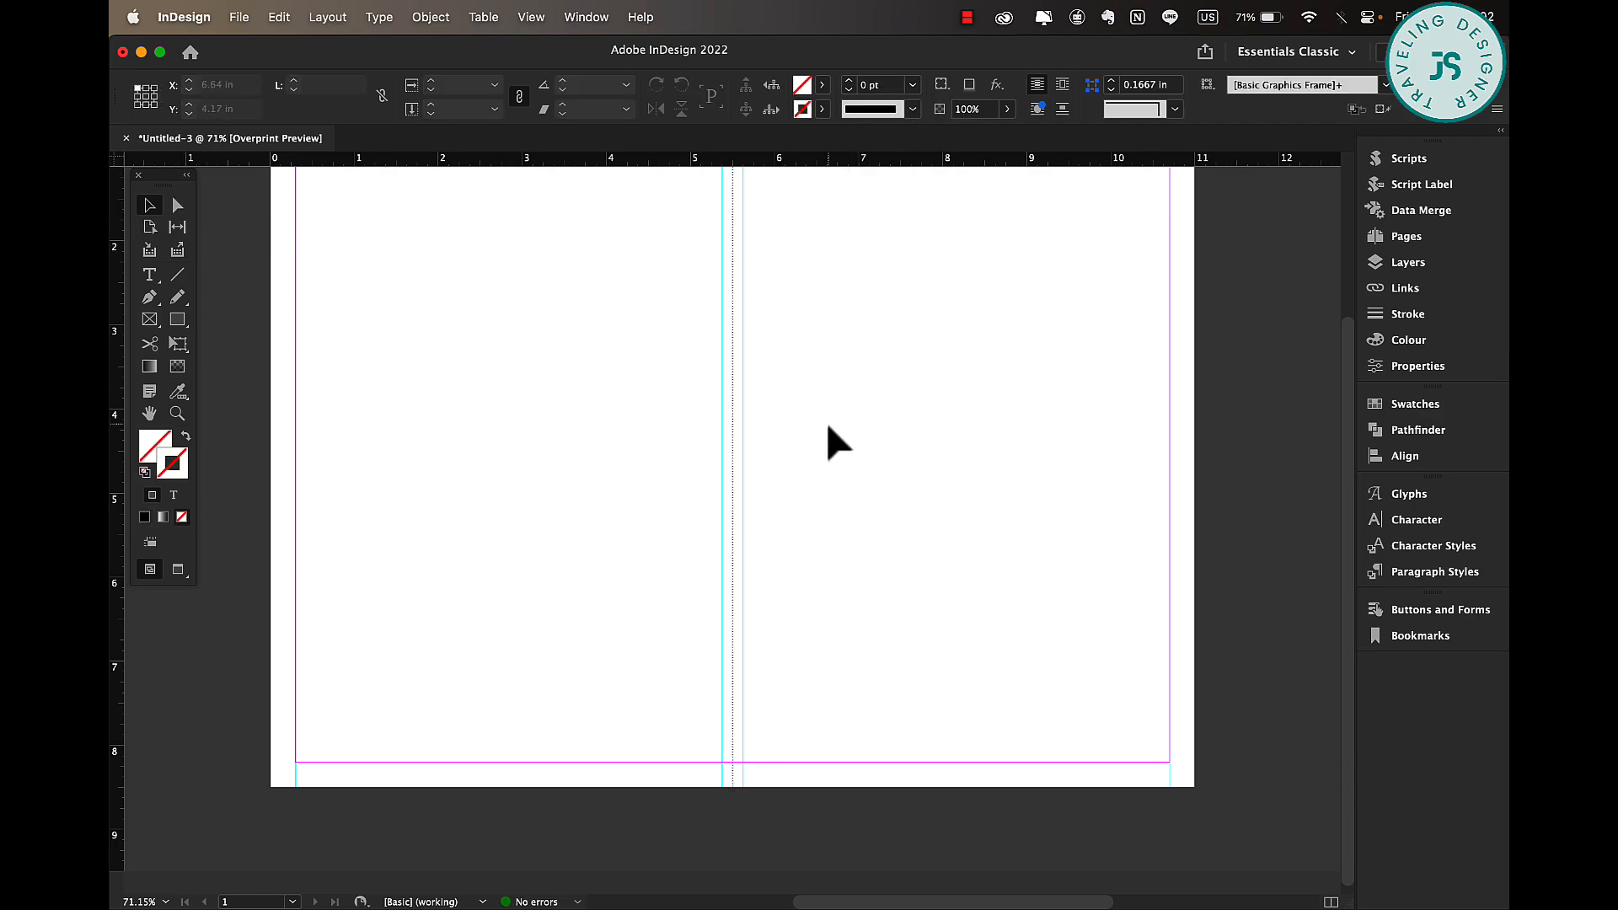
Add a text frame at the upper-left corner of the left column and enter TODAY'S INTENTION.
scroll(826, 427, "up", 2)
scroll(828, 428, "up", 1)
scroll(829, 427, "up", 5)
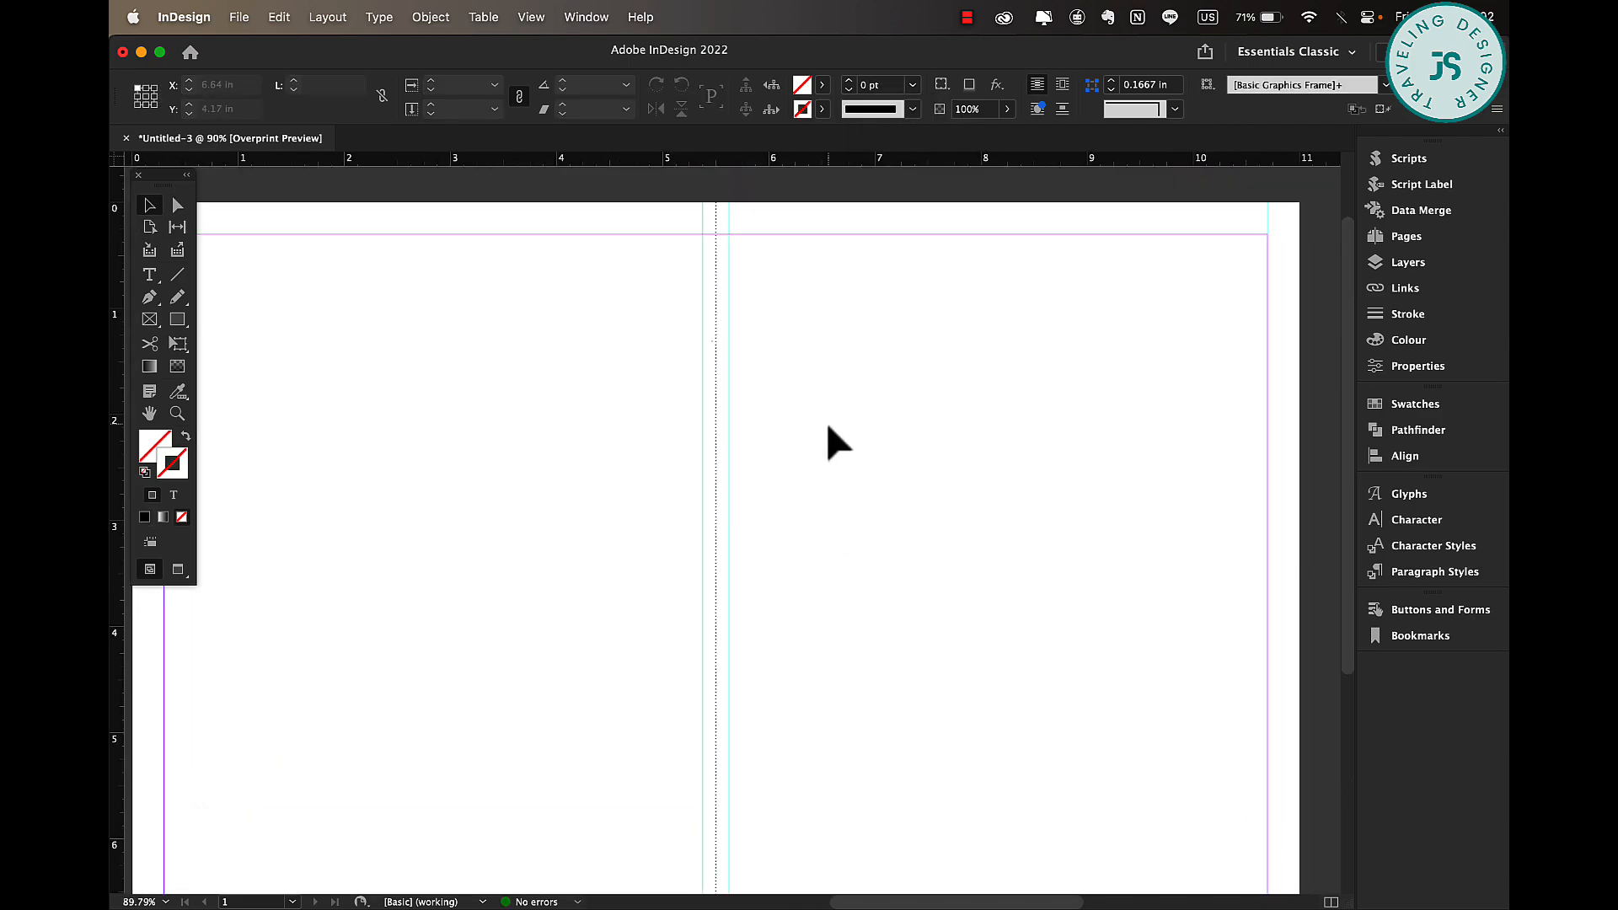
scroll(745, 436, "down", 4)
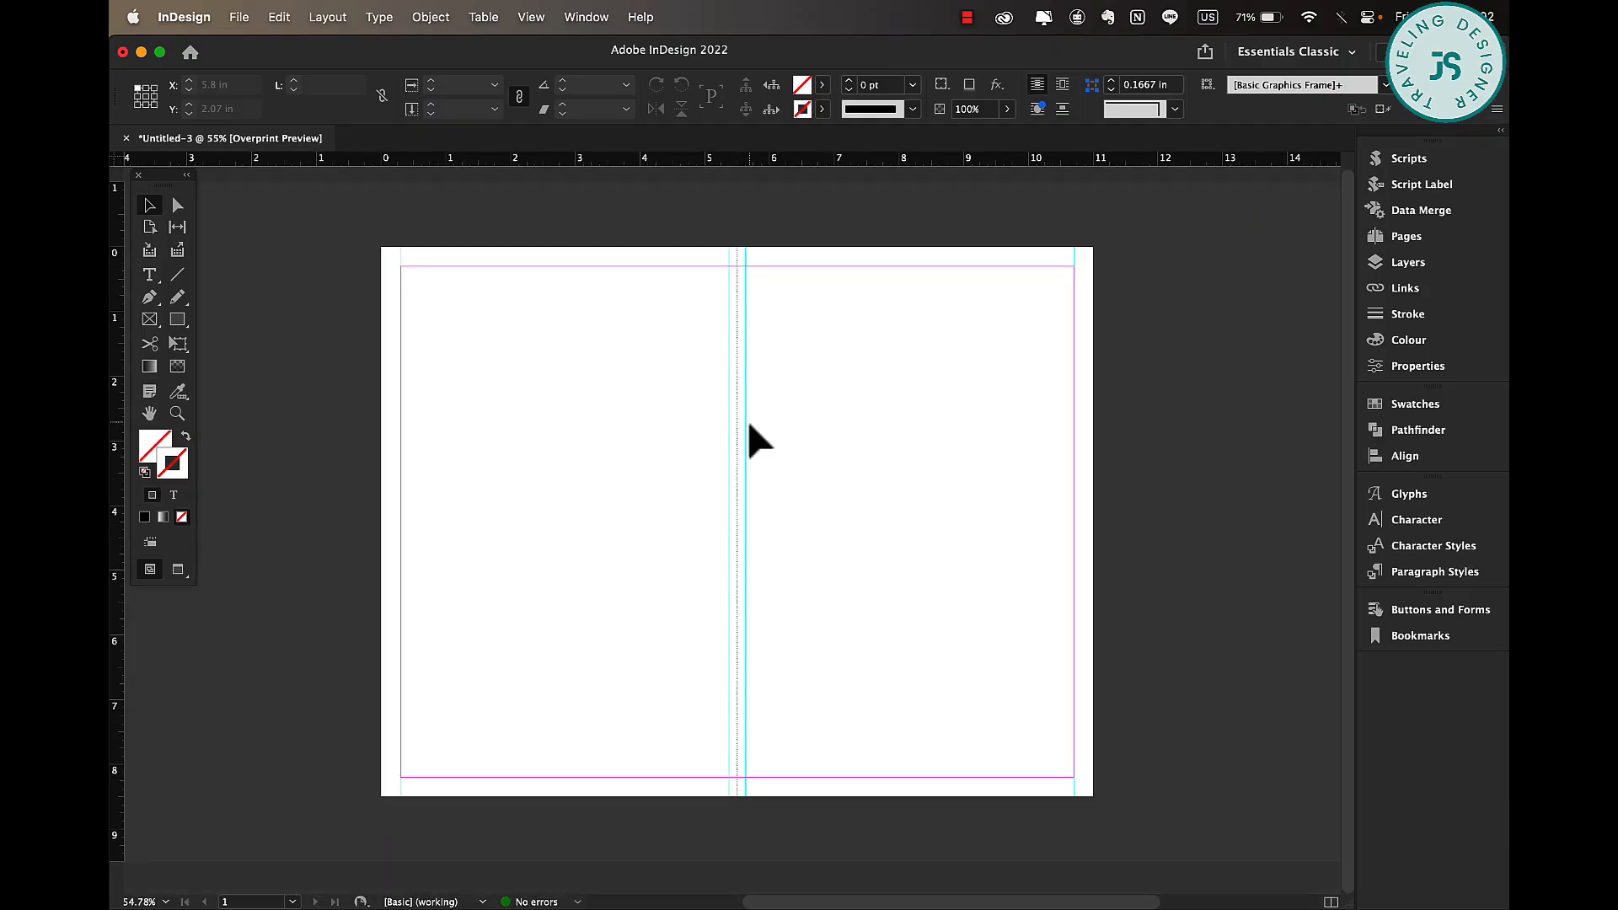
scroll(750, 425, "up", 4)
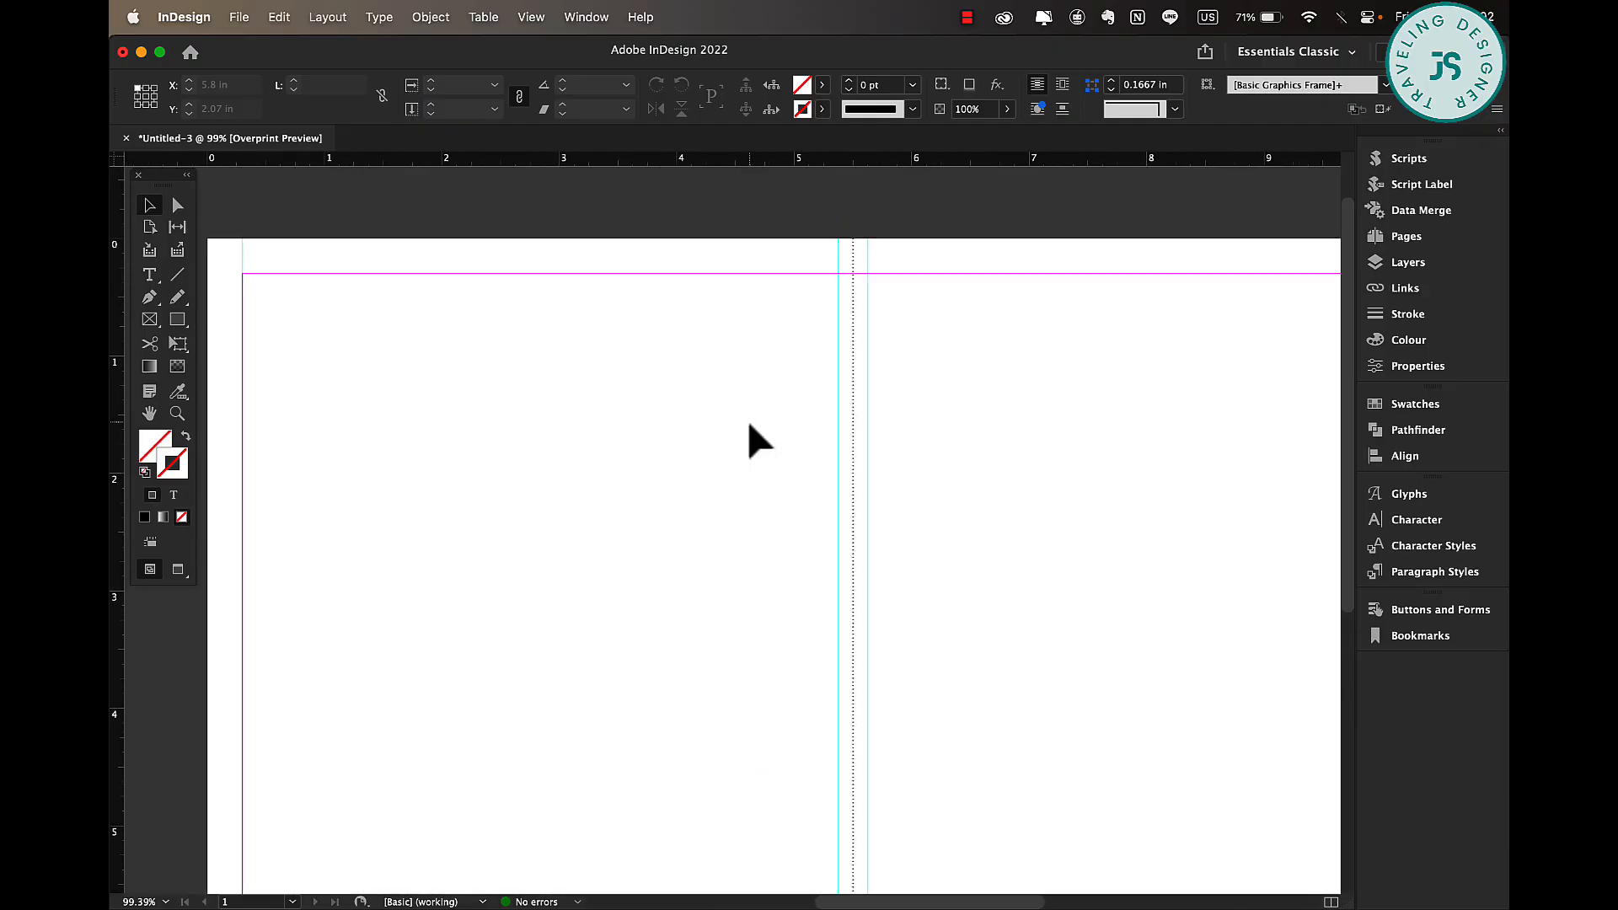
left_click(150, 275)
left_click_drag(243, 274, 452, 309)
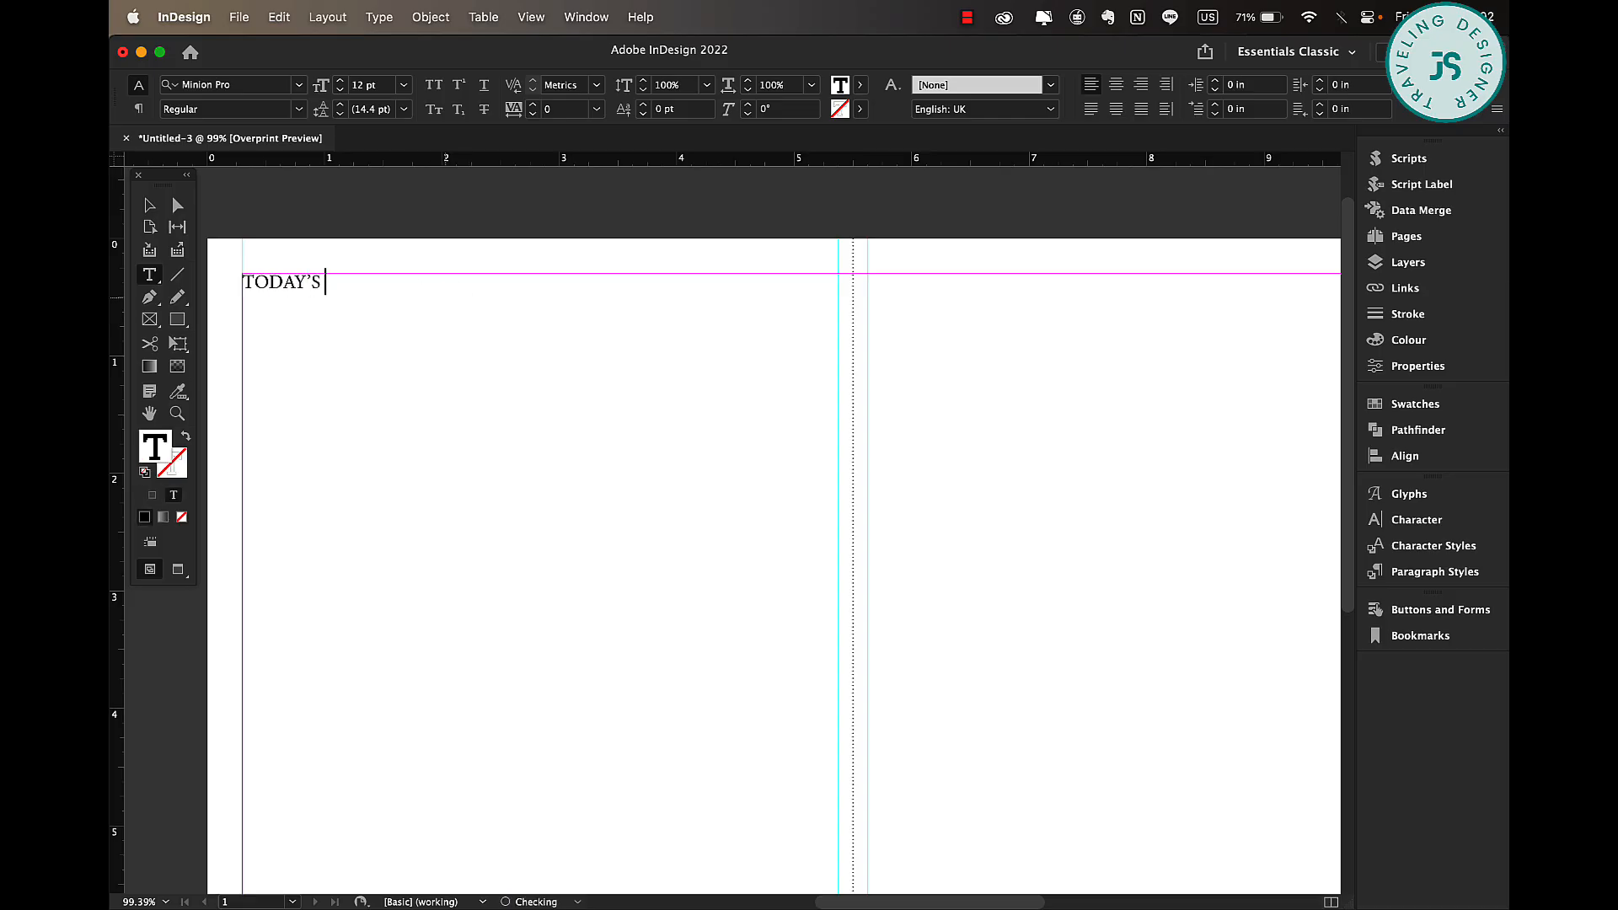
Change the font of the full TODAY'S INTENTION heading to Poppins SemiBold.
double_click(286, 281)
triple_click(287, 281)
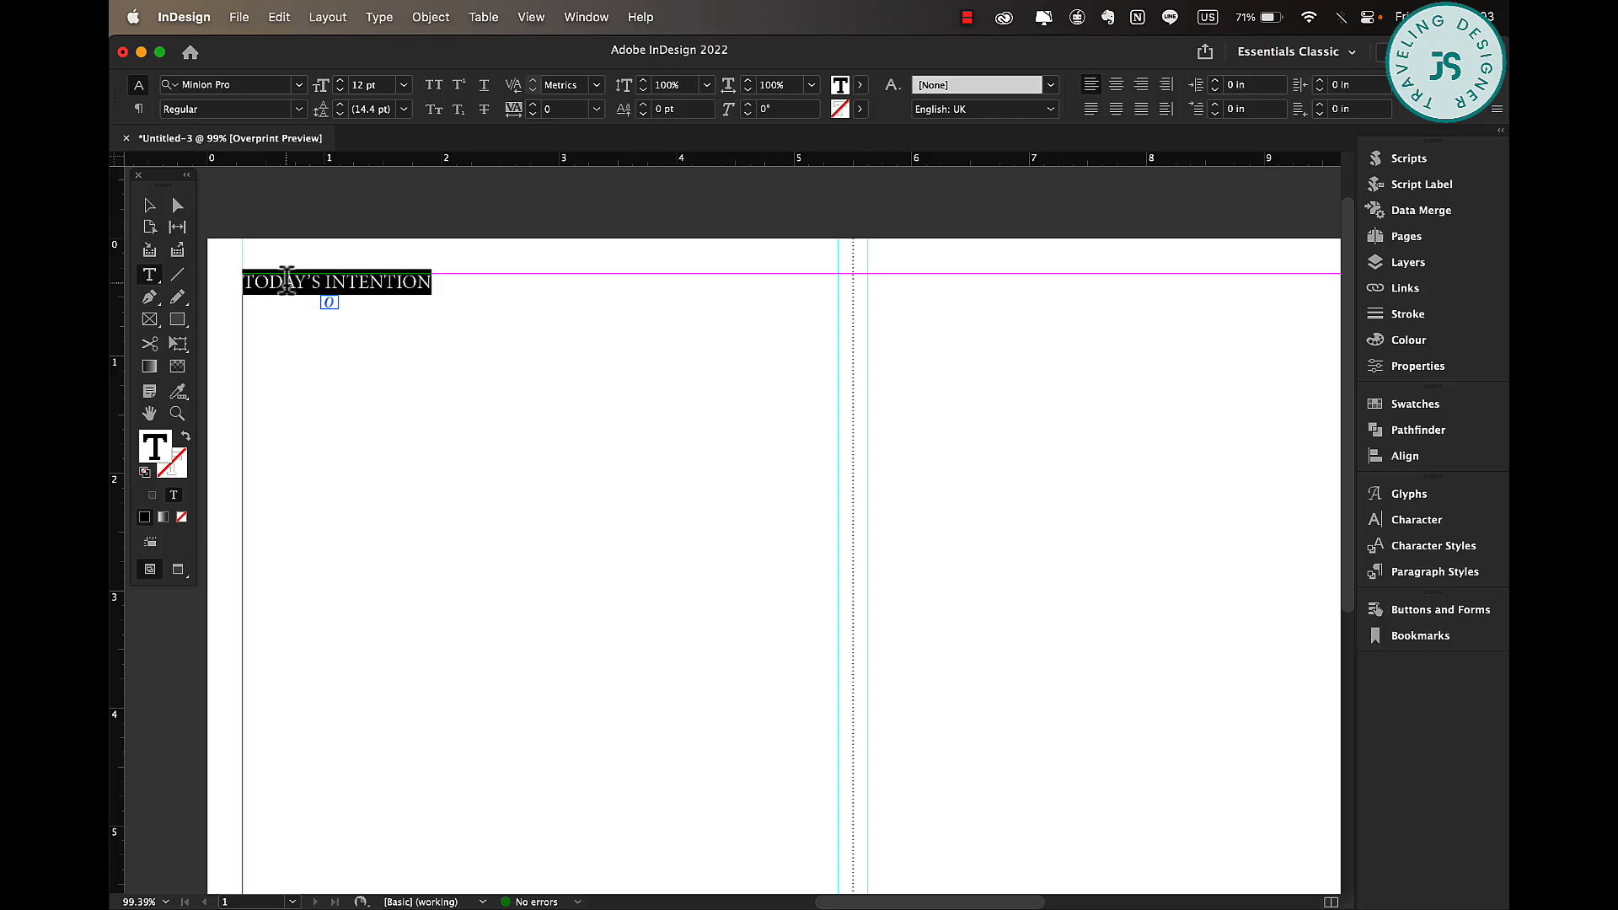
left_click(236, 88)
type("POPP")
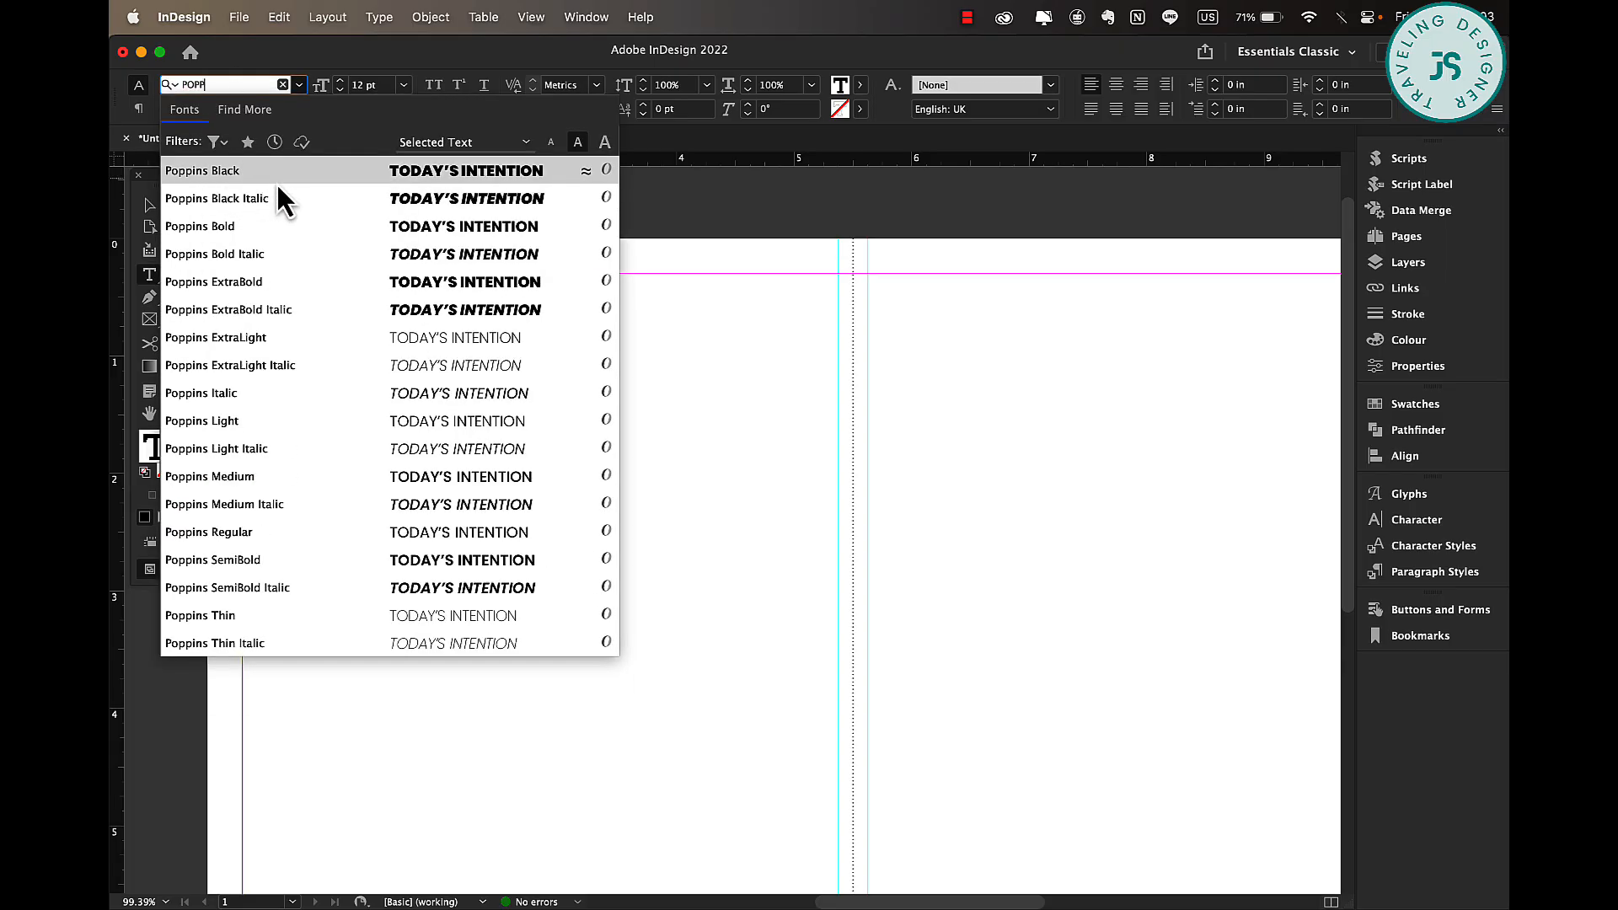
left_click(322, 562)
Set the word INTENTION in the heading to the Thin style.
double_click(383, 287)
left_click(297, 110)
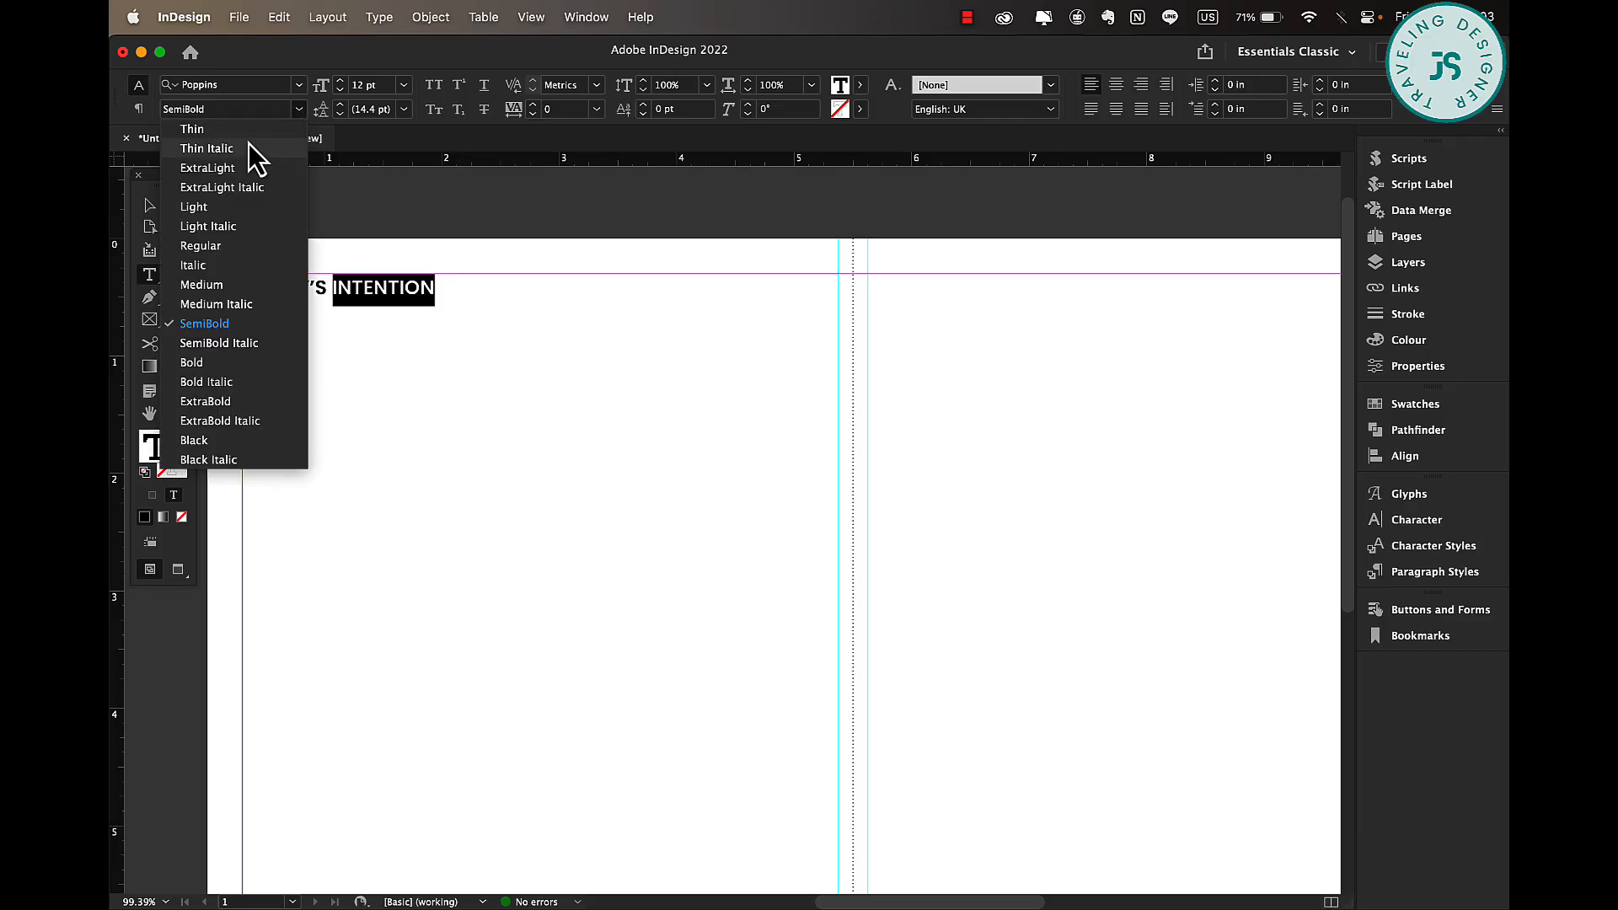
left_click(223, 129)
Draw a rectangle about 2.67 x 0.41 in below the heading, starting at the left margin, with a 0.5 pt stroke.
left_click(177, 321)
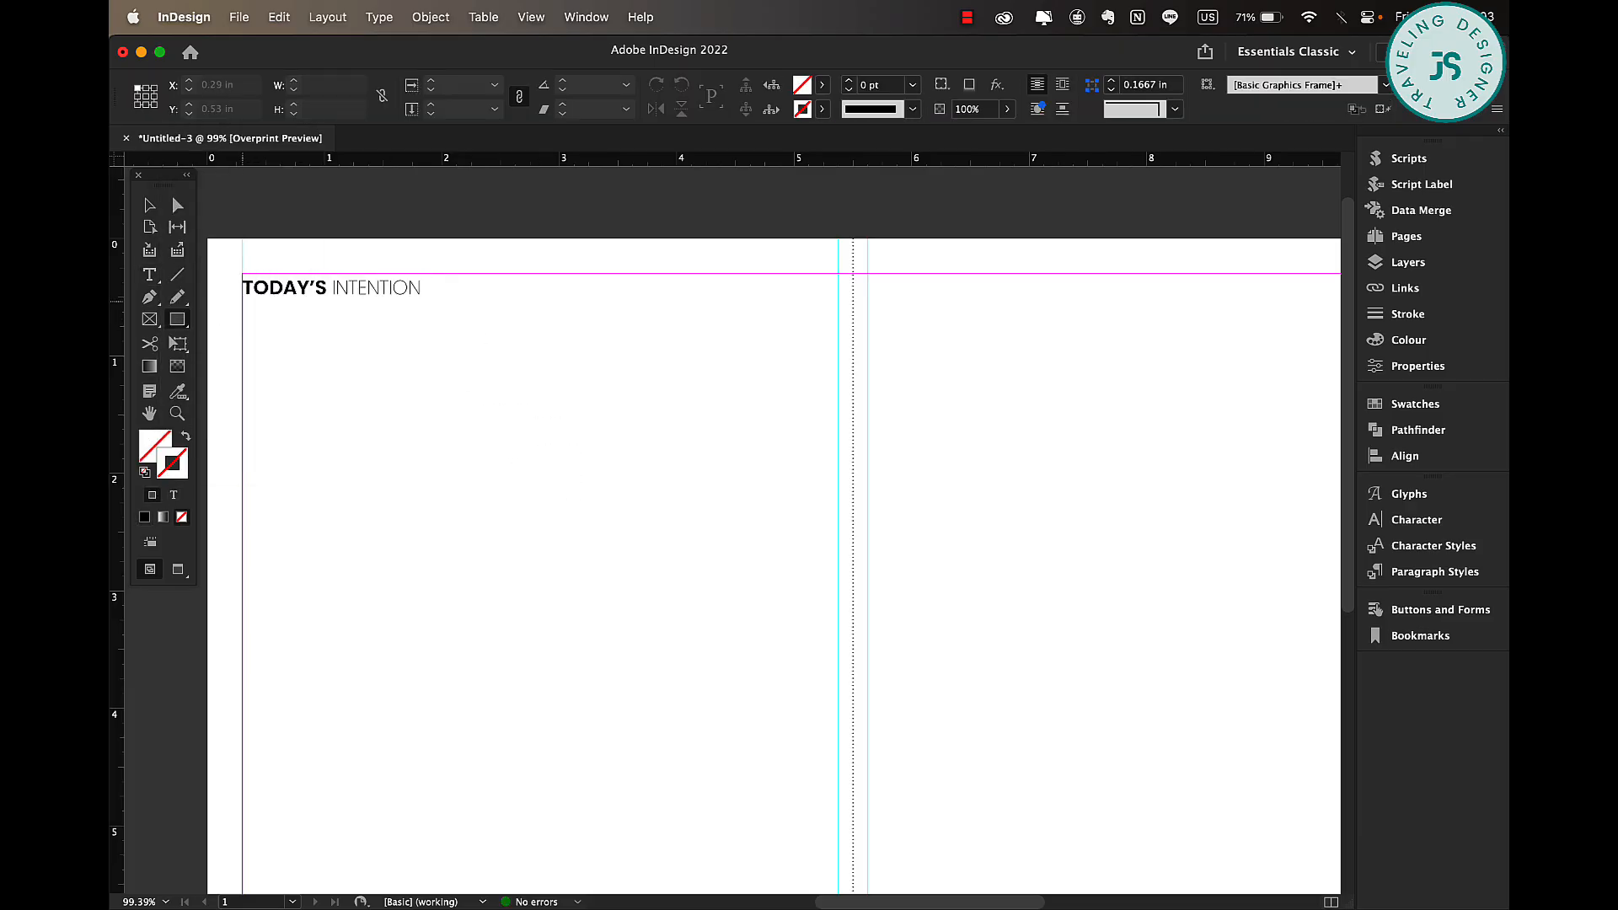
mouse_move(243, 304)
left_mouse_down()
mouse_move(552, 357)
mouse_move(506, 364)
mouse_move(557, 352)
left_mouse_up()
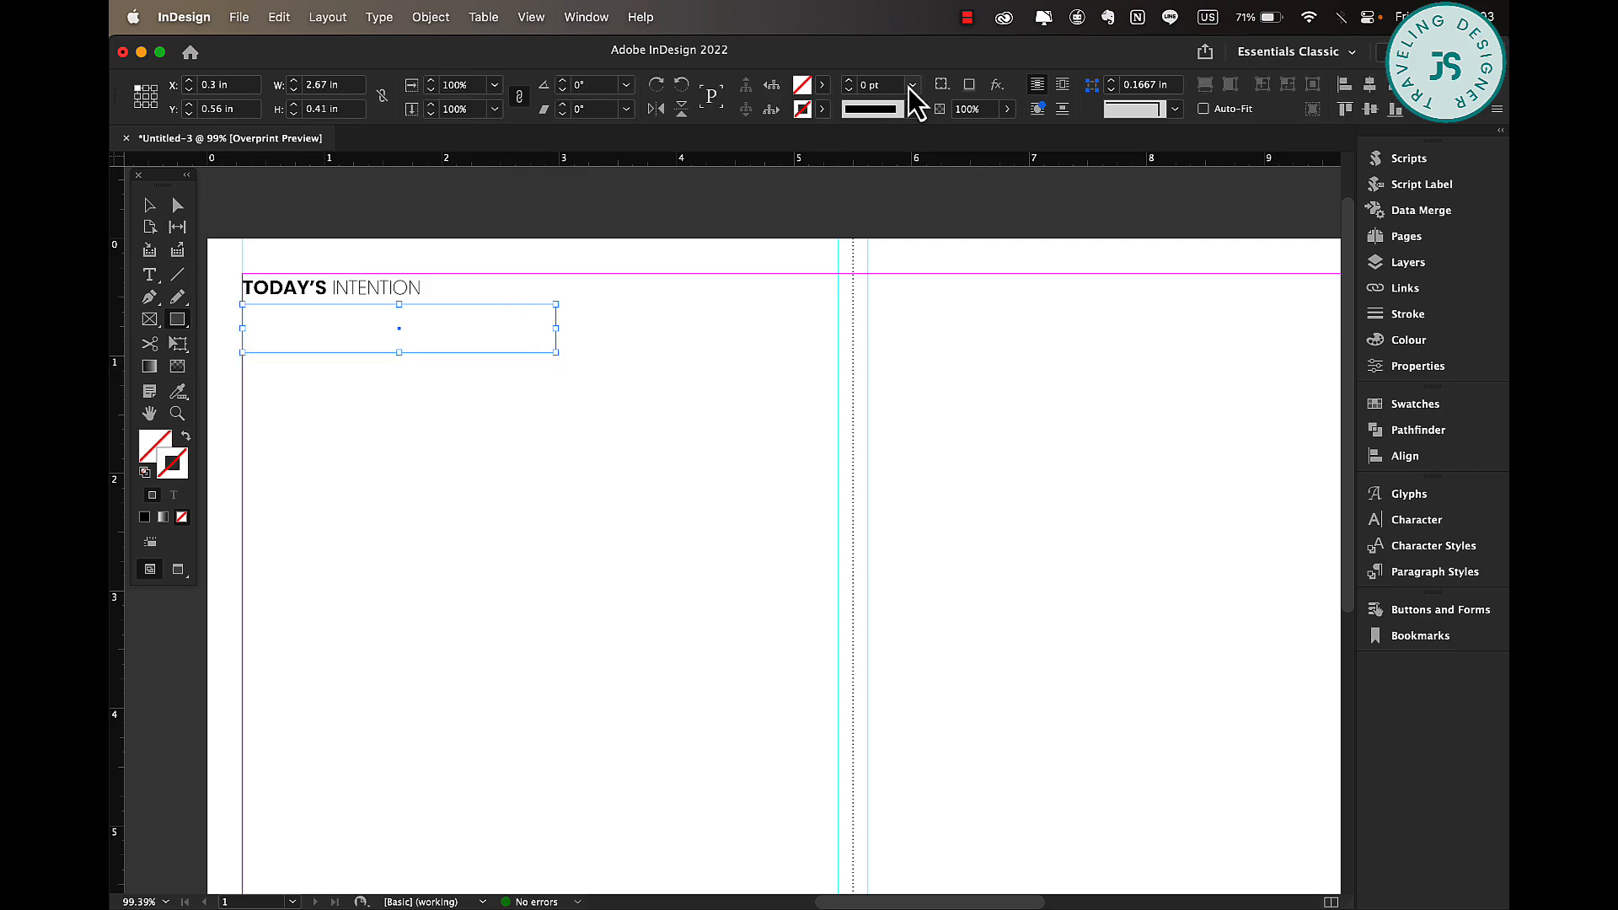
left_click(912, 85)
left_click(896, 144)
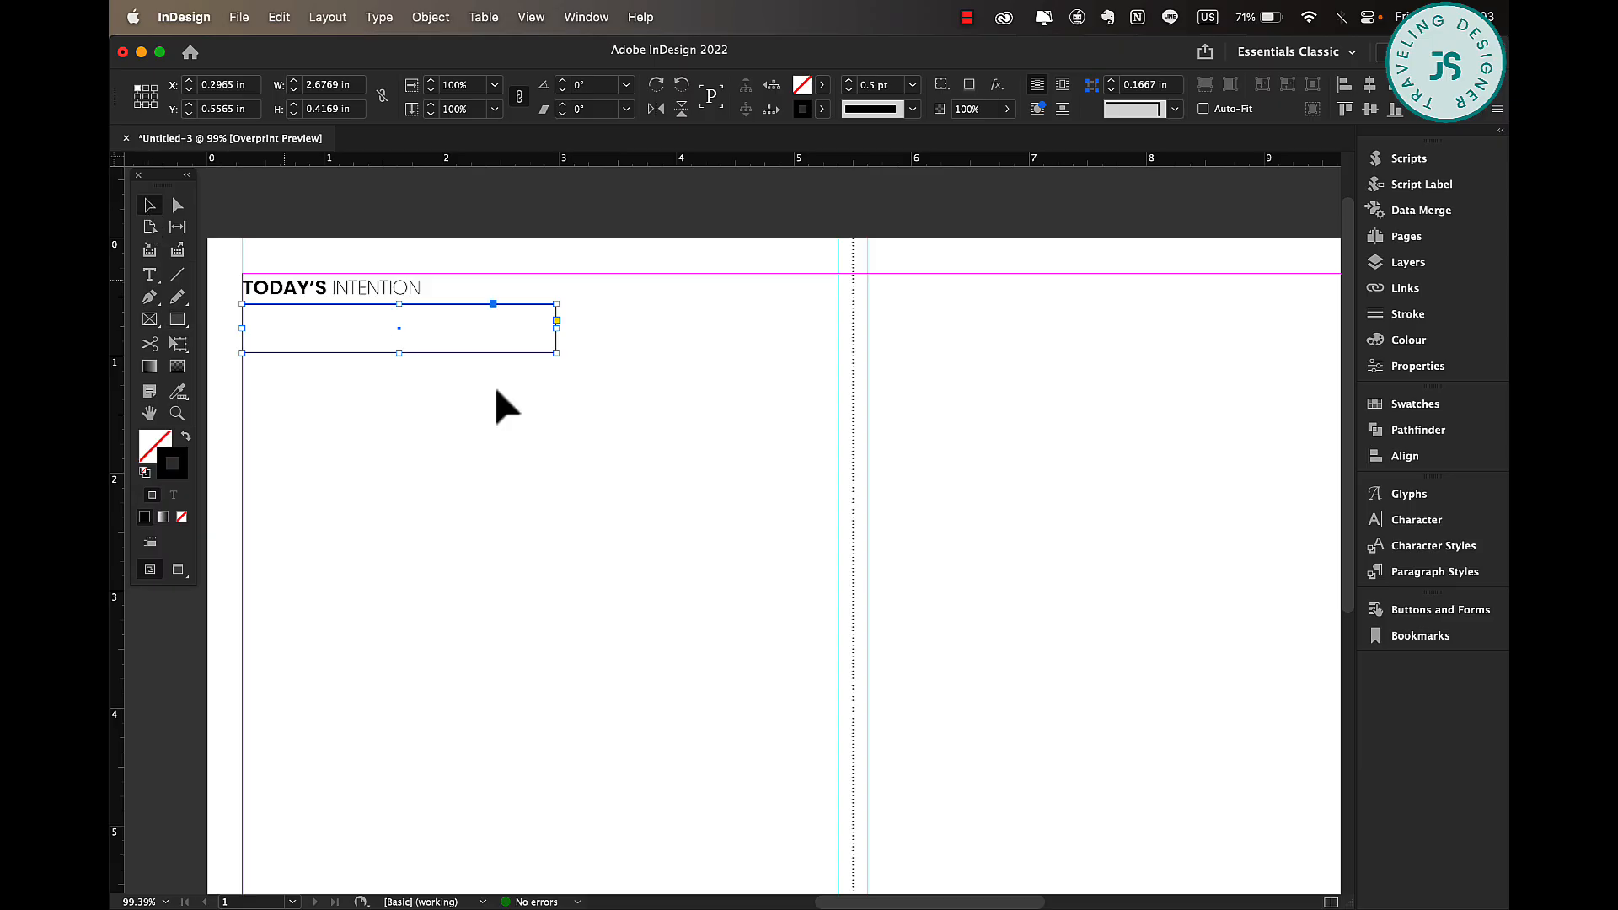
key("super+equal")
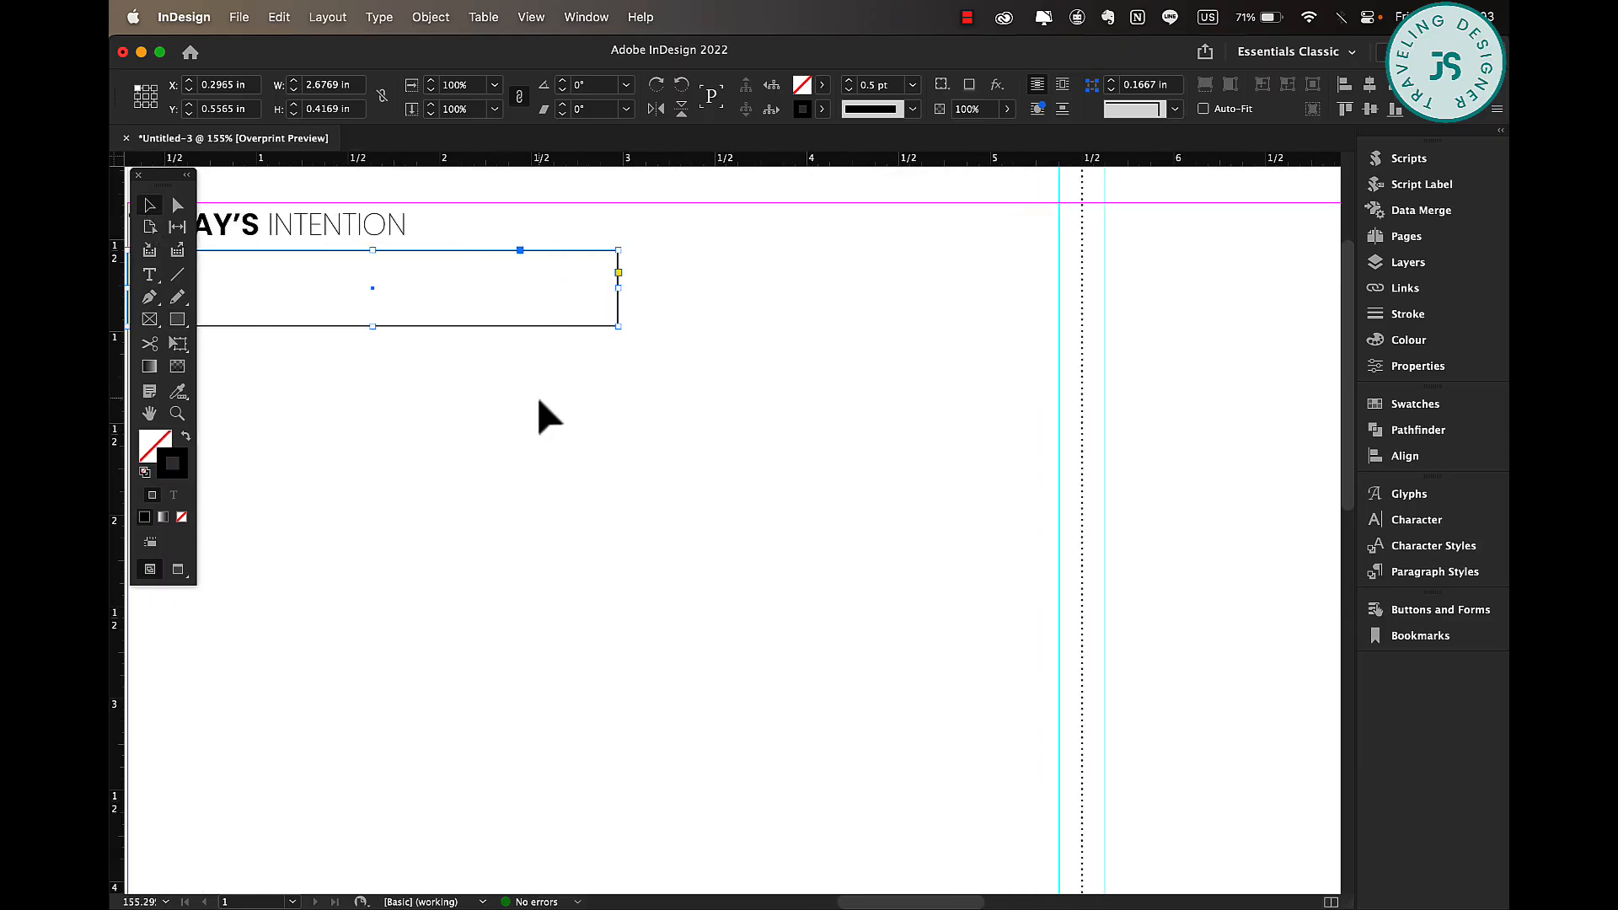
key("super+equal")
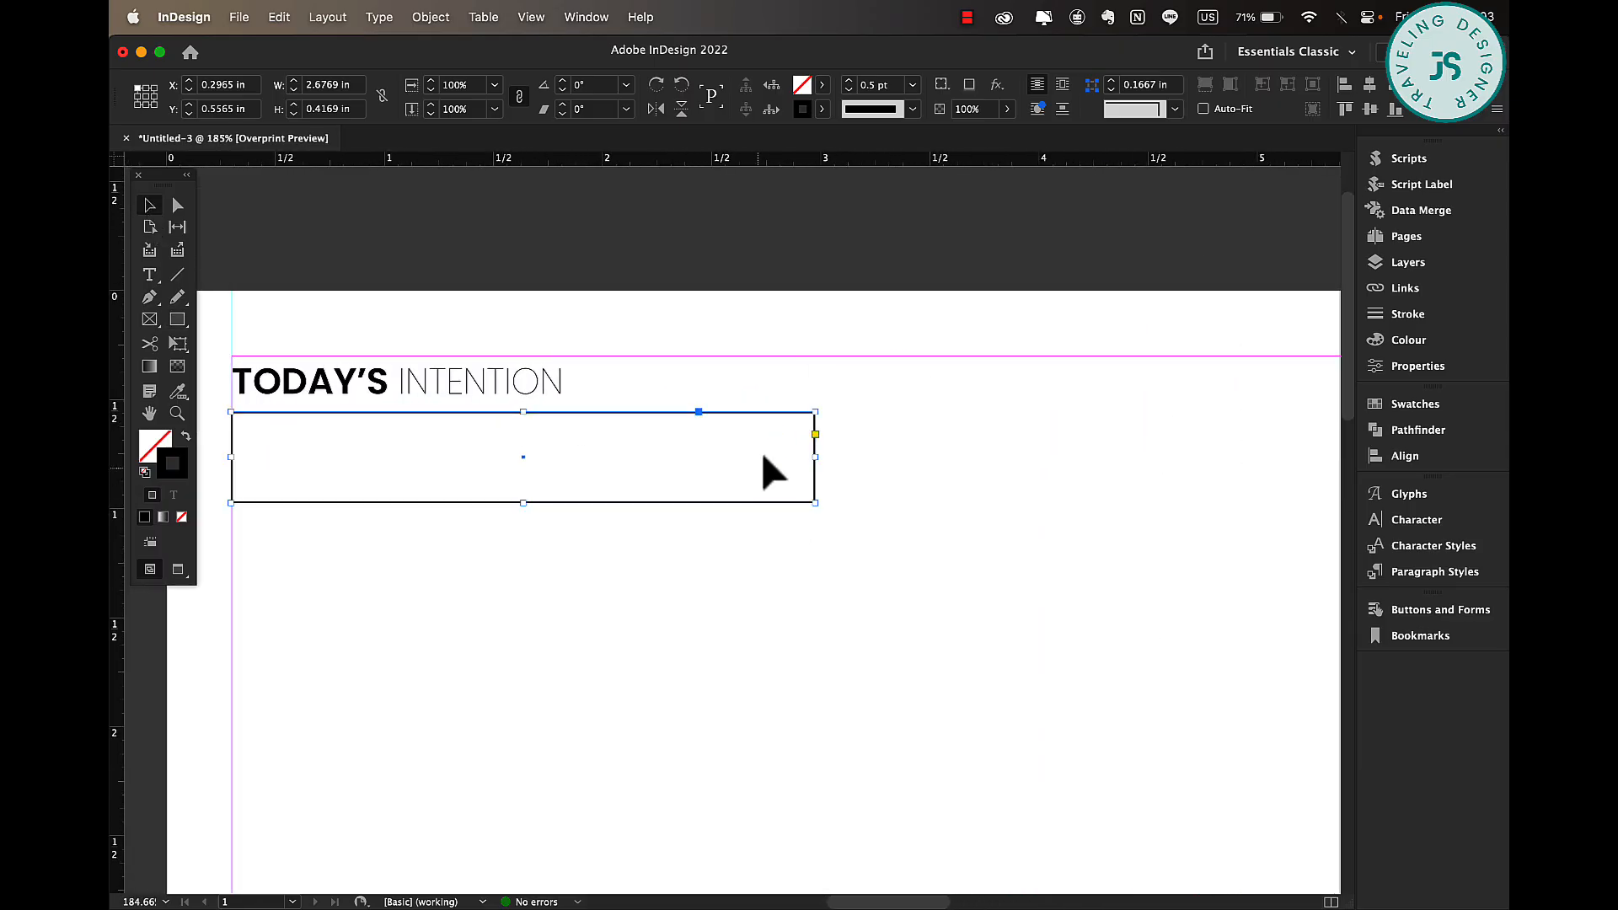
Round the writing box's corners with the Rounded corner shape and a 0.055 in radius.
left_click(1173, 109)
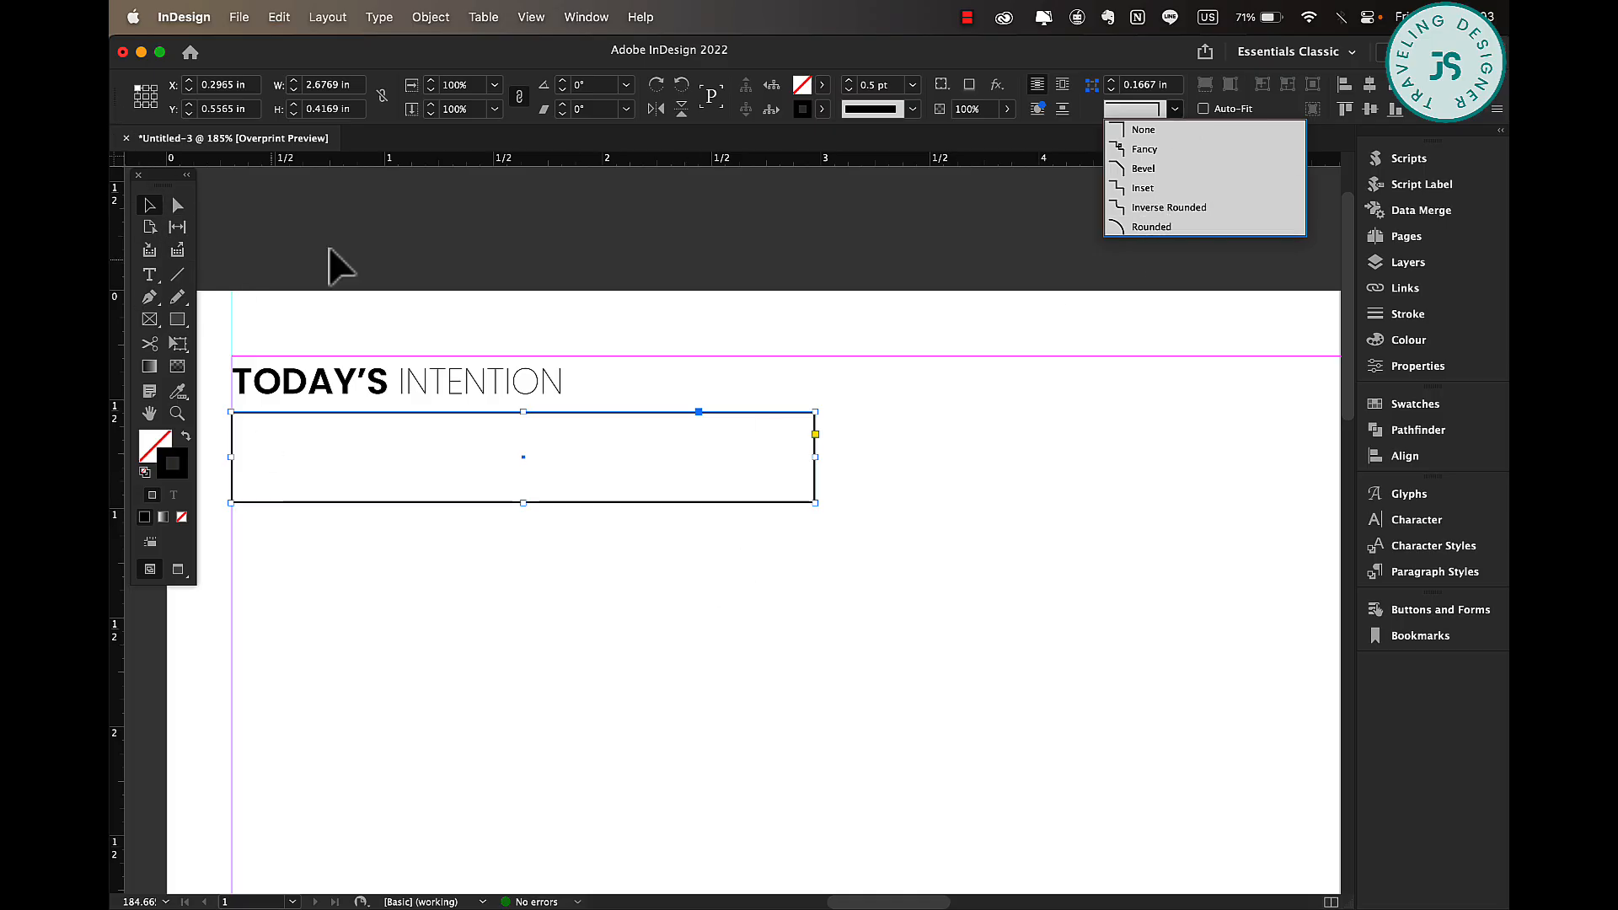
left_click(816, 435)
left_click_drag(811, 411, 801, 413)
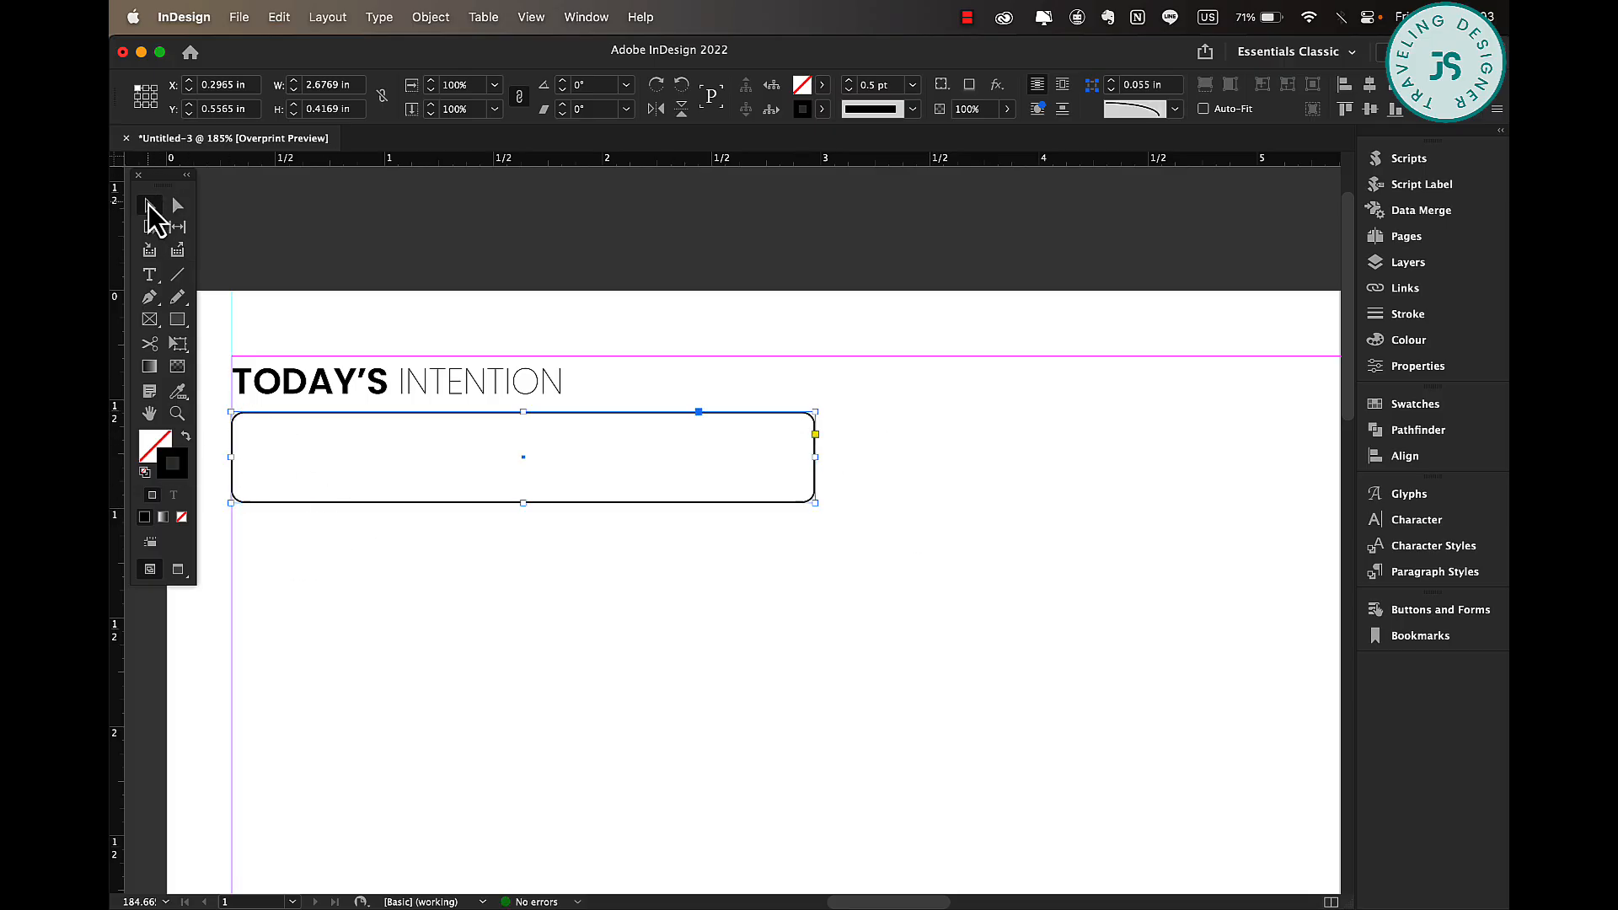
left_click(797, 620)
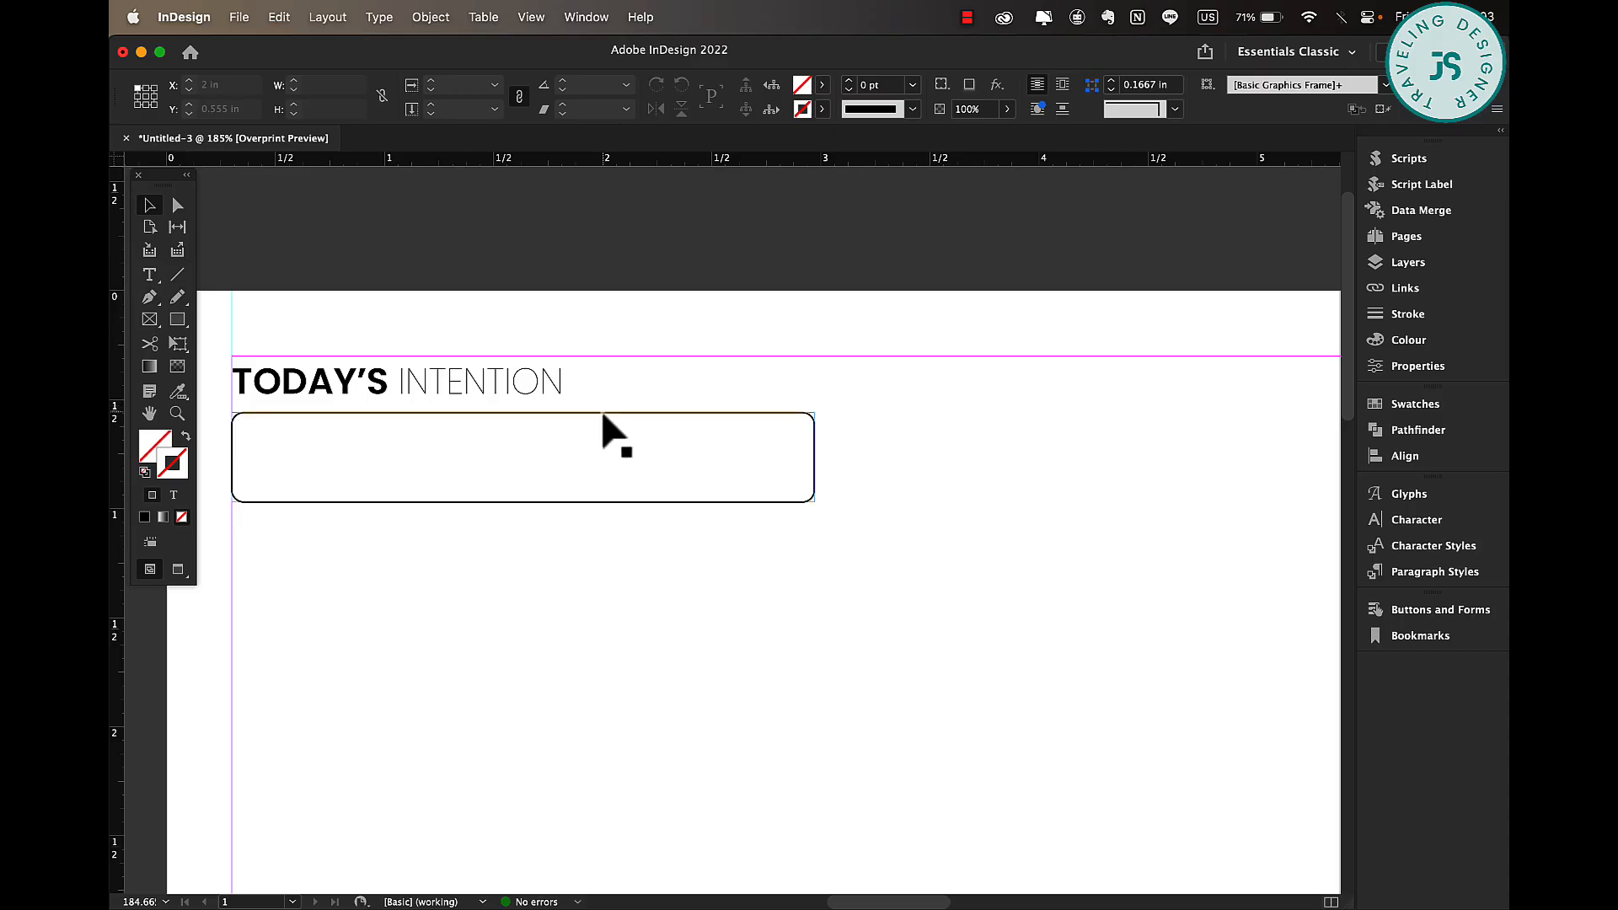
Move the writing box up to Y 0.53 in, then shift the heading and box together up to Y 0.2508 in.
left_click_drag(602, 413, 604, 408)
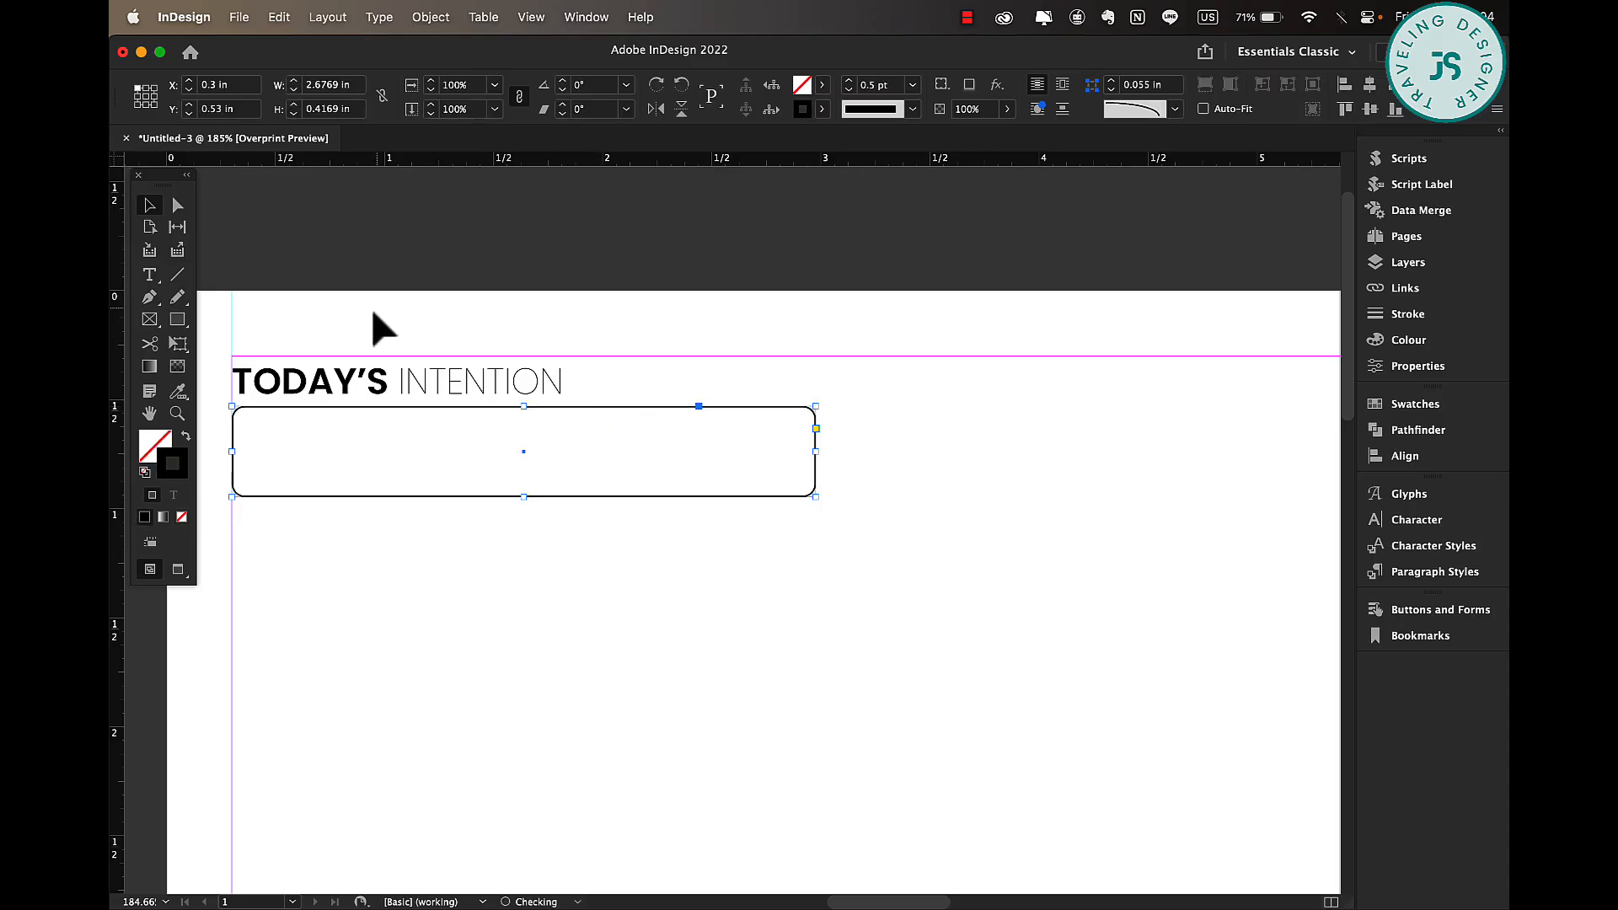
left_click_drag(281, 322, 571, 432)
key("Up")
key("Up")
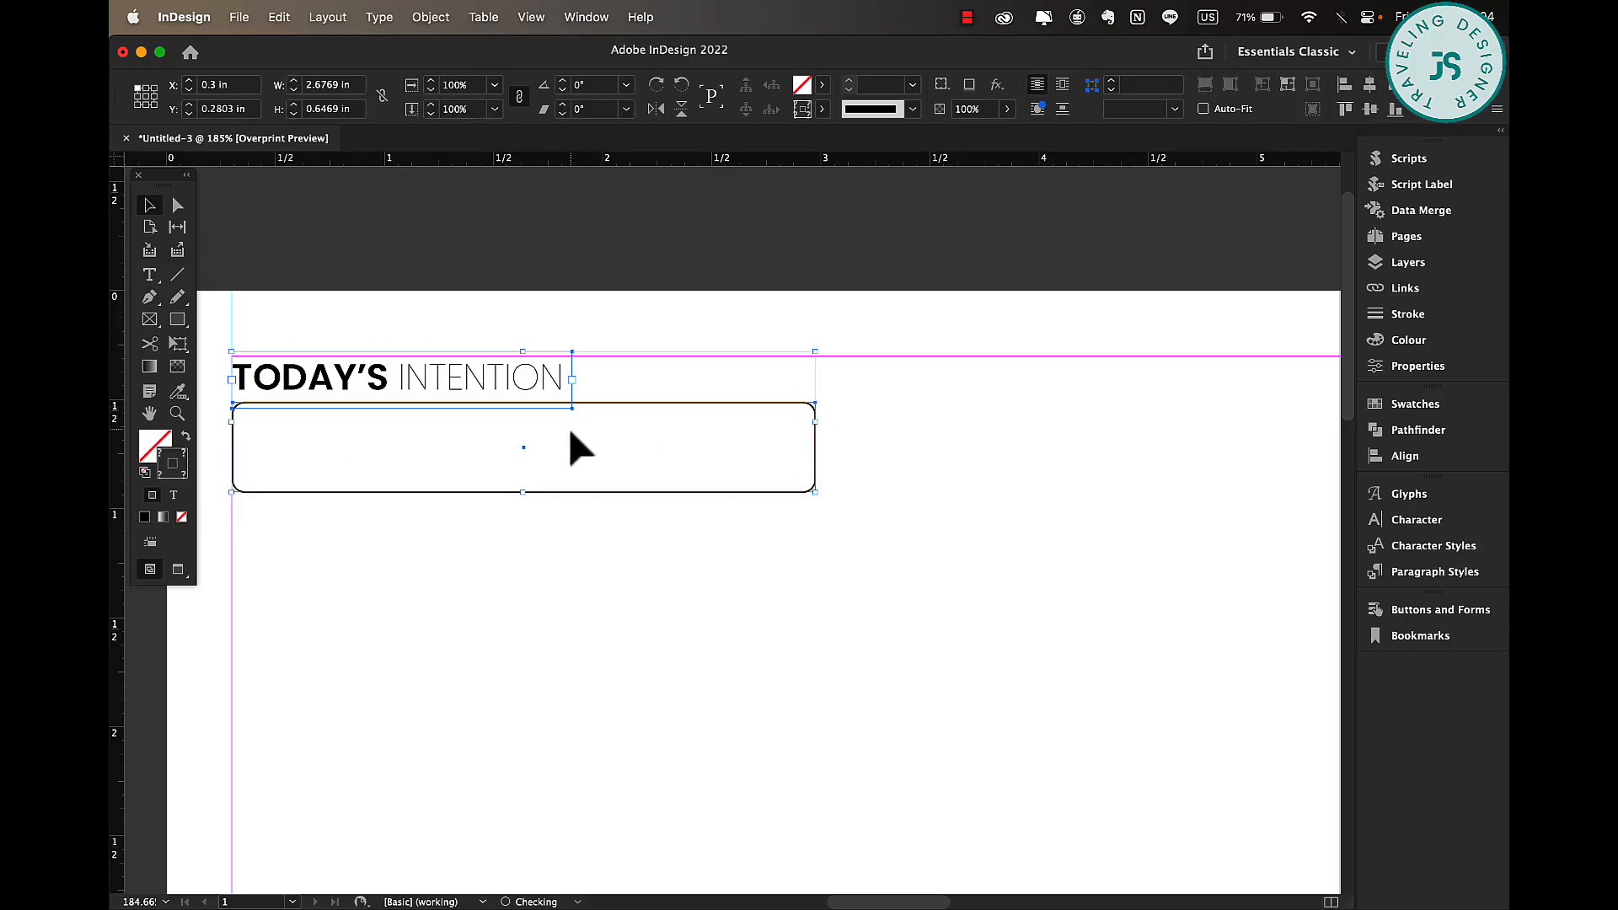
key("Up")
key("Up")
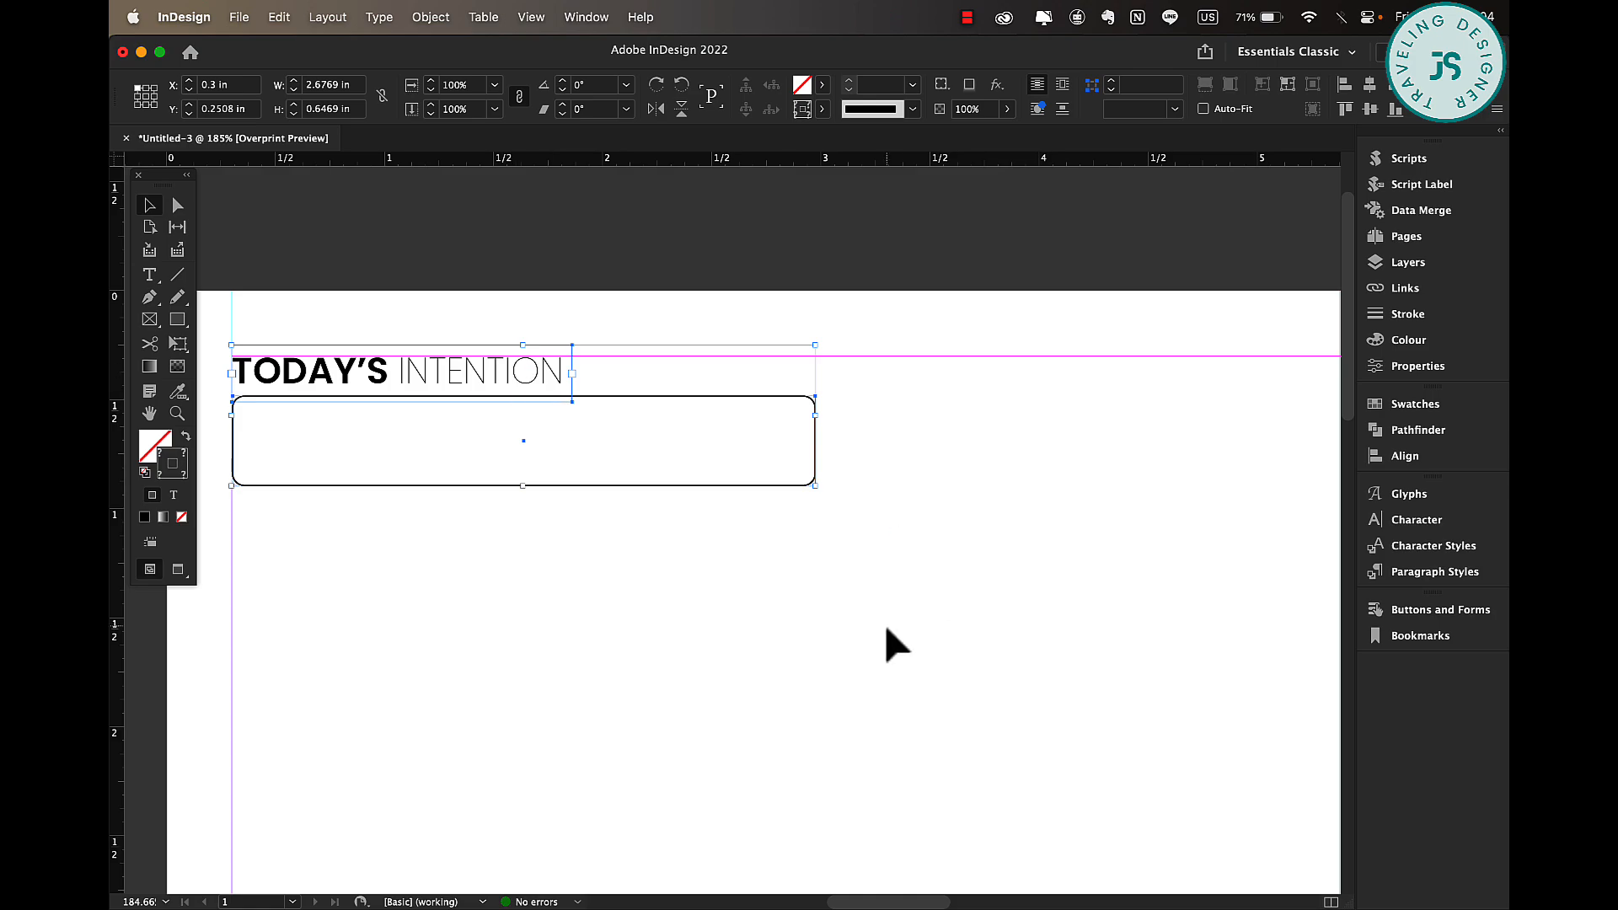
Duplicate the TODAY'S INTENTION heading and its box to the right on the same level, starting at X 3.49 in.
scroll(883, 623, "down", 2)
scroll(883, 624, "right", 3)
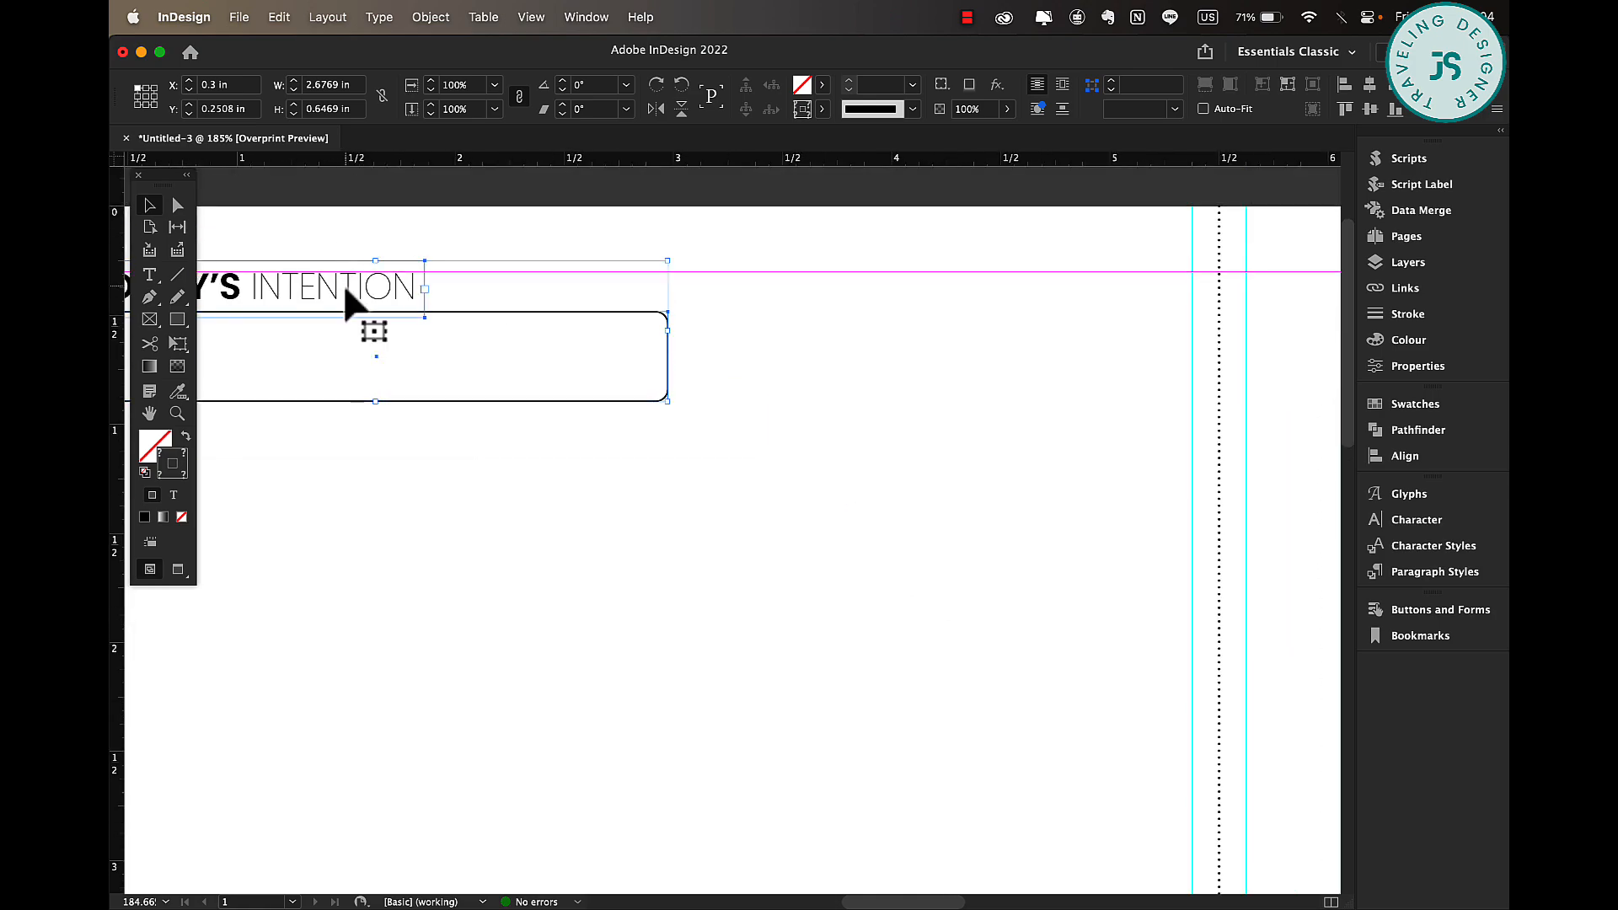
left_click_drag(346, 296, 947, 290)
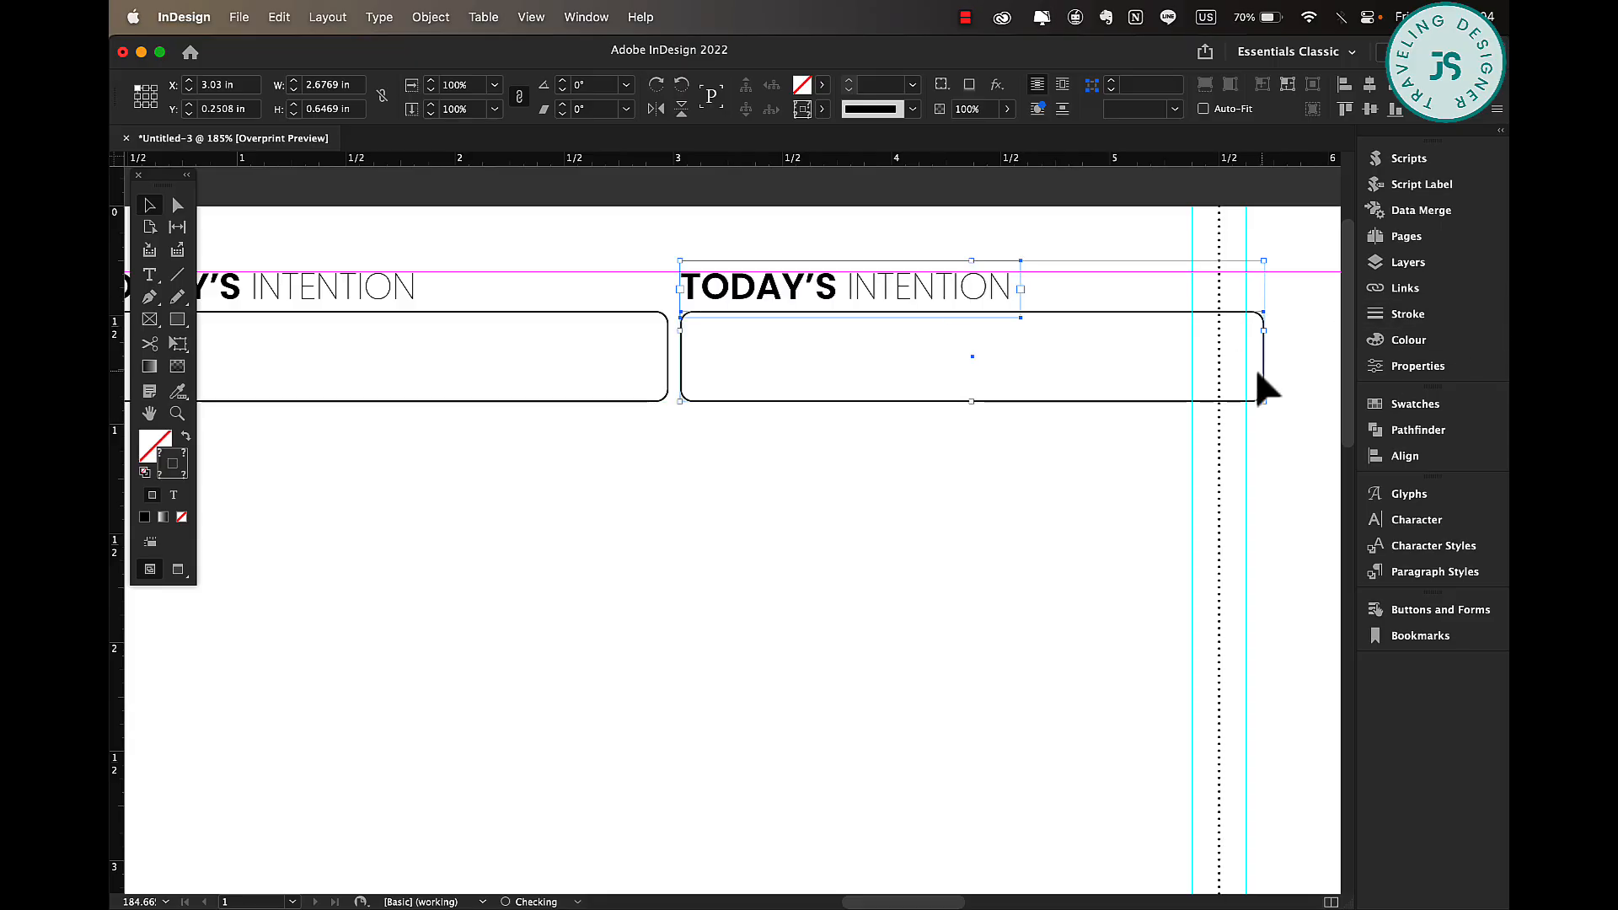
left_click_drag(730, 308, 831, 295)
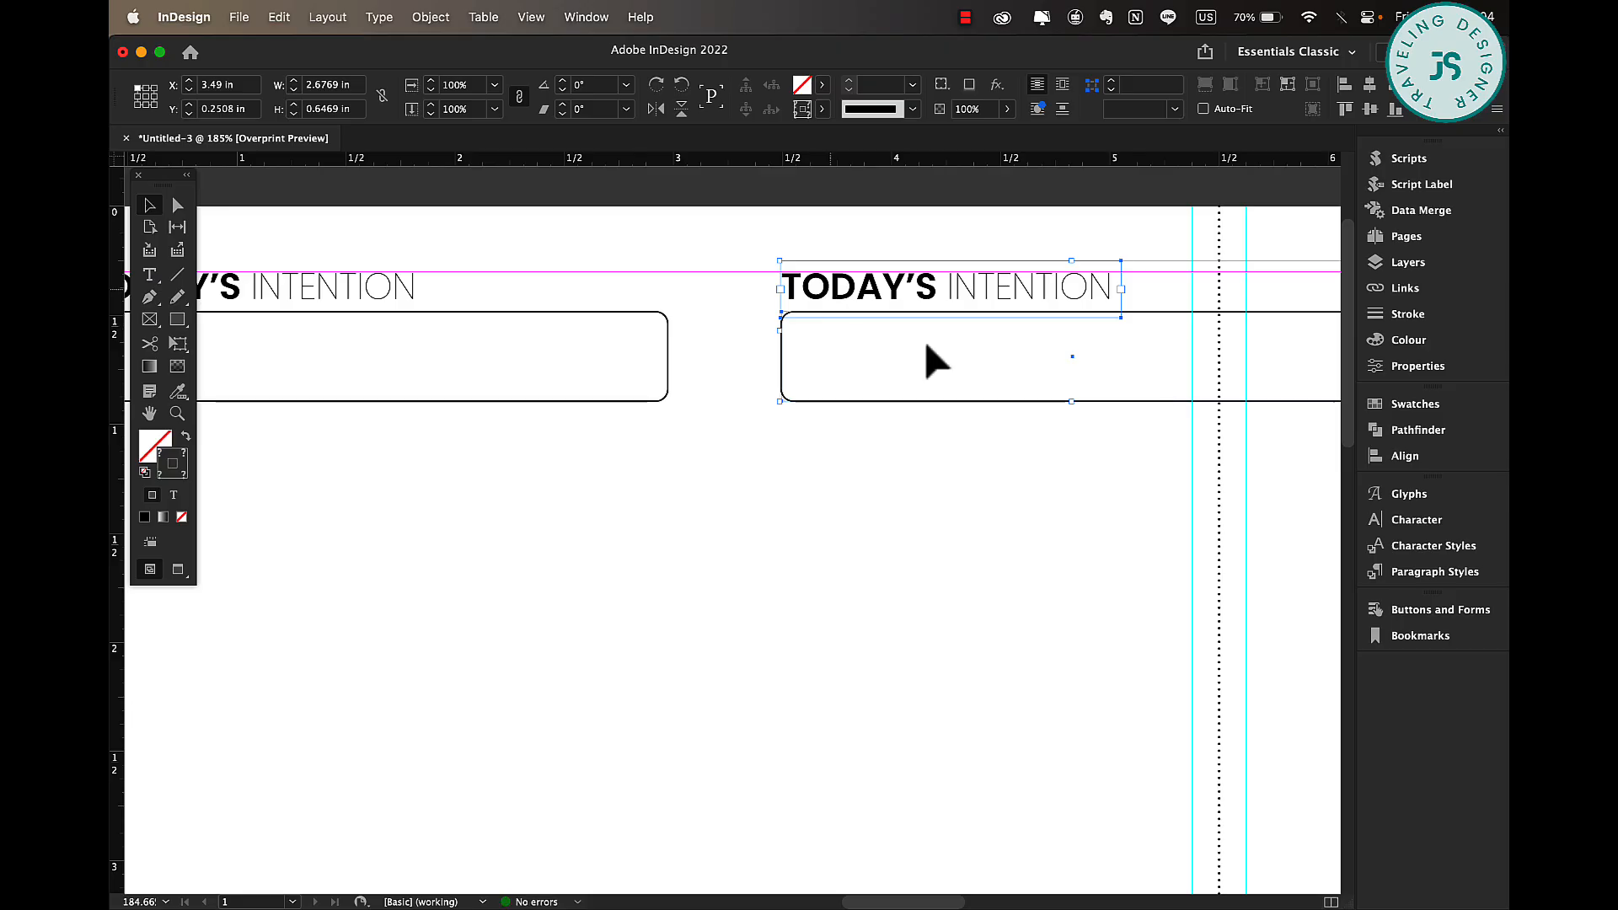
left_click(1033, 474)
Shorten the copied box to 1.885 in wide so it ends at the guide before the dotted divider.
scroll(1034, 474, "up", 5)
scroll(1034, 474, "right", 5)
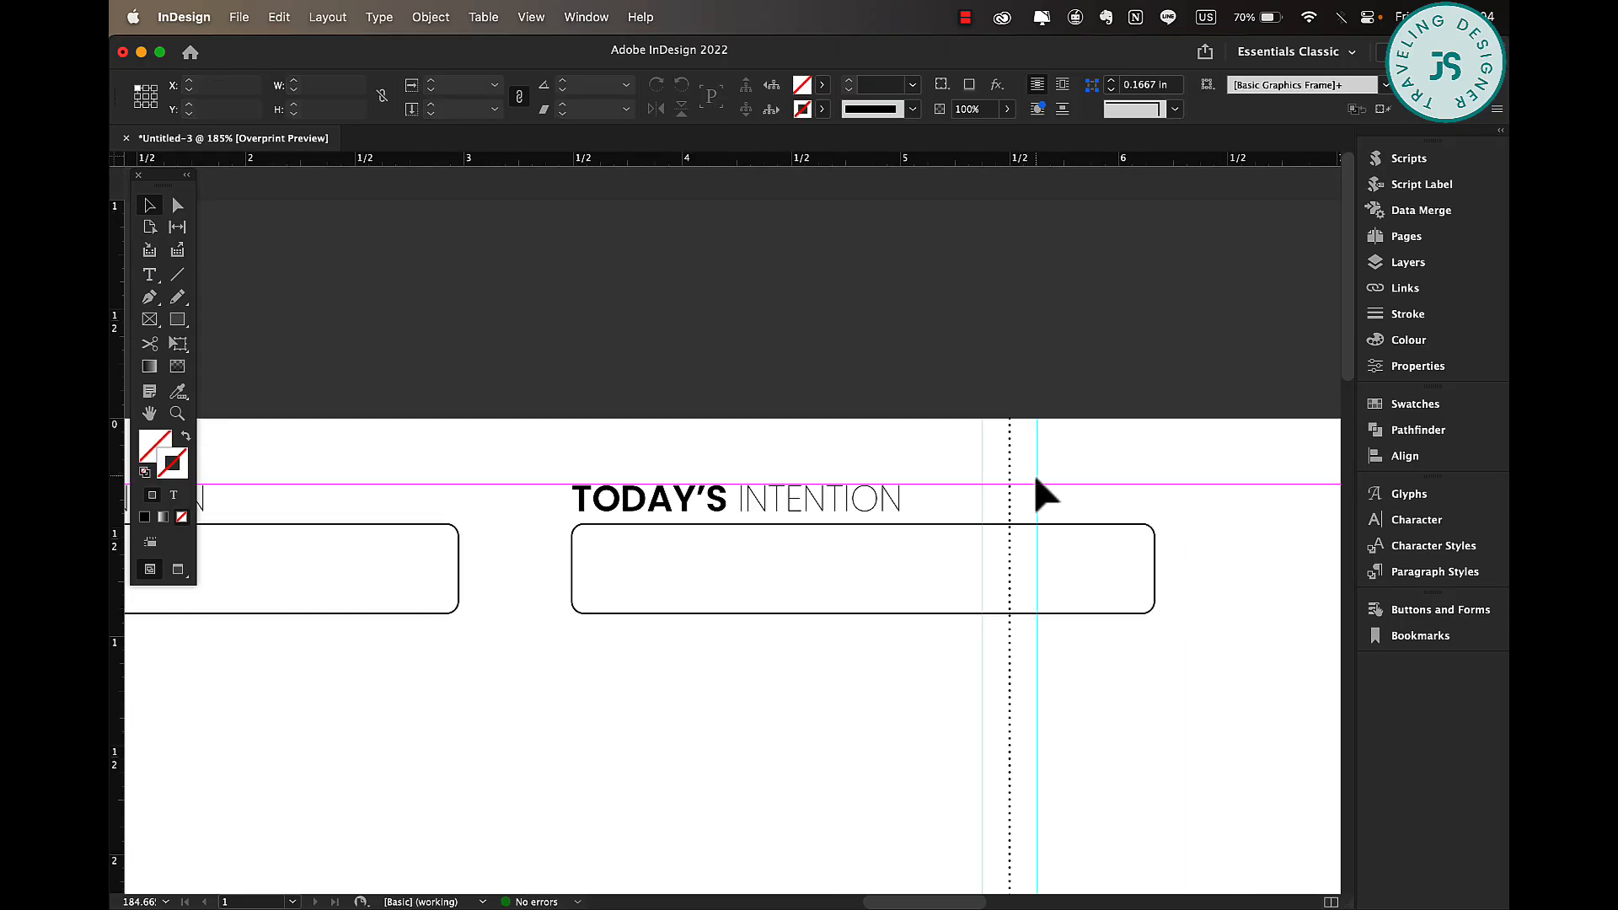
left_click(1157, 566)
left_click_drag(1155, 567, 982, 564)
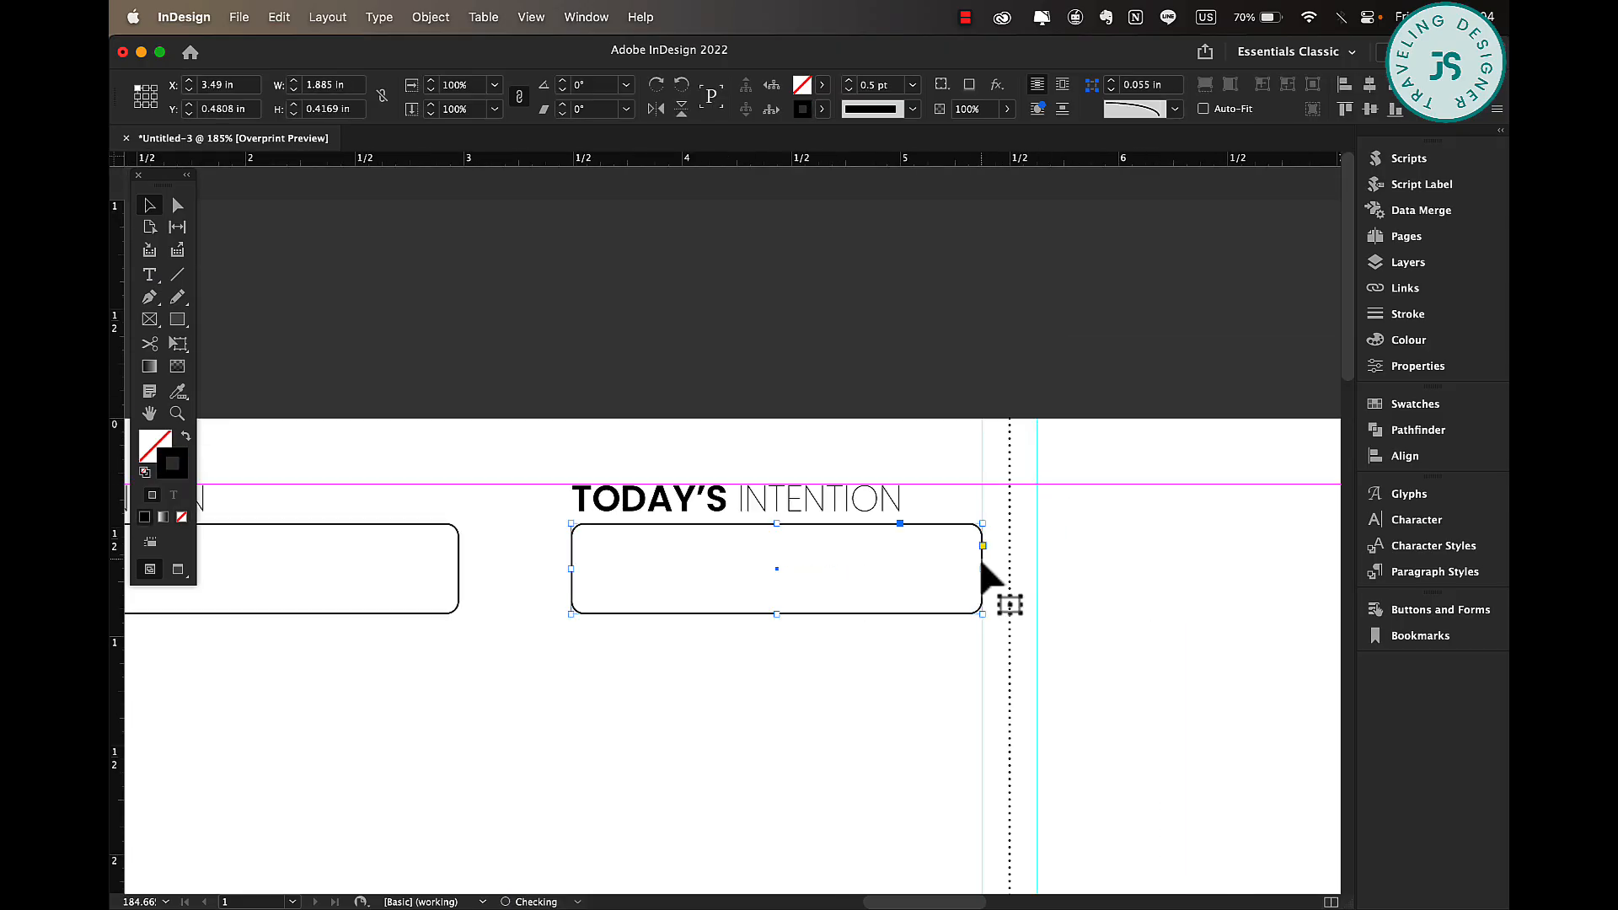
Widen the copied heading's text frame to 1.885 in so it ends at the guide before the dotted divider.
left_click(767, 500)
double_click(676, 496)
key("super+a")
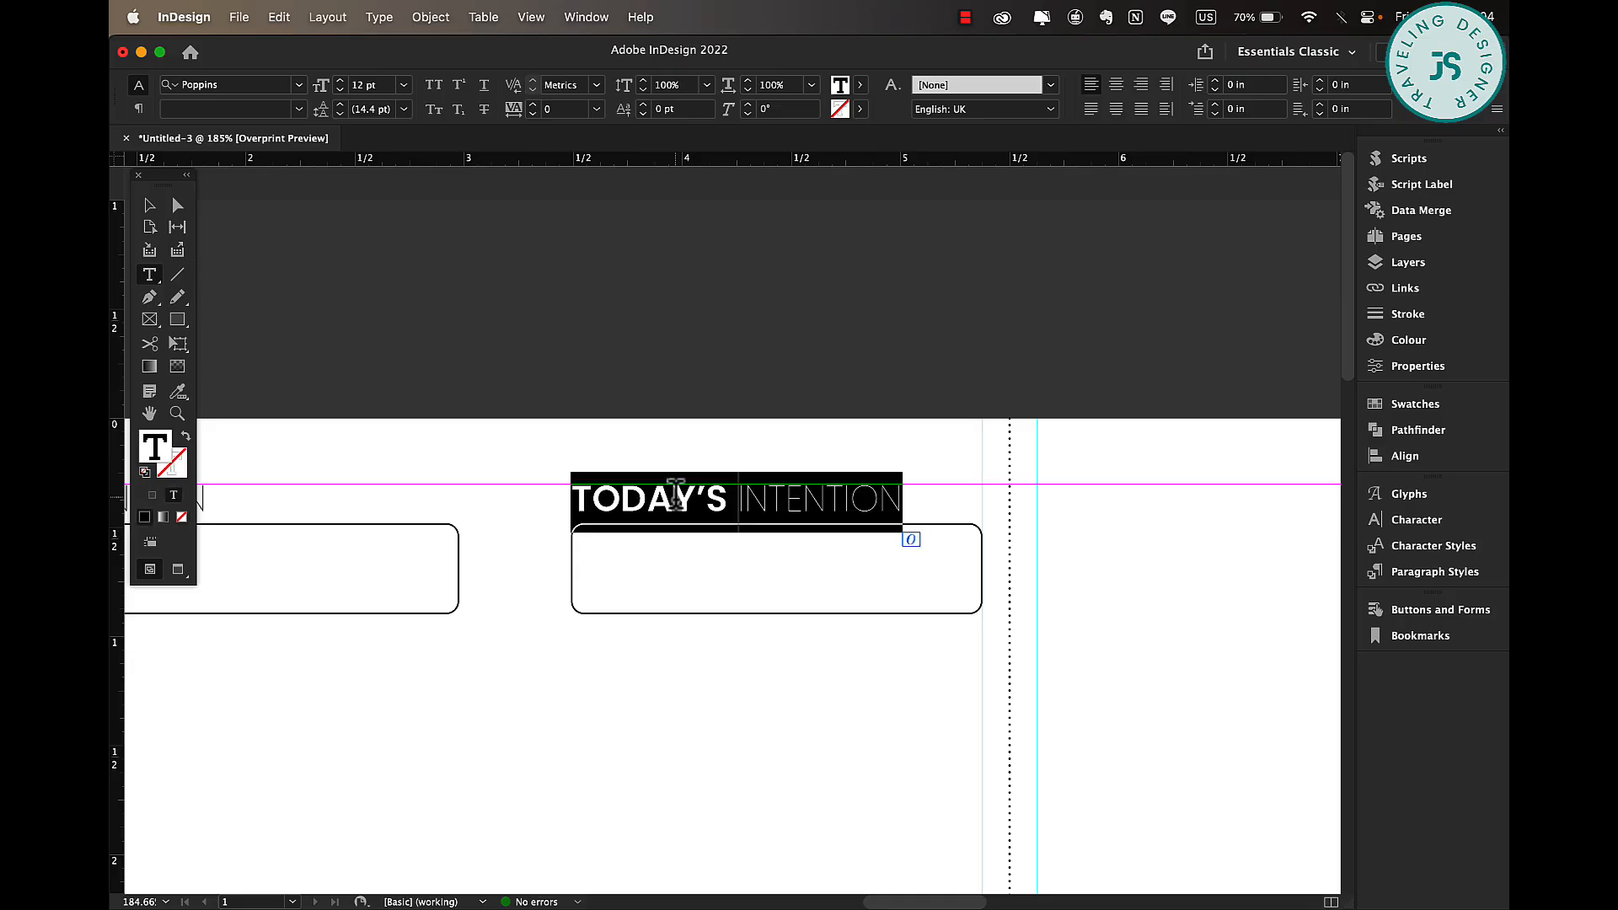
double_click(679, 496)
left_click(684, 494)
left_click(690, 493)
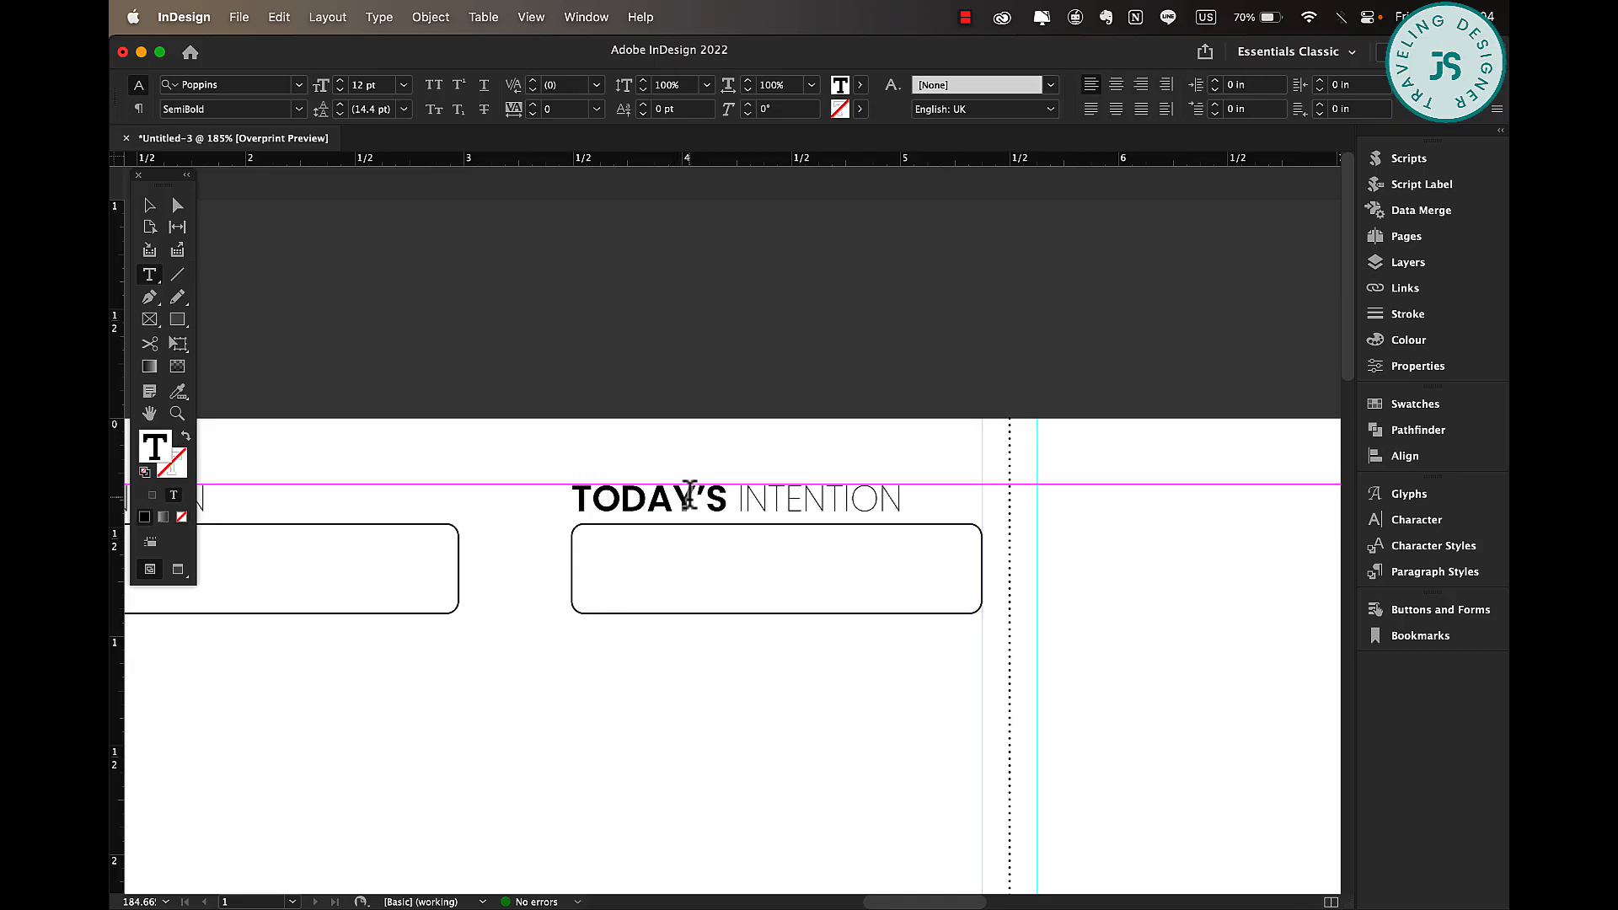
double_click(769, 497)
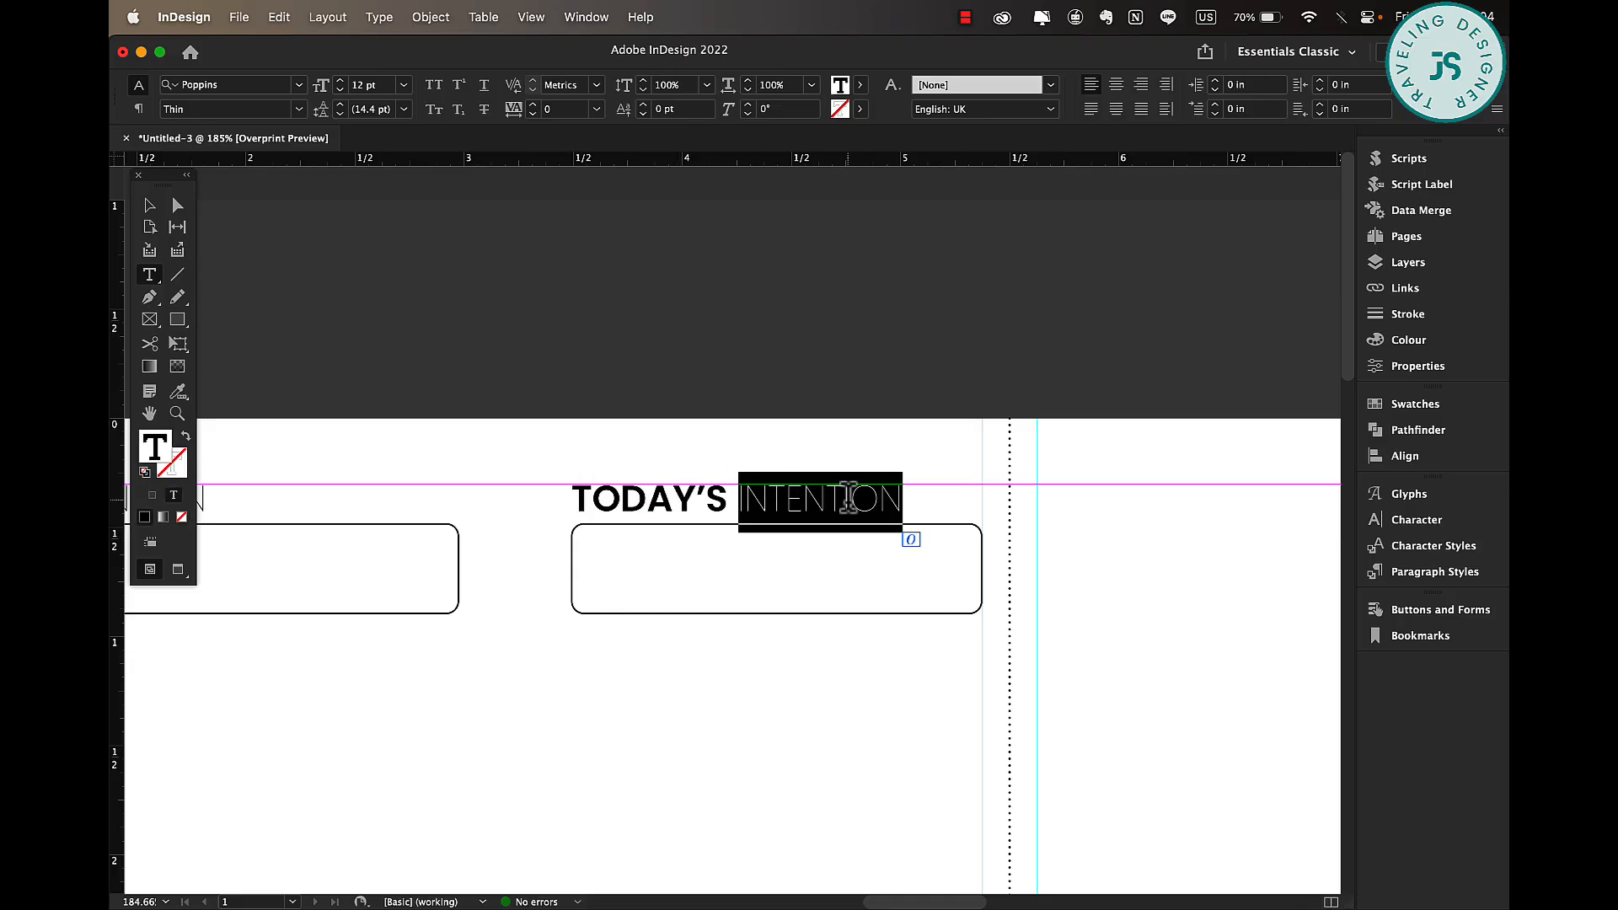
left_click(150, 206)
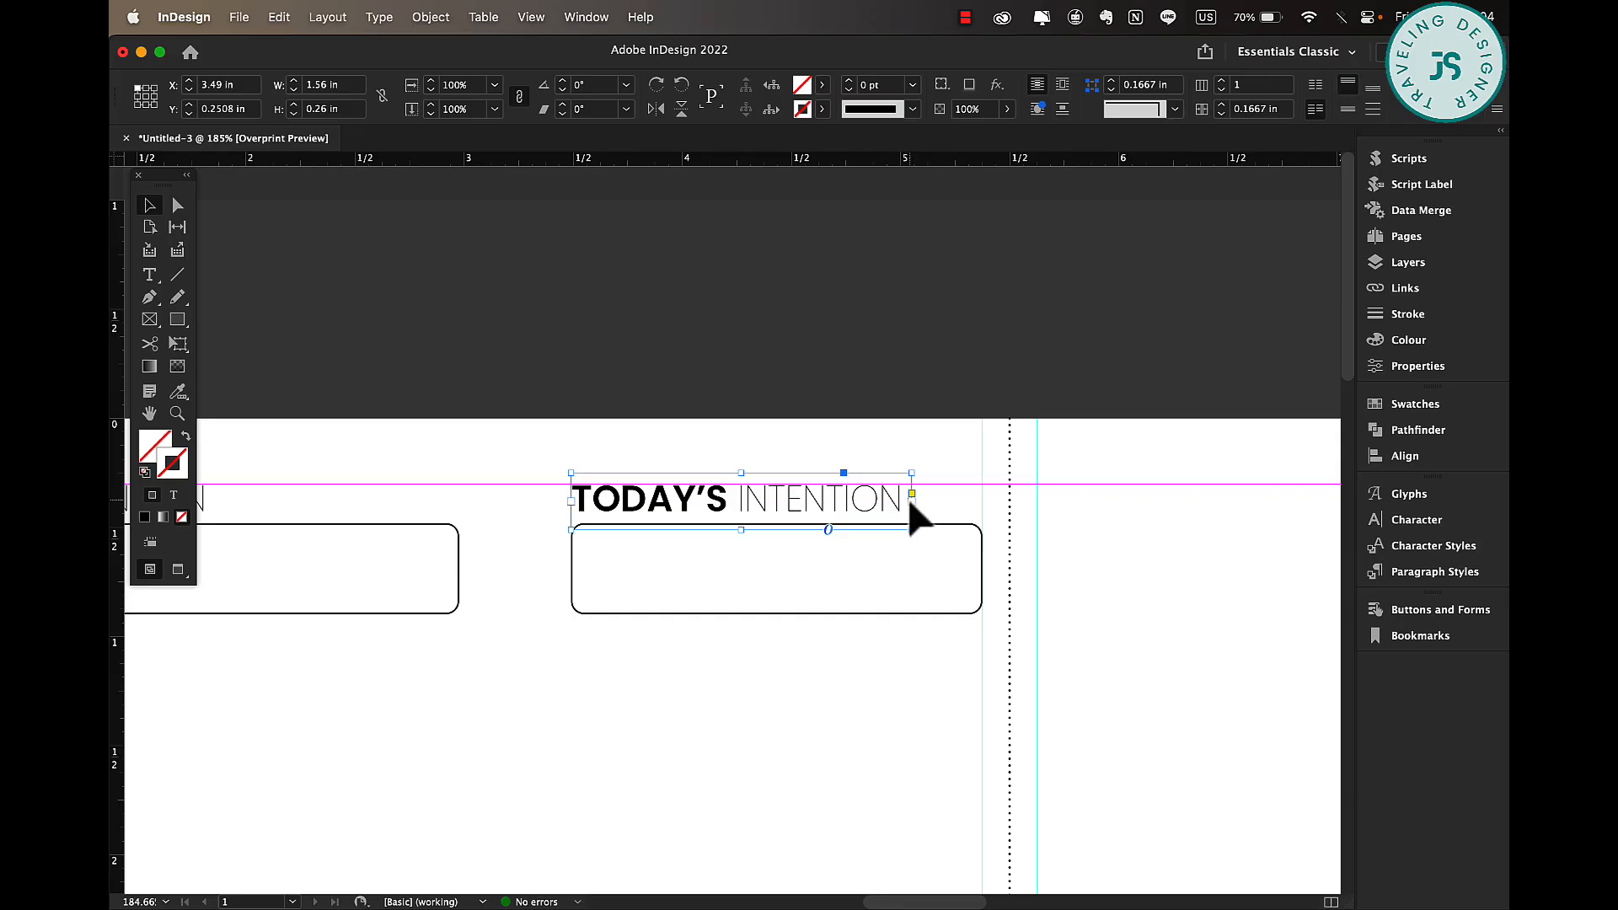
left_click_drag(912, 502, 982, 501)
Replace the copied heading's text with DATE and narrow its text frame to 0.45 in.
double_click(690, 498)
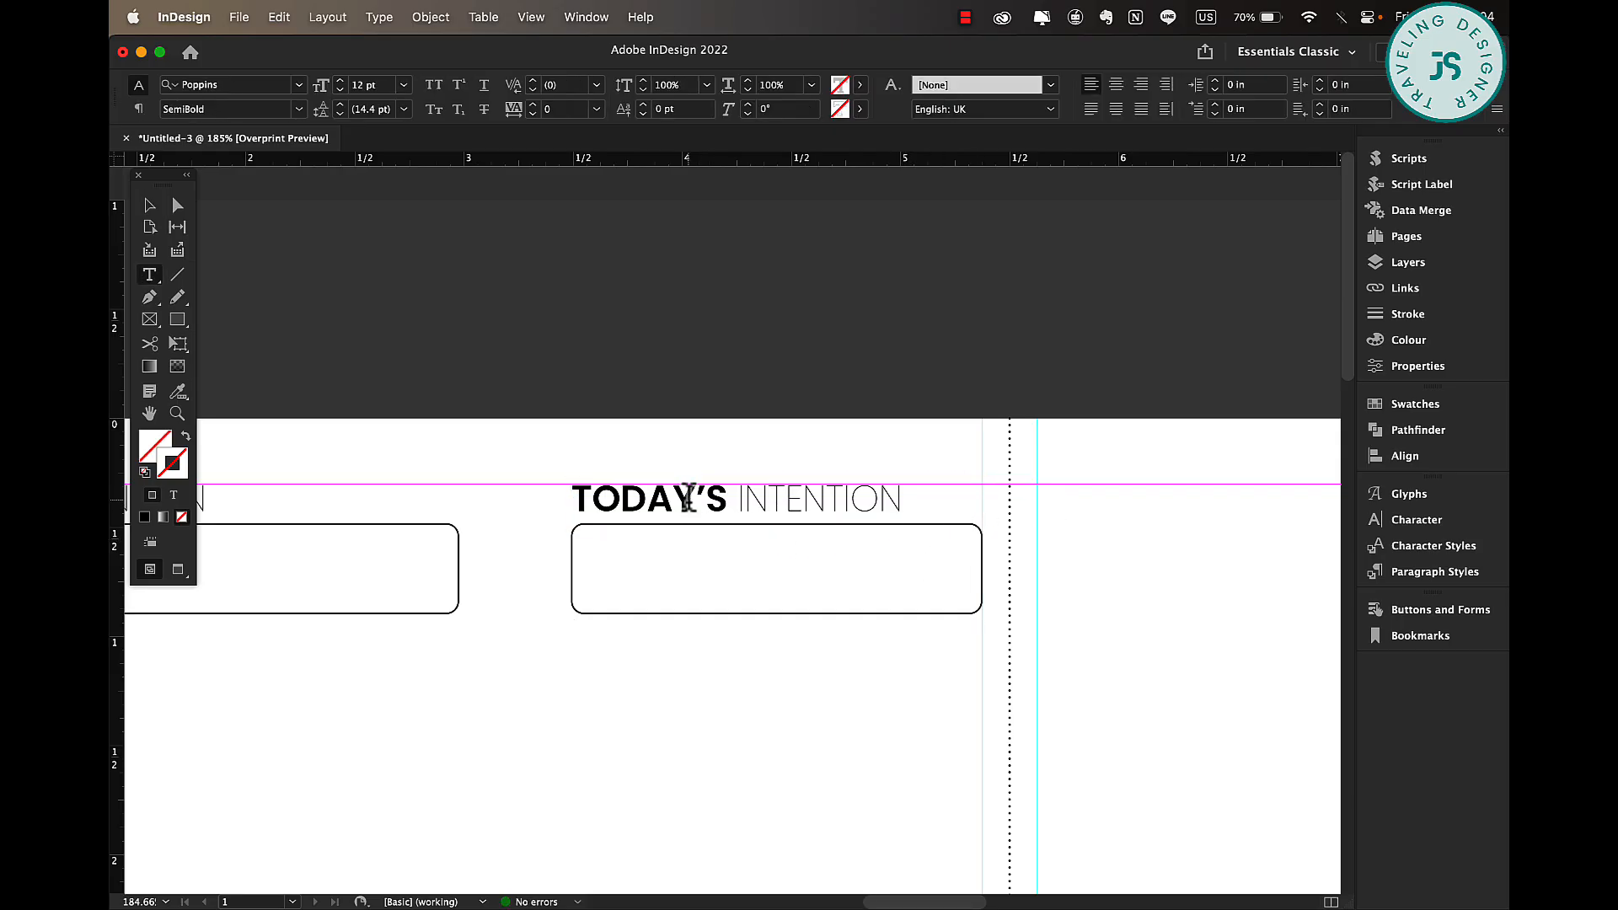
triple_click(690, 498)
type("DATE")
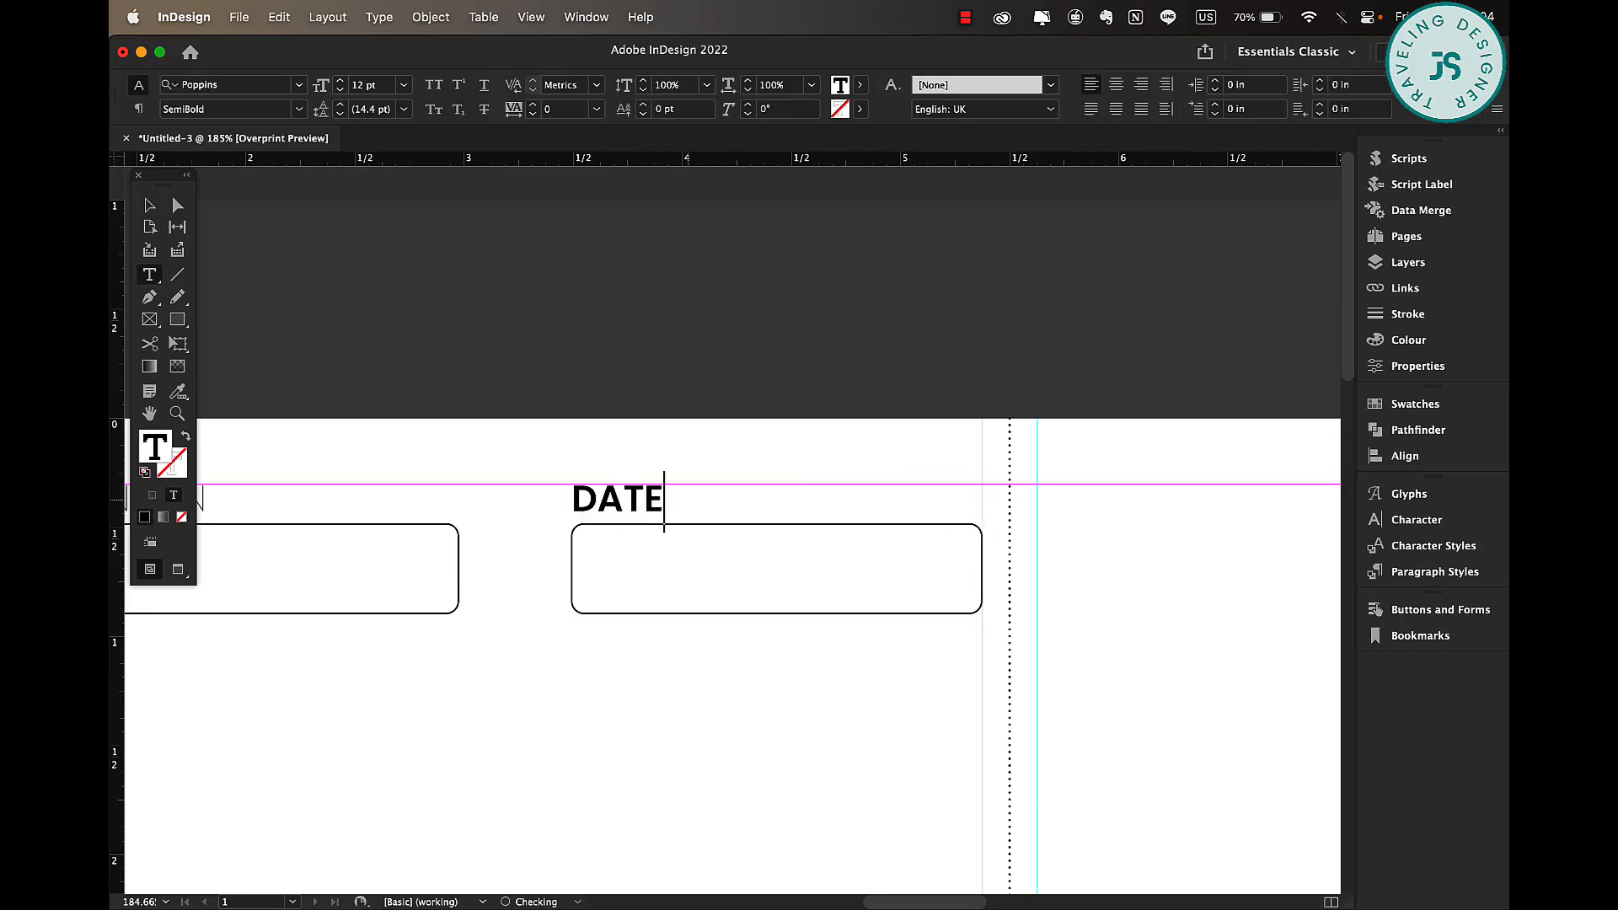
left_click(149, 205)
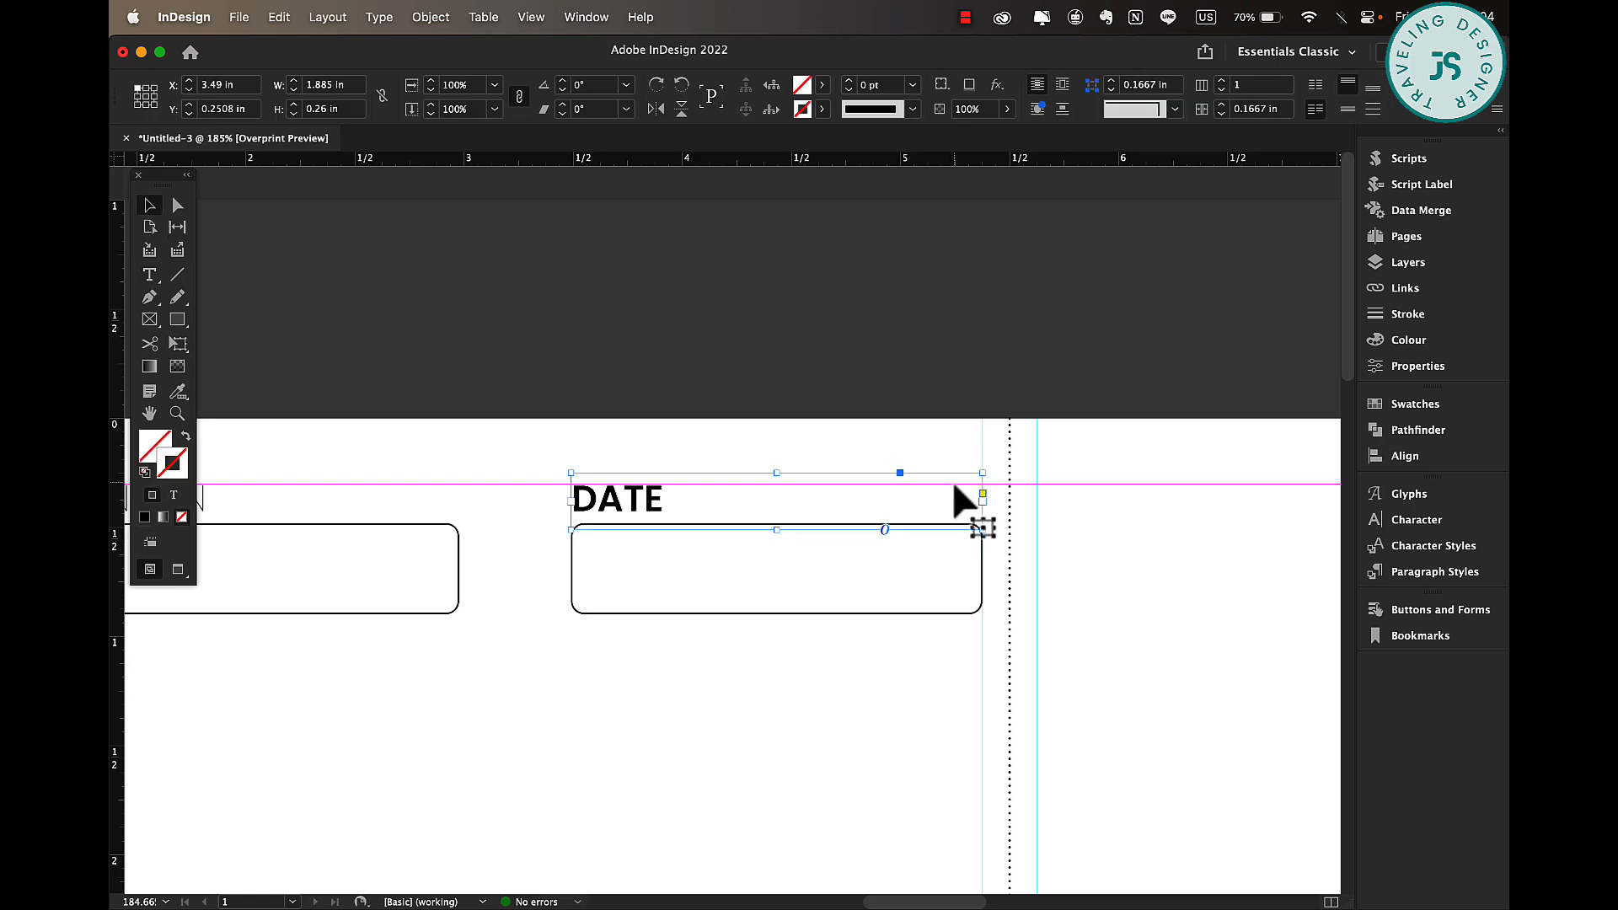
left_click_drag(982, 500, 773, 492)
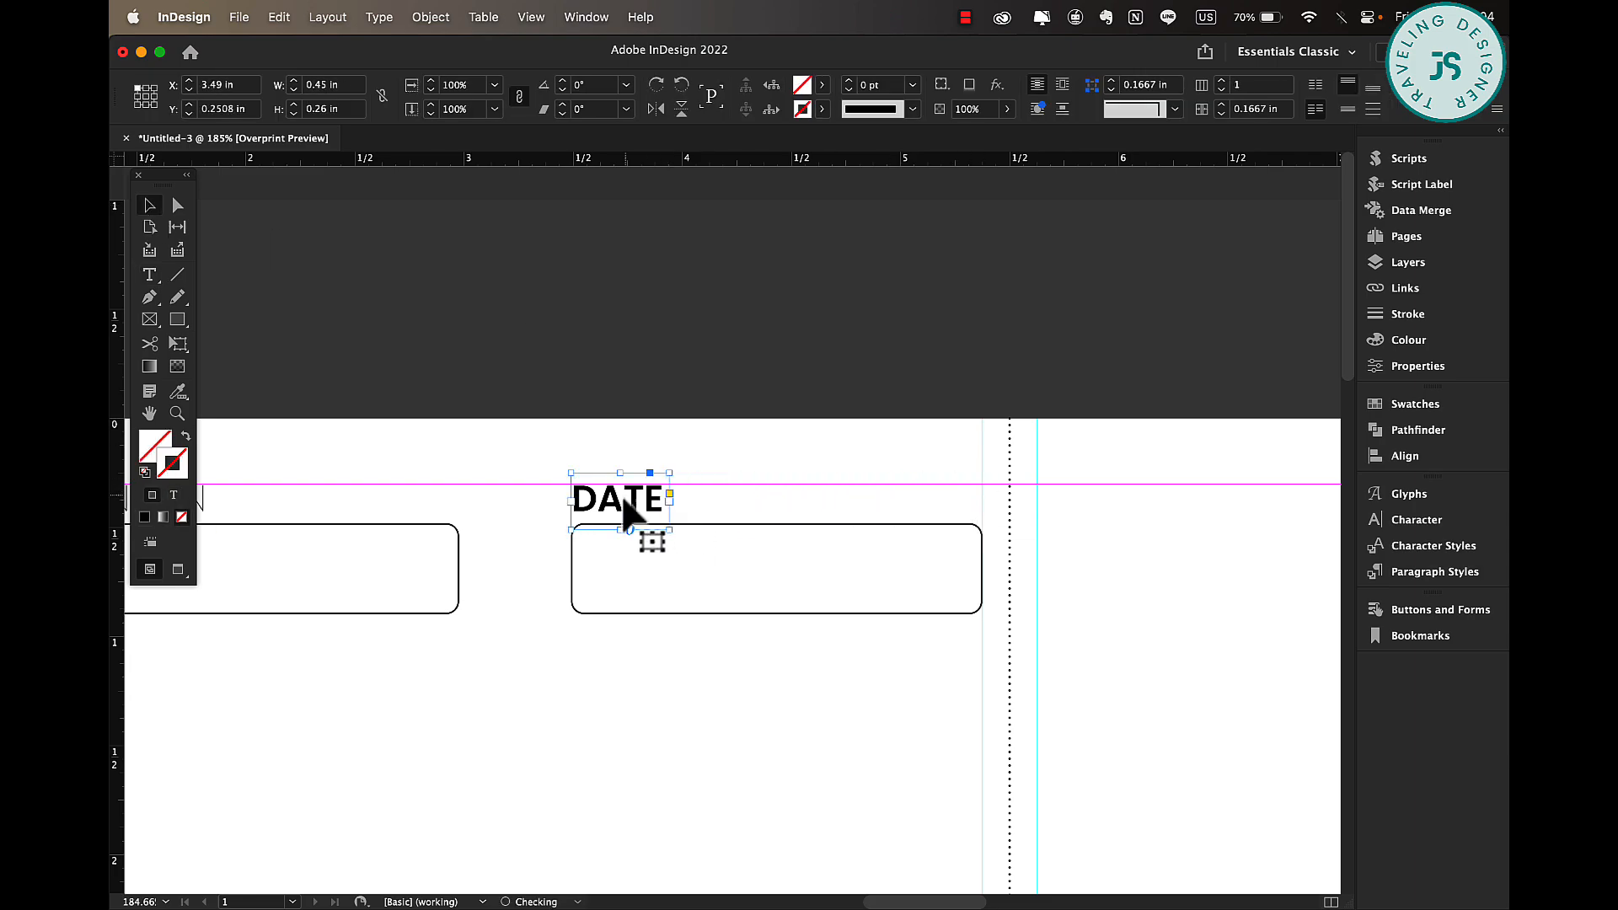
Duplicate the DATE frame to its right, extend it to 1.235 in wide at the guide, and enter MTWTFSS.
left_click_drag(624, 516, 983, 498)
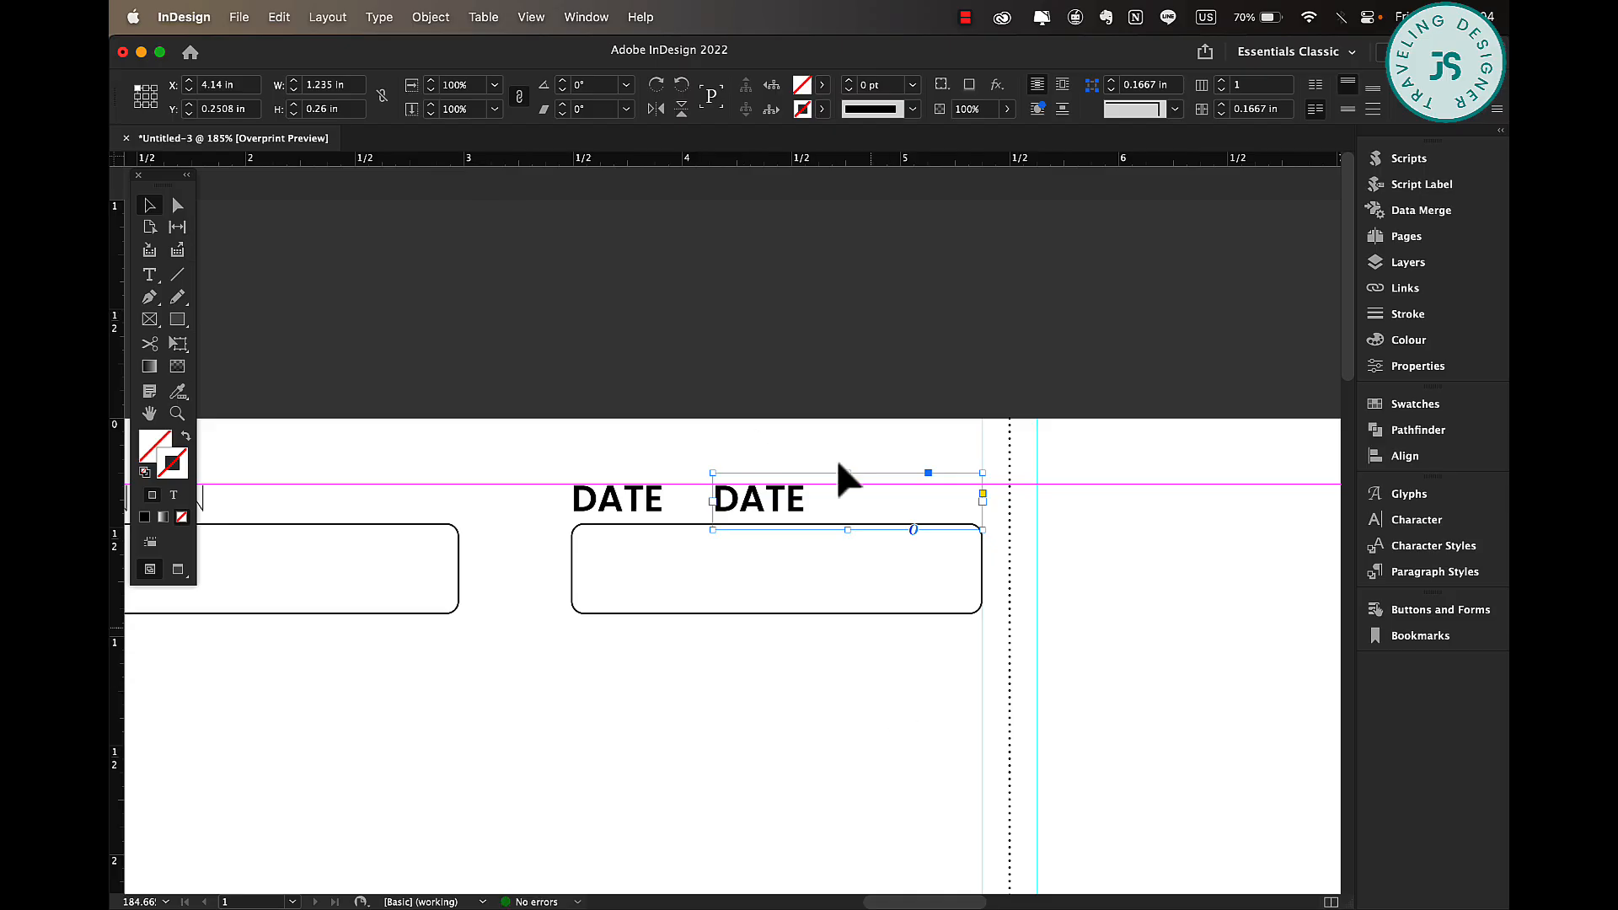
double_click(785, 503)
double_click(786, 503)
type("MTWTFSS")
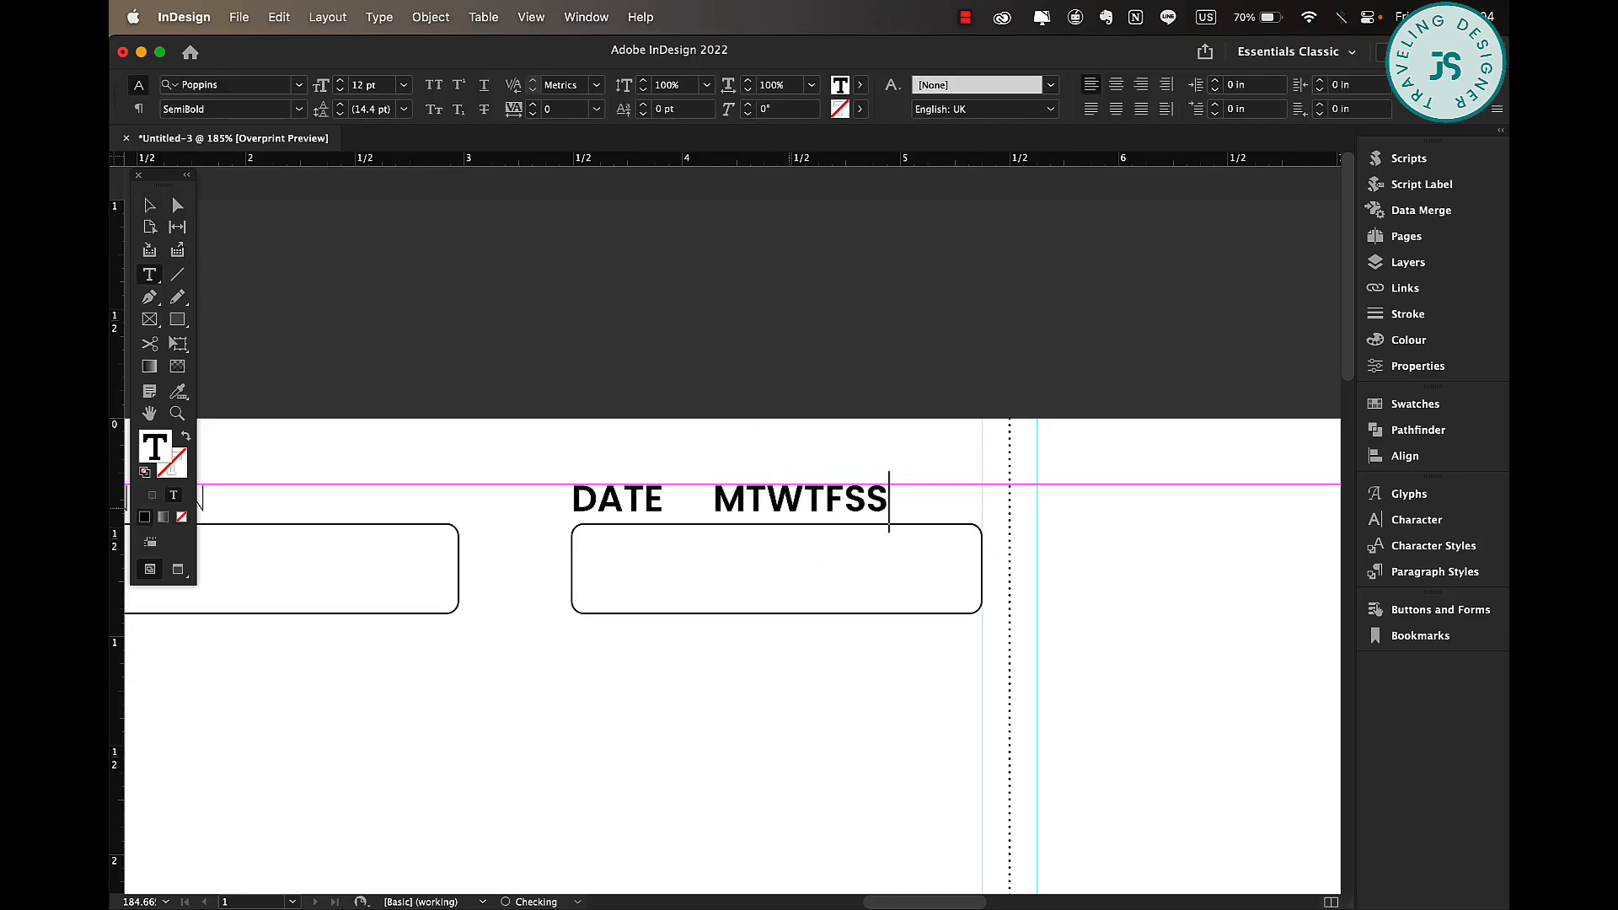
Set the tracking of the MTWTFSS text to 350.
left_click(791, 508, "super")
key("super+a")
left_click(827, 478)
key("super+a")
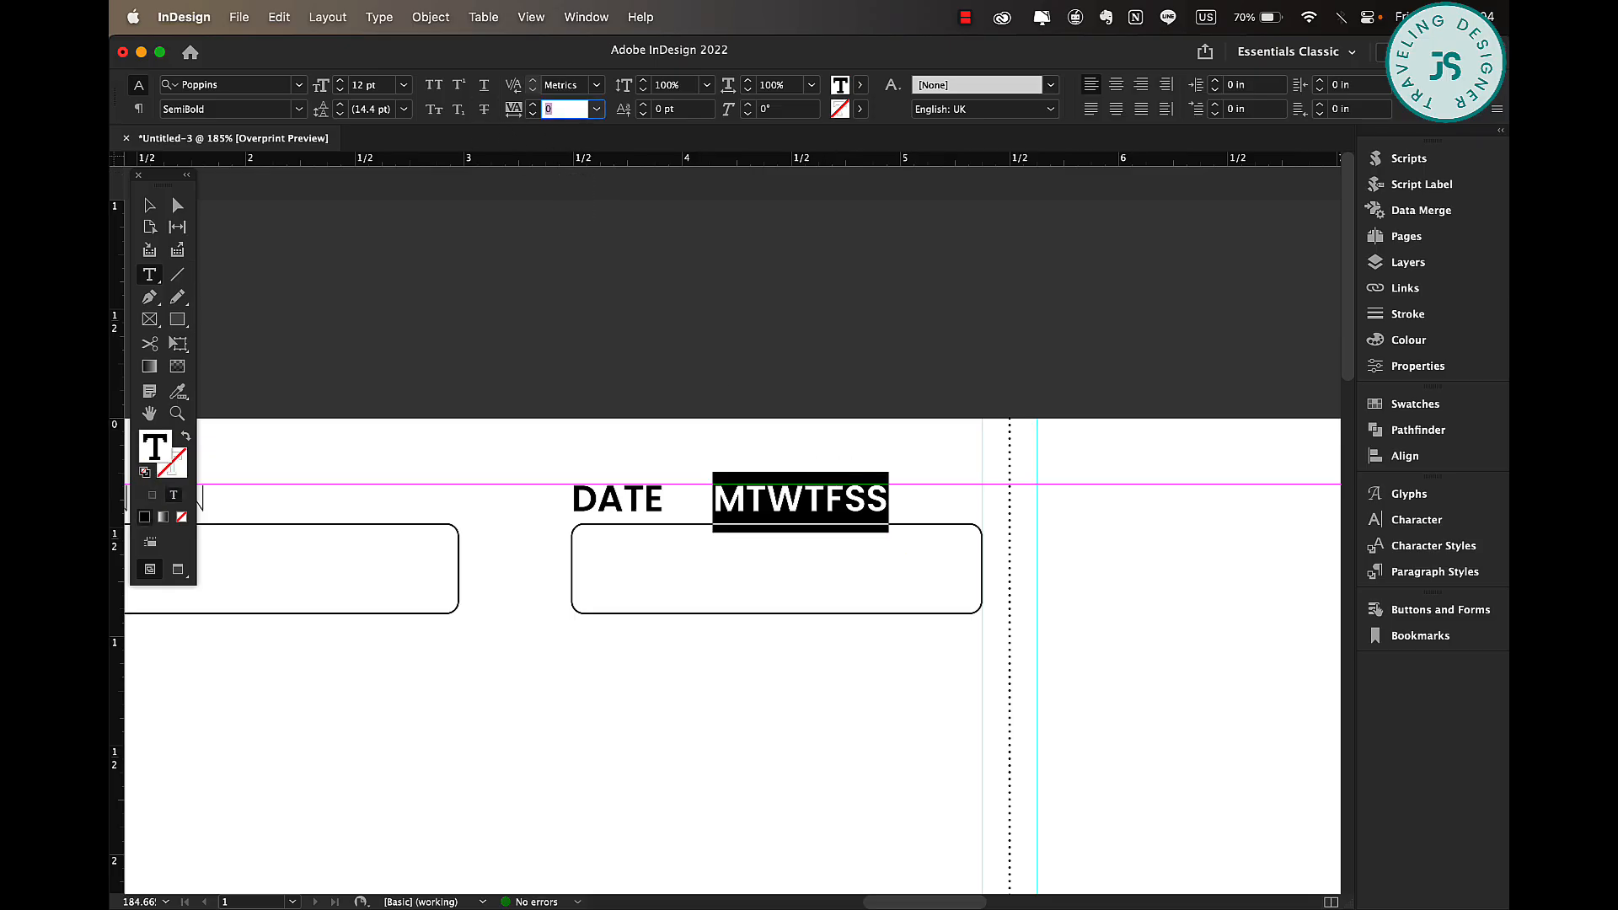
type("35")
key("Return")
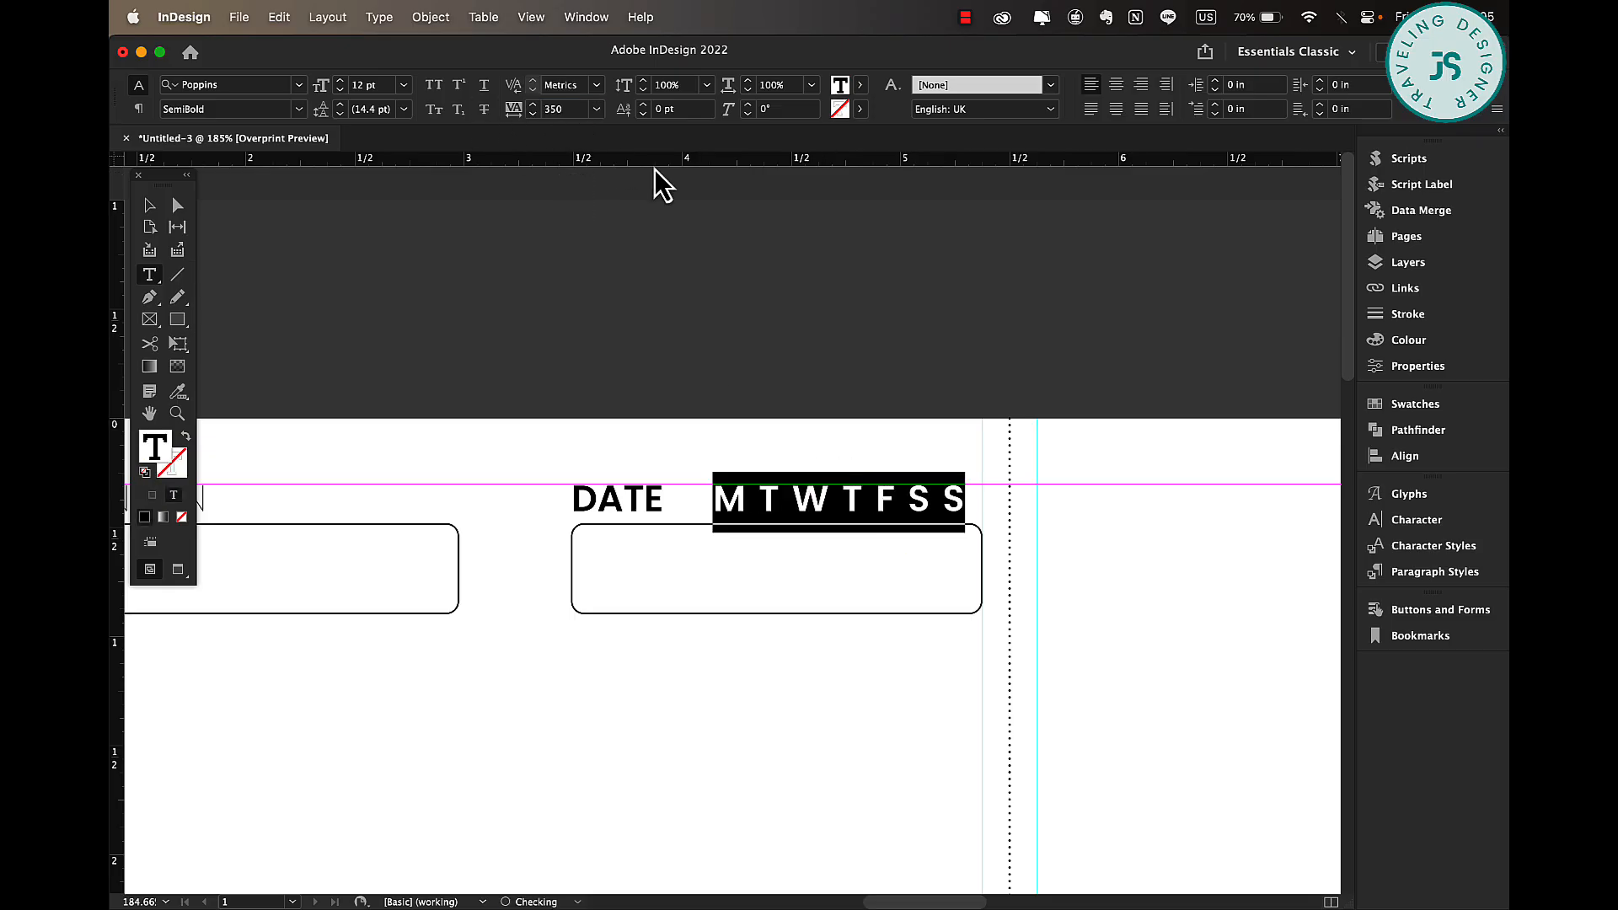
Change the weekday letters to the Thin style at 10 pt.
left_click(151, 204)
double_click(813, 497)
left_click(298, 109)
left_click(238, 134)
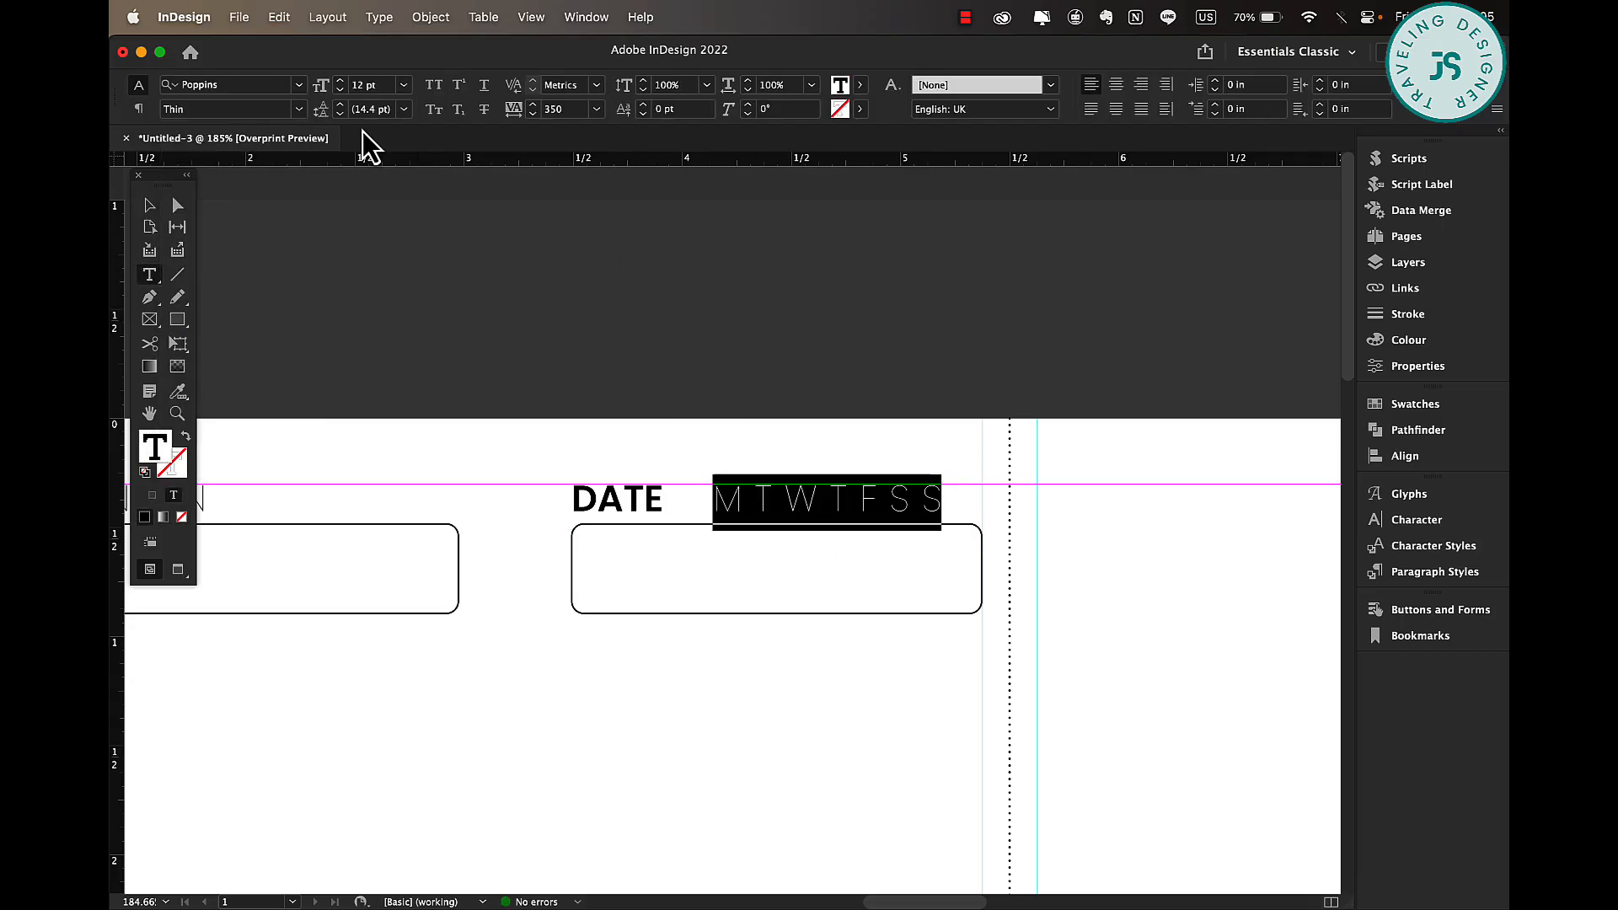
left_click(149, 204)
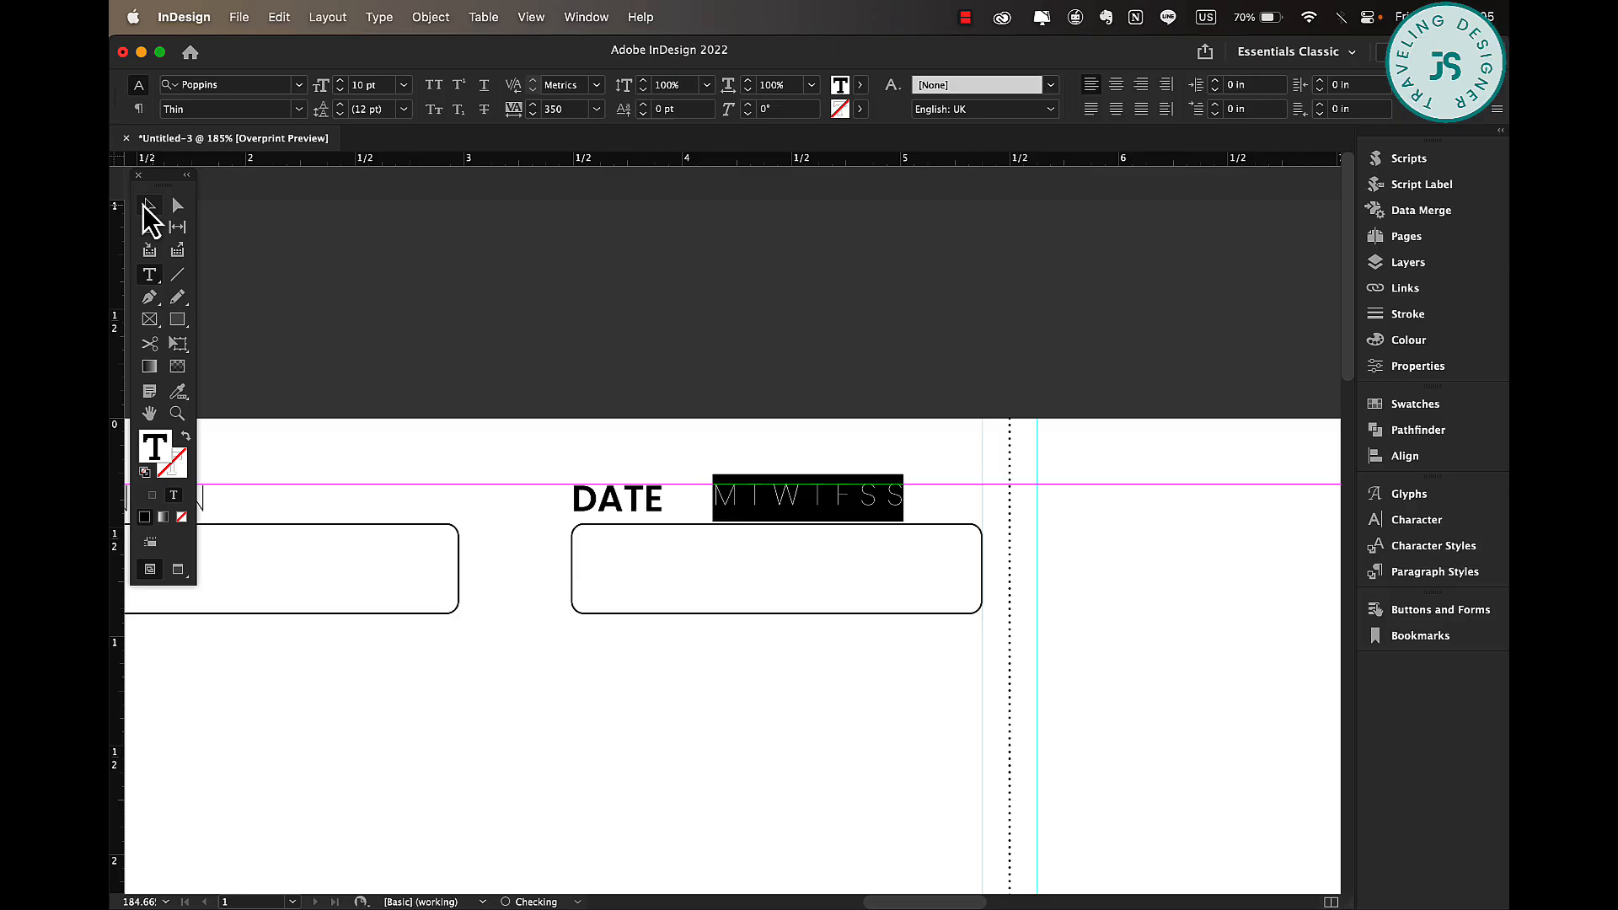
Nudge the weekday letters right to X 4.4746 in so they end at the DATE box's right edge.
double_click(894, 510)
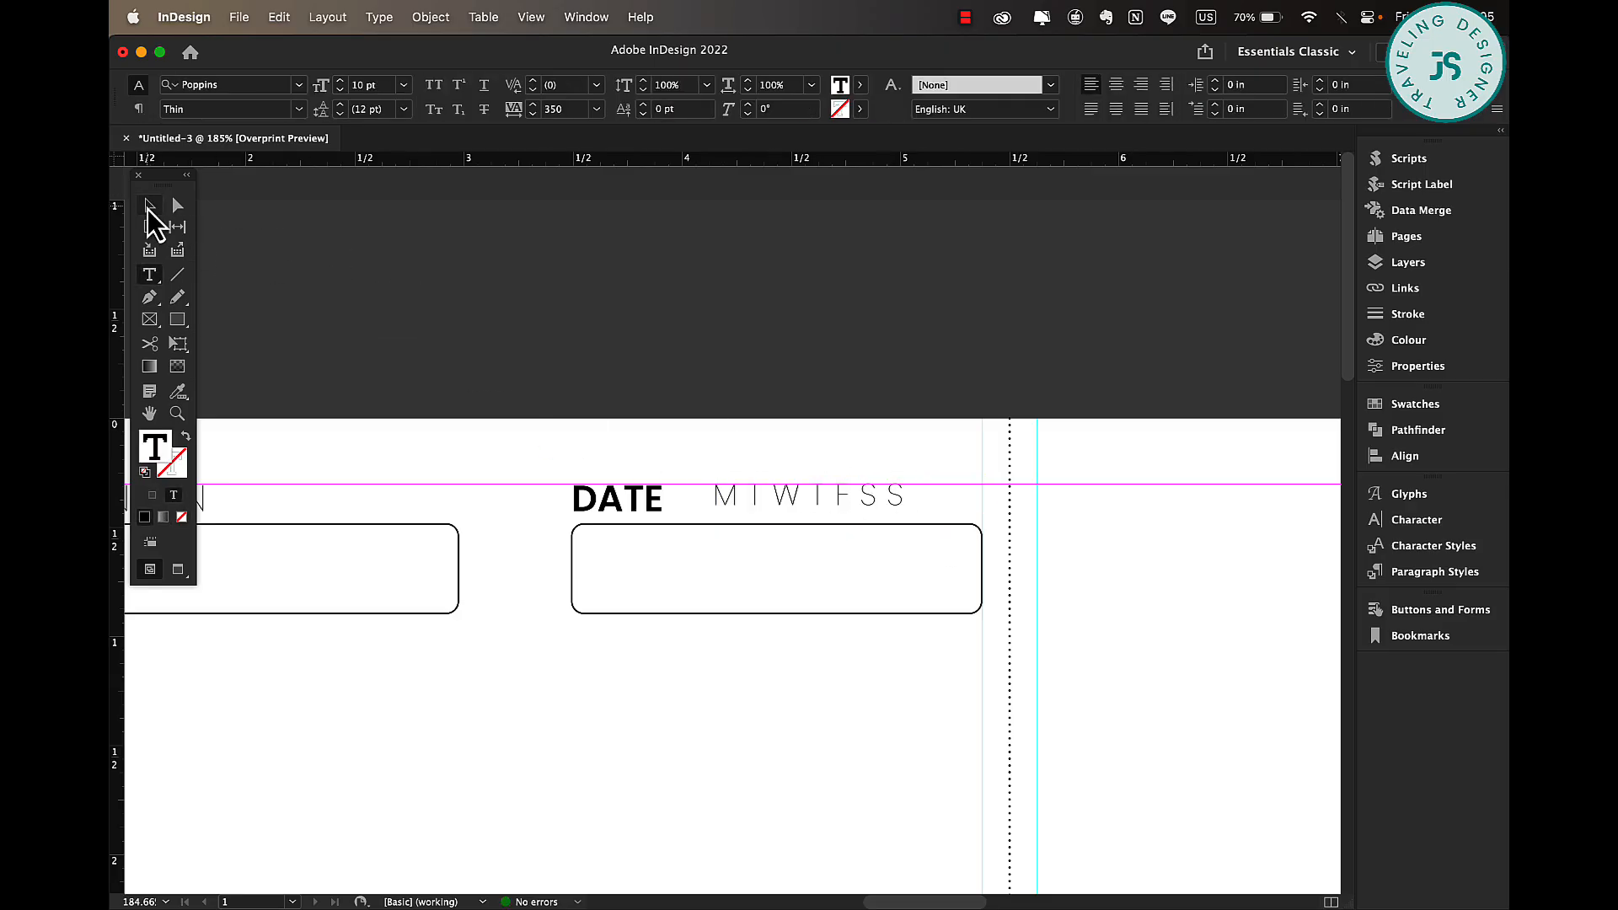
left_click(149, 205)
key("Right")
key("Right")
key("Right")
key("Right")
key("Right")
key("Right")
key("Right")
key("Right")
key("Right")
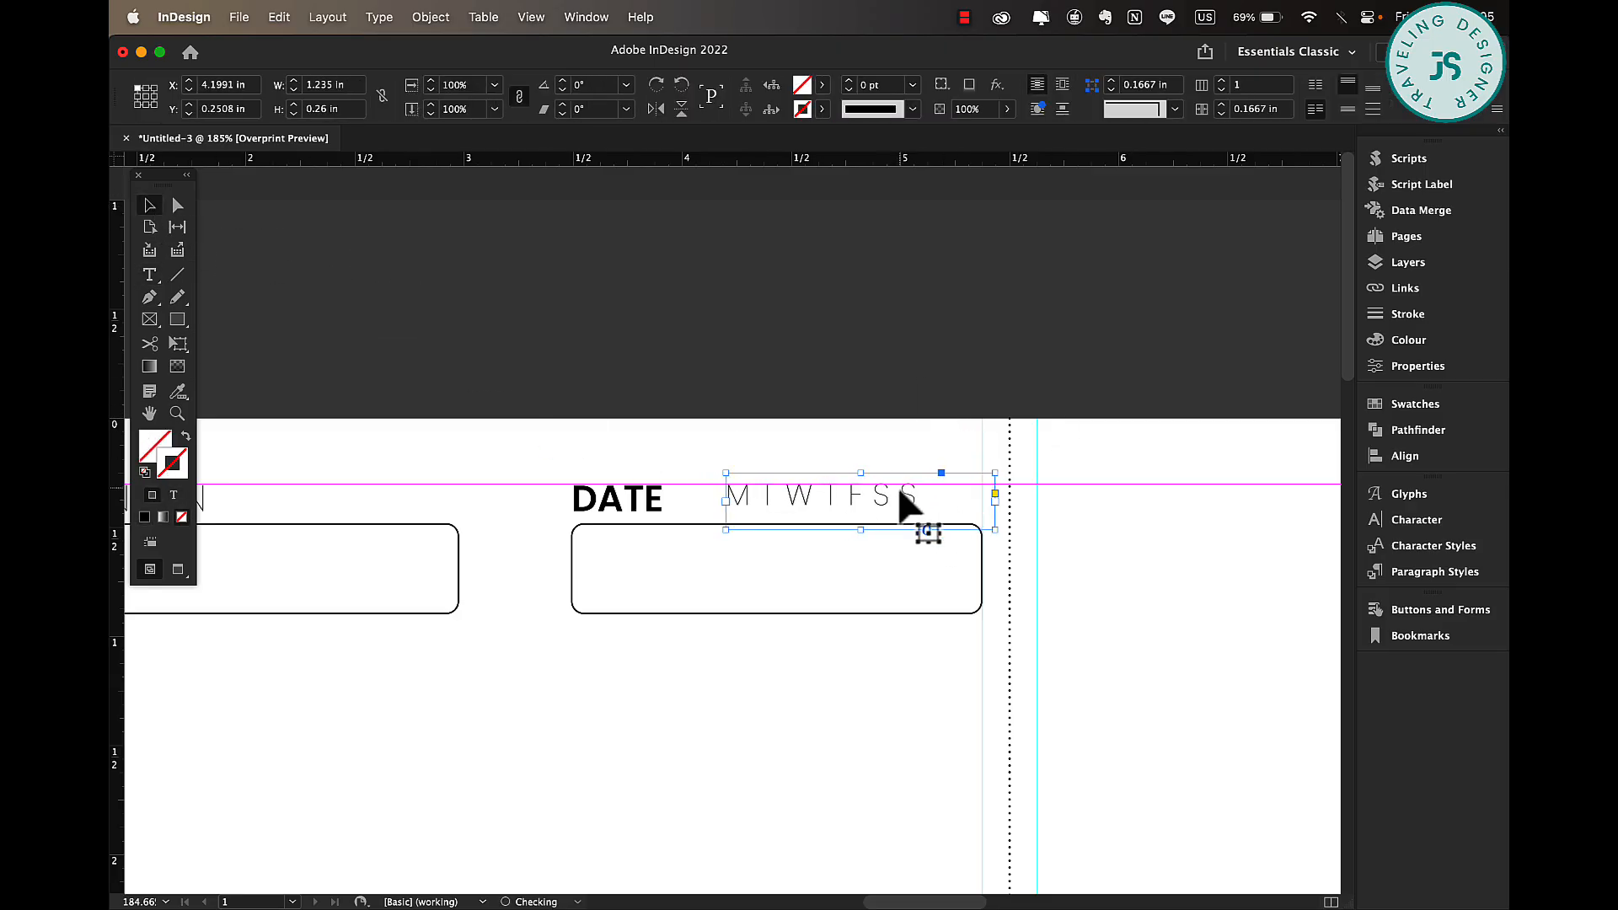
key("Right")
key("Right")
key("Right")
key("Right")
key("Right")
key("Right")
key("Right")
key("Right")
key("Right")
key("Right")
key("Right")
key("Right")
key("Right")
key("Right")
key("Right")
key("Right")
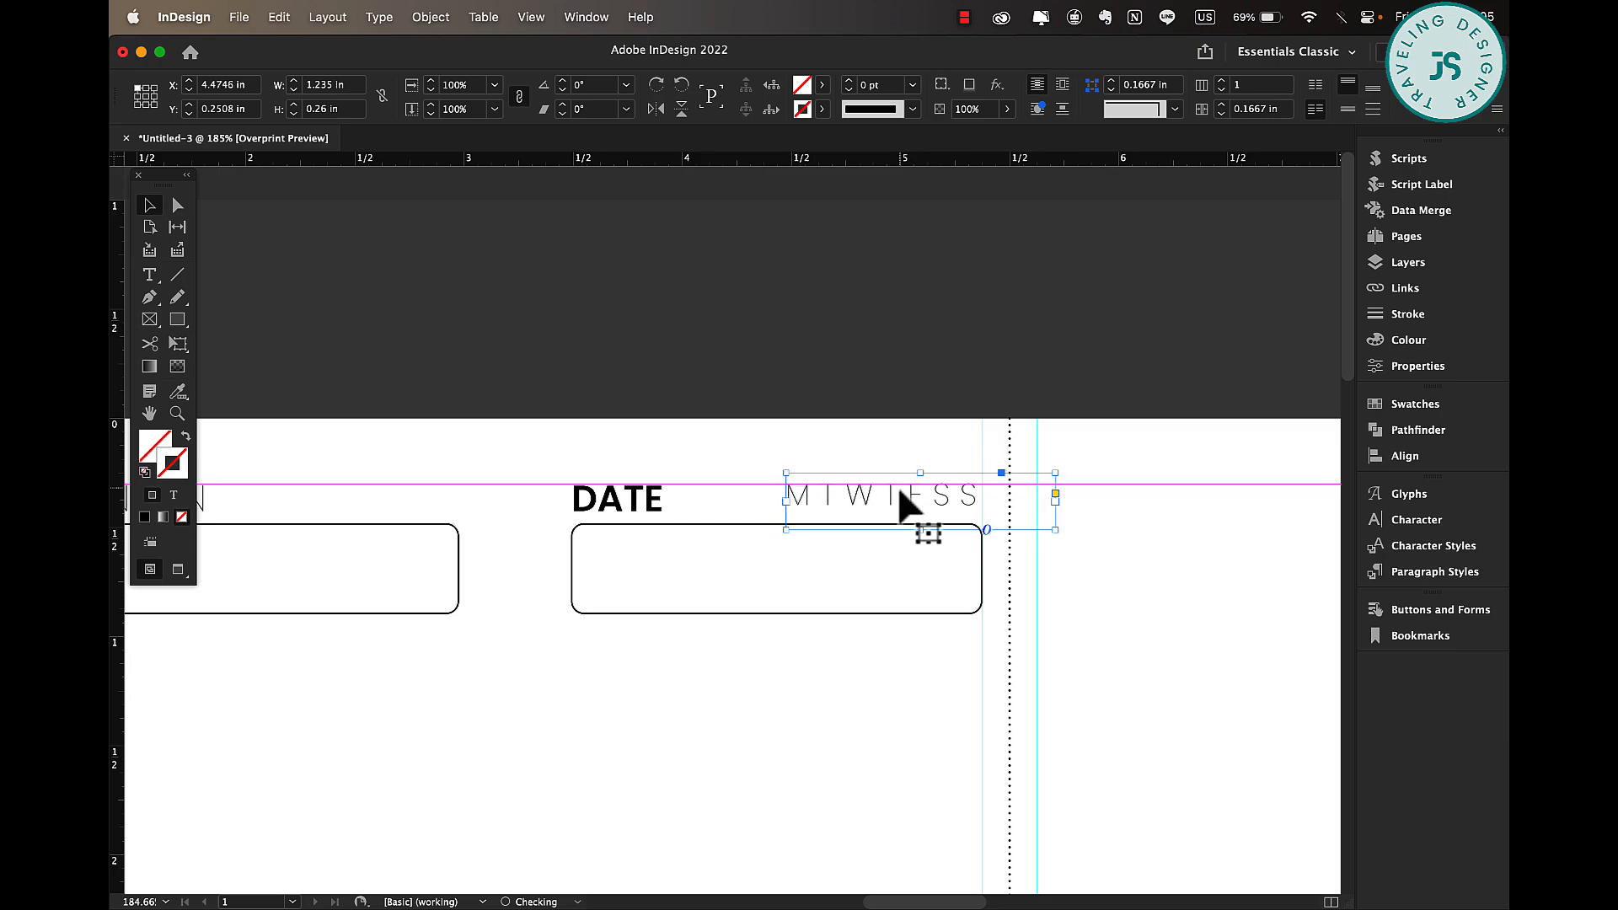
left_click(905, 646)
Duplicate the intention box below at Y 1.0625 in and enlarge it to 5.075 x 1.2875 in across the column.
scroll(907, 649, "down", 3)
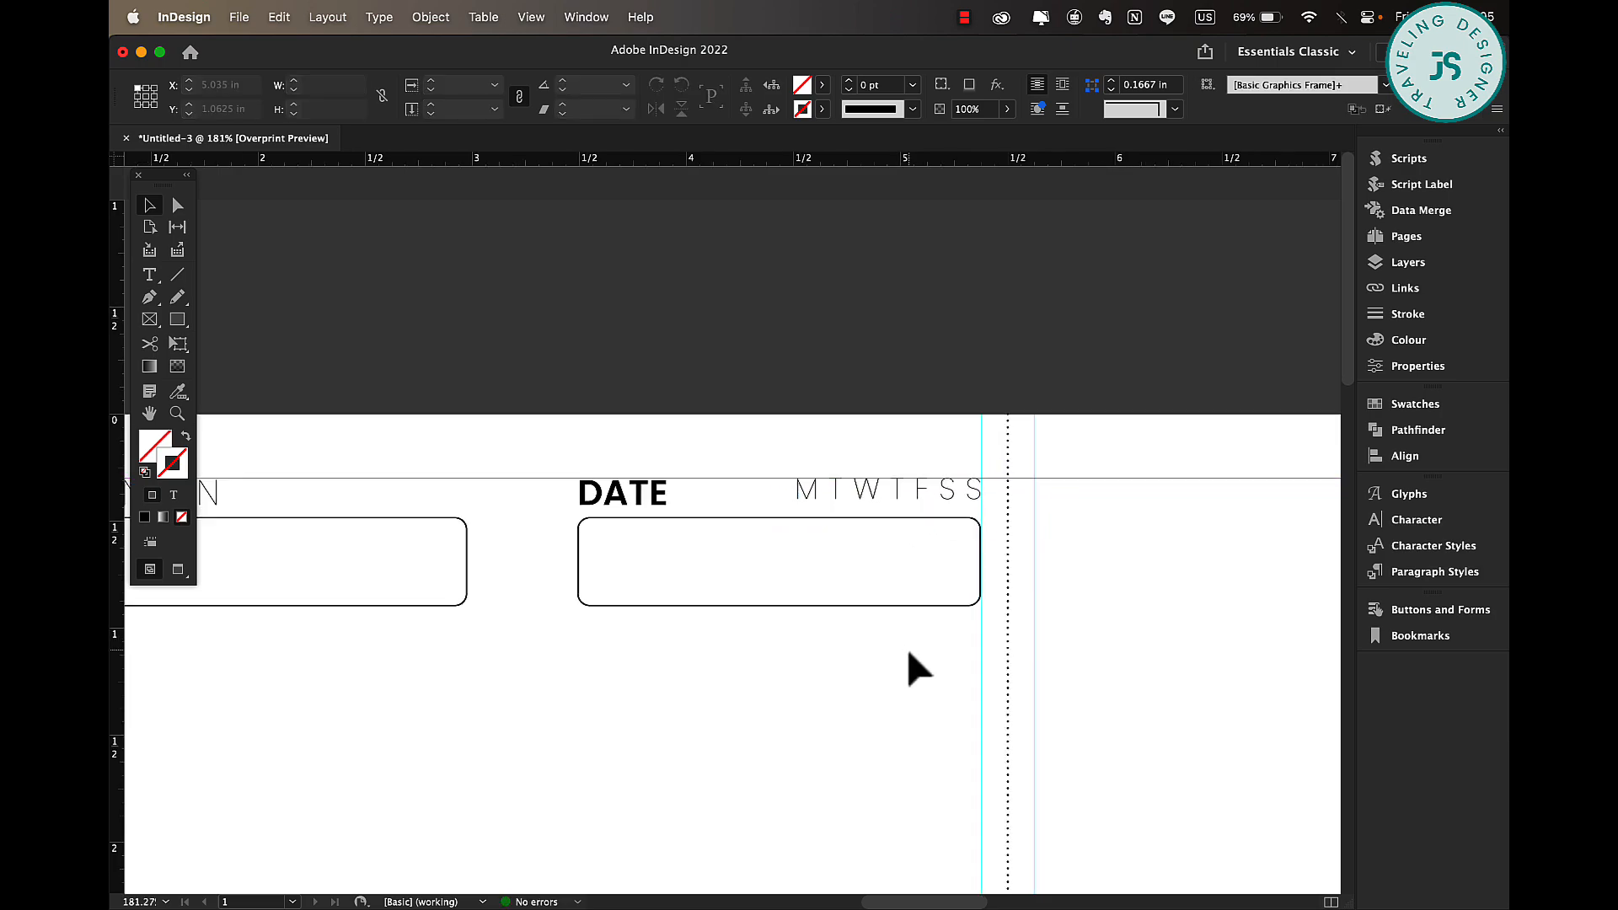
scroll(907, 649, "left", 5)
scroll(731, 543, "down", 5)
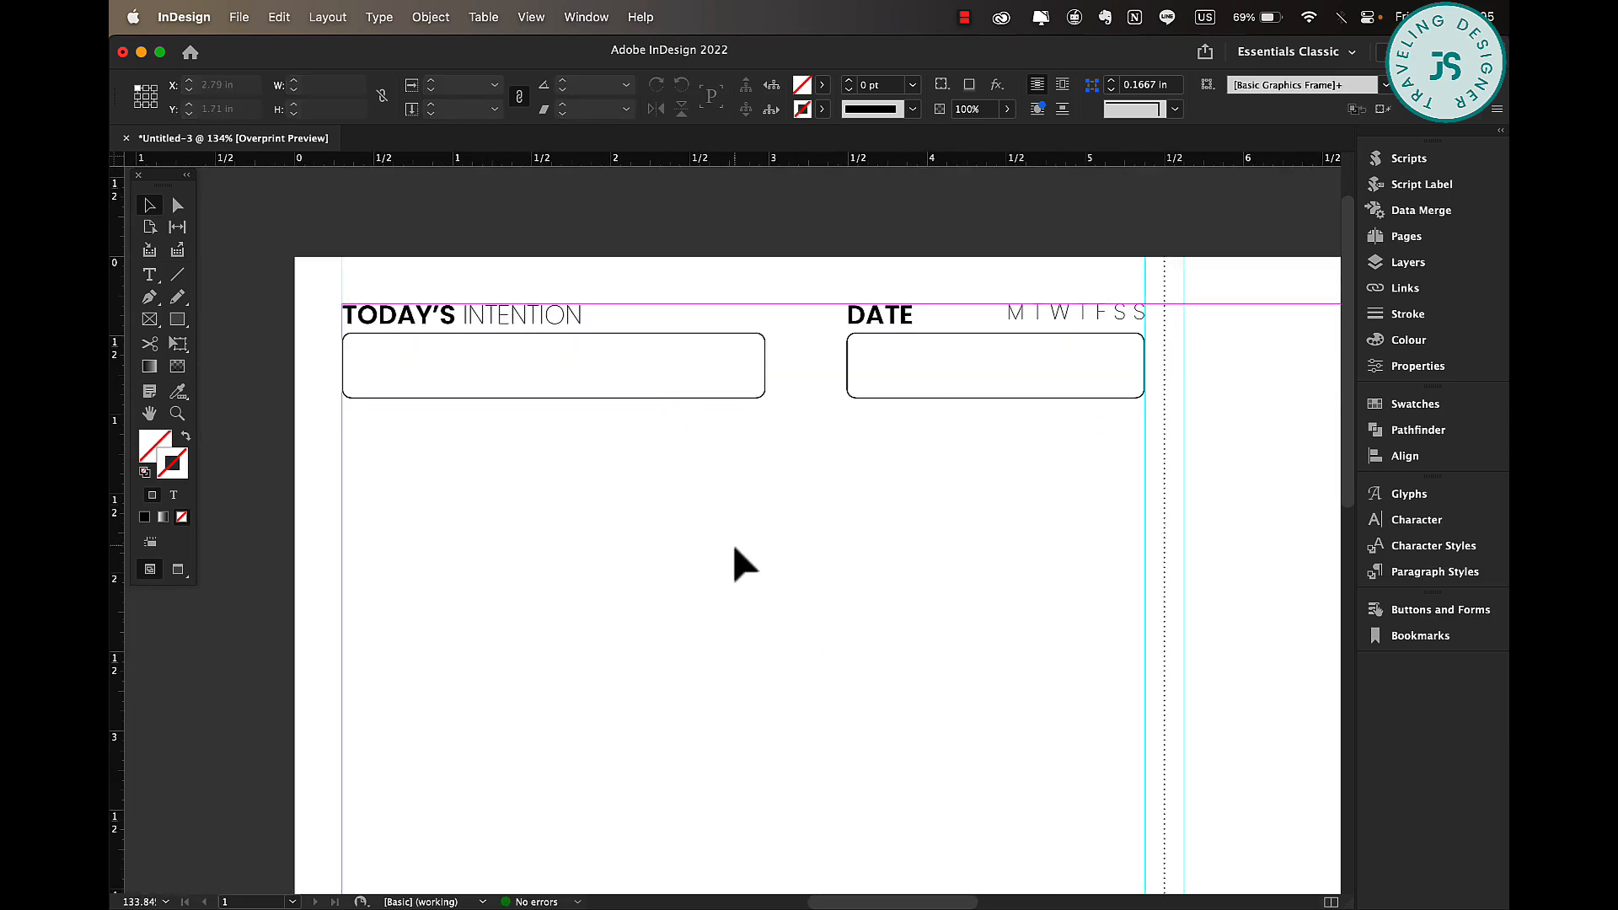
left_click(564, 240)
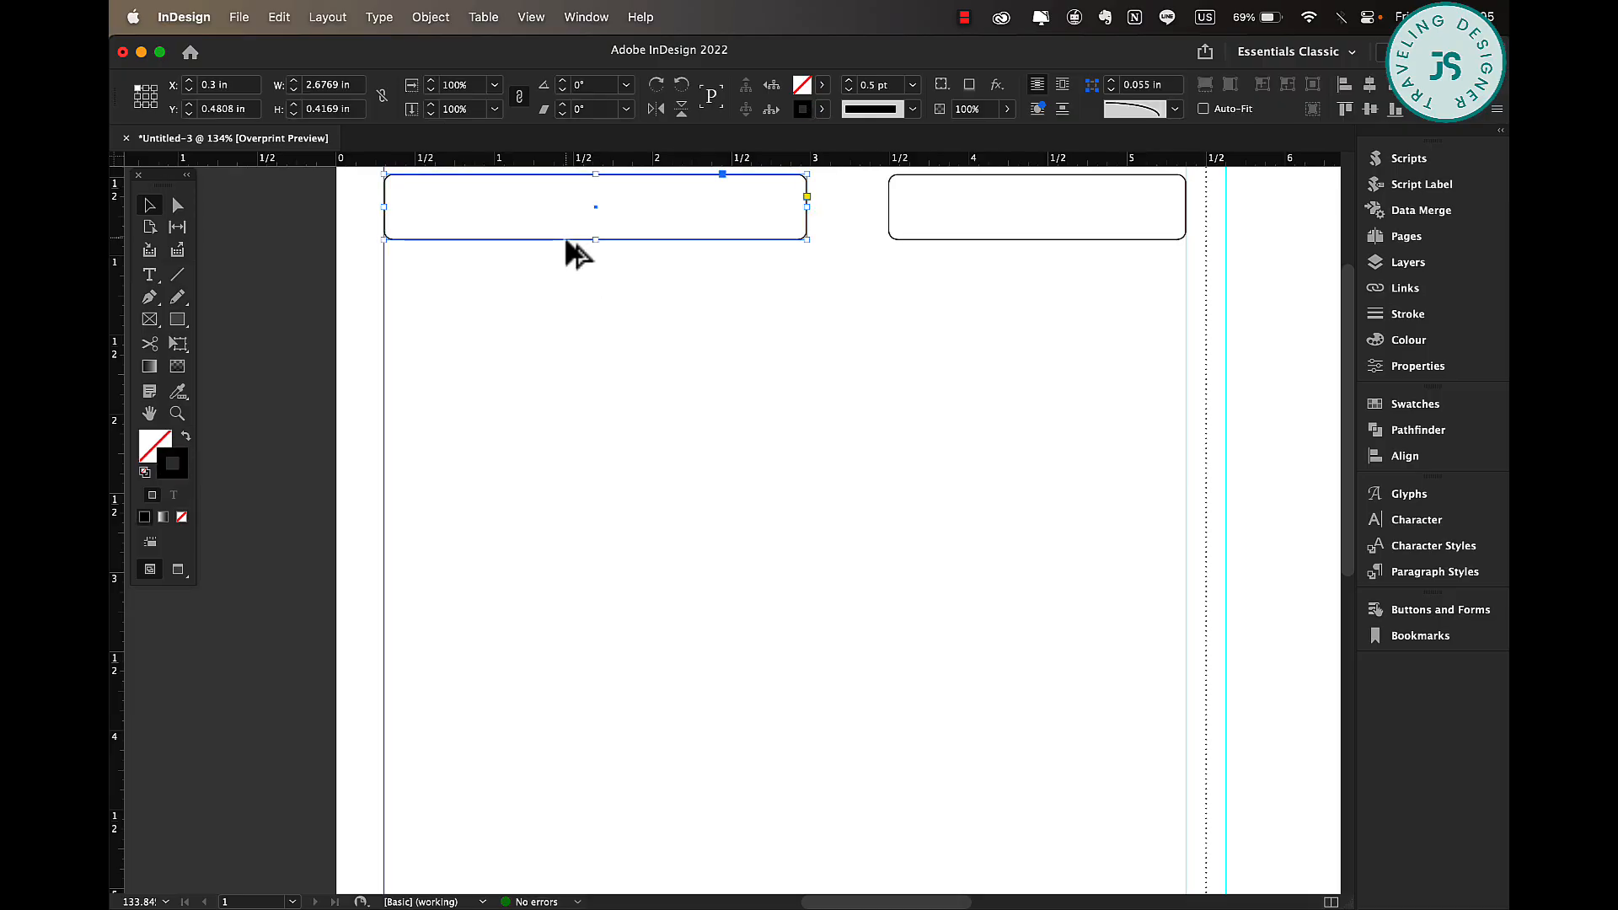
left_click_drag(565, 240, 567, 333)
left_click_drag(808, 333, 1187, 469)
scroll(1187, 470, "up", 5)
scroll(1187, 470, "down", 3)
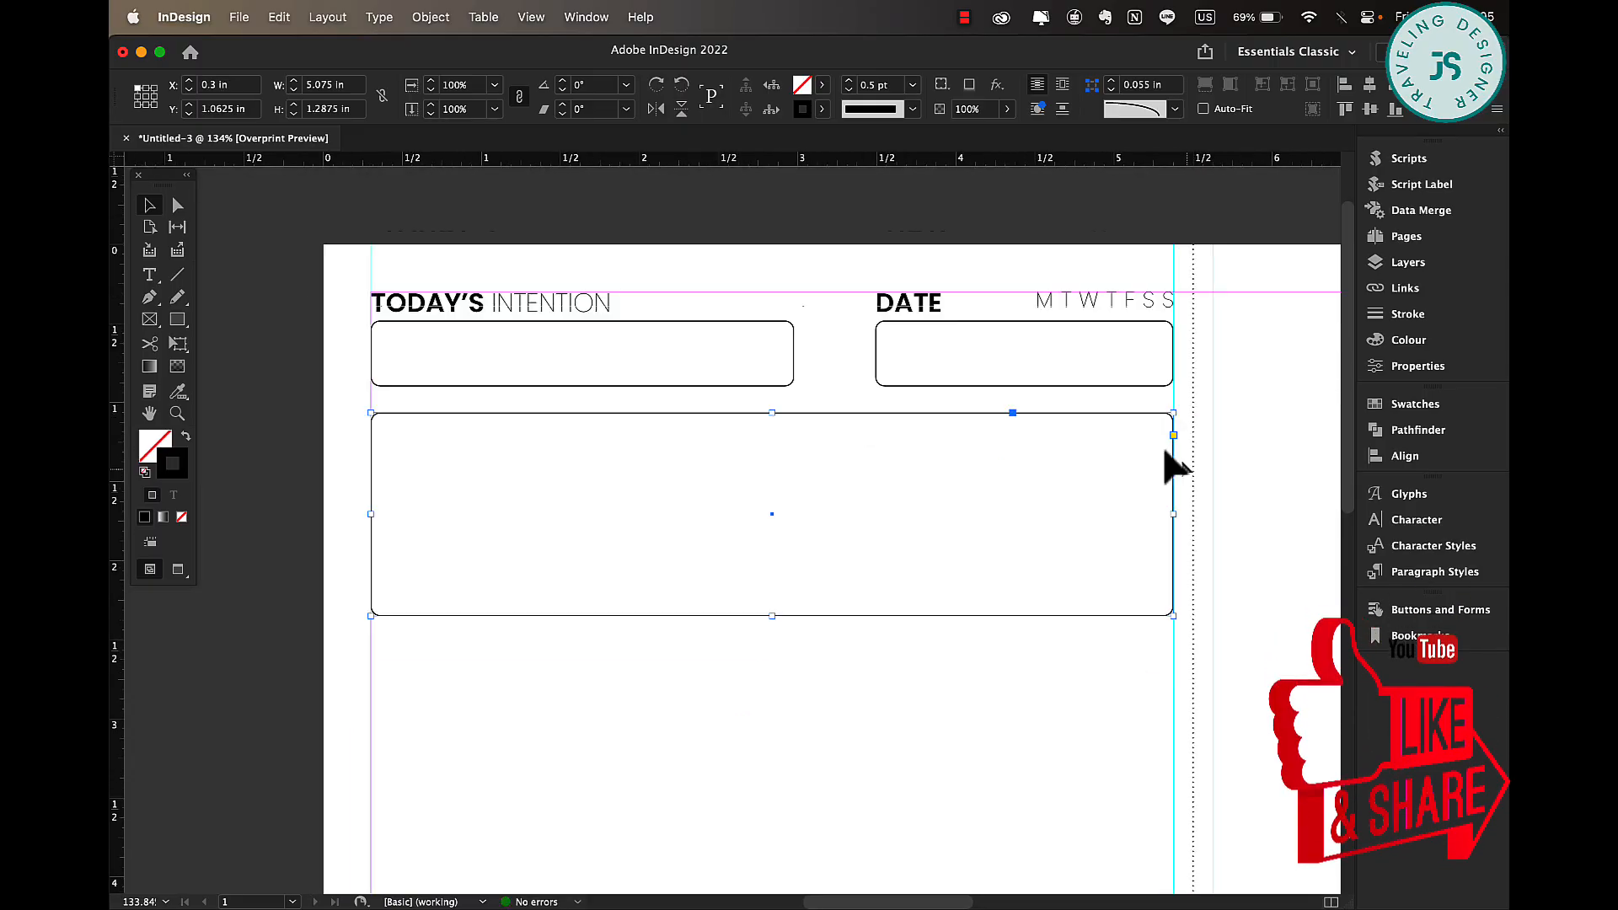
Duplicate the TODAY'S INTENTION heading onto the large box's top edge and change its text to PERSONAL TO DO LISTS.
left_click(469, 311)
left_click_drag(544, 310, 649, 420)
double_click(826, 425)
triple_click(816, 420)
triple_click(725, 423)
type("PERSONAL INTEN")
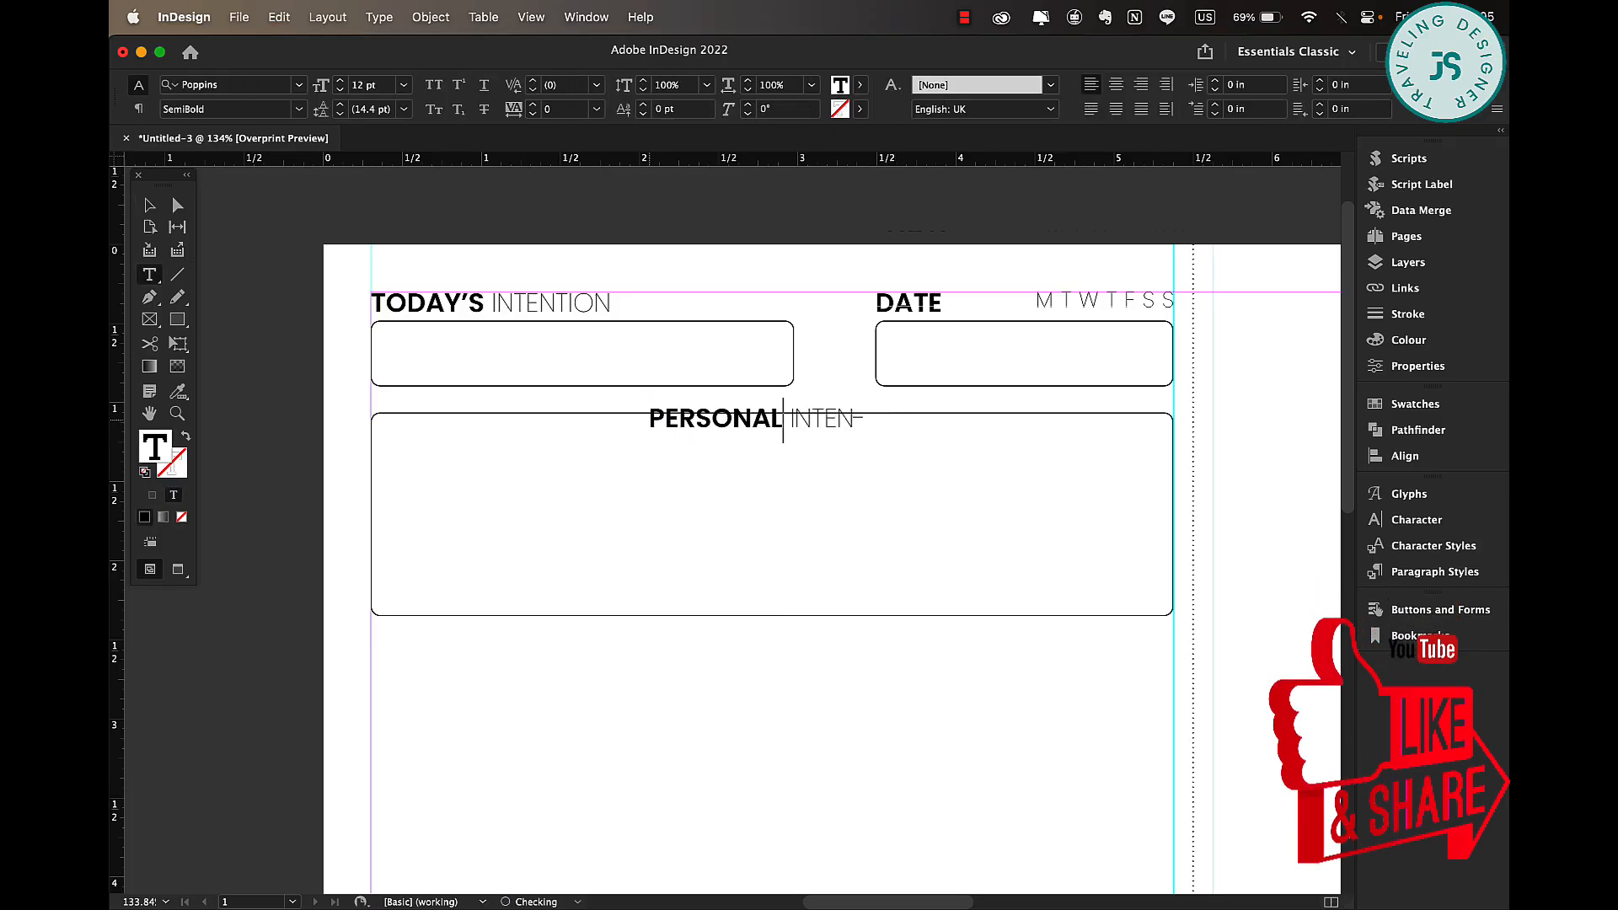
double_click(802, 419)
type("TO DO L")
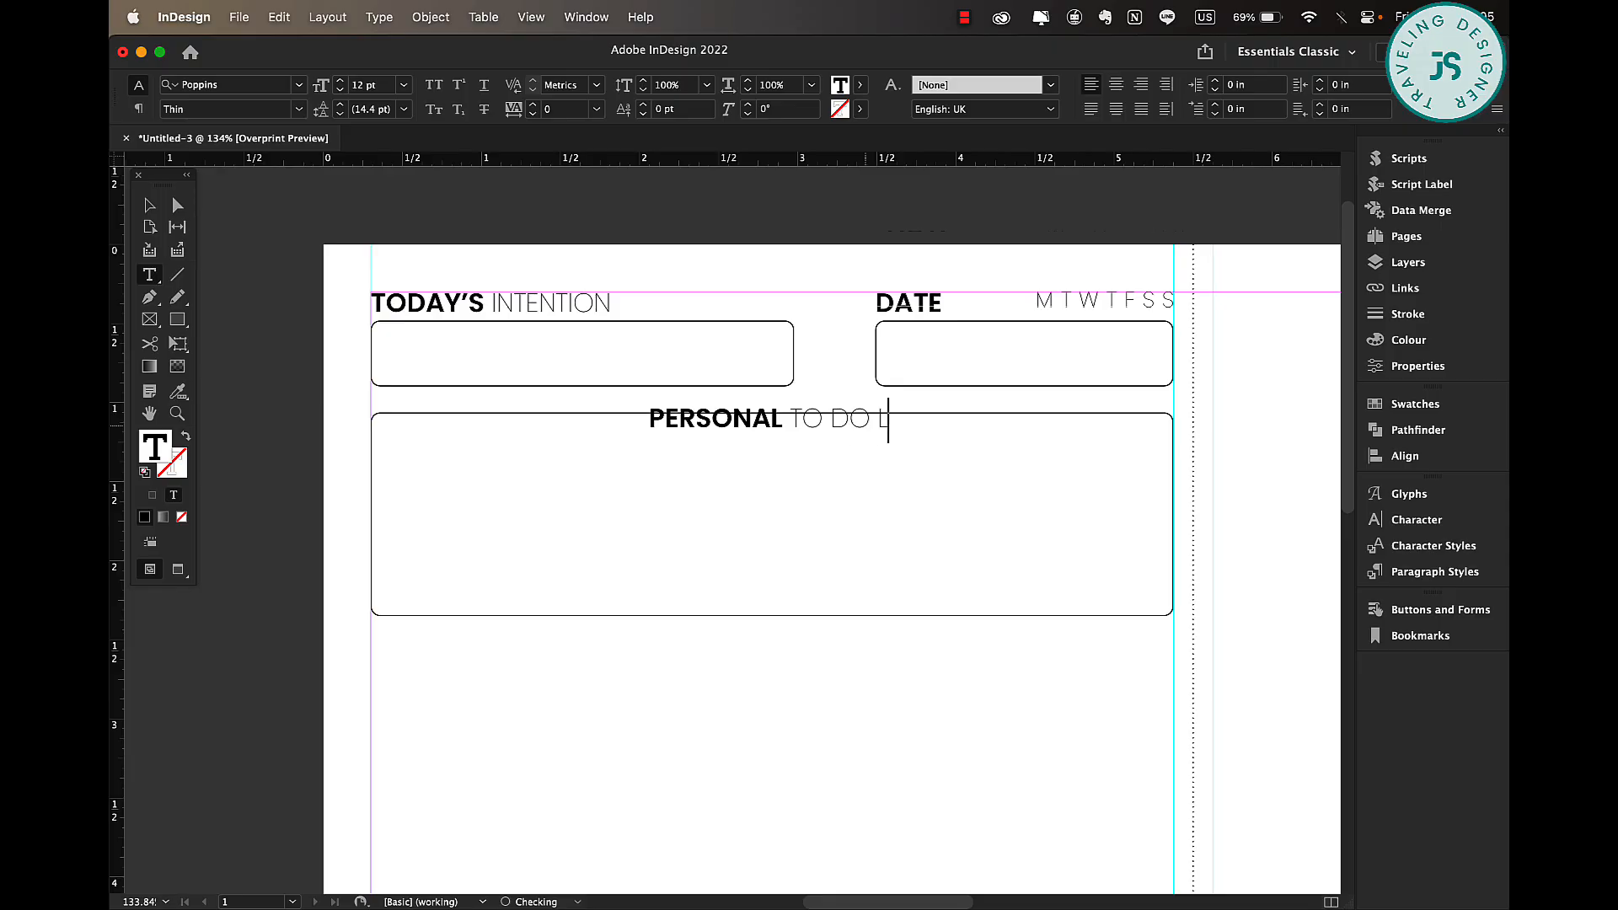
type("ISTS")
Center the PERSONAL TO DO LISTS text, narrow its frame to 2.0764 in and center it on the large box's top edge.
key("super+a")
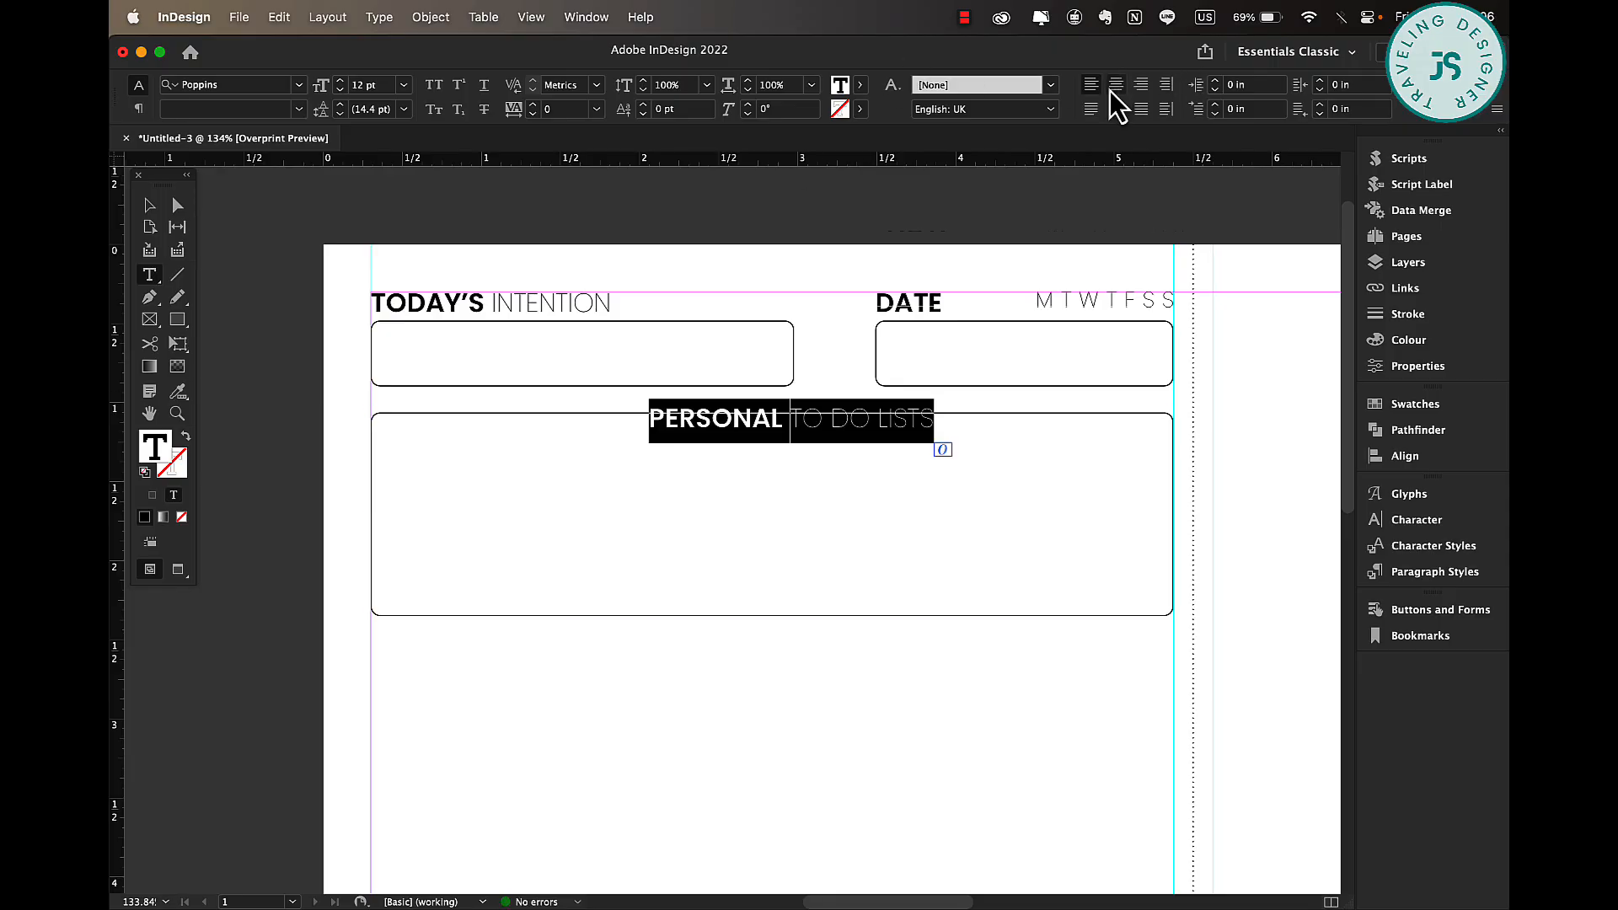
left_click(1114, 86)
left_click(149, 205)
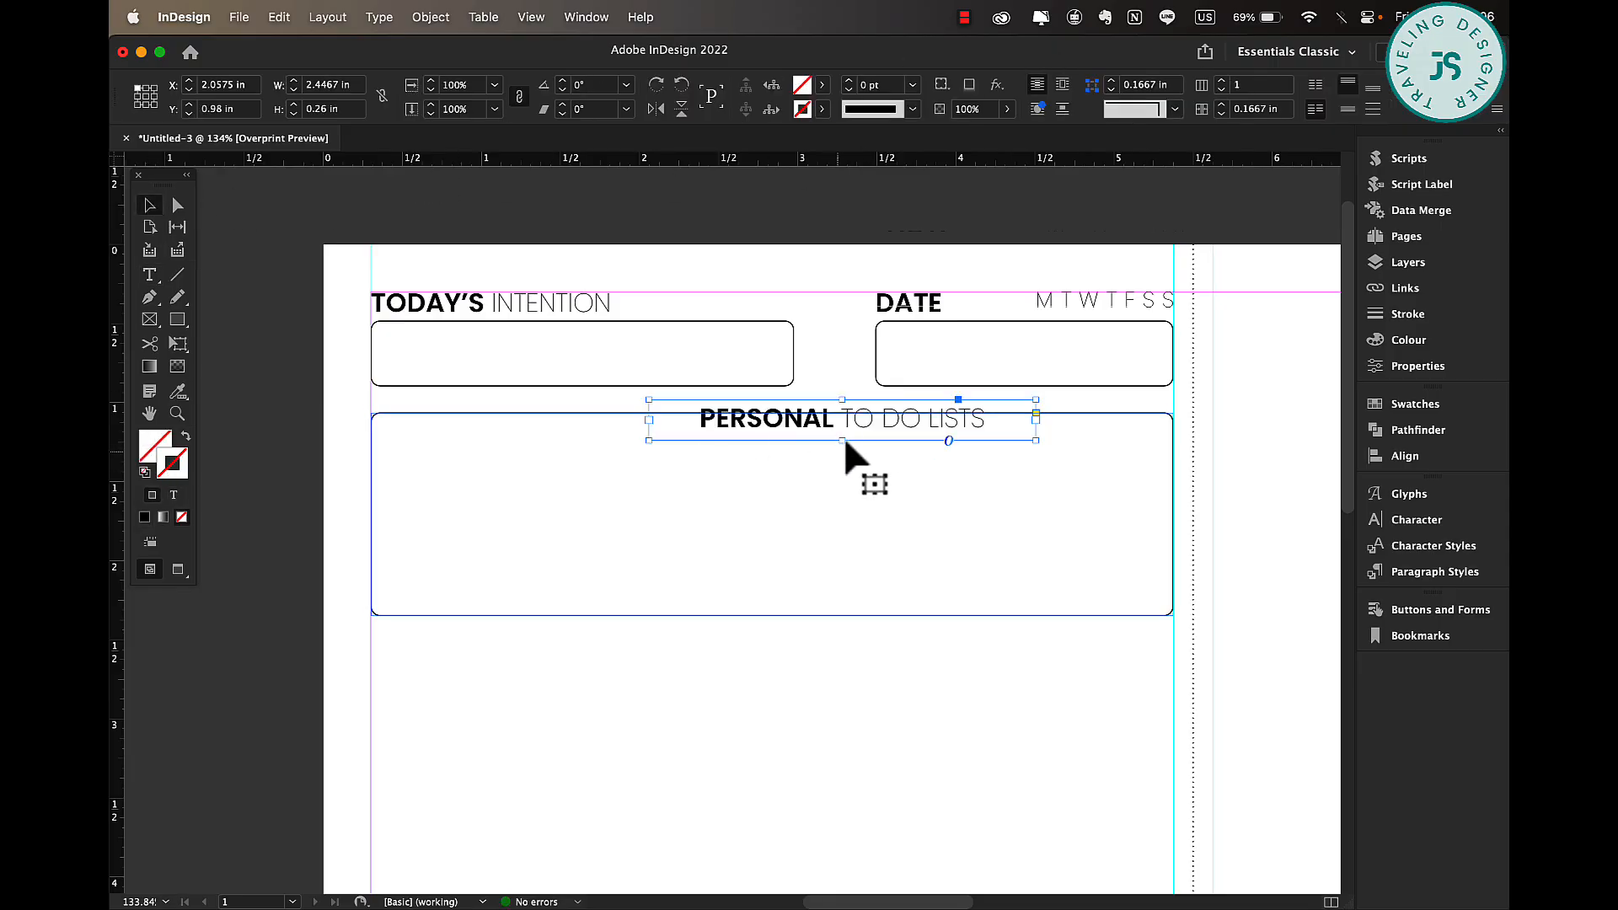
left_click_drag(853, 426, 810, 432)
right_click(814, 436)
mouse_move(938, 656)
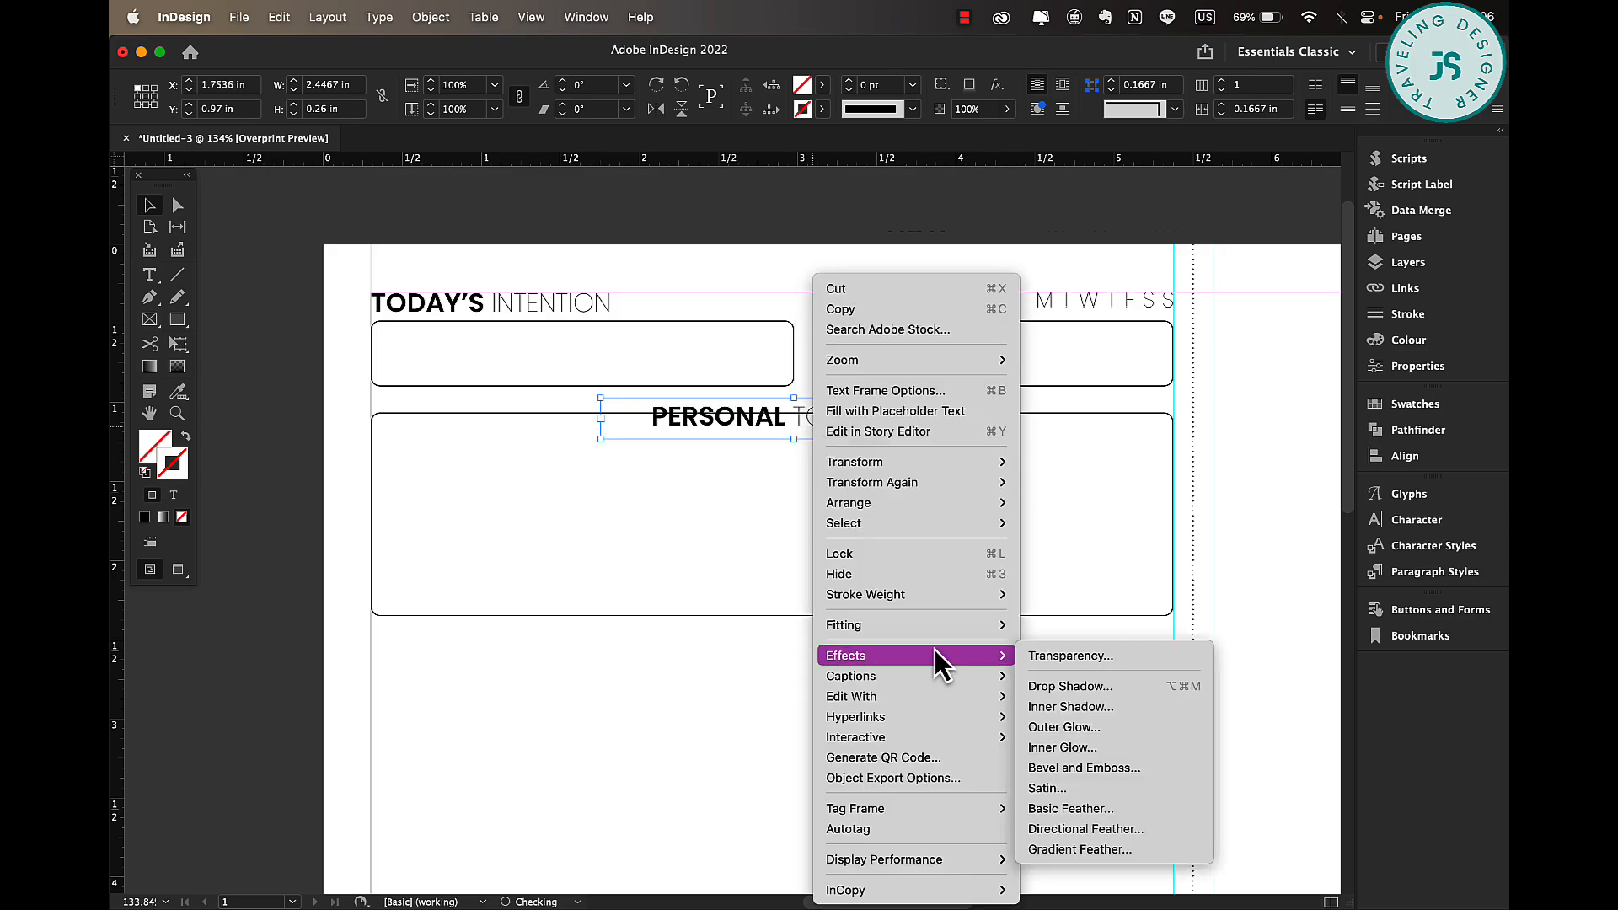
mouse_move(933, 504)
left_click(1047, 508)
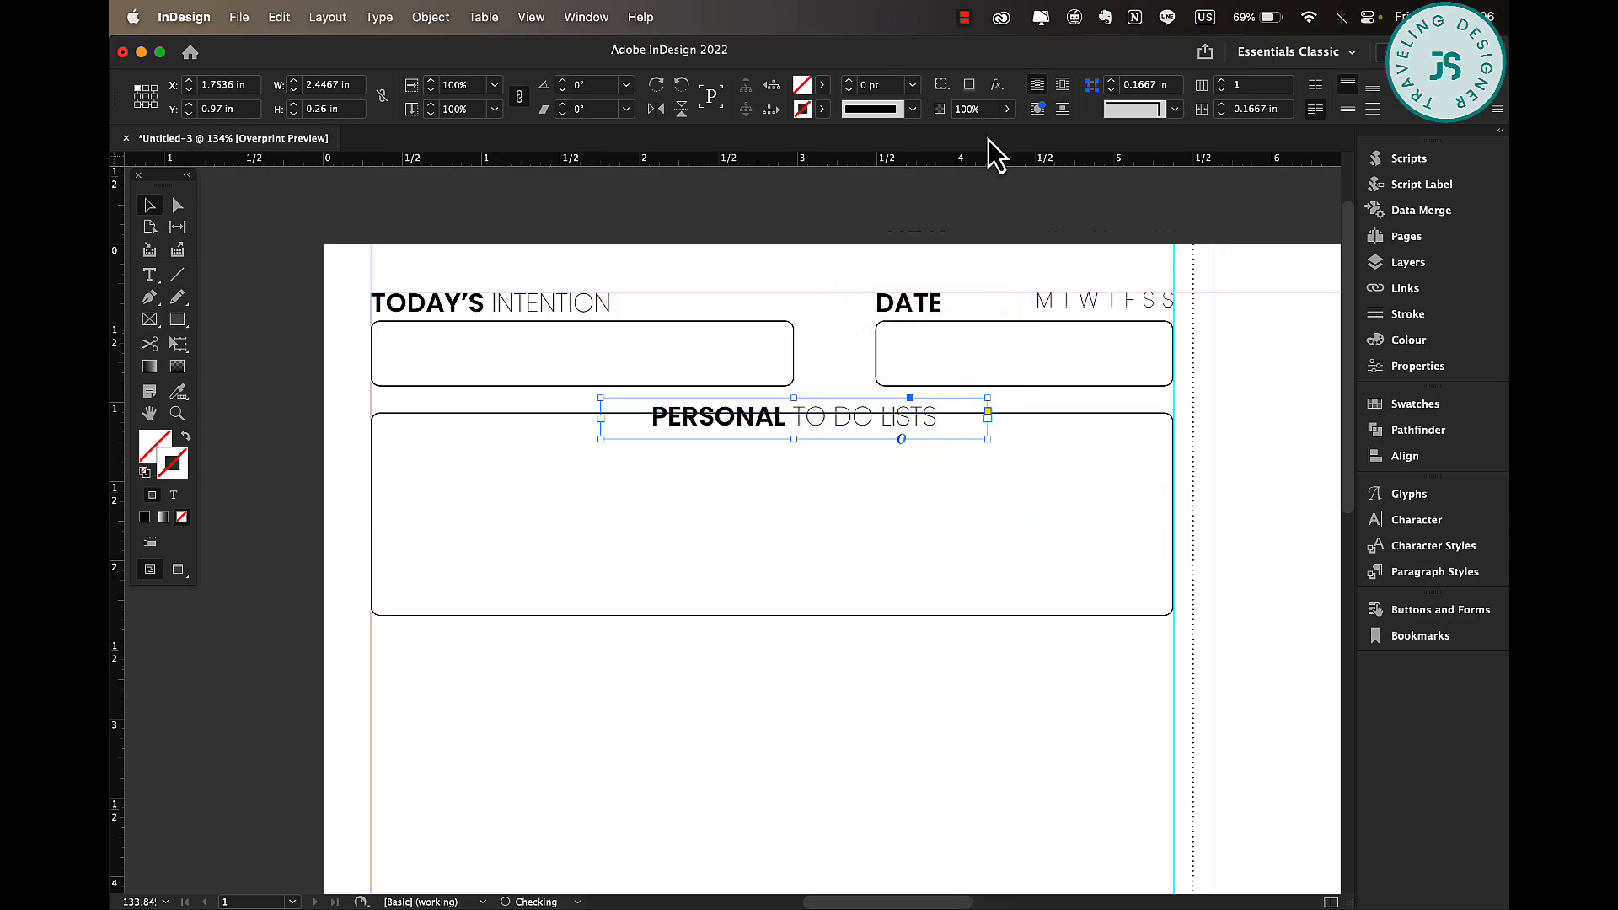
left_click(824, 404)
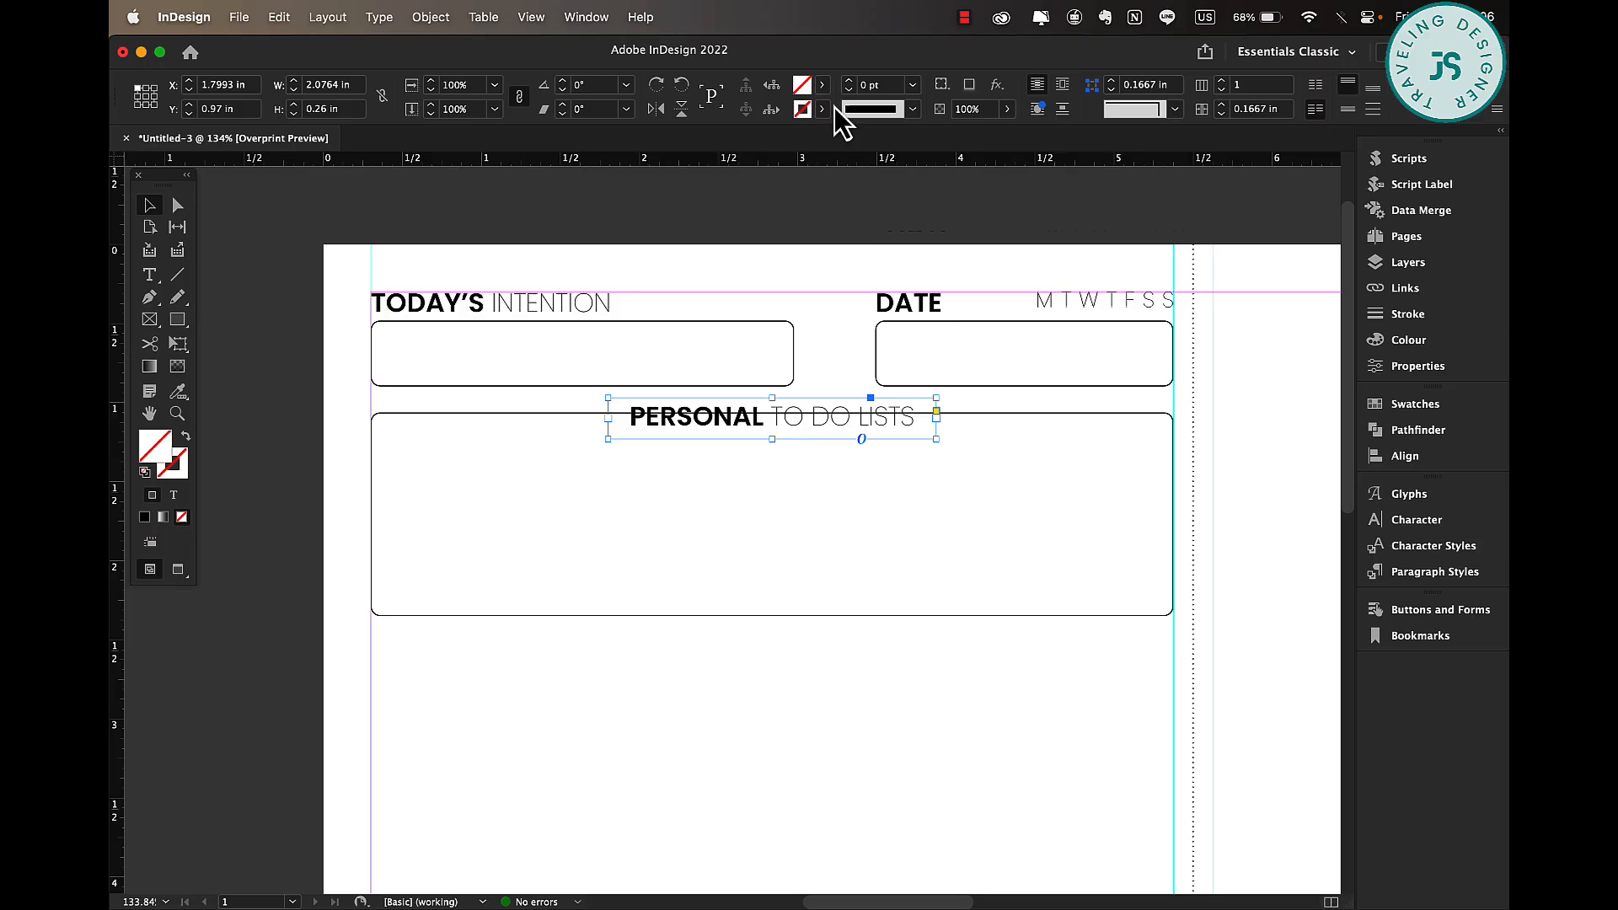
Fill the PERSONAL TO DO LISTS frame with [Paper] so it masks the box outline behind the heading.
left_click(822, 84)
left_click(662, 182)
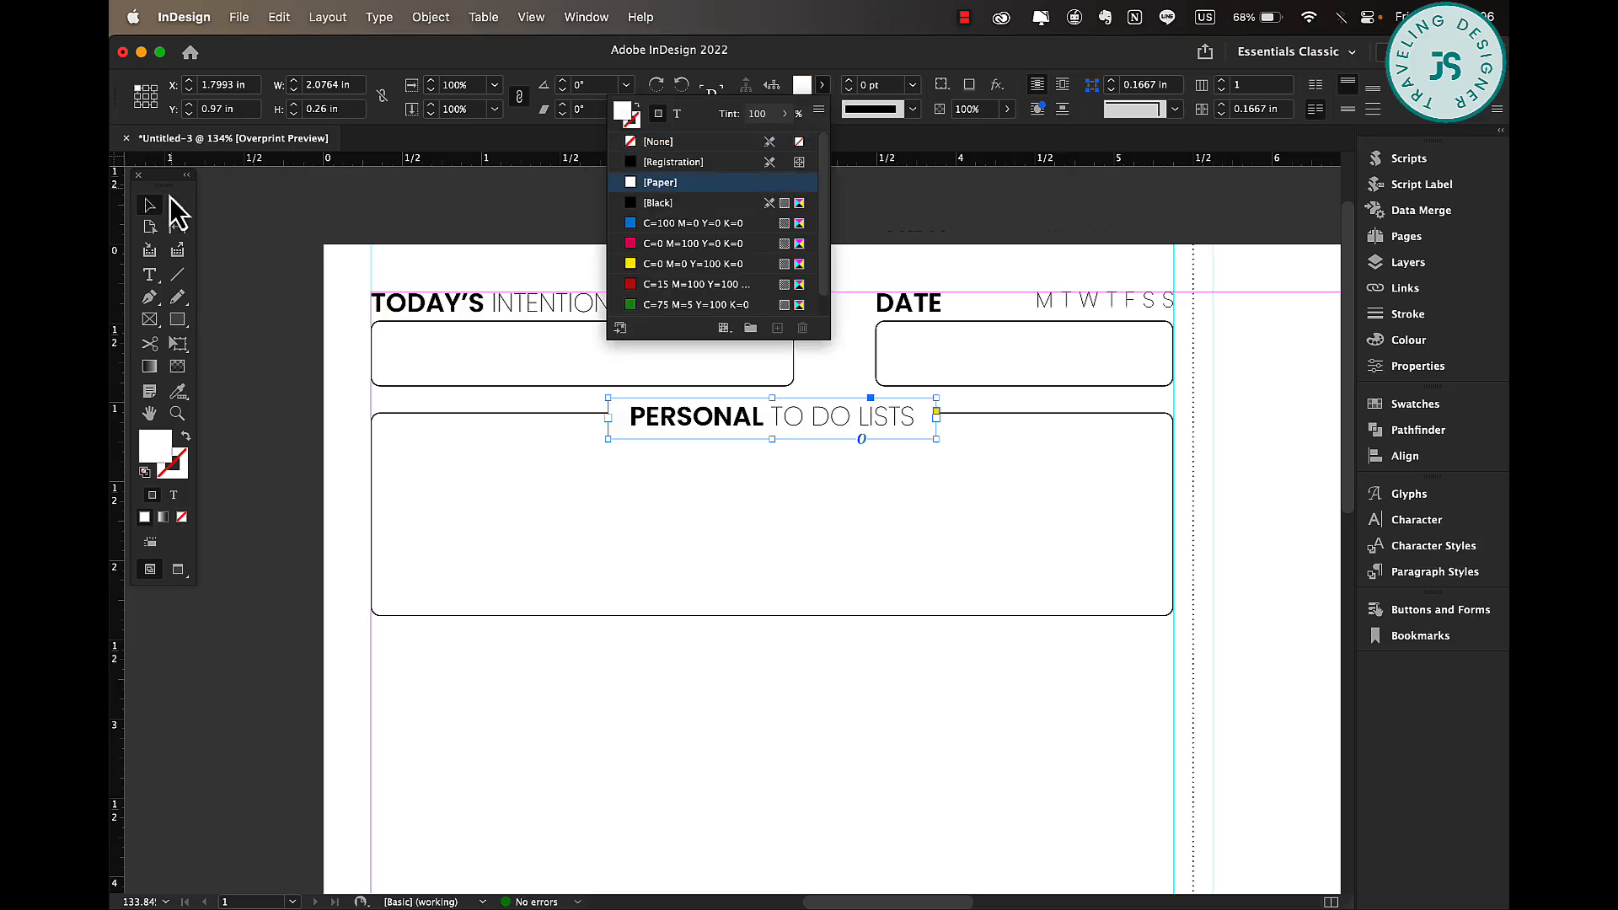
left_click(311, 404)
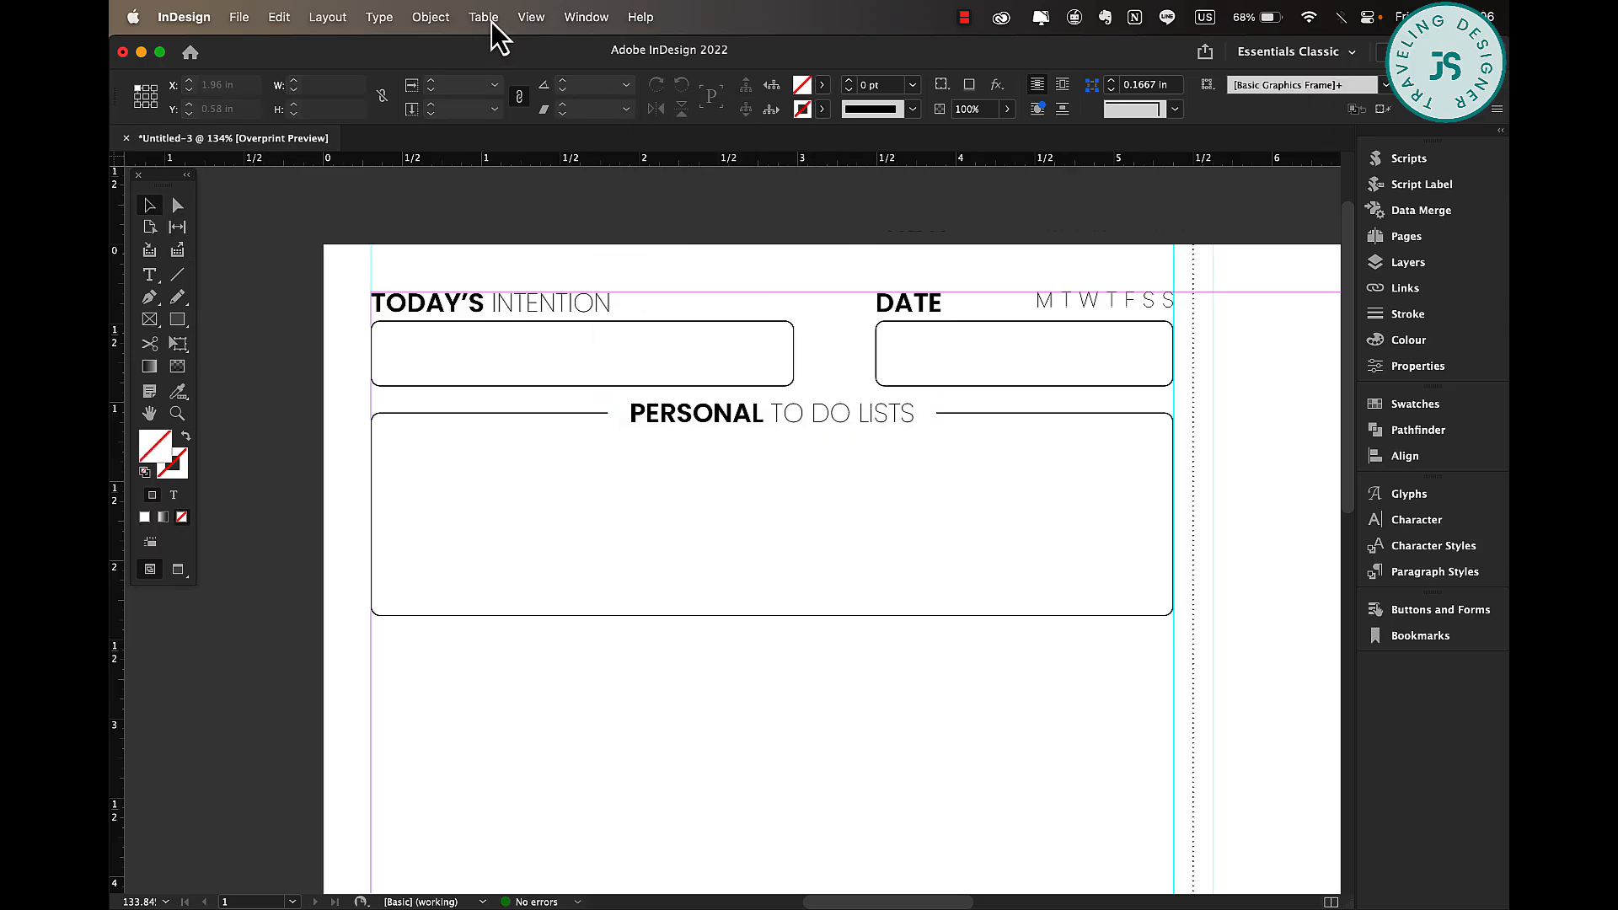
Create a table with 5 body rows and 2 columns in the [Basic Table] style and stretch its frame over the large box.
left_click(485, 17)
left_click(498, 52)
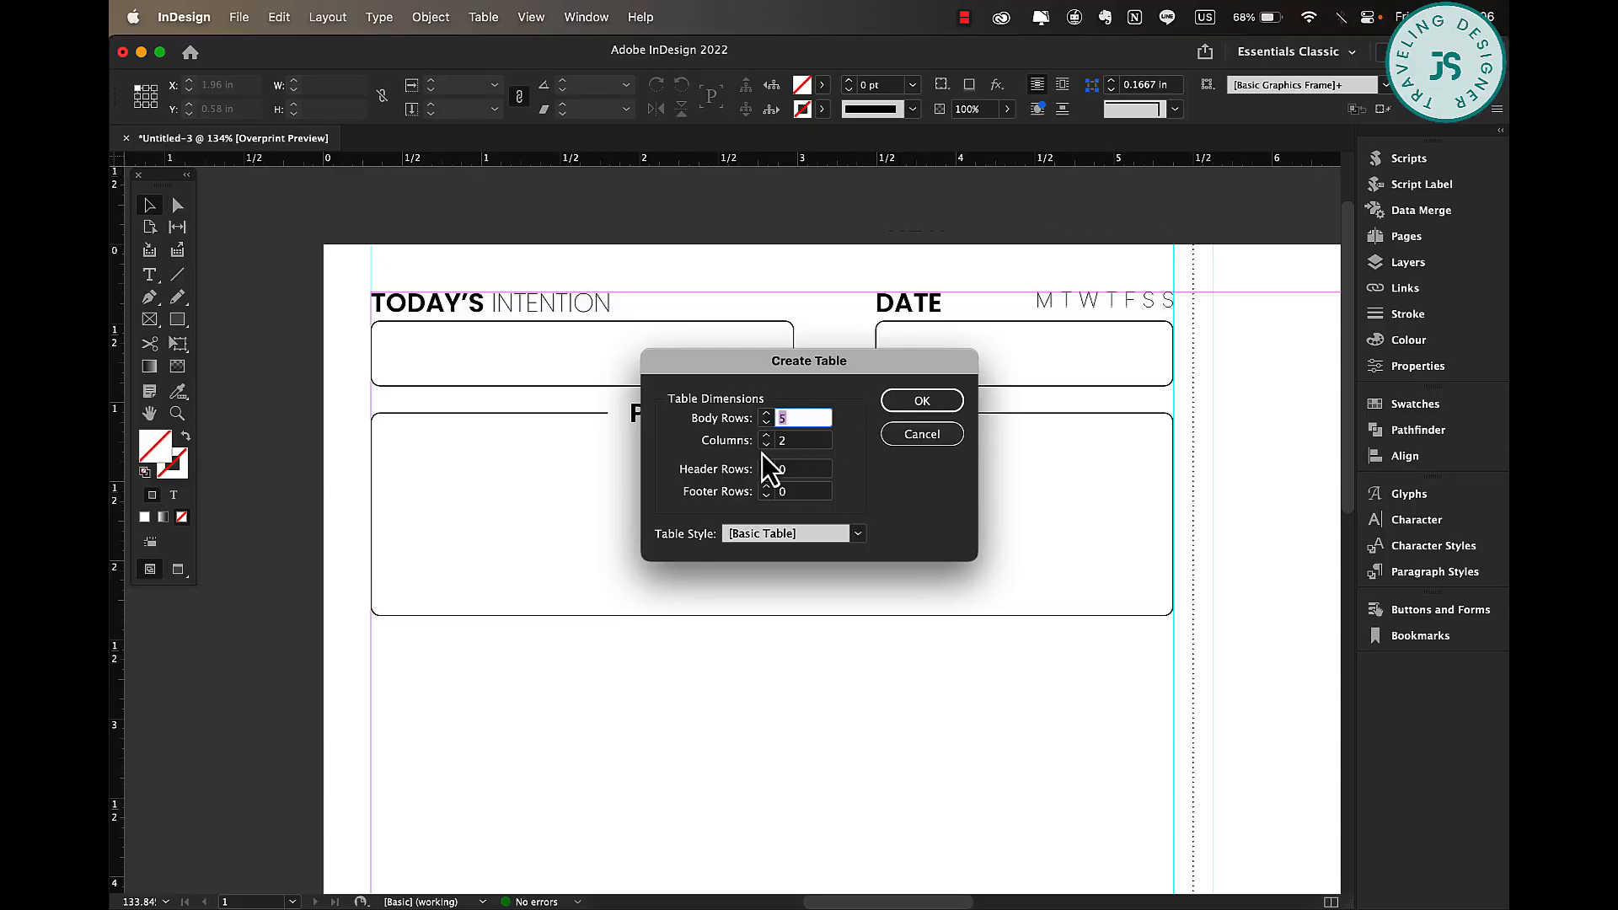
left_click(927, 402)
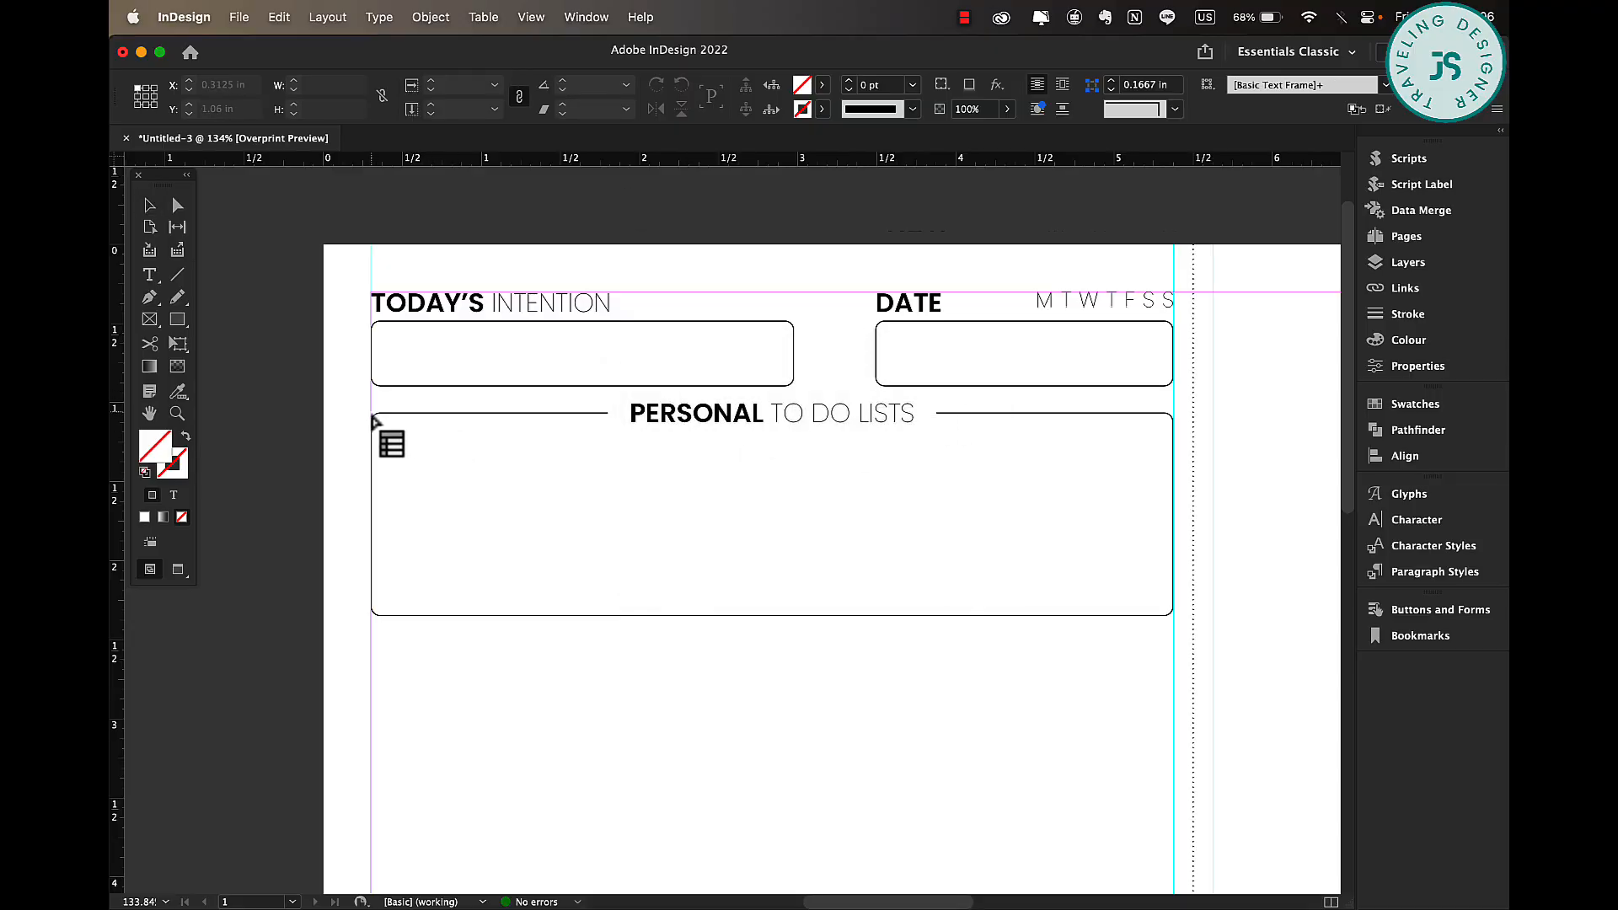
left_click_drag(373, 415, 1082, 561)
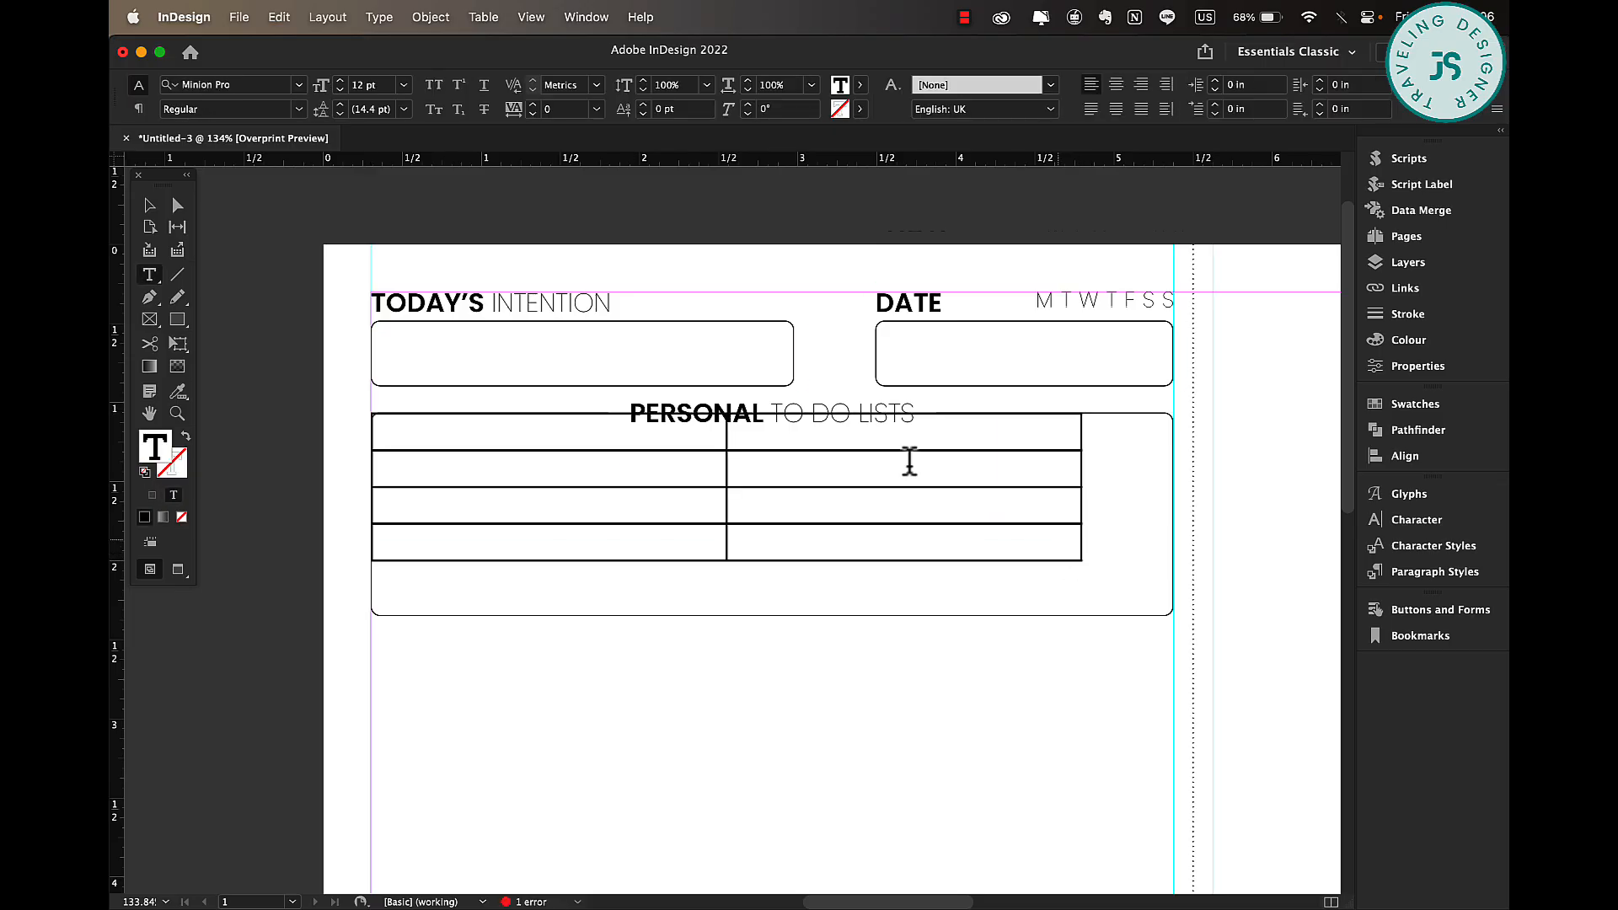
left_click(149, 204)
left_click_drag(1082, 560, 1171, 616)
Set the stroke weight of all the table's cell lines to 0.5 pt.
key("t")
left_click_drag(588, 436, 924, 606)
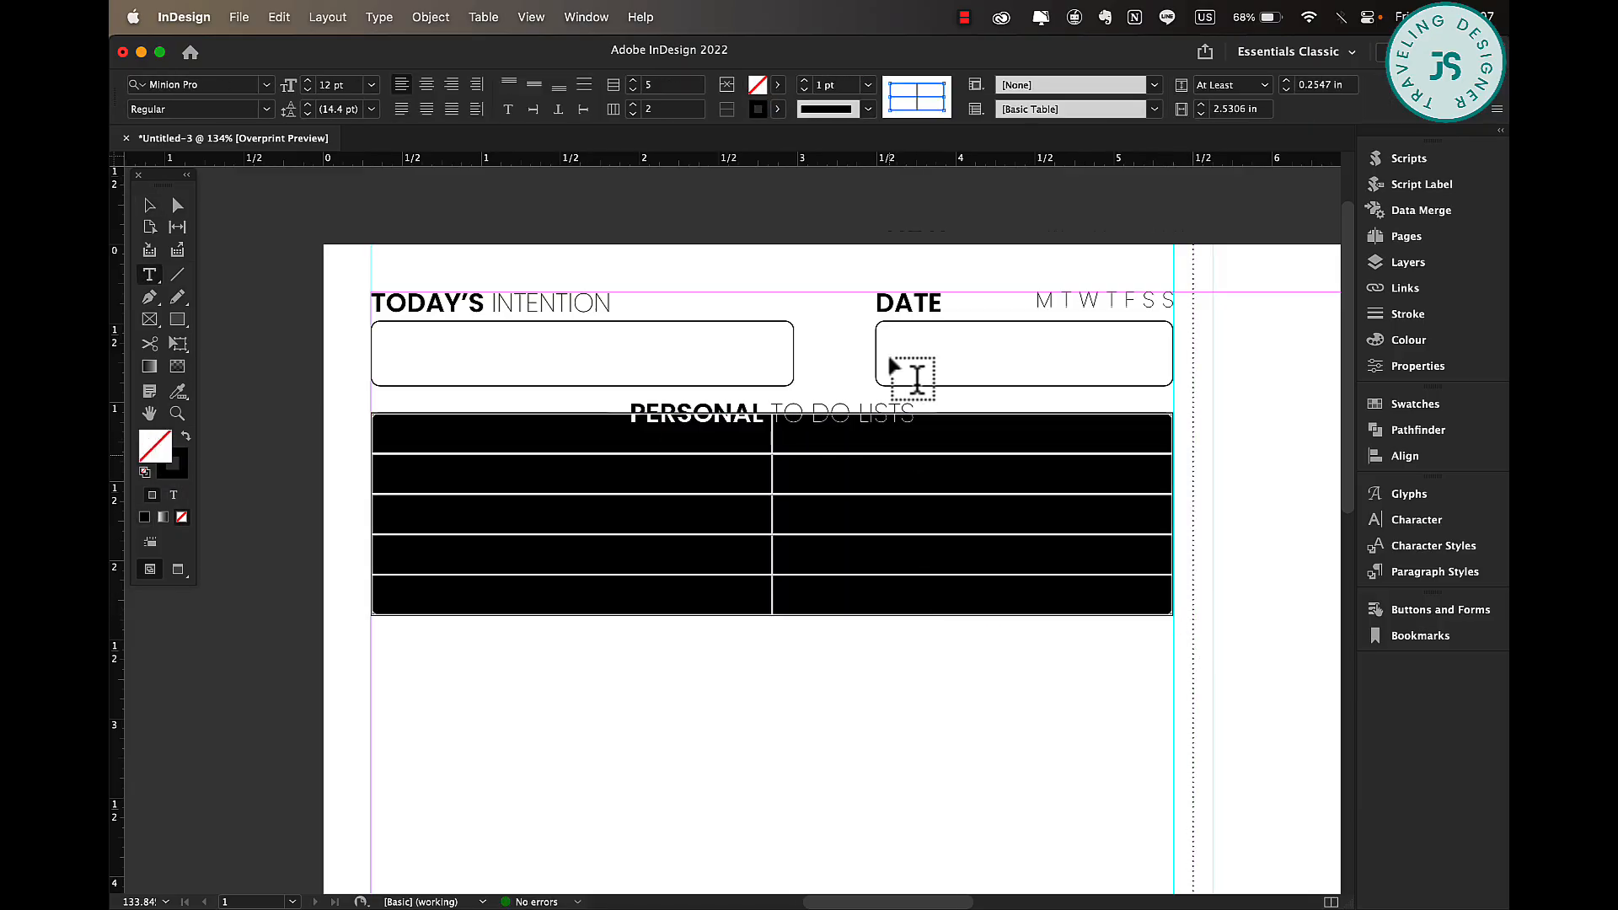
left_click(868, 85)
left_click(856, 151)
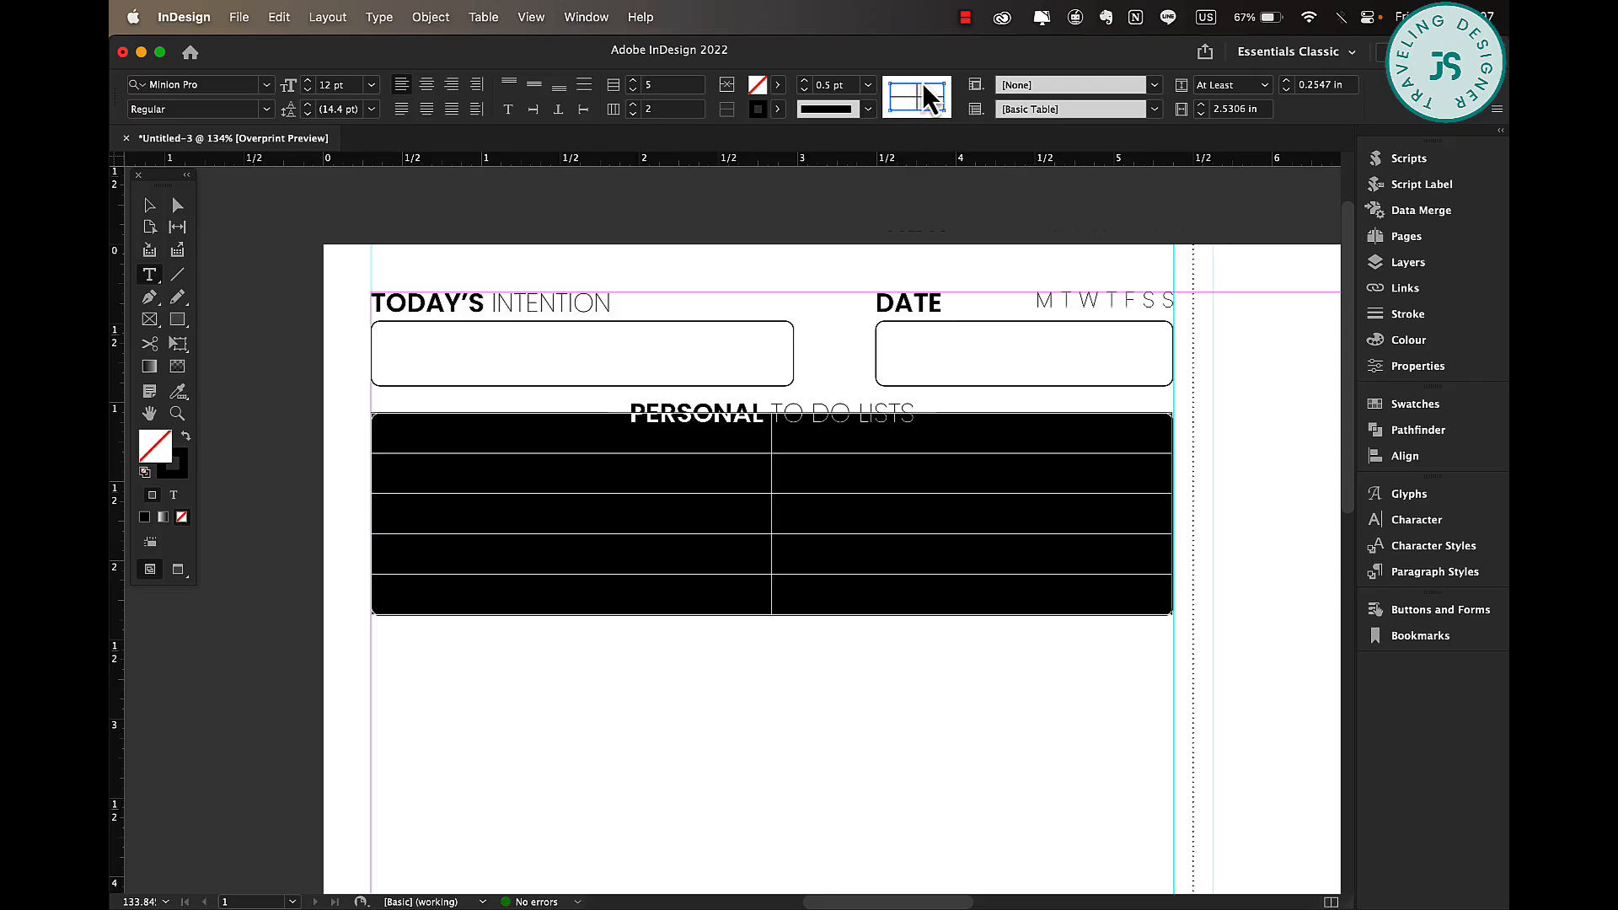
Remove the table's outer border by setting its stroke color to [None], keeping the inner lines.
left_click(779, 108)
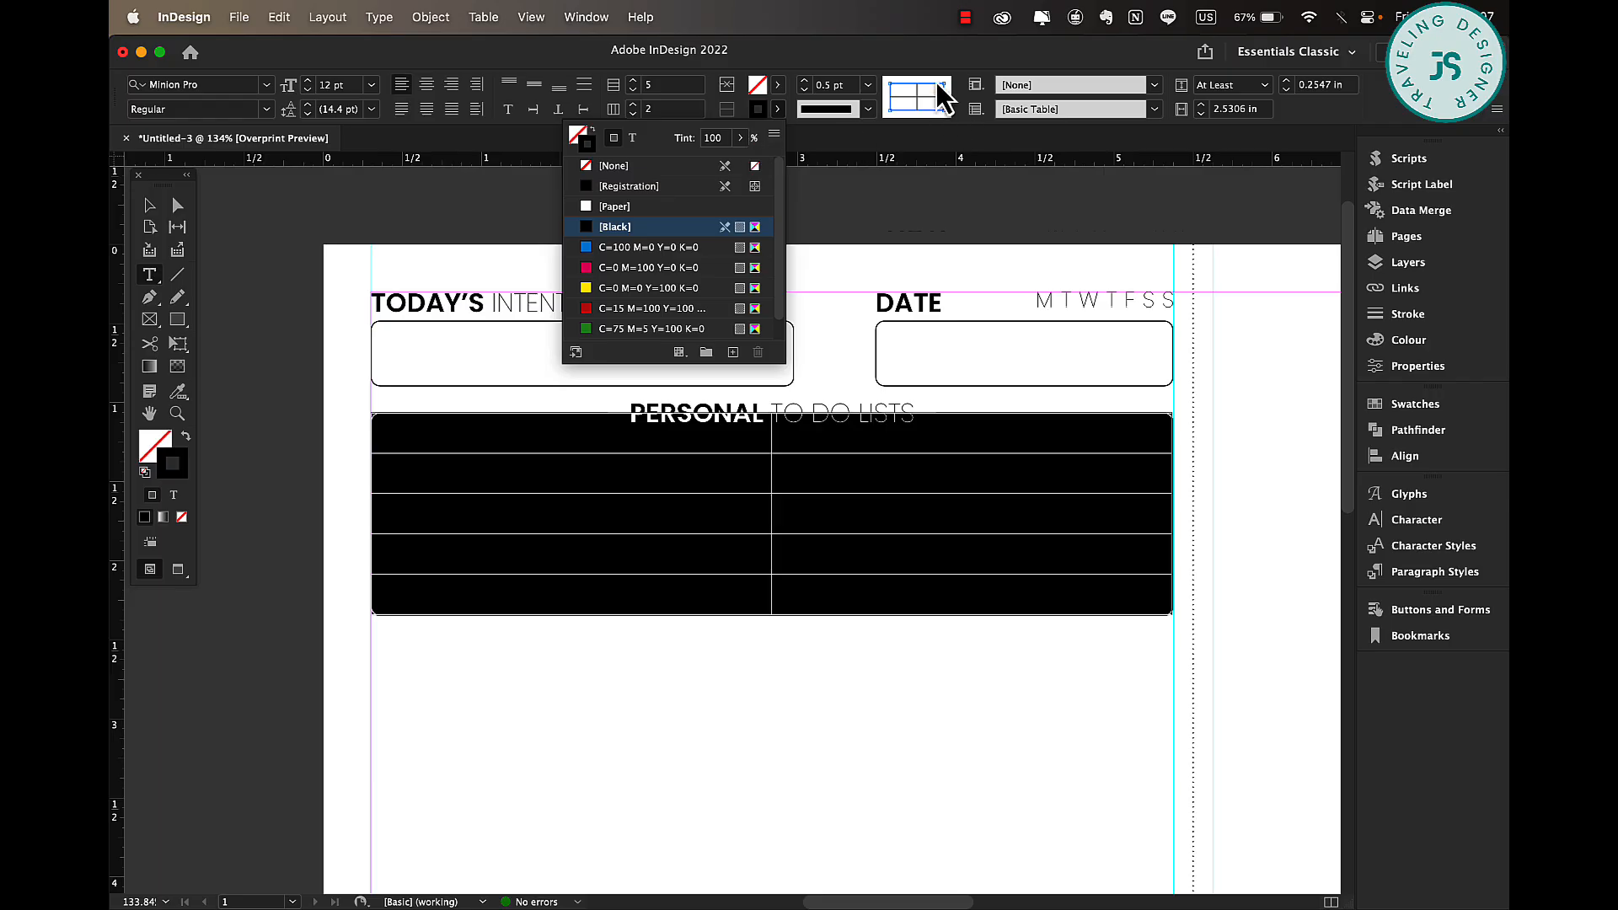
left_click(914, 88)
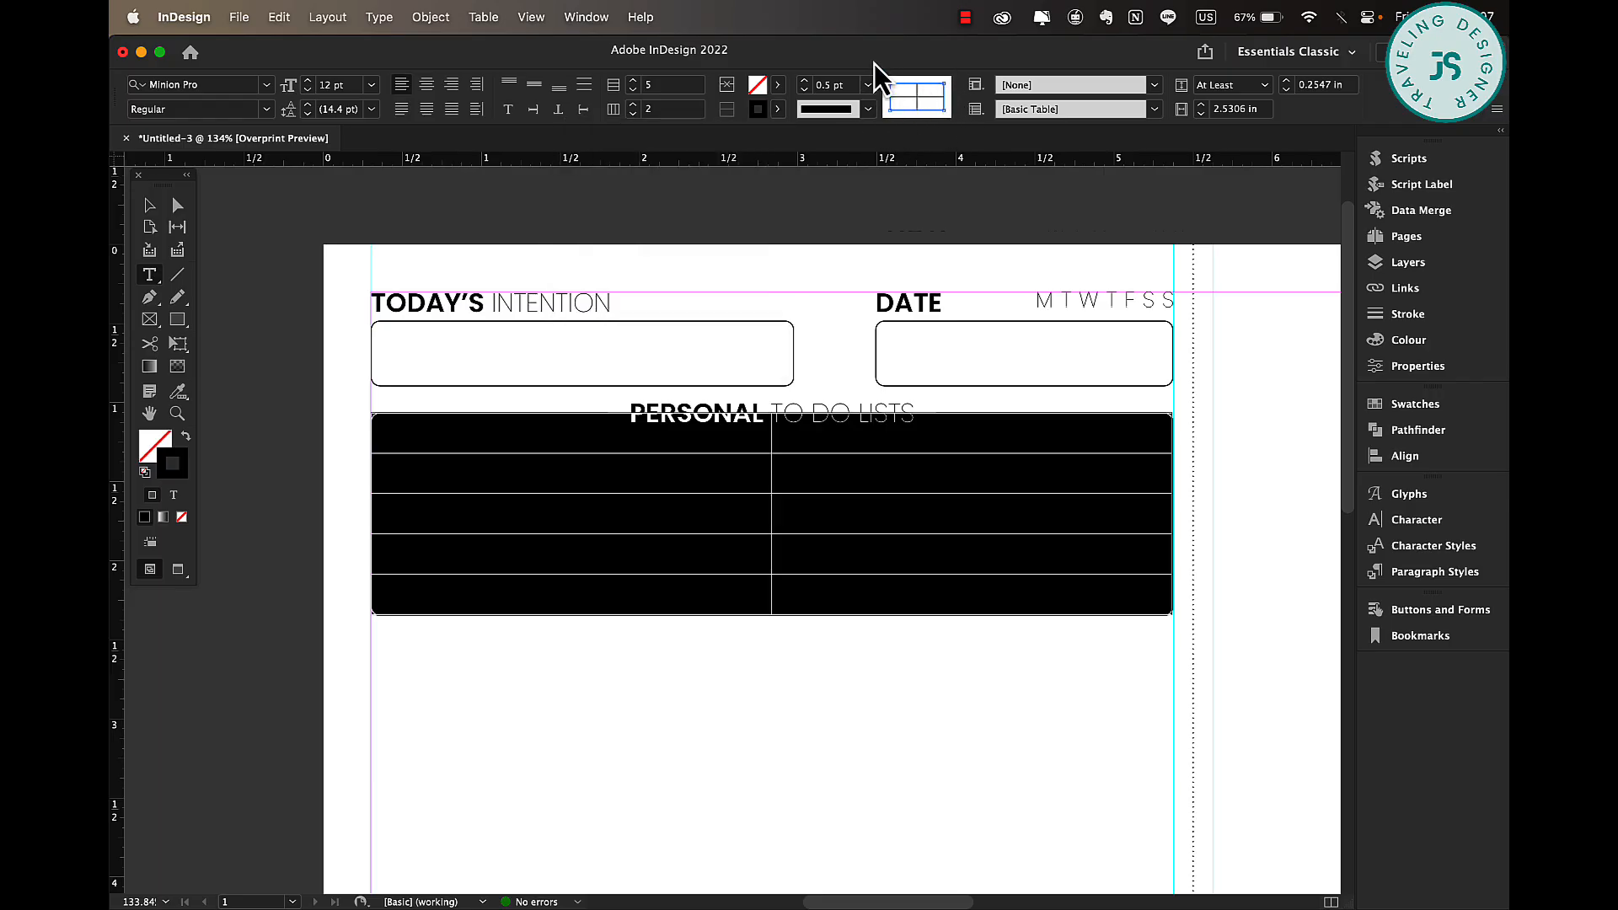
left_click(779, 110)
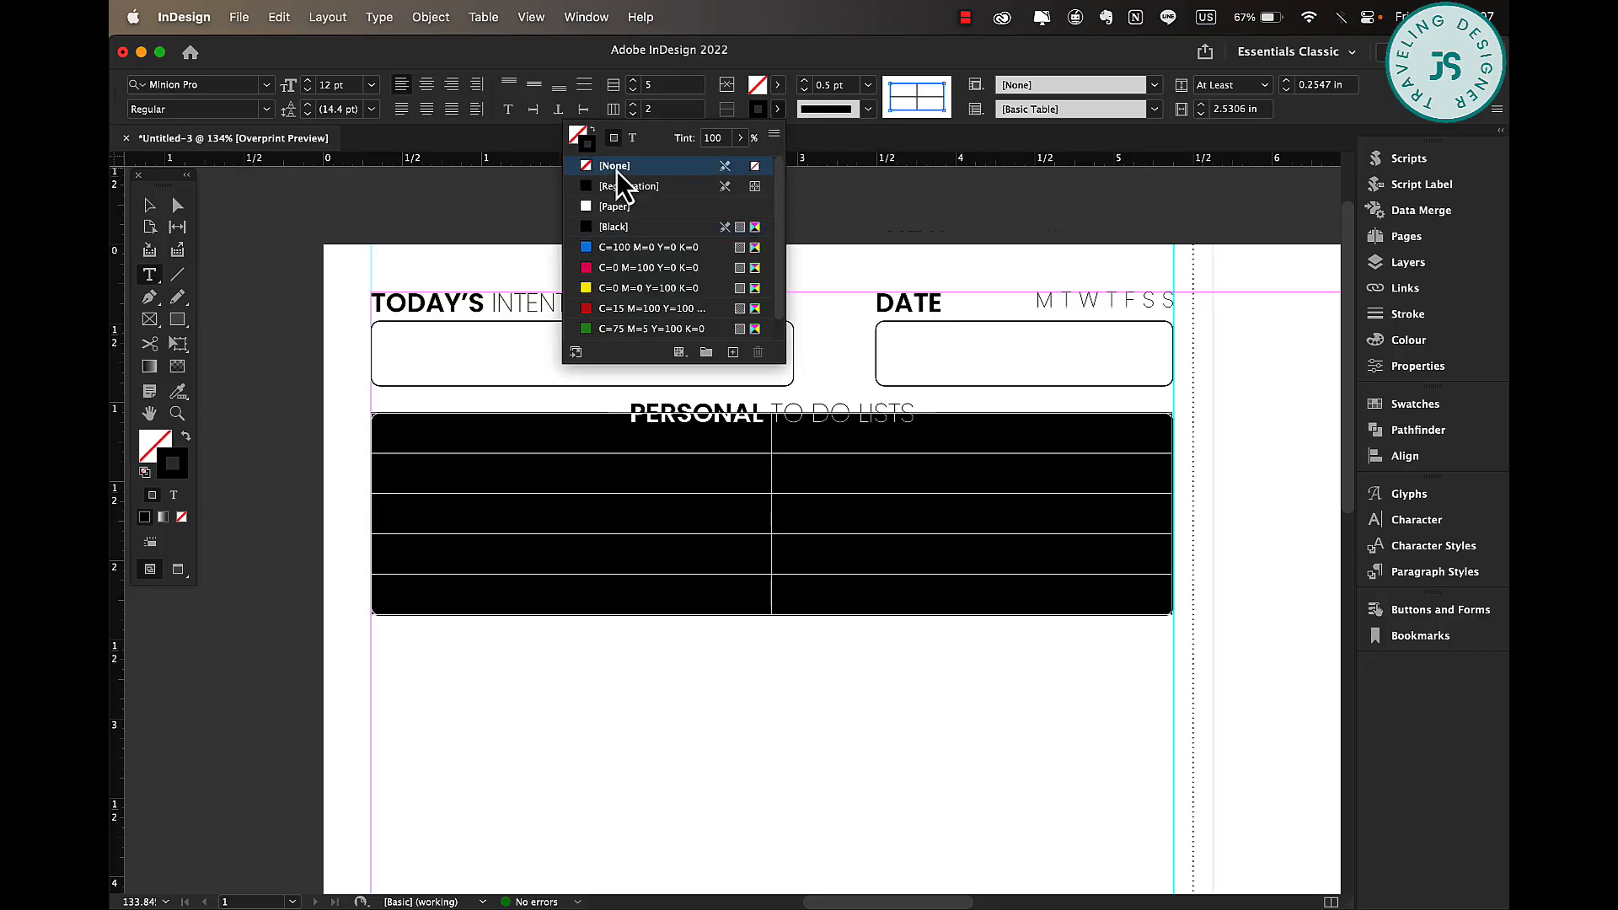
left_click(615, 166)
left_click(150, 205)
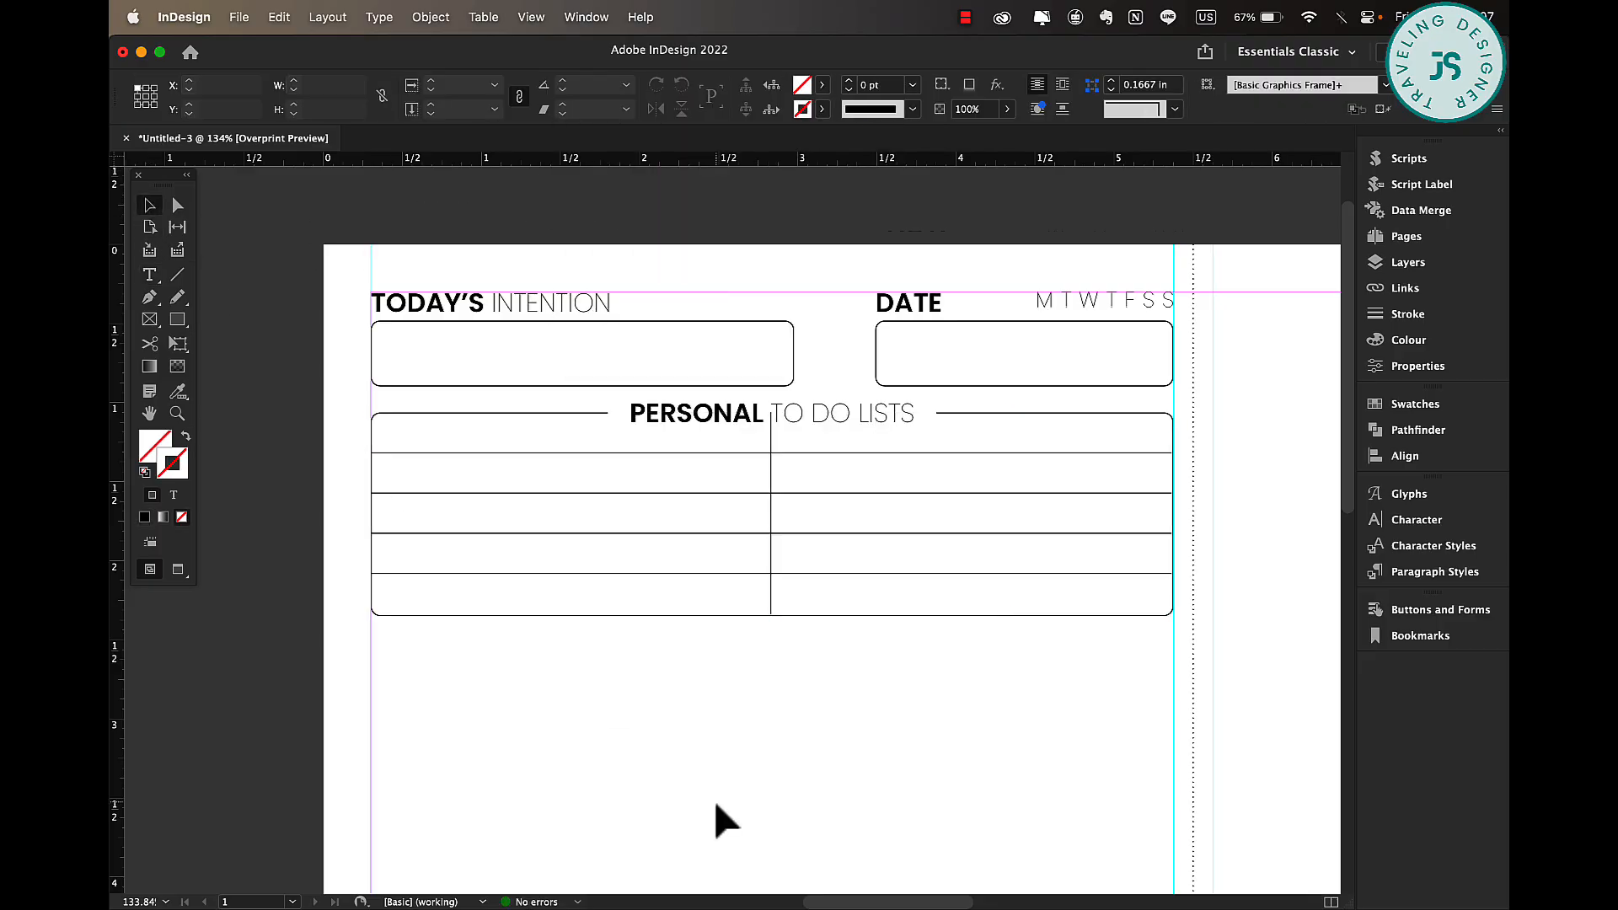
Narrow the table's first column to about 0.25 in and widen the second column to the box's right edge.
left_click(787, 517)
key("t")
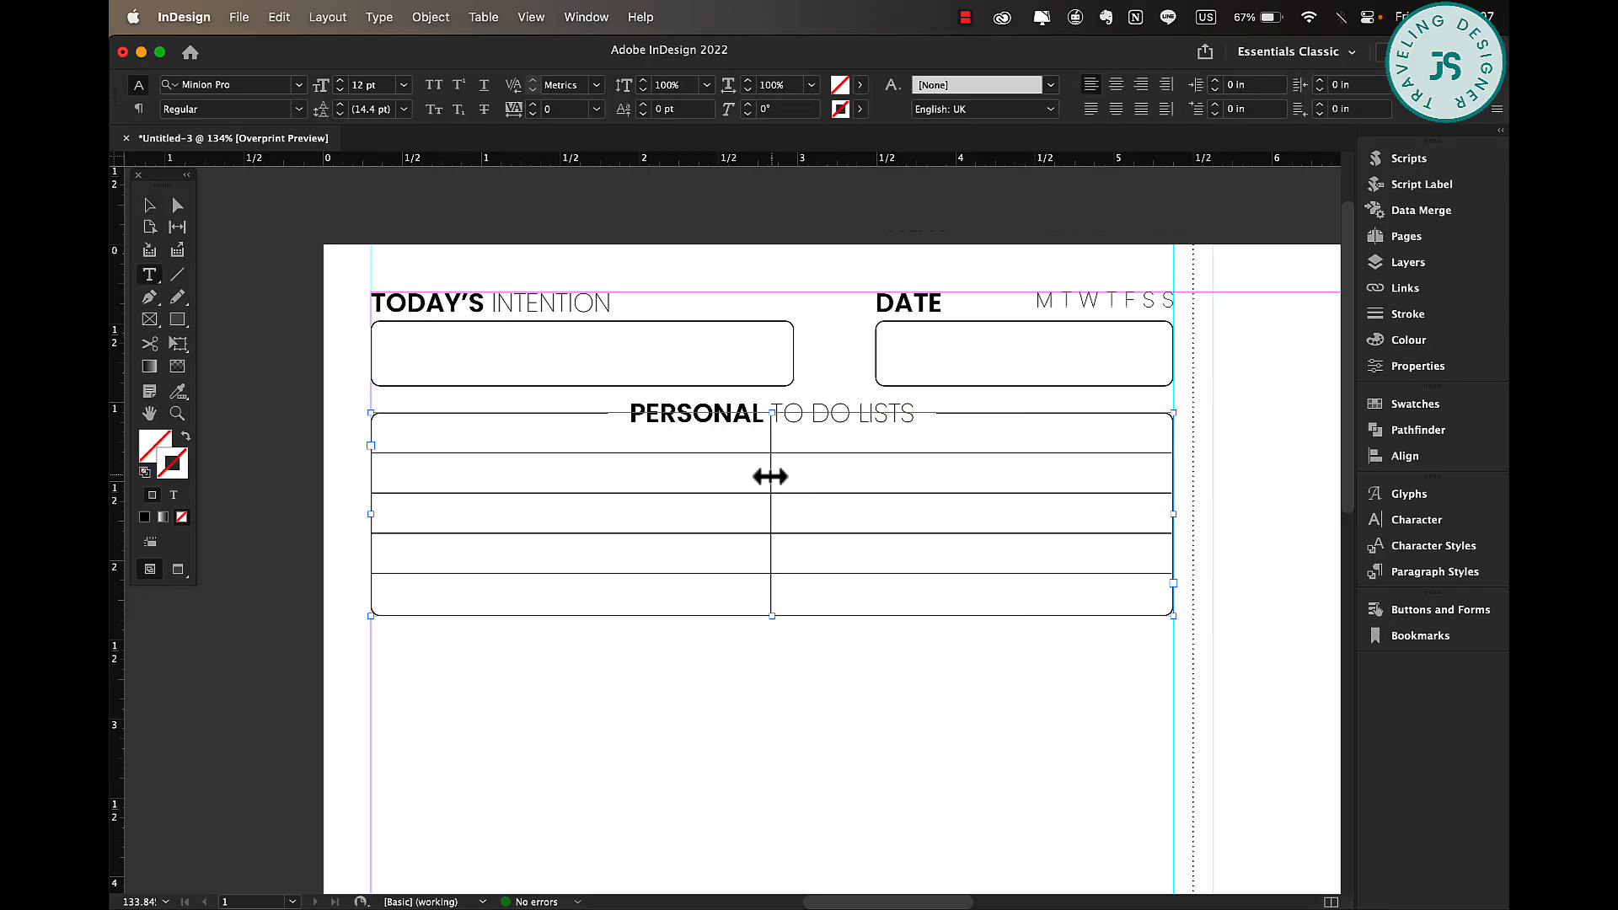
left_click_drag(770, 477, 410, 479)
left_click_drag(814, 477, 1176, 489)
left_click(149, 205)
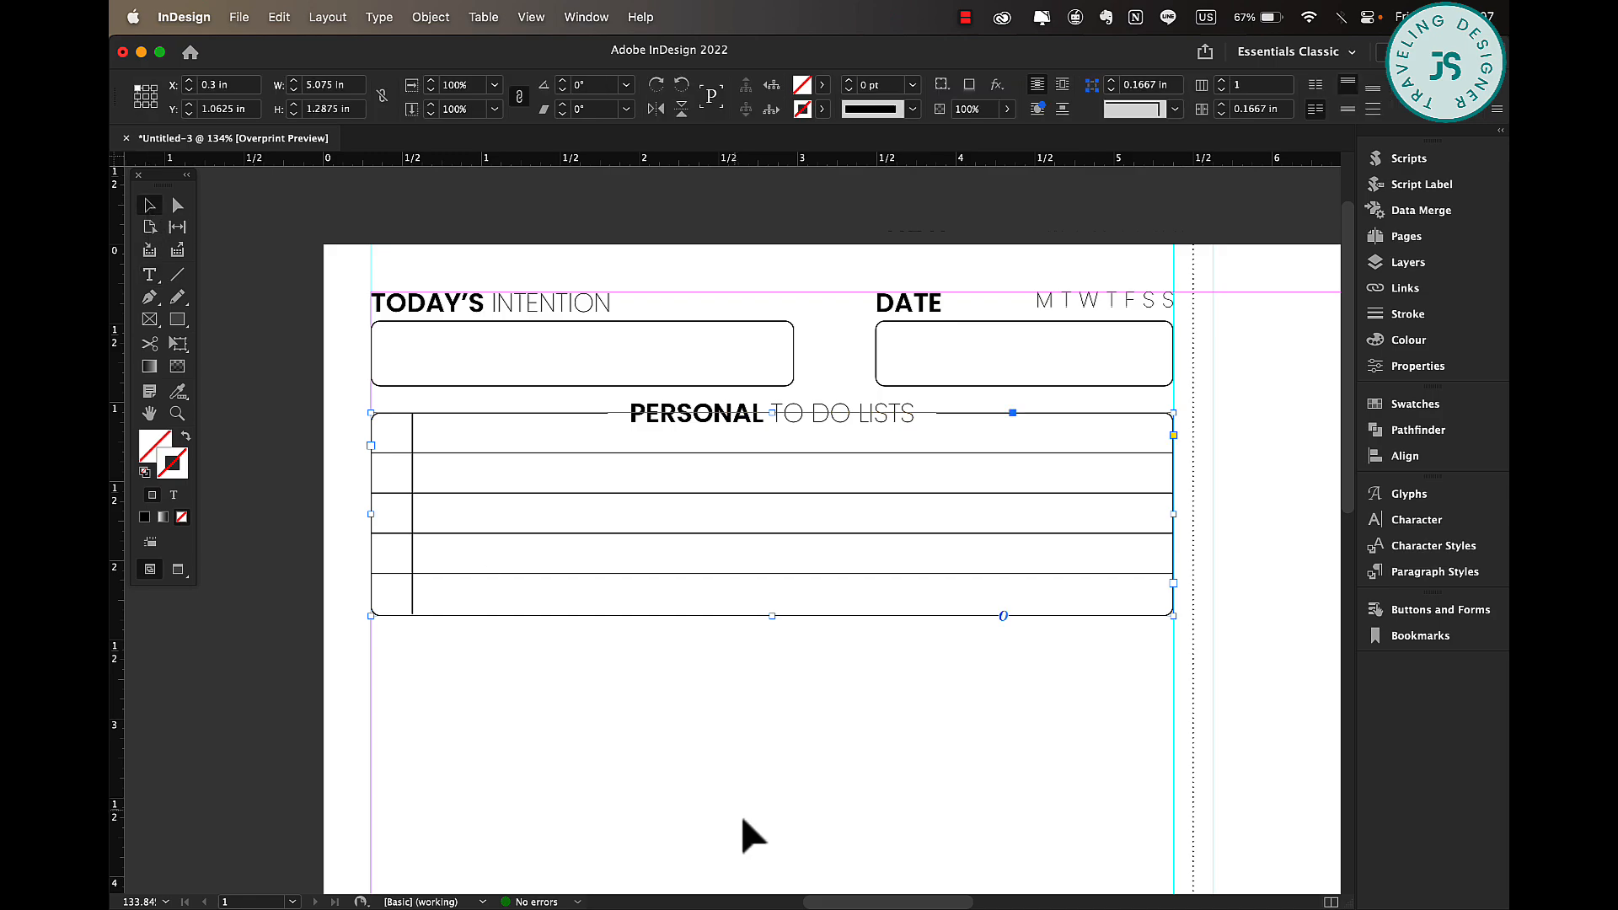
left_click(743, 817)
Duplicate the heading, box and table of the personal section directly below, with the table at about Y 2.63 in.
scroll(868, 733, "down", 1)
scroll(870, 727, "down", 3)
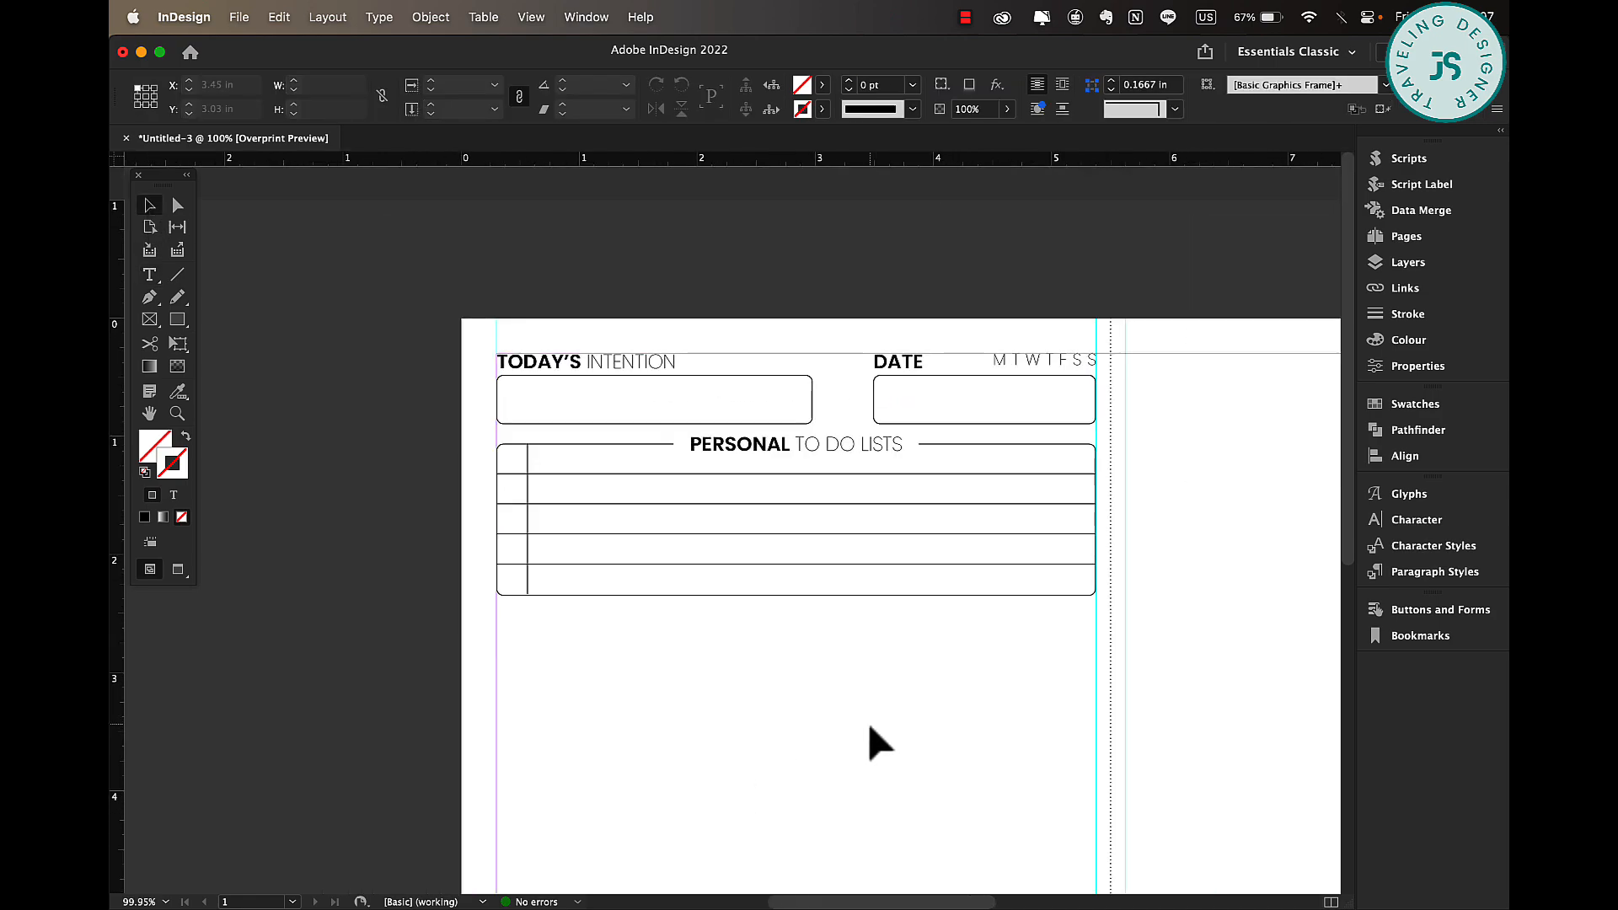
scroll(870, 727, "down", 5)
left_click_drag(414, 212, 909, 331)
left_click_drag(831, 213, 831, 396)
left_click(836, 574)
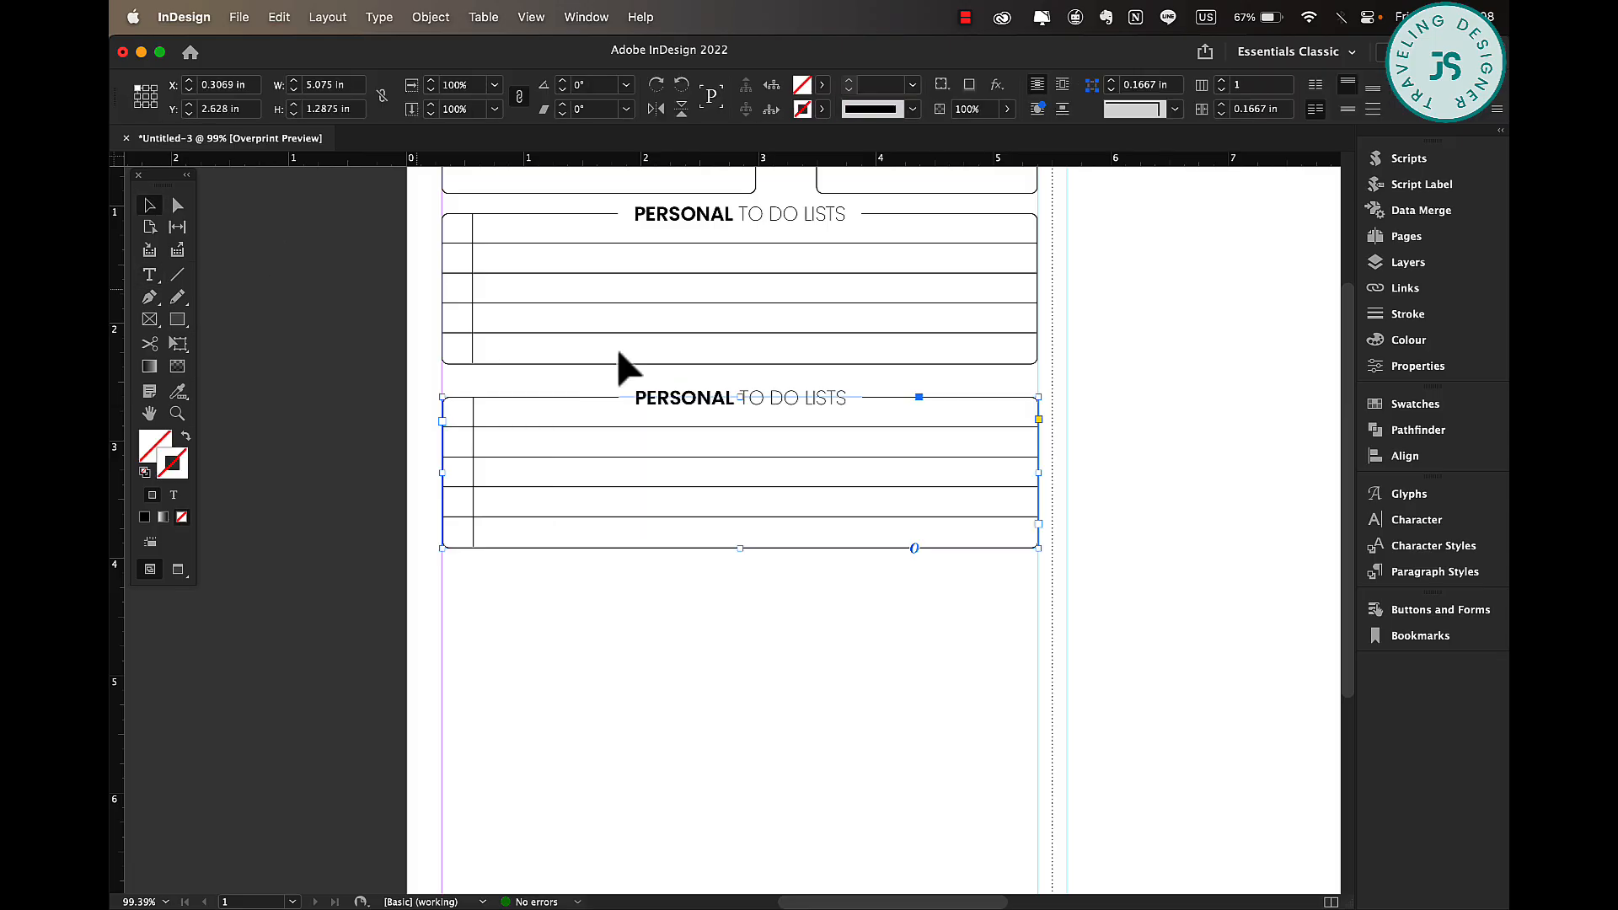
Change the word PERSONAL to WORK in the duplicated section's heading.
left_click(722, 404)
double_click(716, 399)
double_click(711, 384)
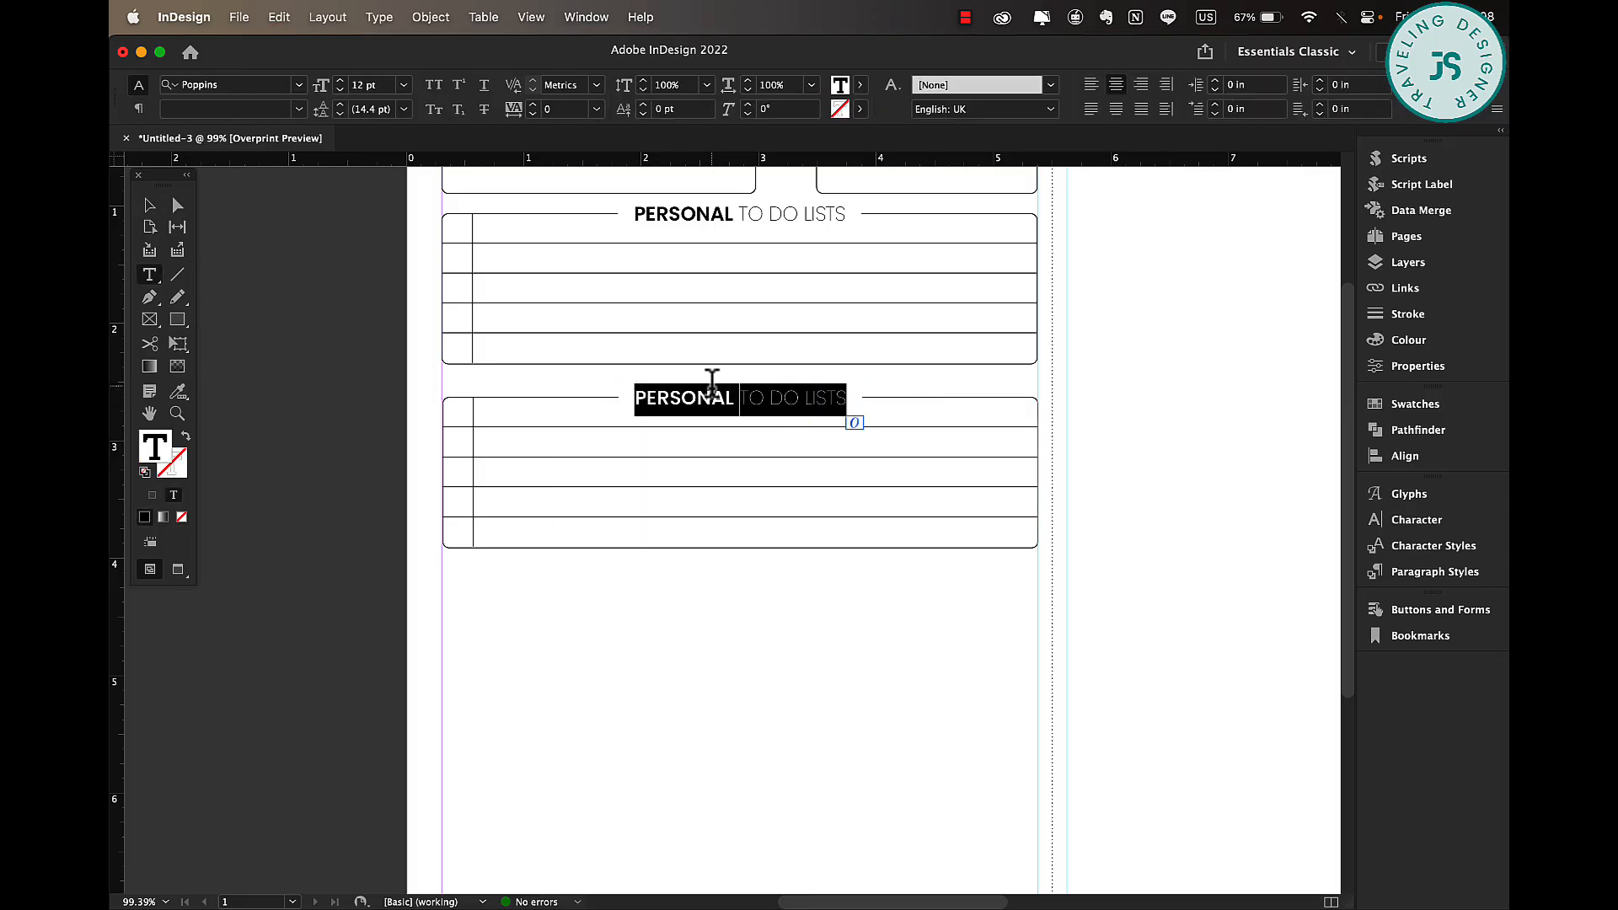
type("WORK")
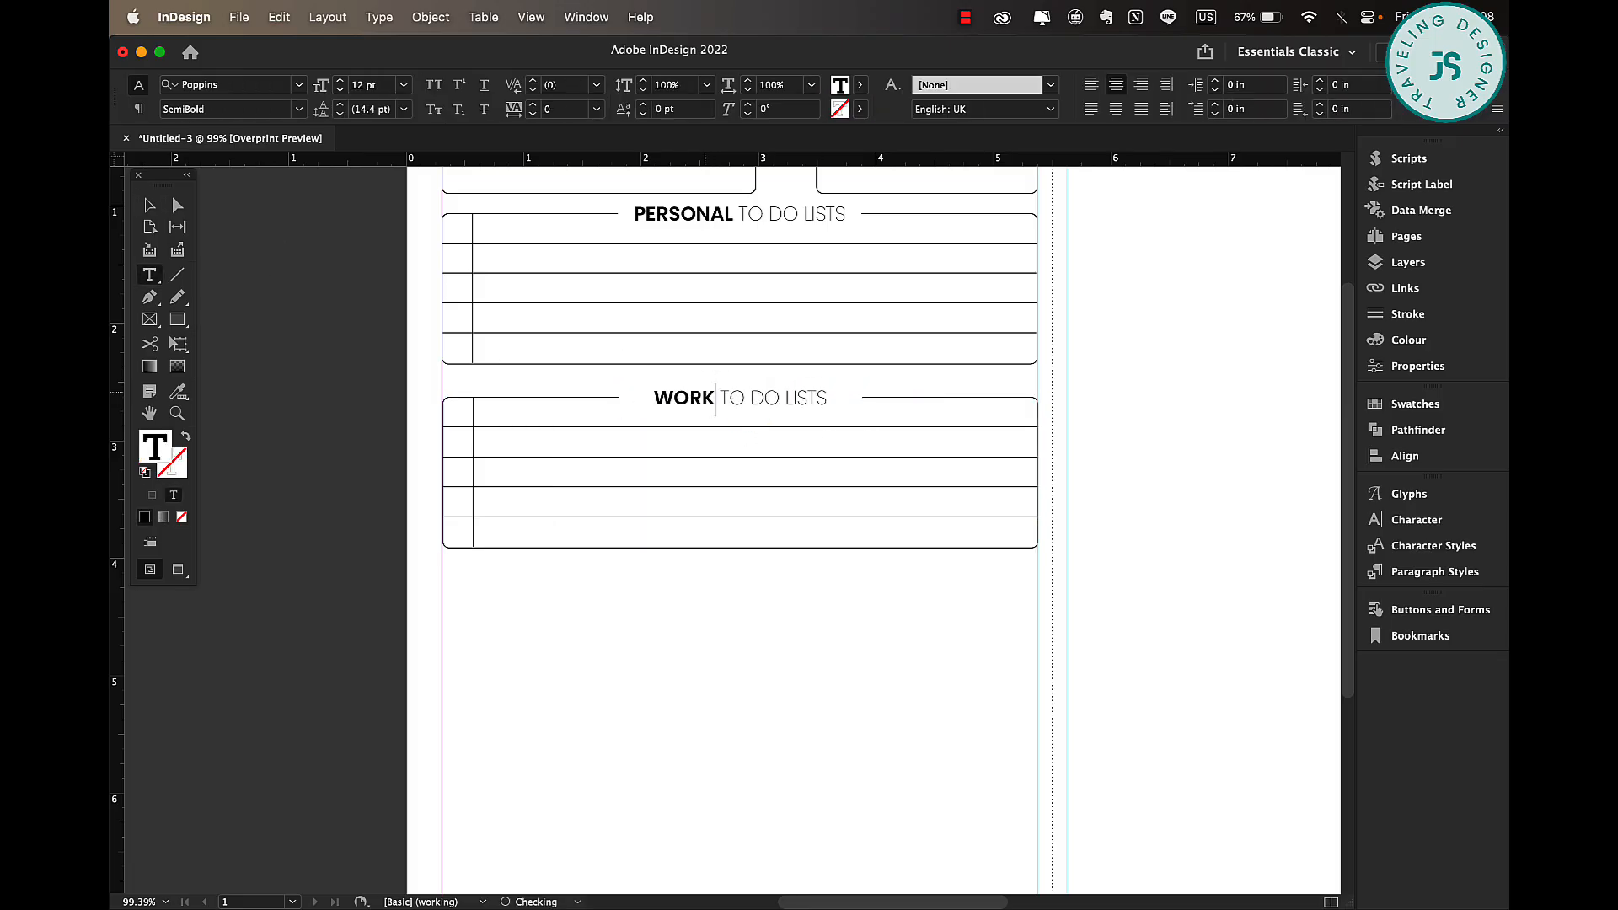
key("Escape")
Move the WORK TO DO LISTS section further down the page to make room for a longer personal list.
scroll(718, 686, "down", 3)
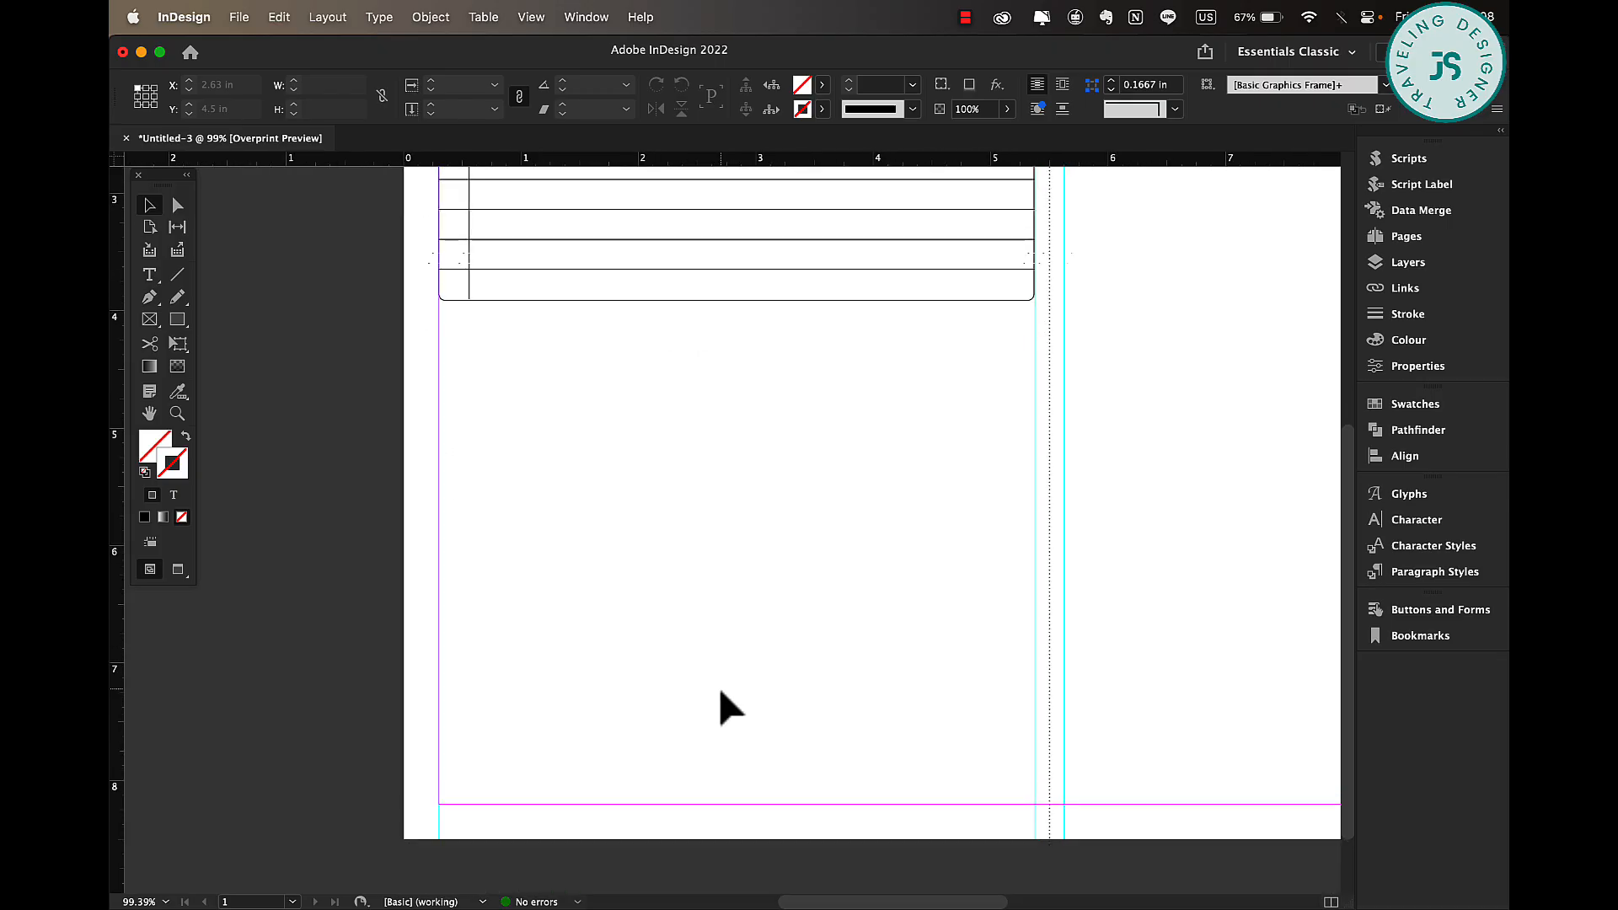
scroll(721, 692, "up", 3)
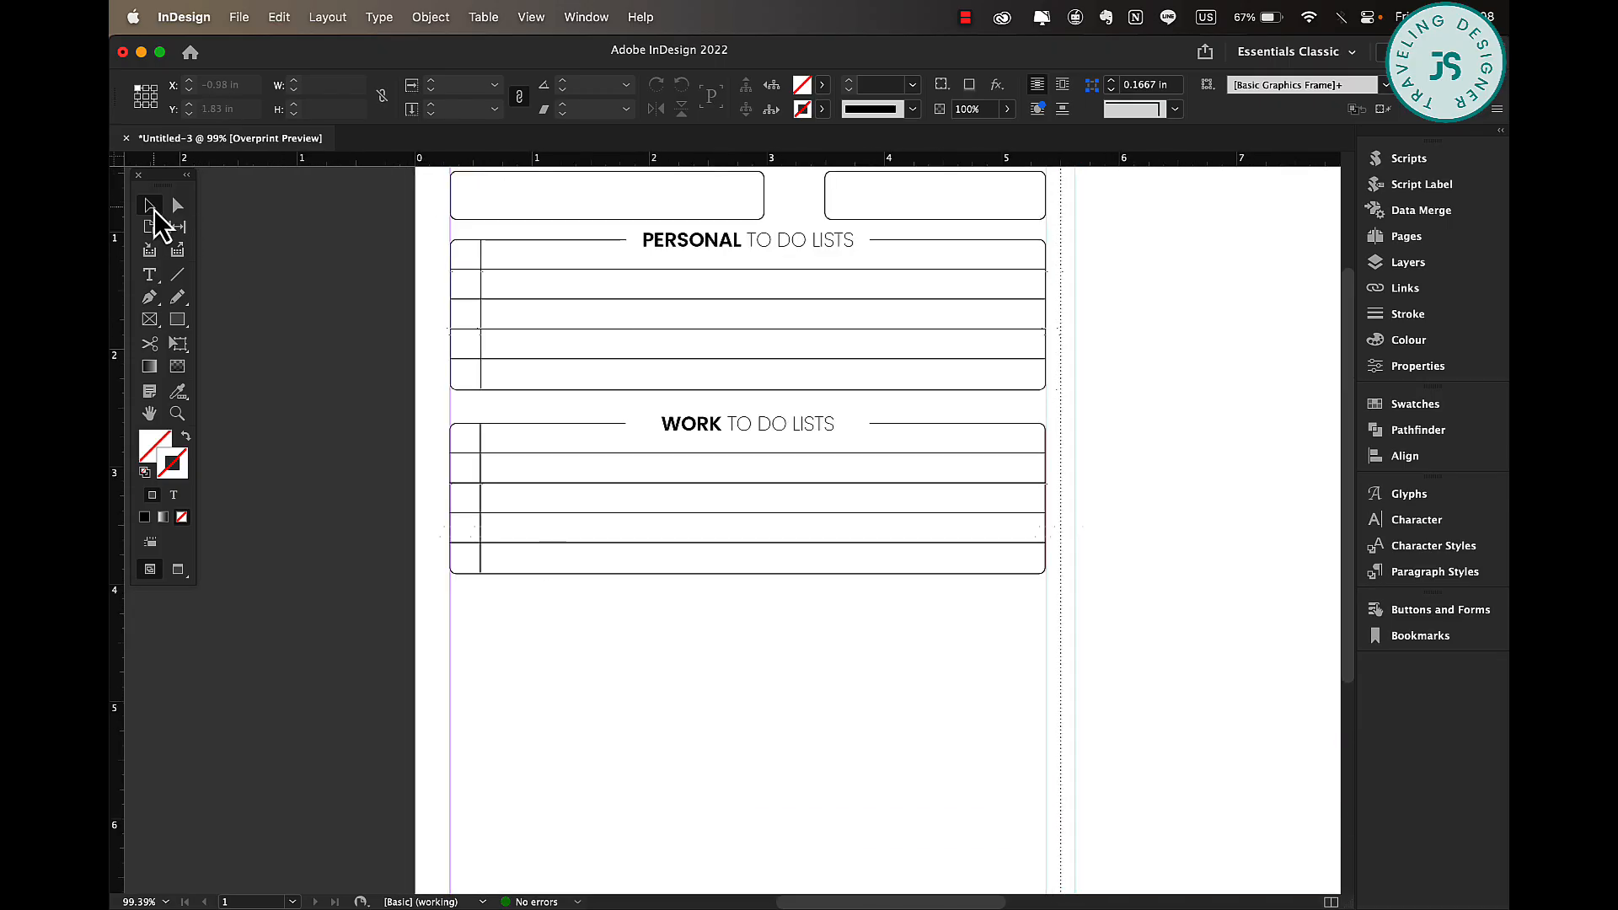
left_click_drag(797, 428, 801, 520)
Insert four more rows into the personal to-do table and fit its frame to the full table height.
key("t")
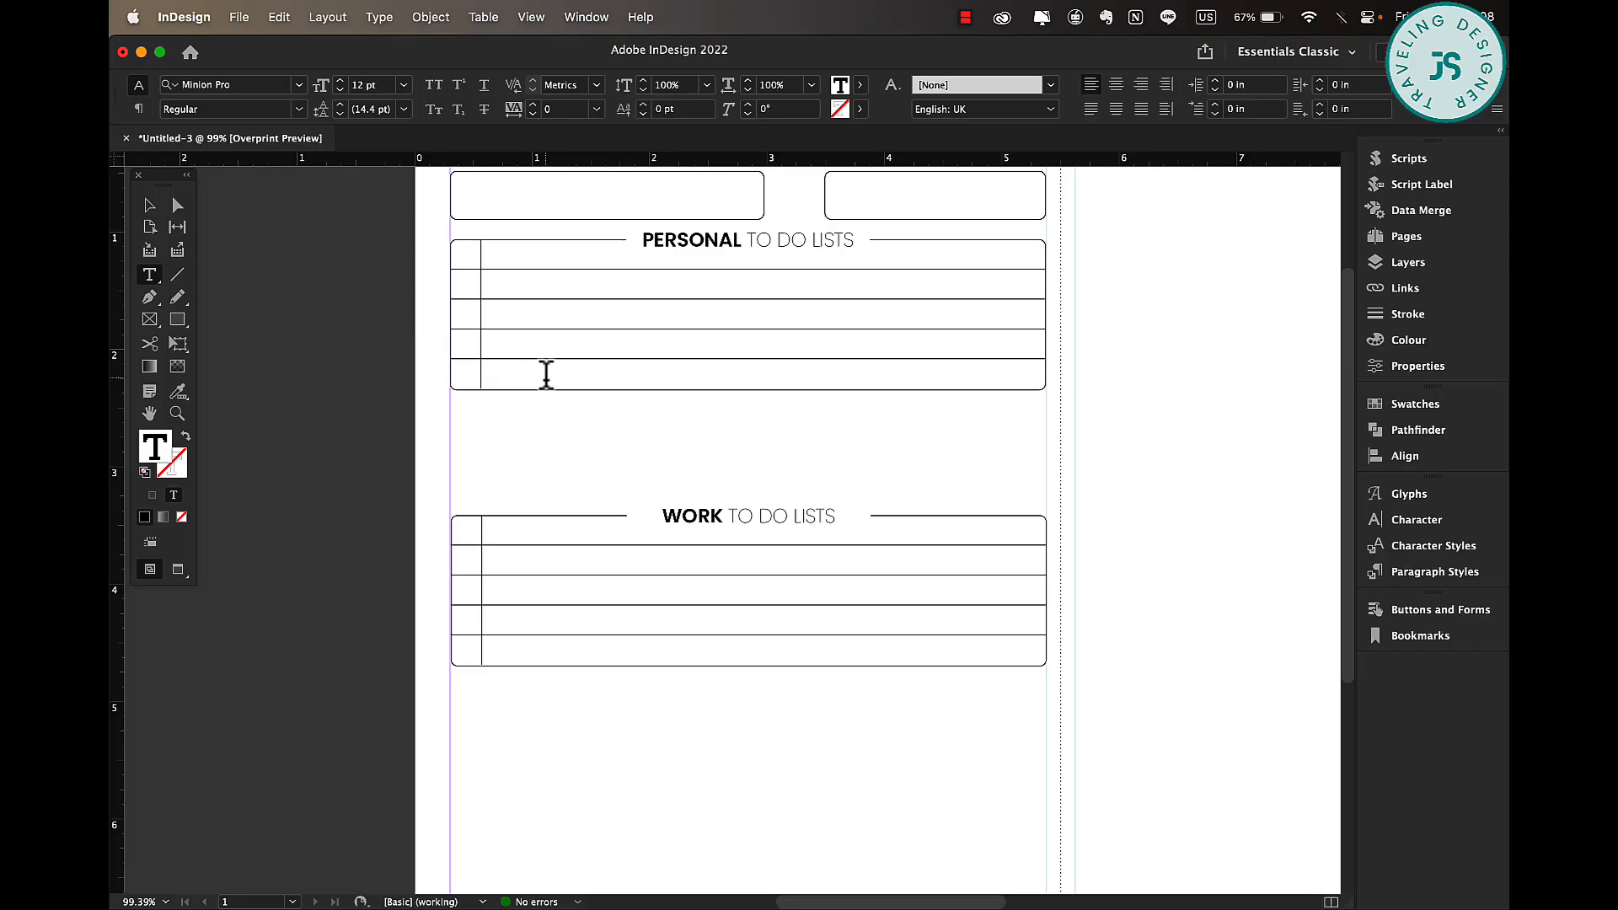
right_click(546, 383)
mouse_move(614, 678)
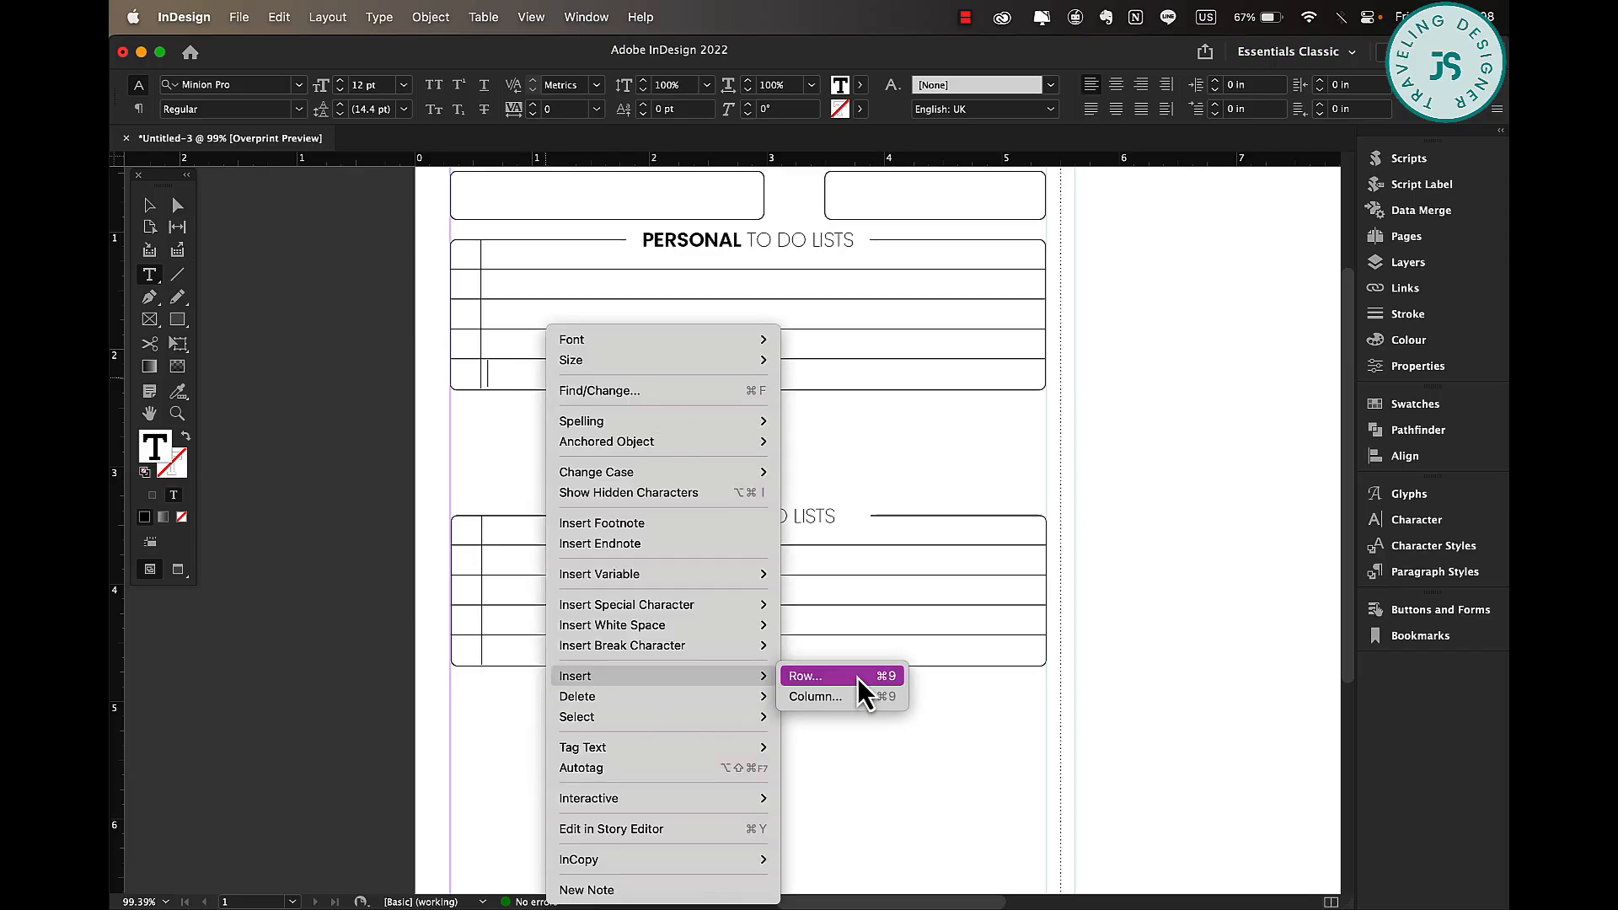
left_click(836, 680)
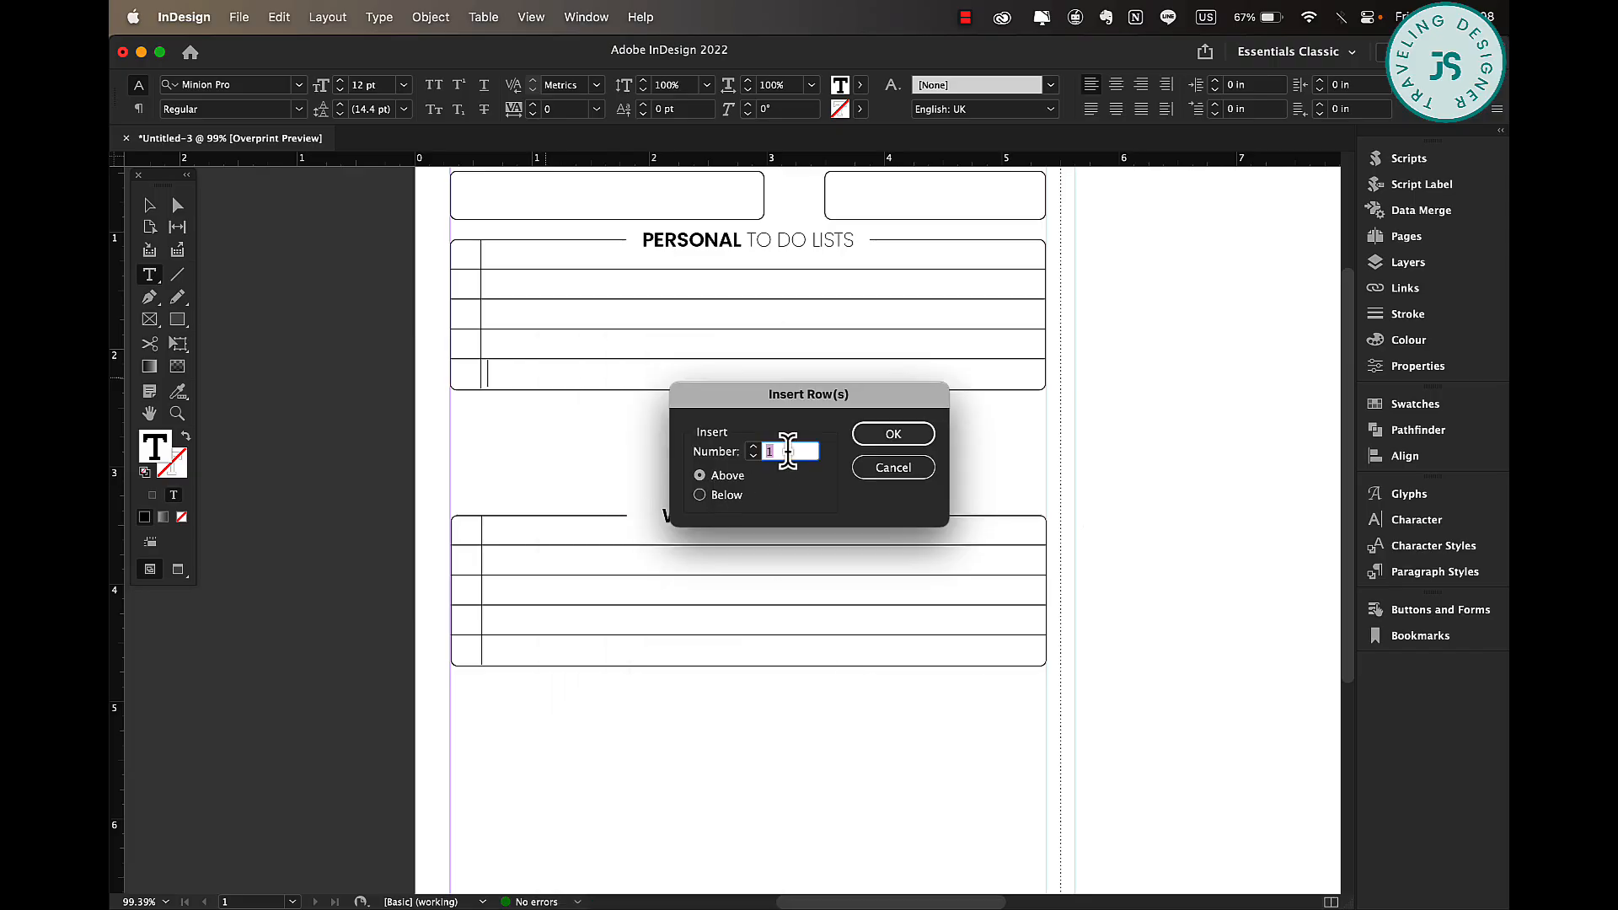
left_click(752, 449)
left_click(752, 448)
left_click(891, 435)
left_click(149, 205)
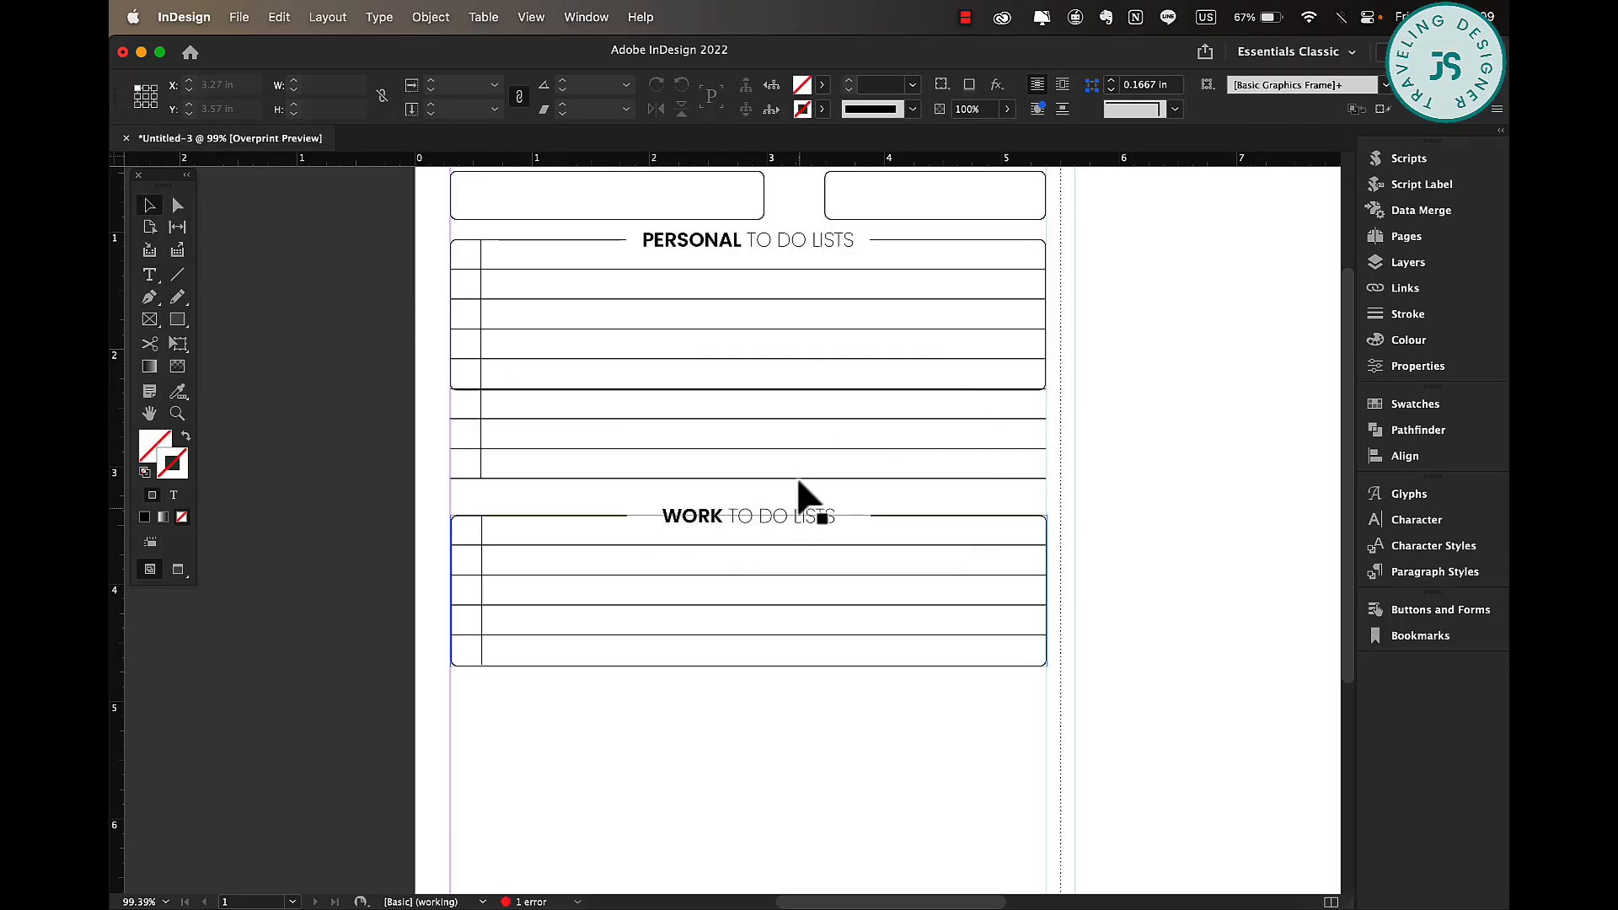
left_click(798, 482)
double_click(748, 482)
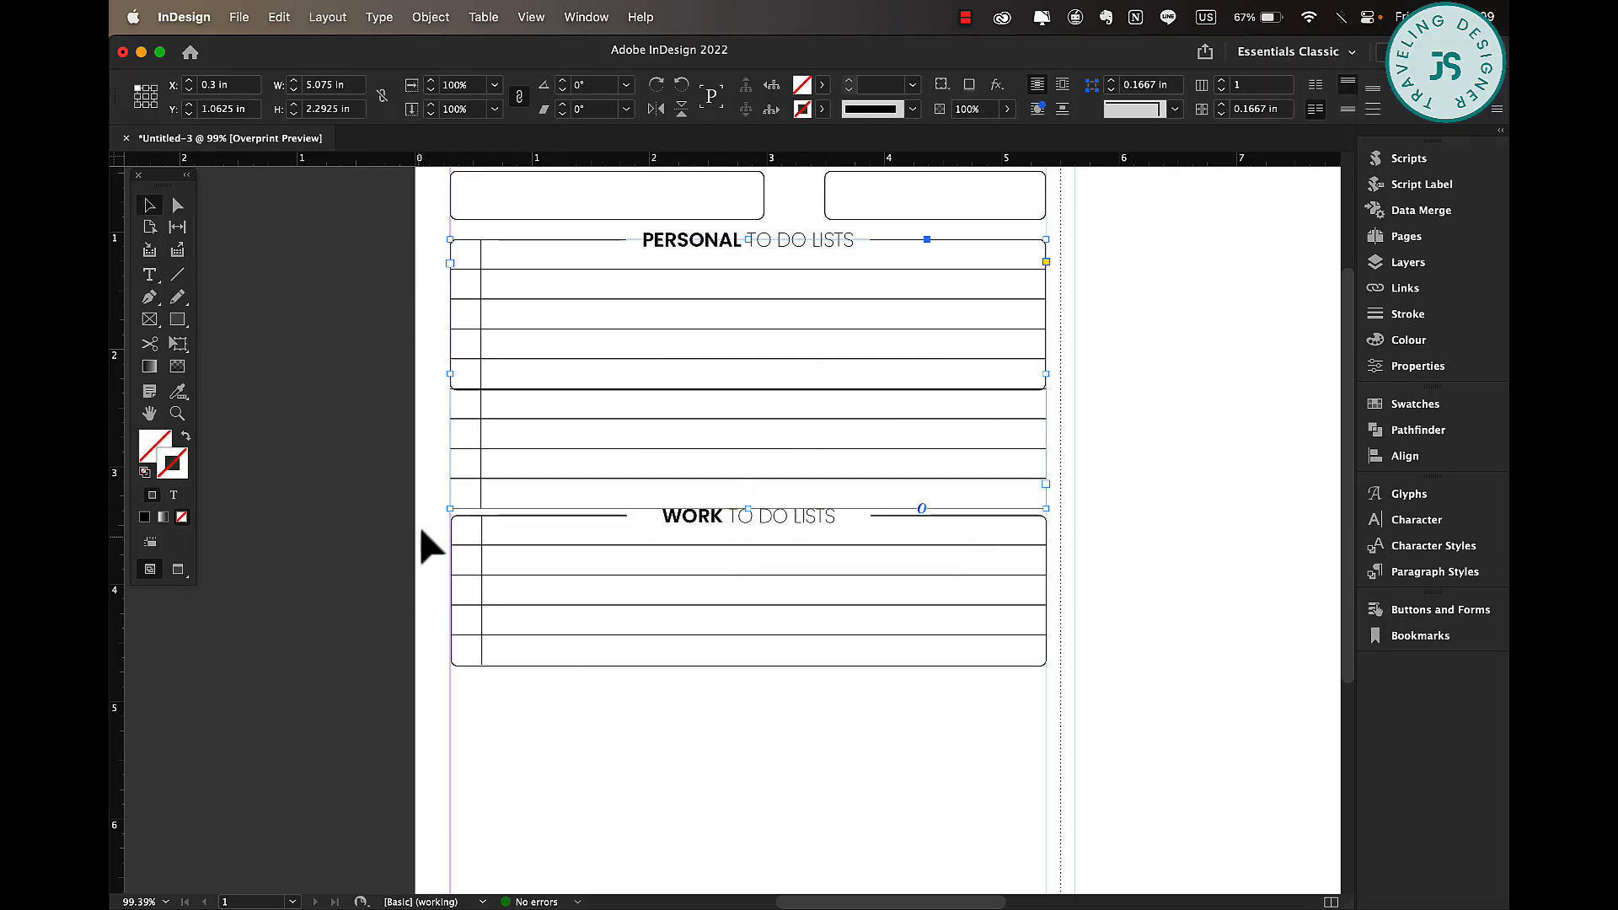
Delete the entire WORK TO DO LISTS section.
left_click_drag(421, 529, 788, 581)
key("Delete")
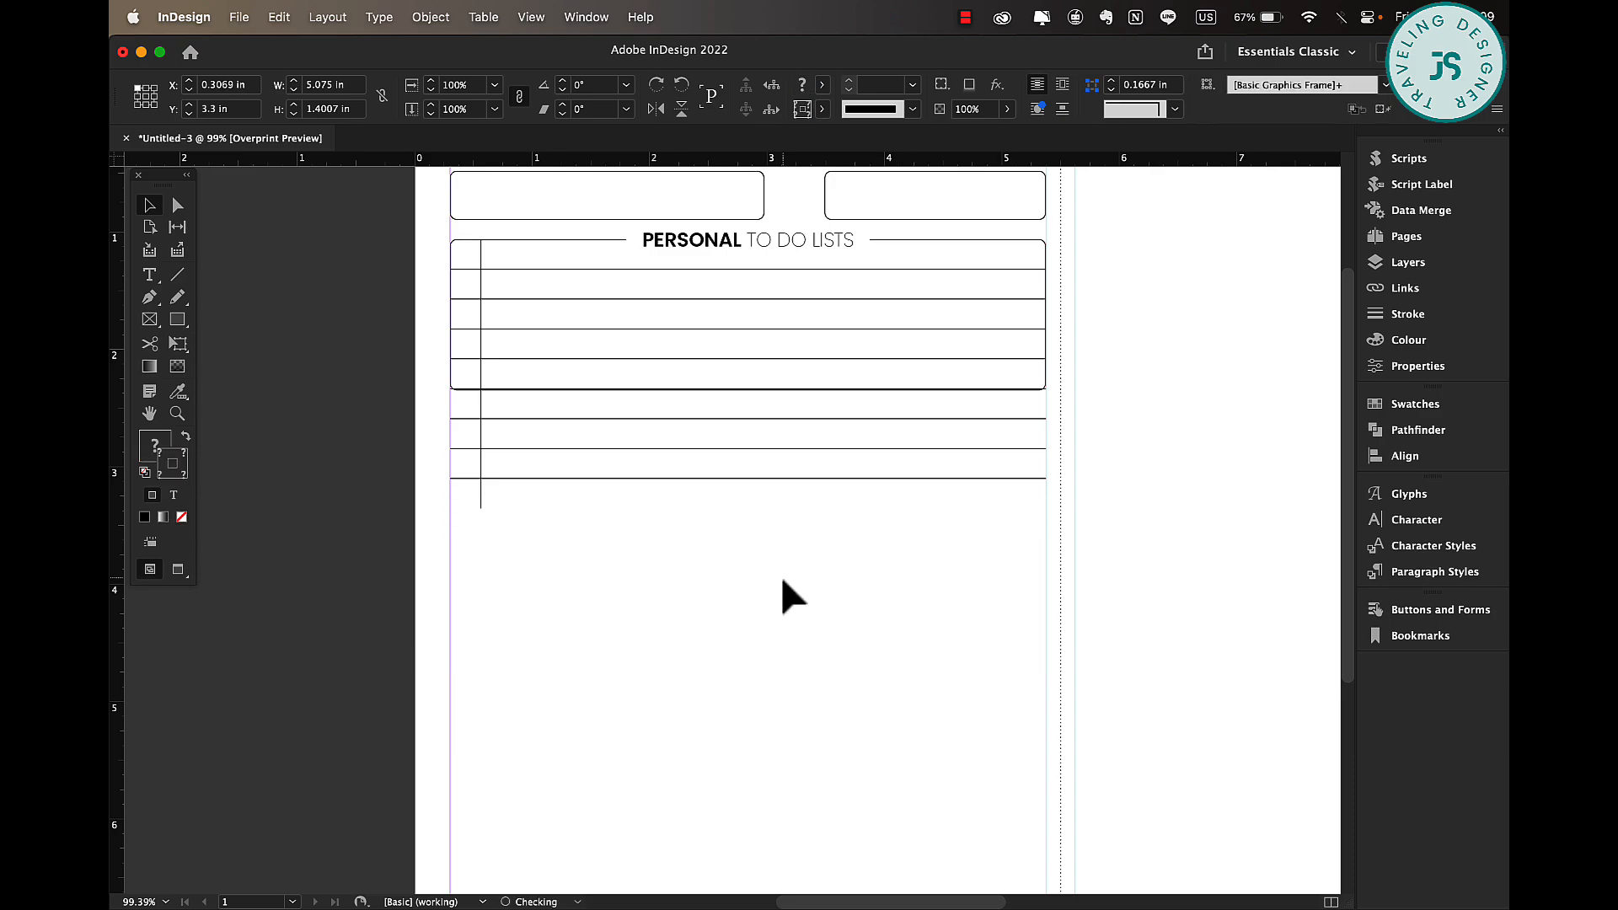
Send the personal to-do table's frame to the back of the stacking order.
left_click(767, 427)
mouse_move(748, 510)
left_mouse_down()
mouse_move(748, 566)
mouse_move(748, 508)
left_mouse_up()
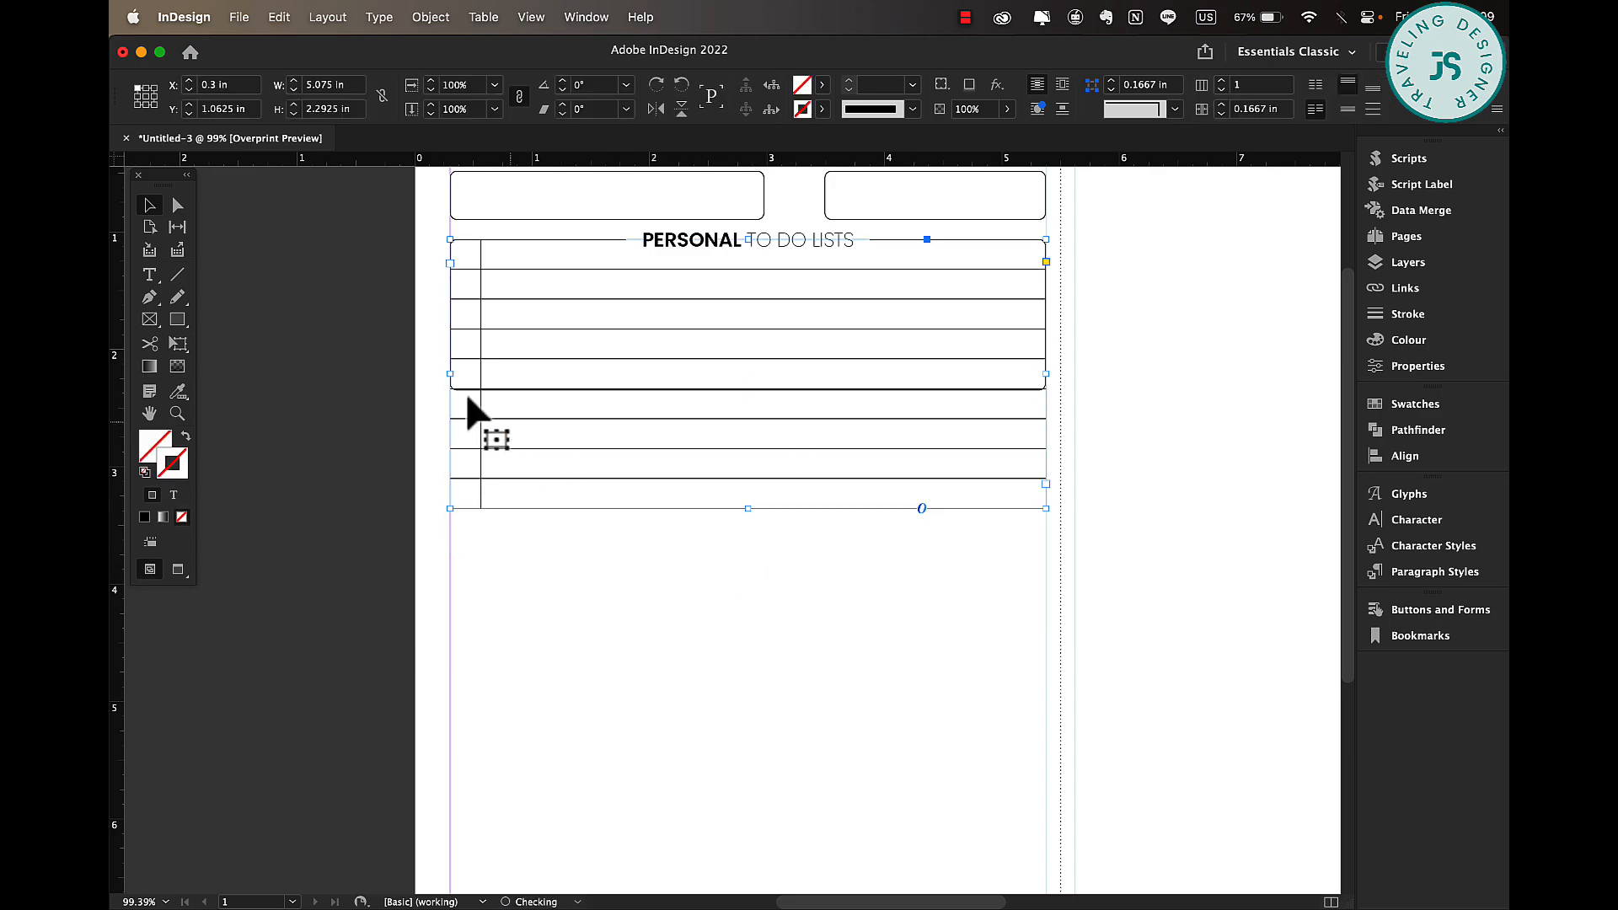
right_click(1041, 252)
mouse_move(1121, 476)
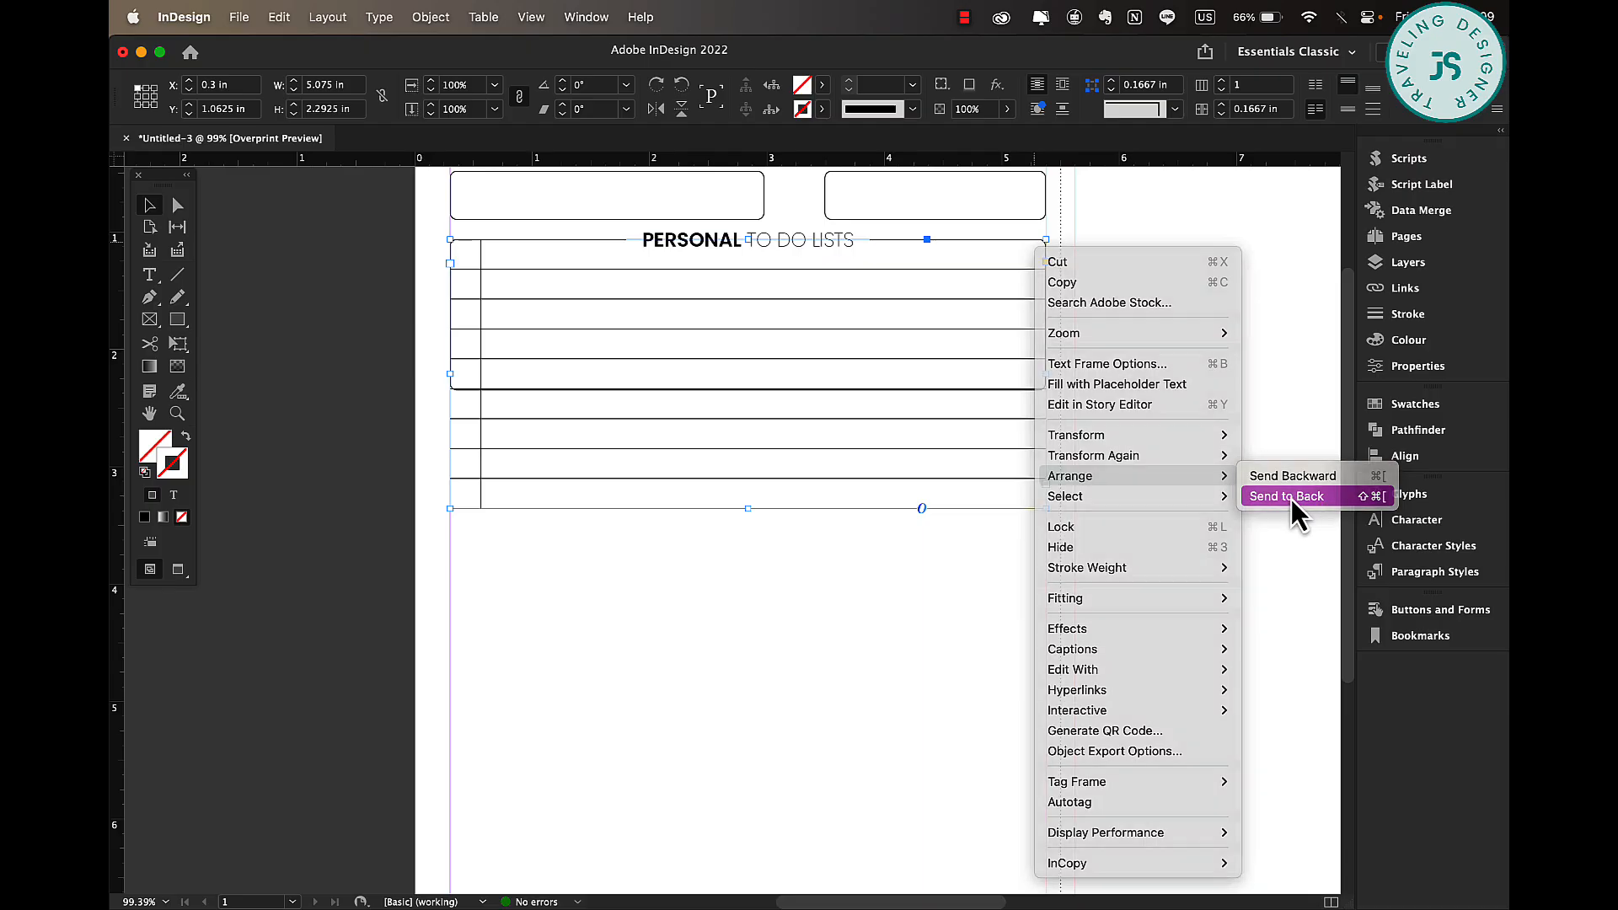
left_click(1291, 497)
Extend the personal section's rounded box downward to the bottom edge of the lengthened table.
left_click(1084, 267)
left_click(1044, 247)
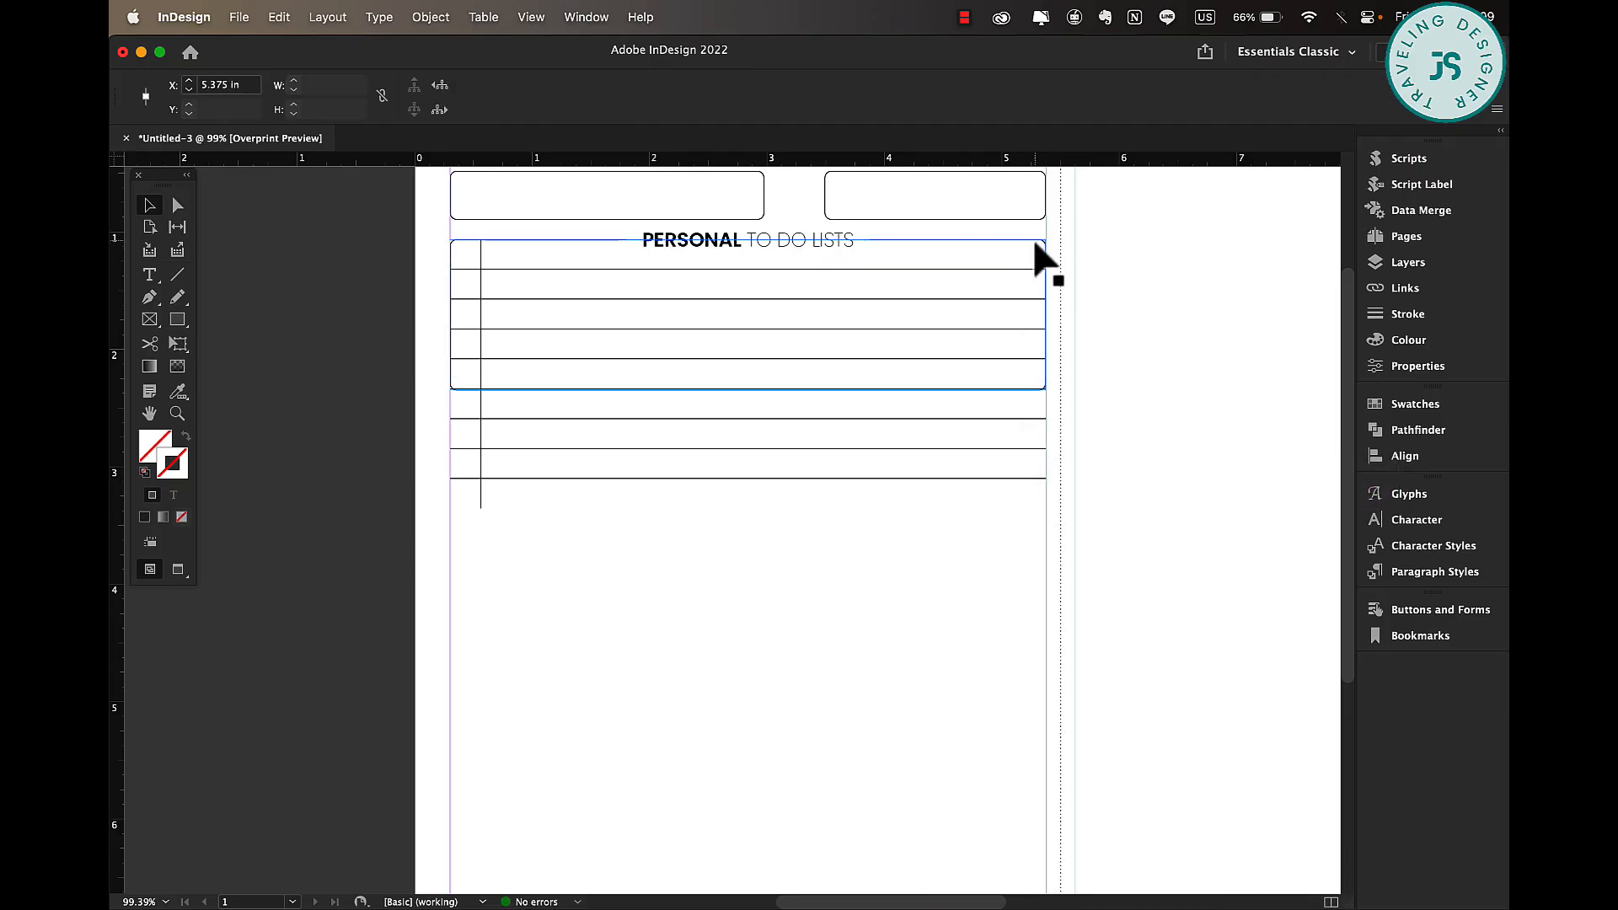
left_click_drag(747, 390, 747, 509)
left_click(396, 498)
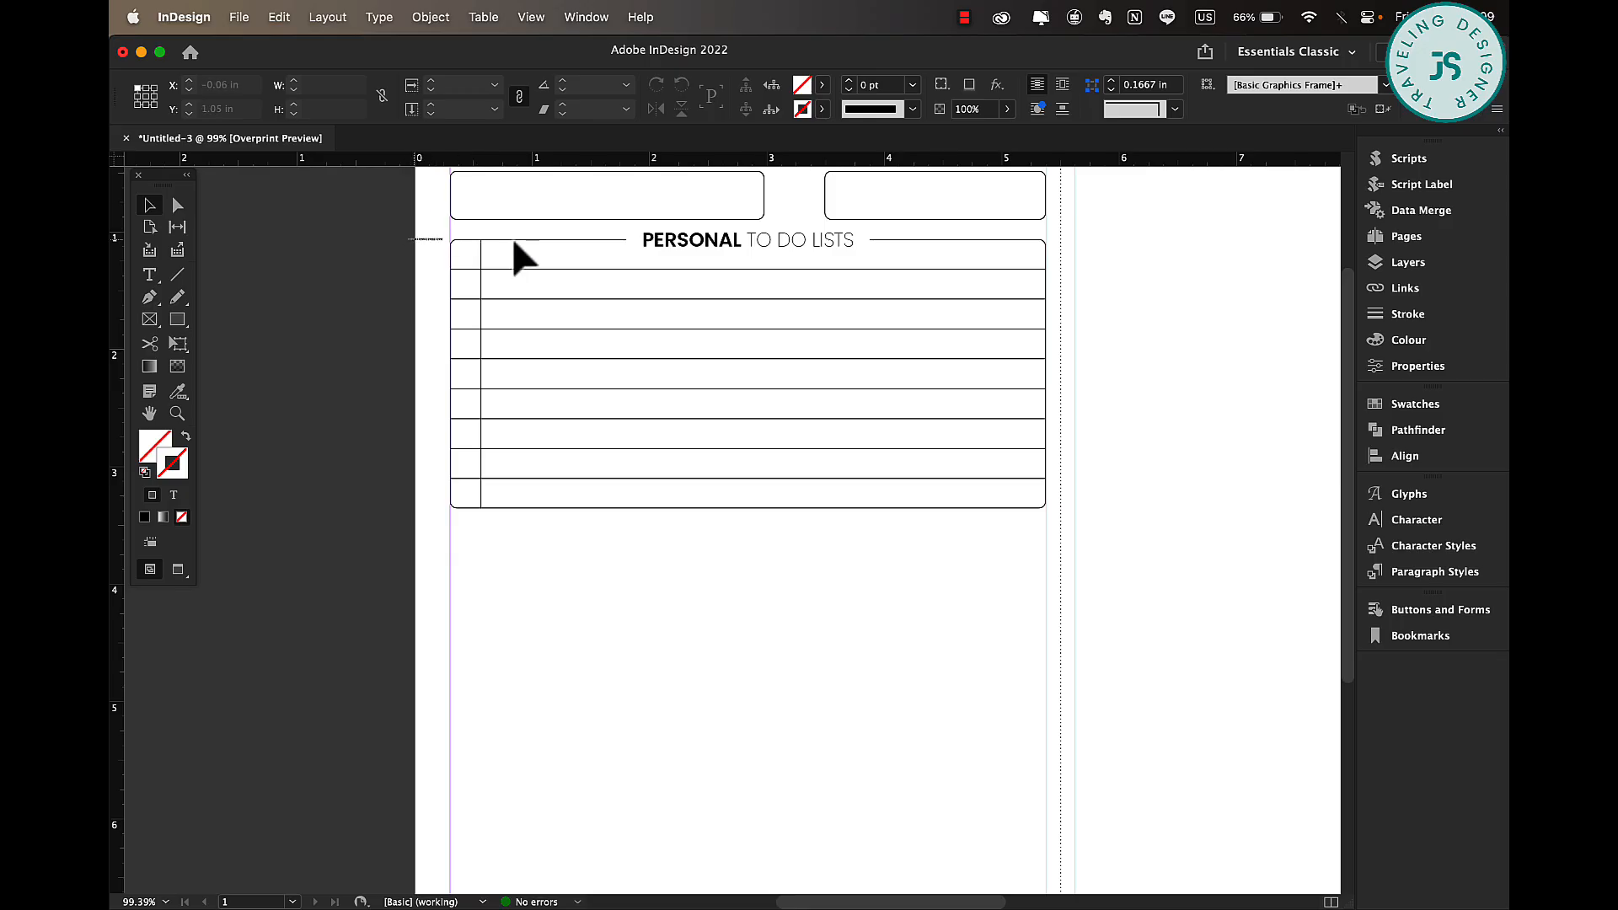
Duplicate the lengthened personal to-do section directly below, with its heading frame's top at about Y 3.42 in.
left_click_drag(512, 237, 868, 361)
left_click_drag(816, 245, 817, 535)
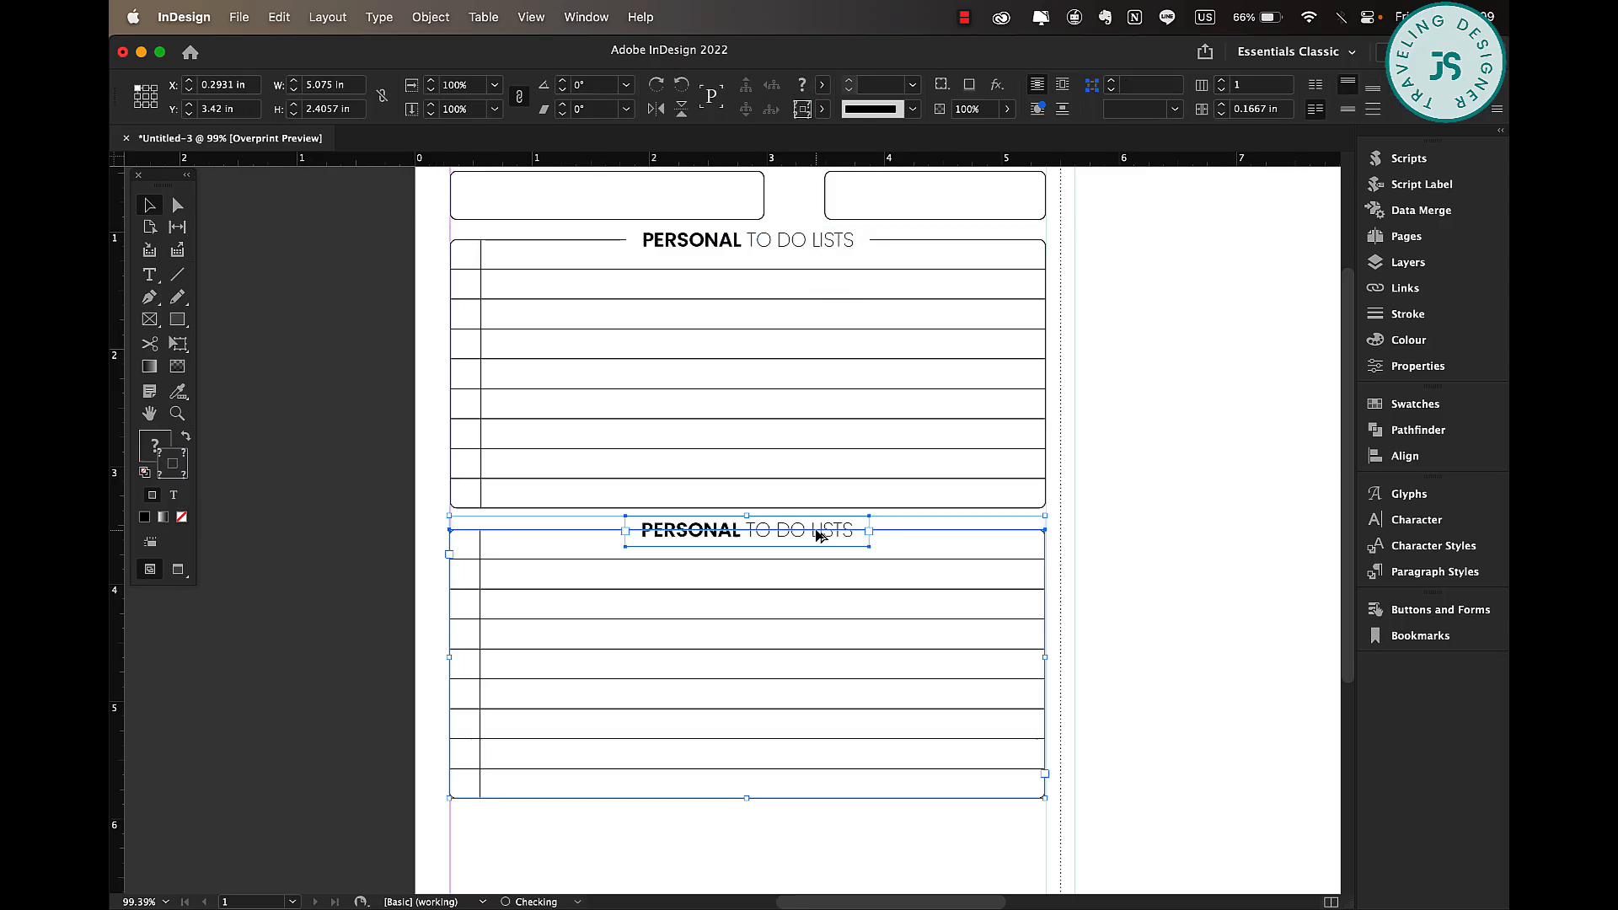
Change the word PERSONAL to WORK in the duplicated lower section's heading.
left_click(432, 515)
left_click(680, 527)
left_click(1083, 540)
double_click(703, 526)
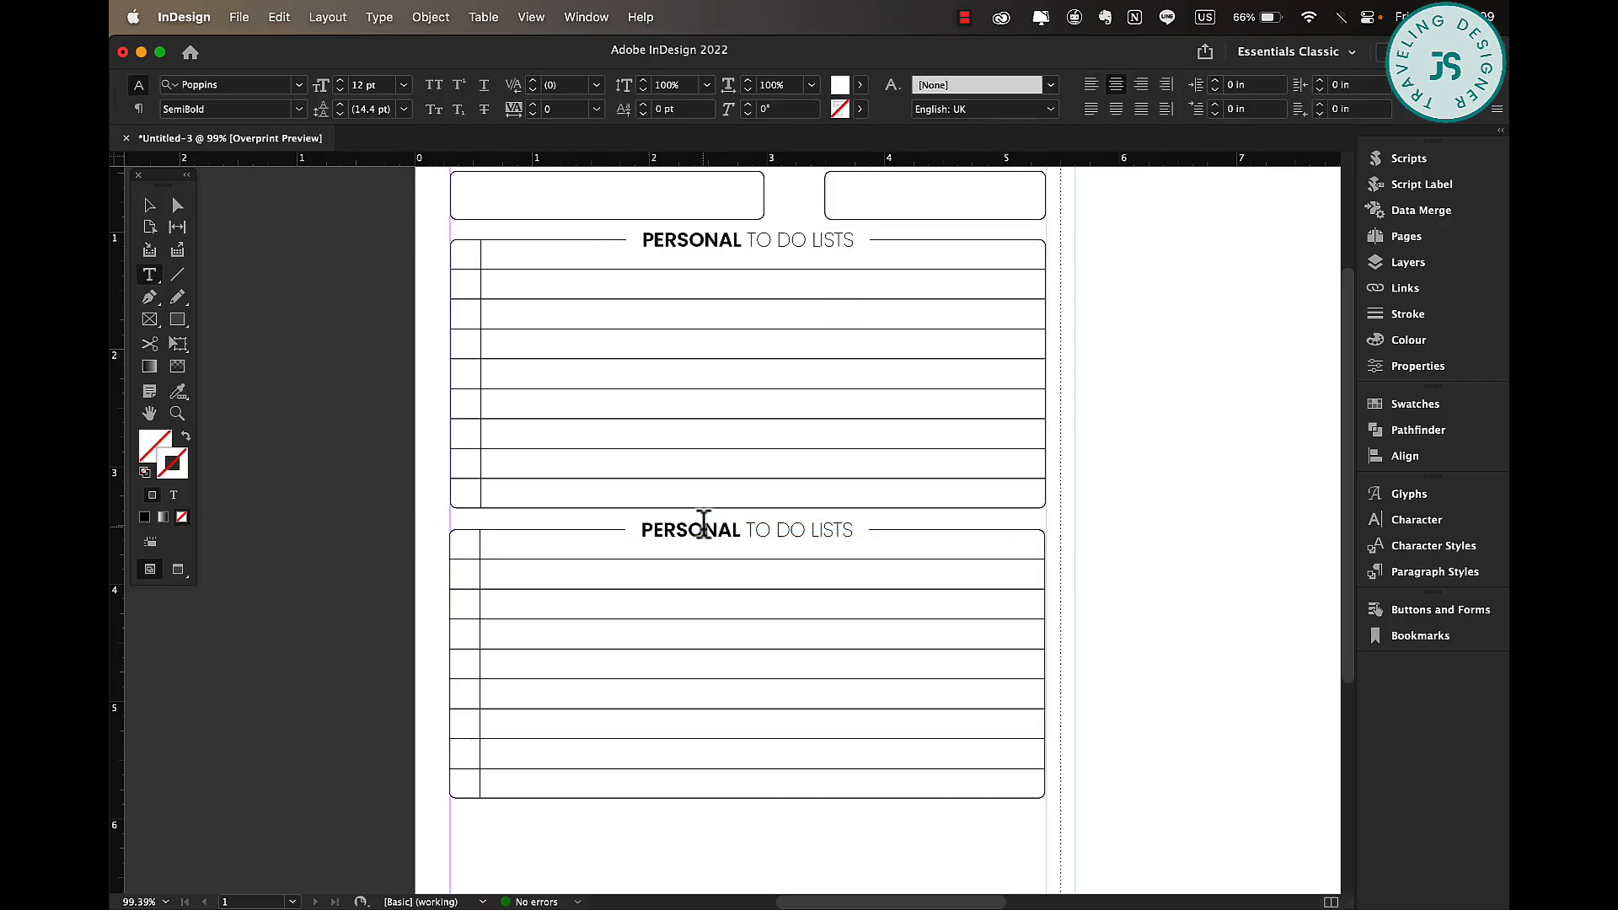
double_click(704, 524)
type("WORK")
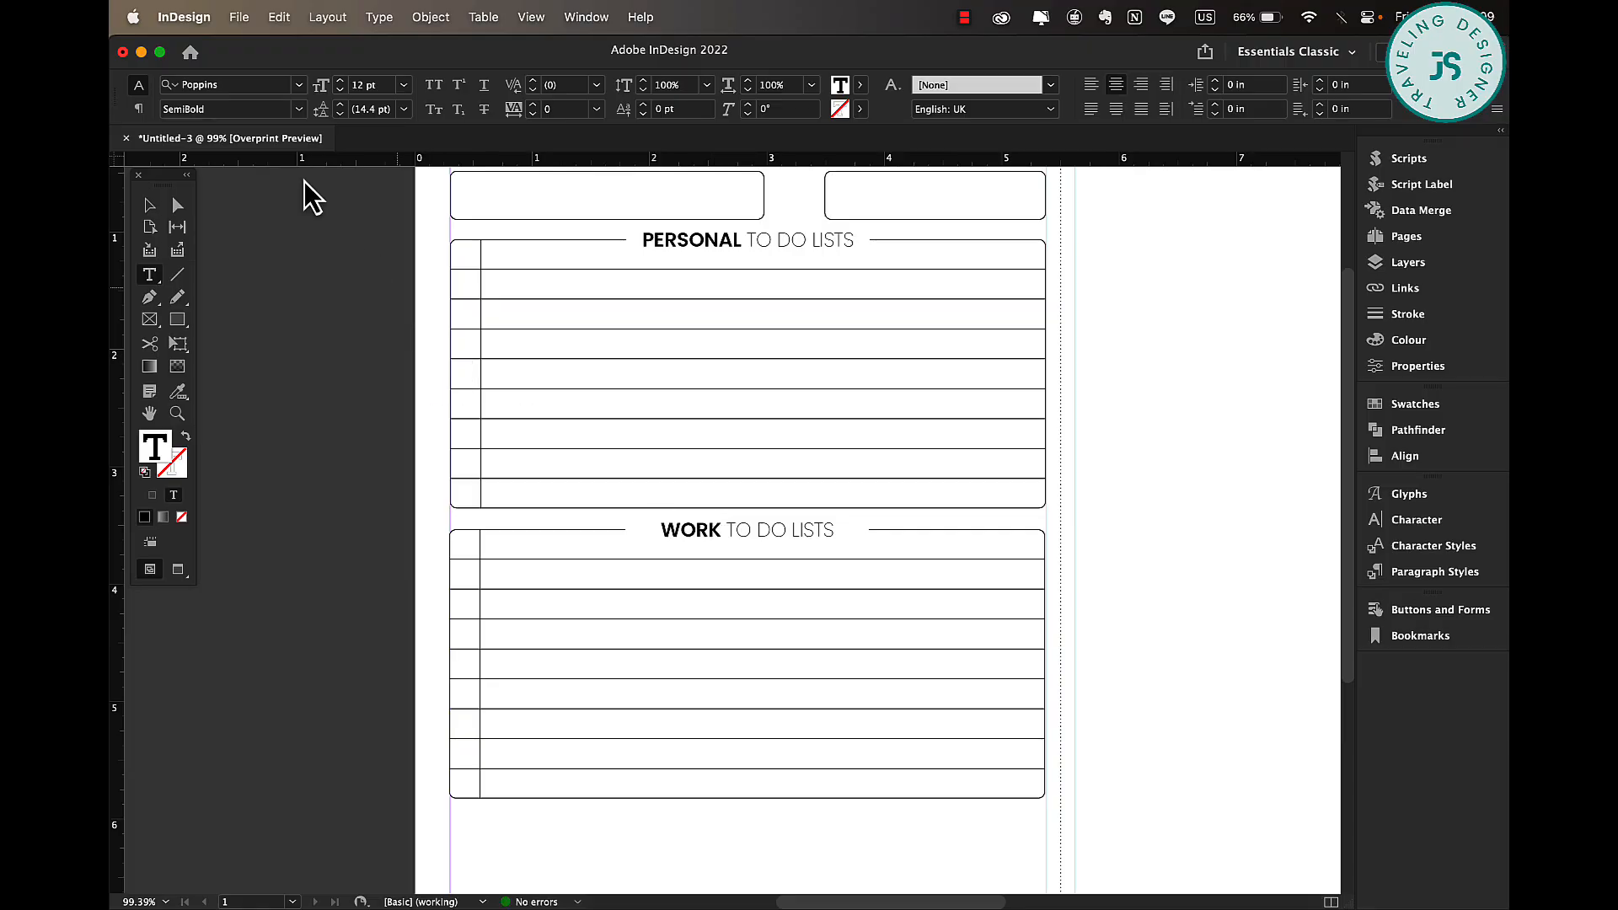
left_click(150, 204)
Align the left edges of the personal and work to-do list groups.
left_click(434, 561)
left_click(573, 561)
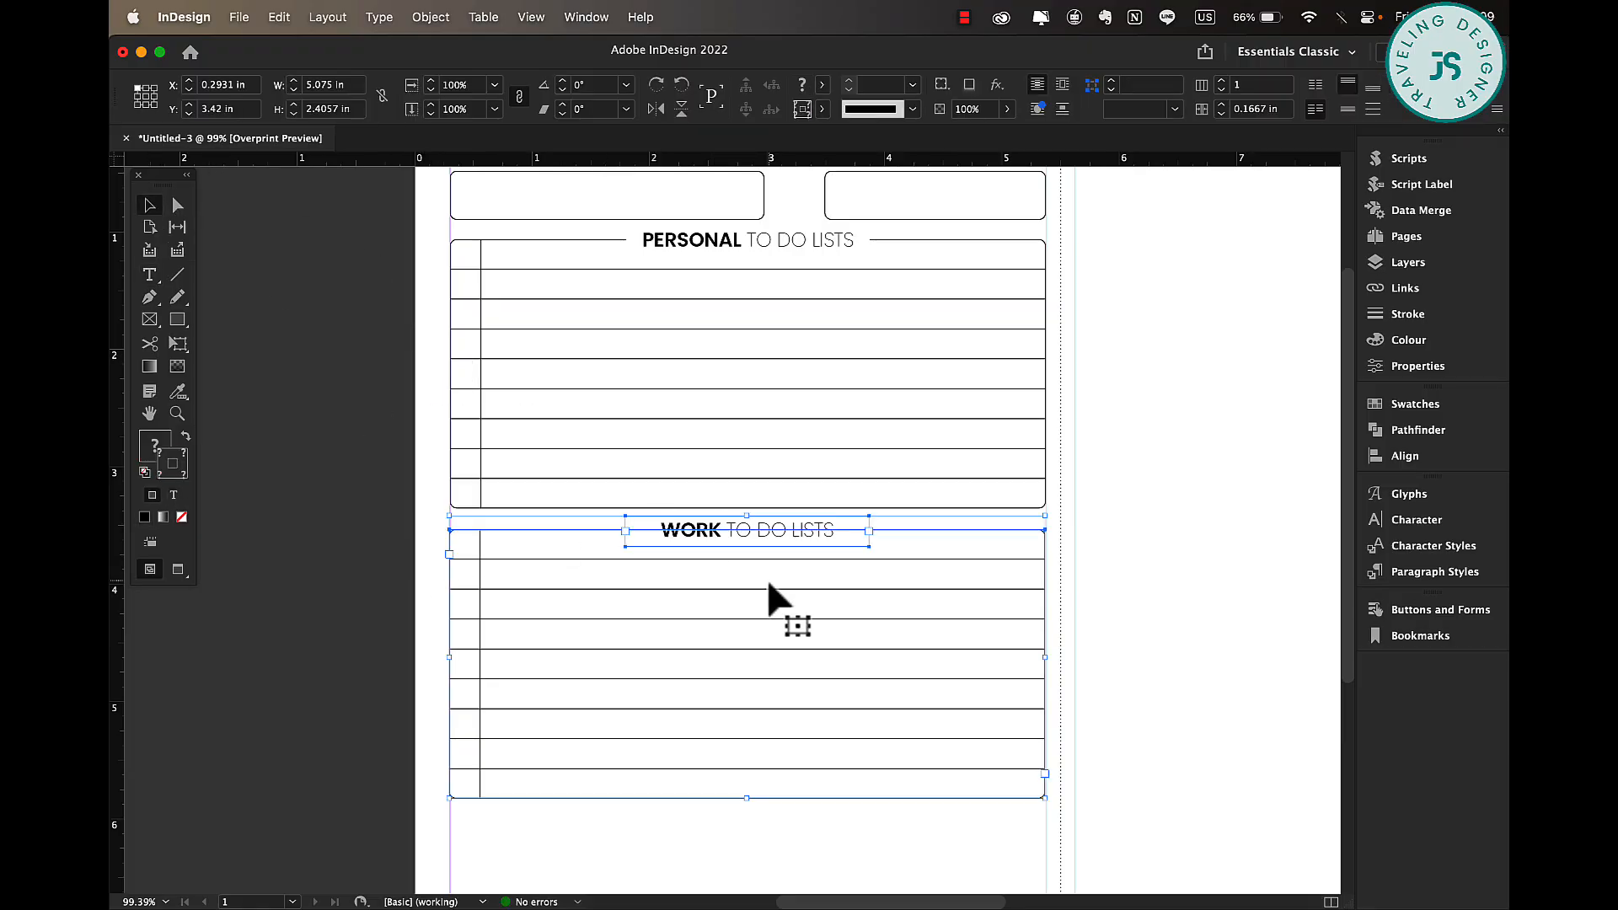
left_click(786, 270)
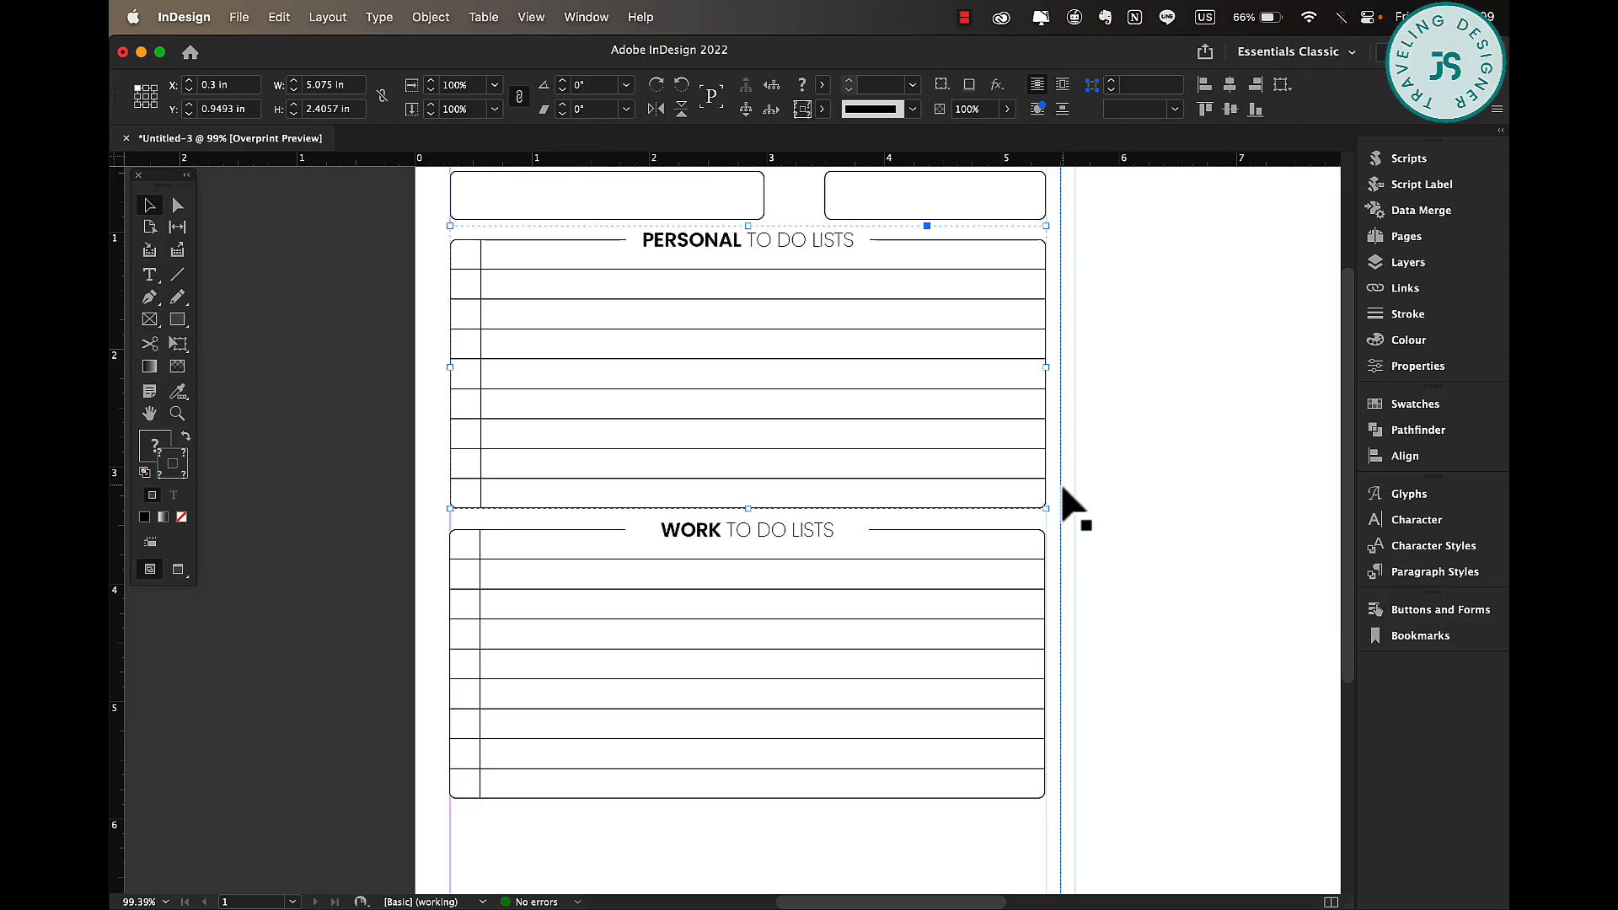
left_click(464, 555)
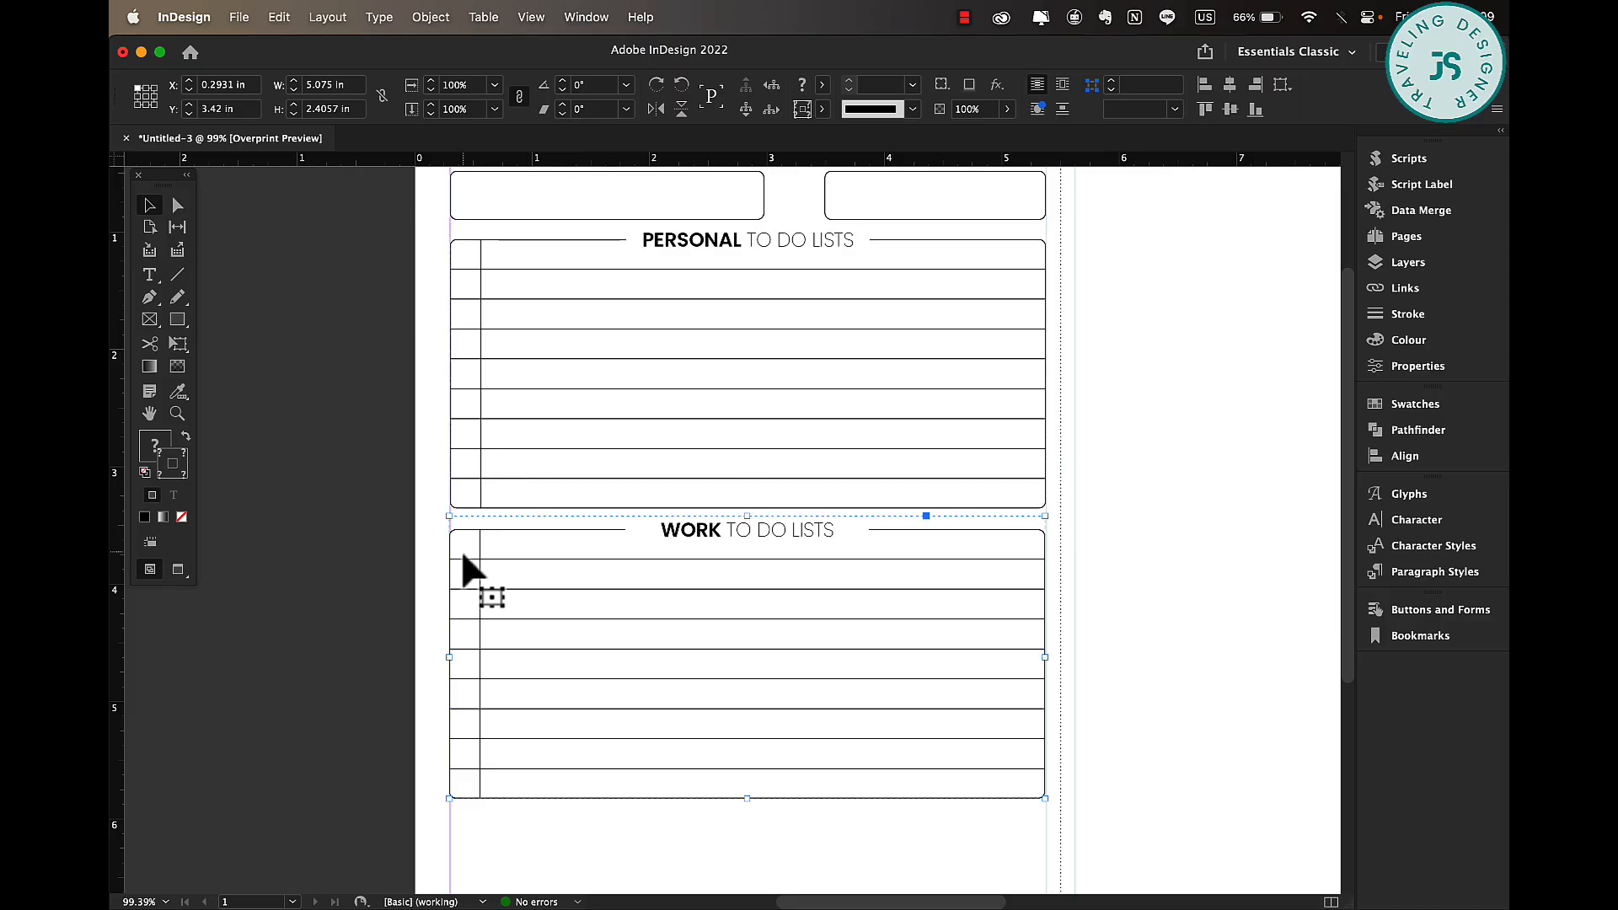
left_click(525, 410, "shift")
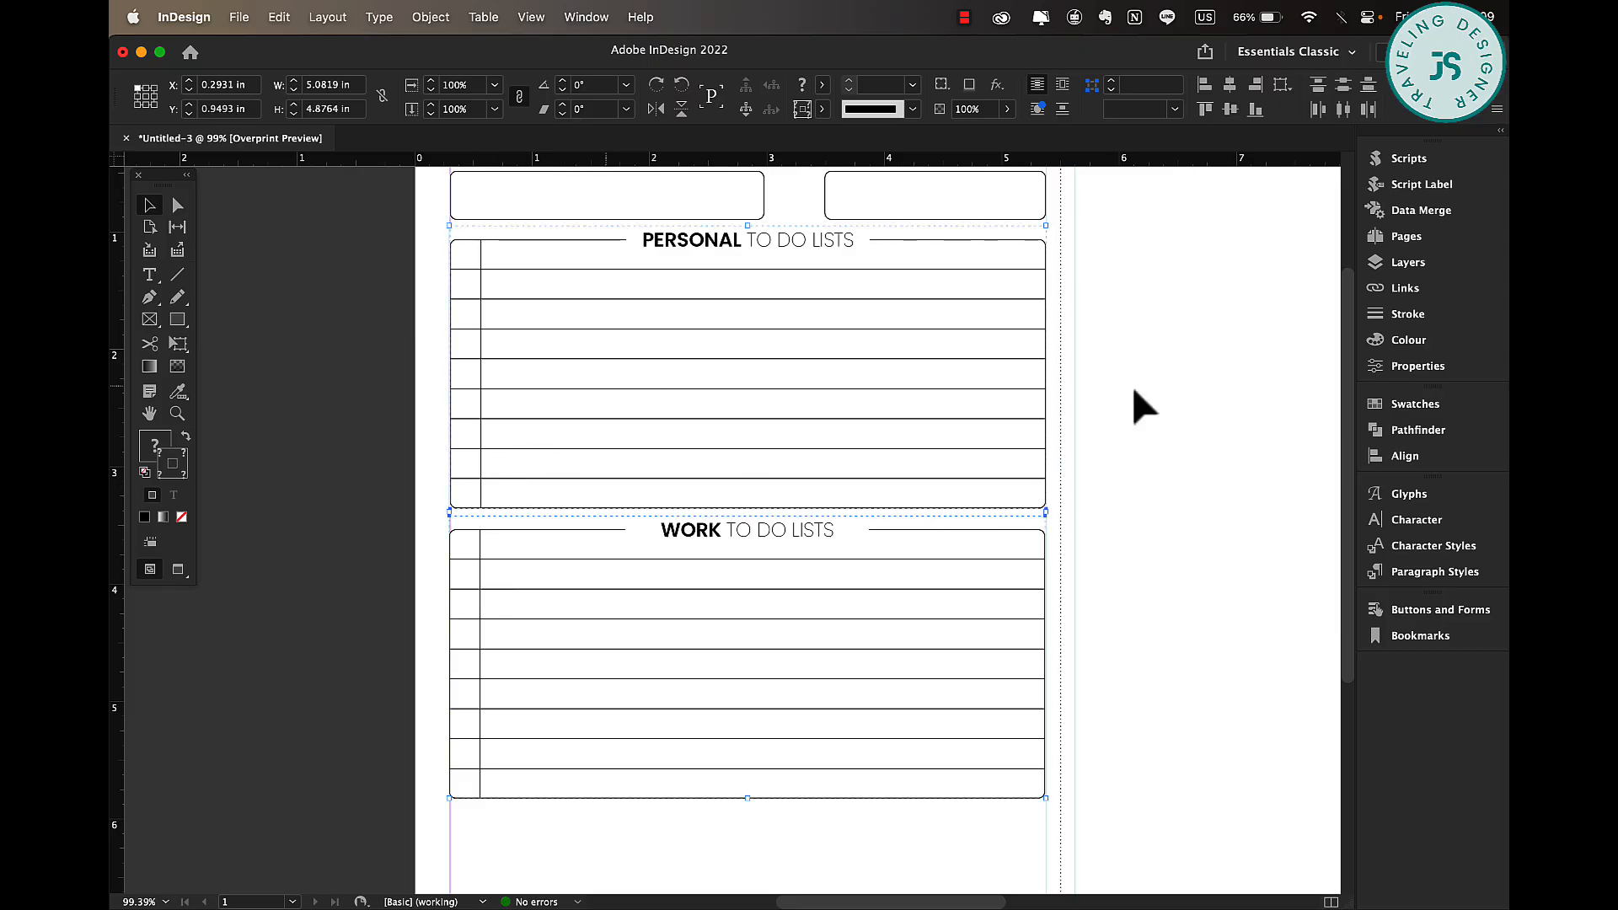
left_click(1378, 456)
left_click(1148, 451)
left_click(1086, 531)
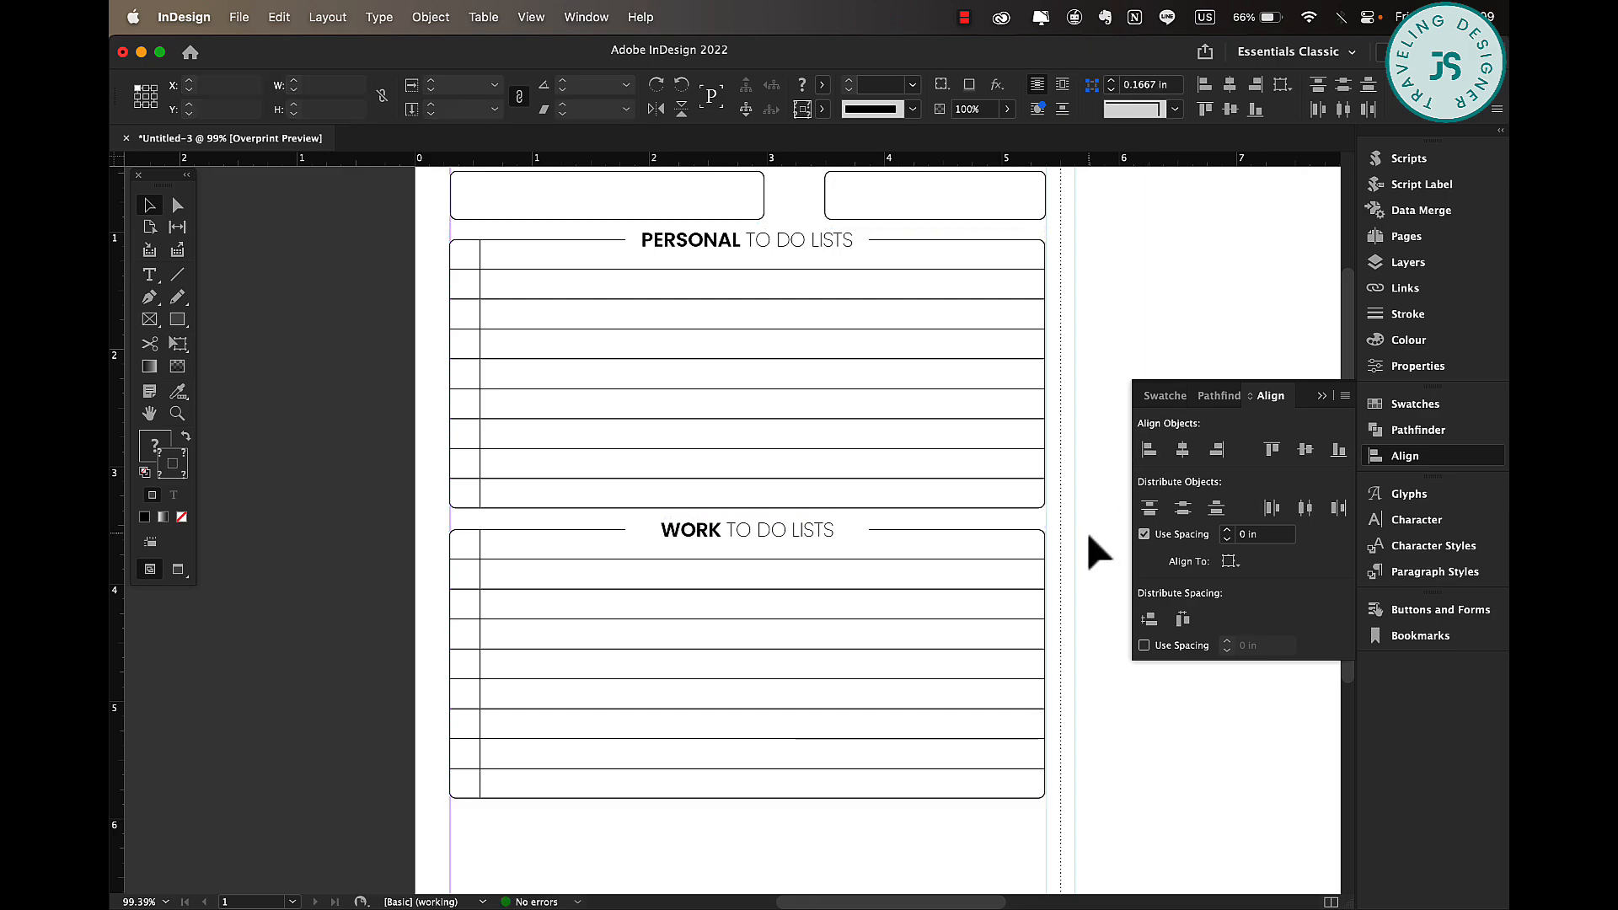
Duplicate the TODAY'S INTENTION section below the work table with a taller, column-wide box, and retitle it GOOD THINGS THAT HAPPENED TODAY.
scroll(1085, 531, "up", 3)
left_click_drag(659, 325, 682, 325)
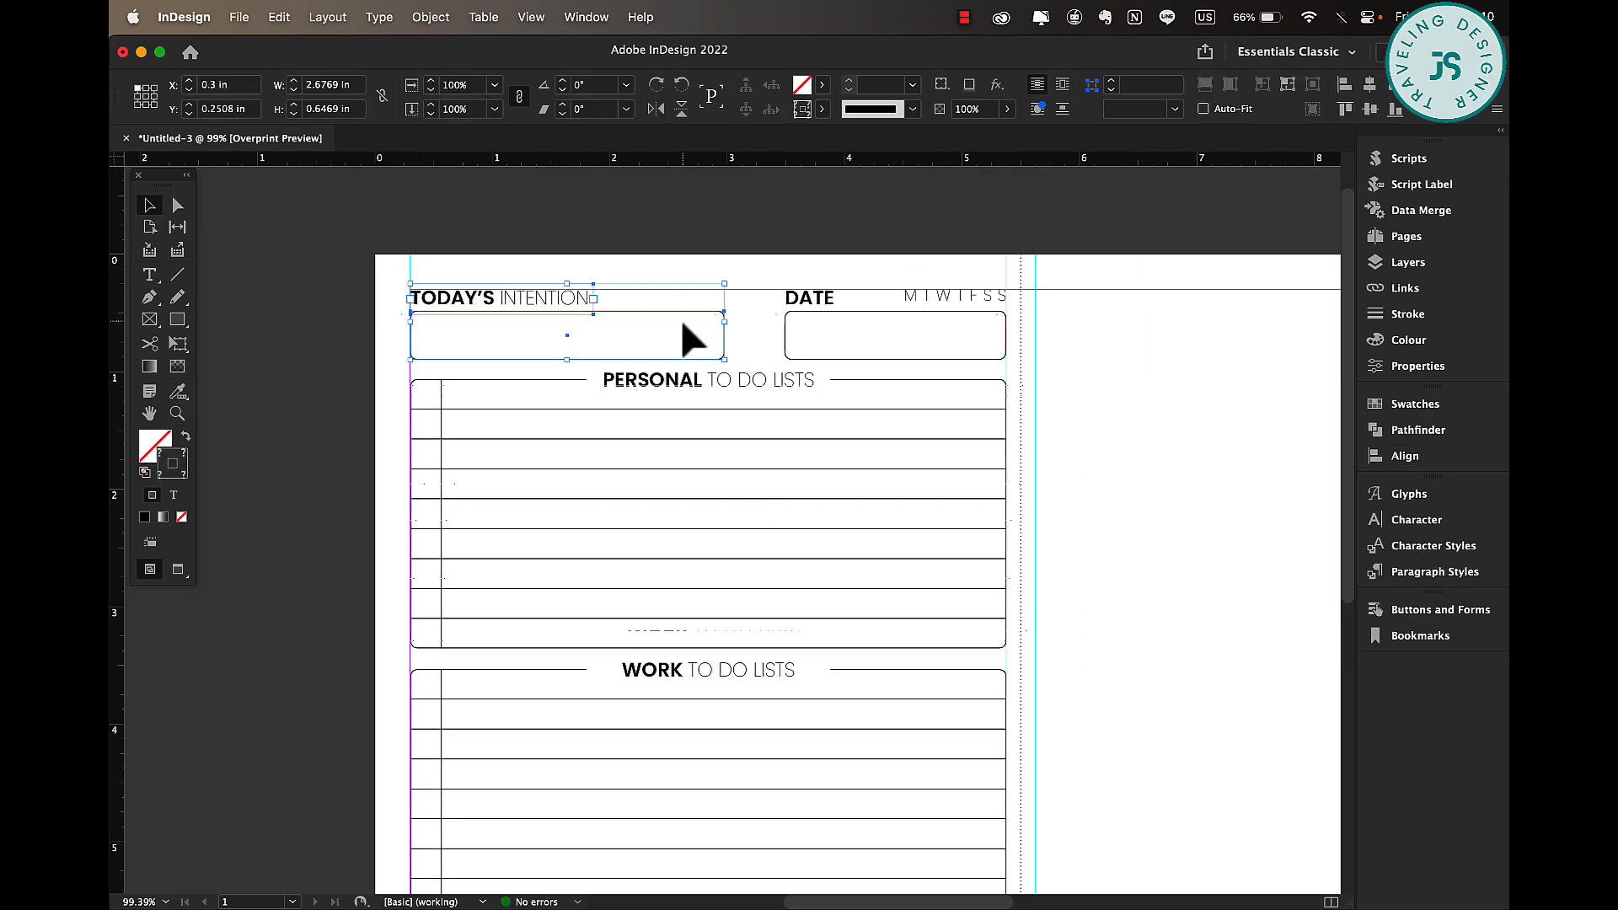
scroll(680, 318, "down", 10)
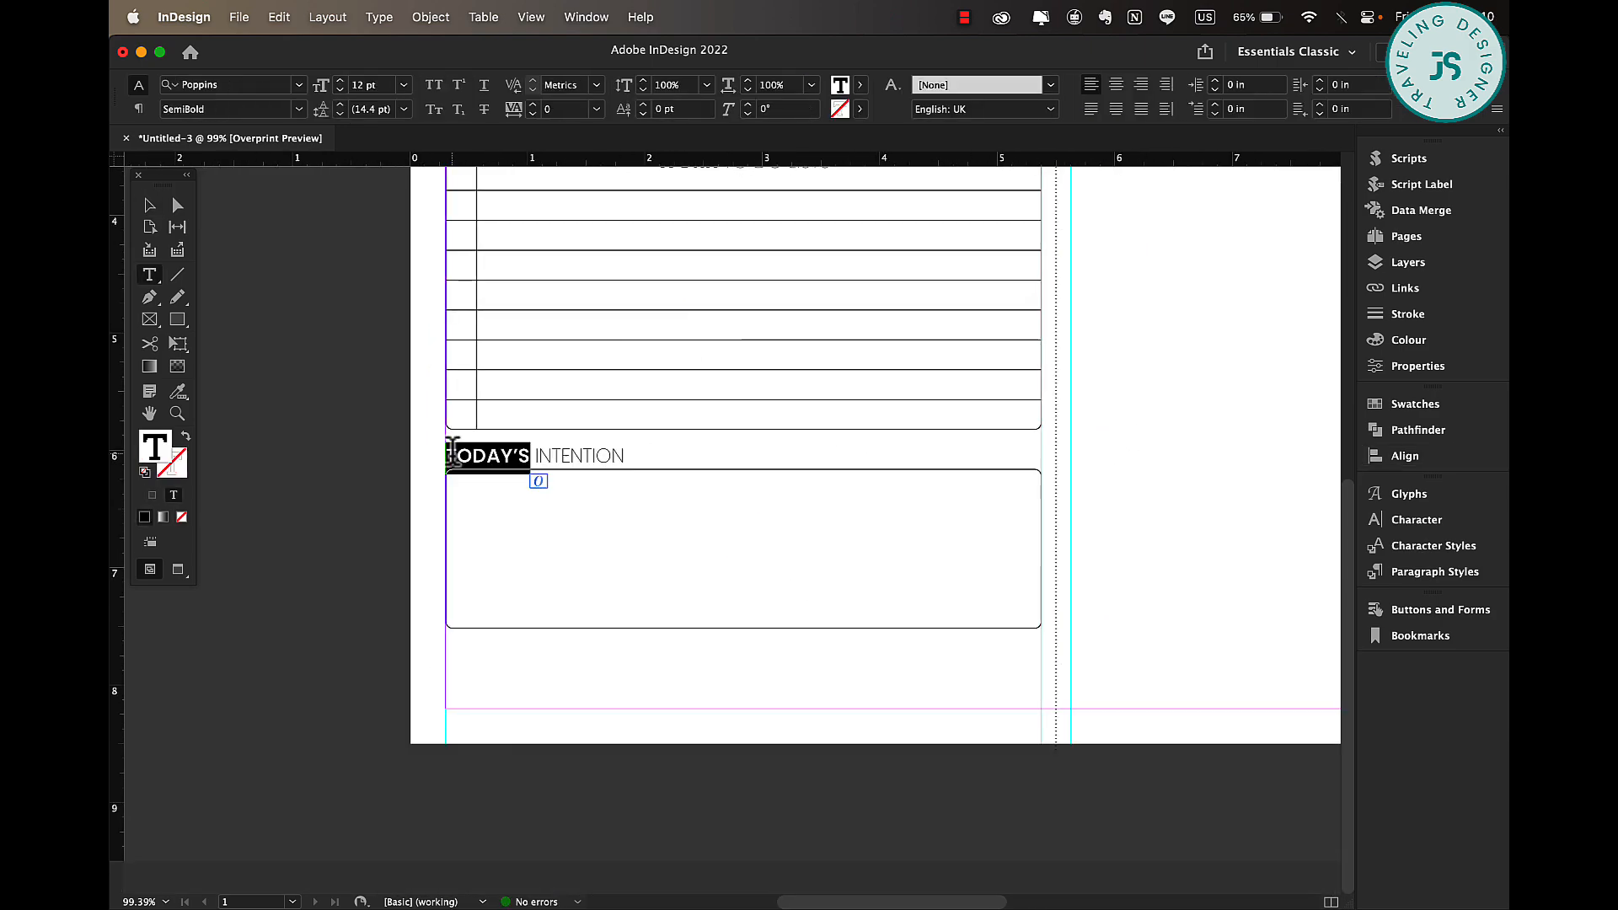
type("GOOD THINGS THAT HAPPENED TODAY")
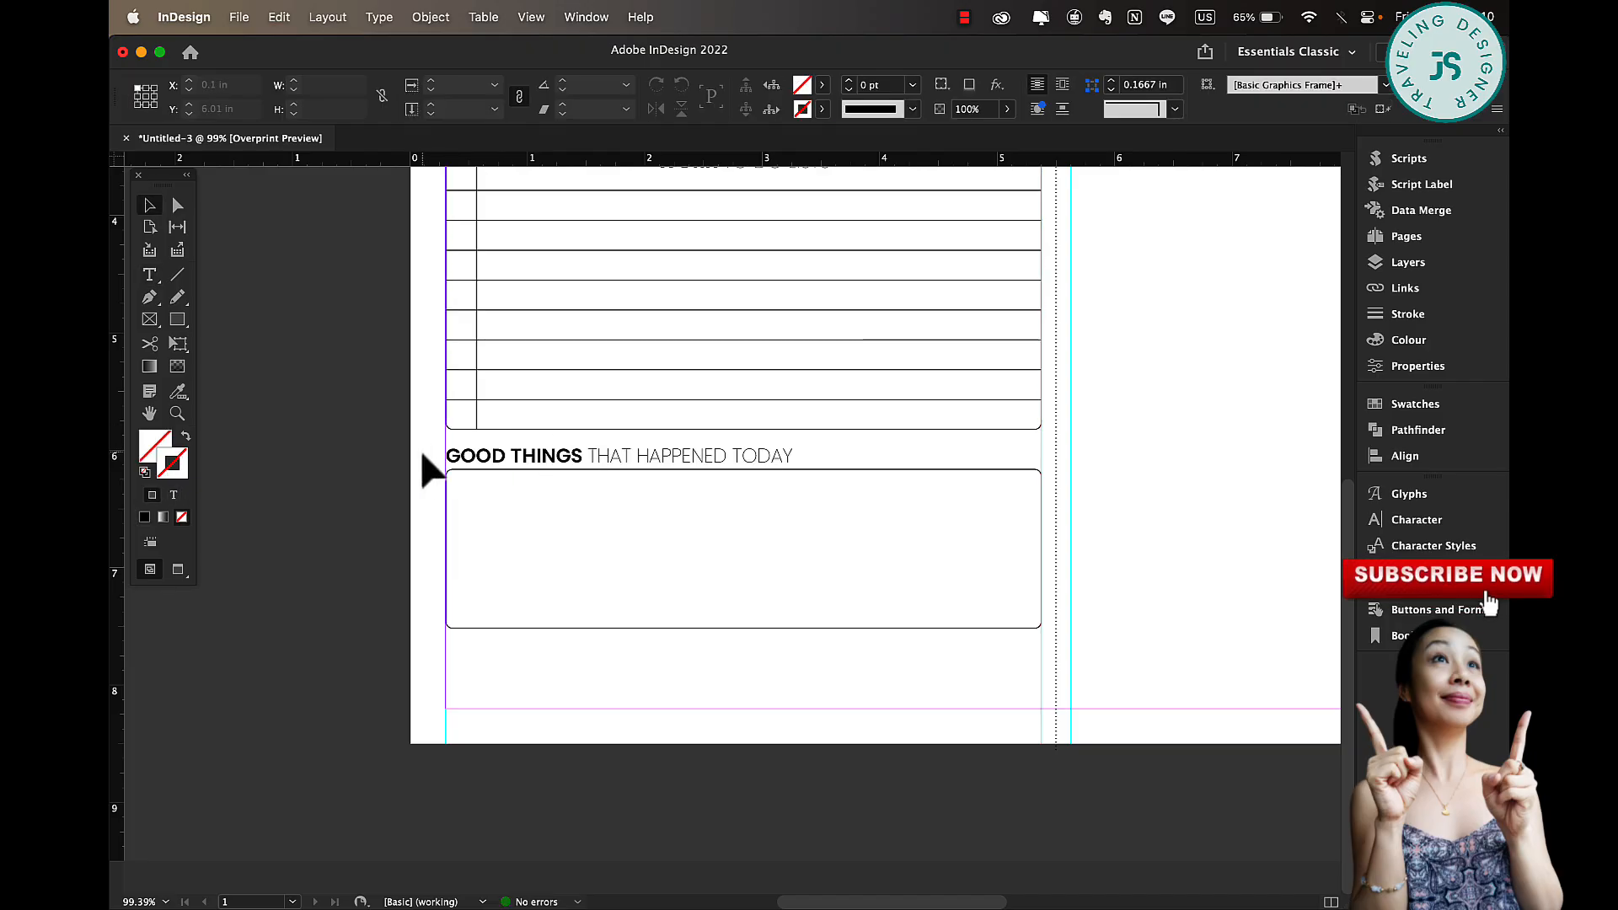
Duplicate the GOOD THINGS section directly below it and shrink the copy's box to about 3.13 in wide, ending at the page's bottom margin.
left_click_drag(423, 447, 654, 665)
left_click(438, 738)
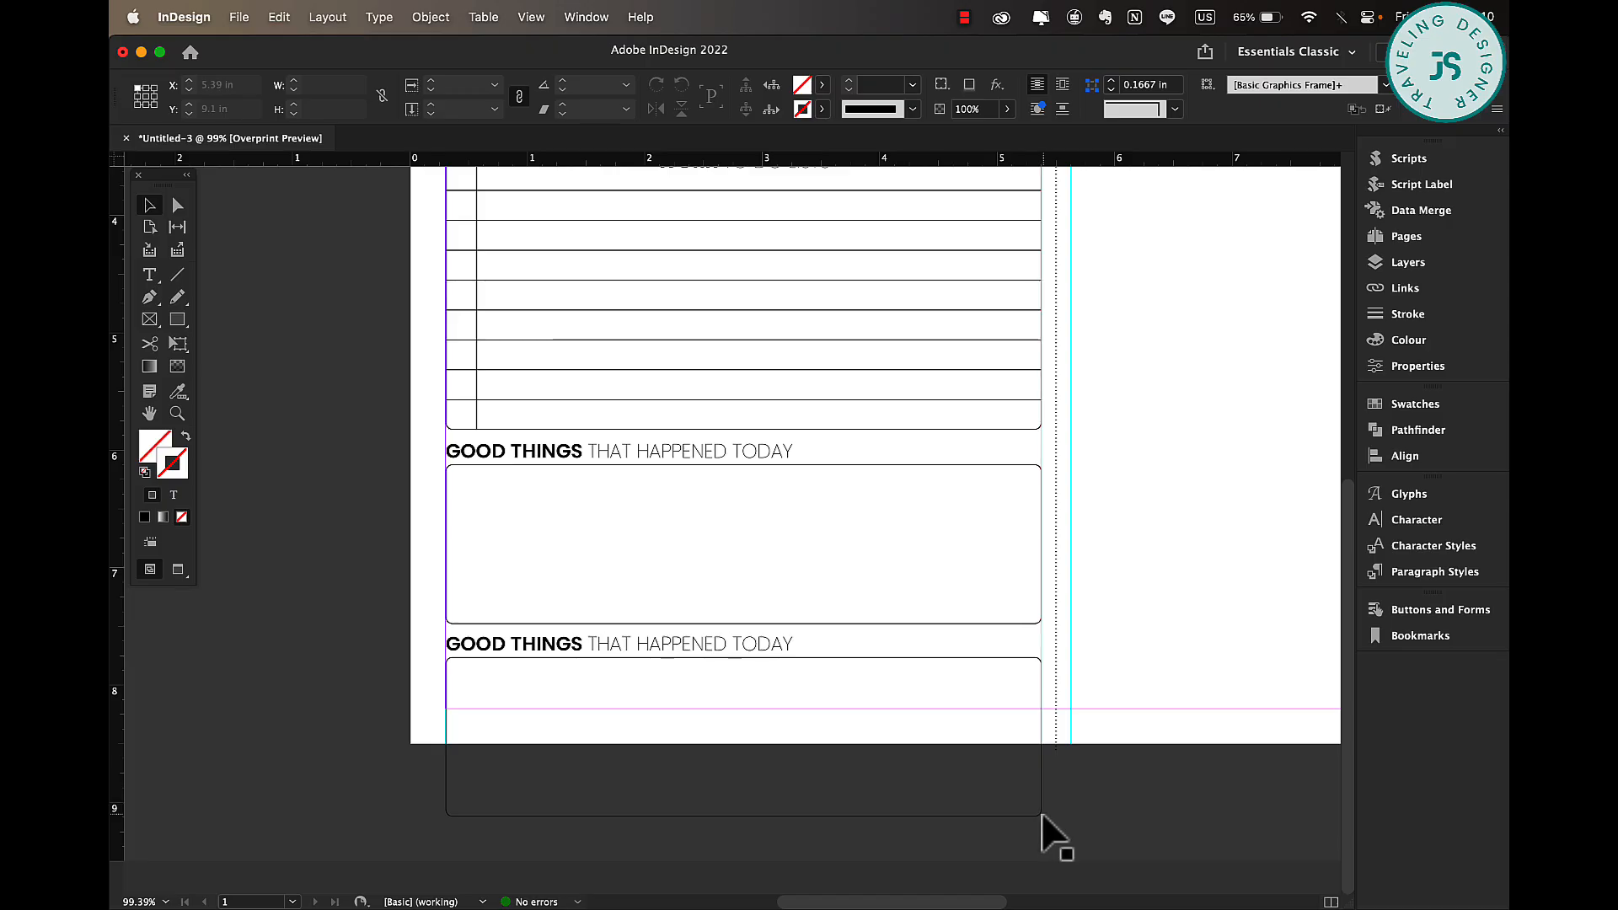
left_click(1040, 816)
left_click_drag(744, 818, 748, 709)
left_click_drag(1042, 684, 812, 675)
Retitle the duplicated lower heading as I AM PROUD OF MYSELF FOR, keeping its bold and thin parts.
key("t")
left_click_drag(447, 643, 583, 643)
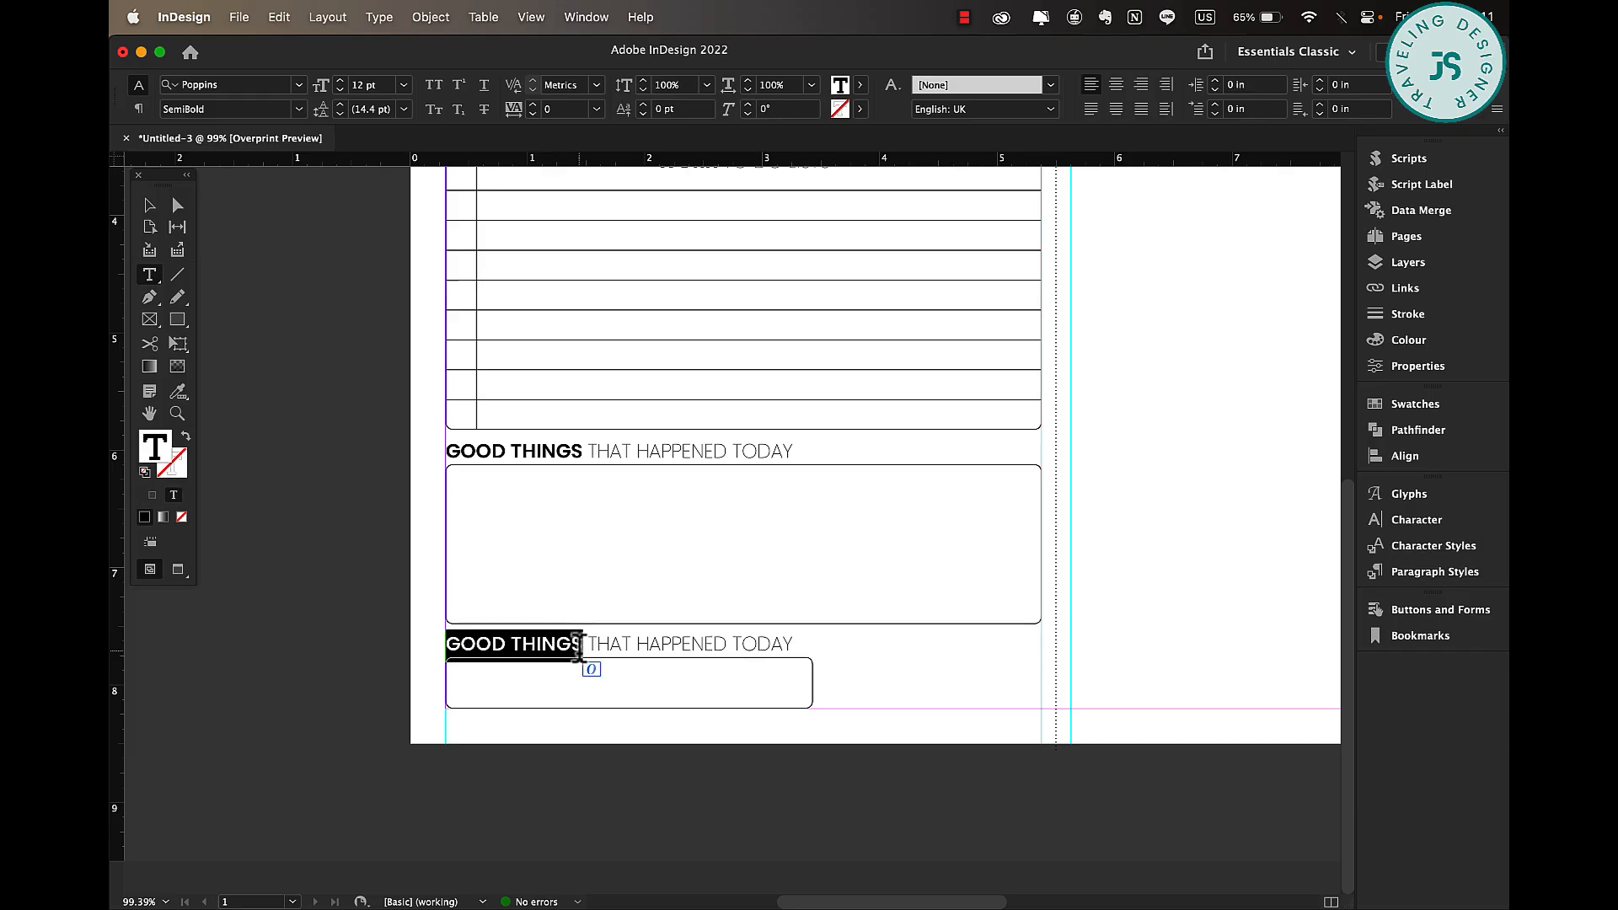
type("I AM PROU")
type("D OF")
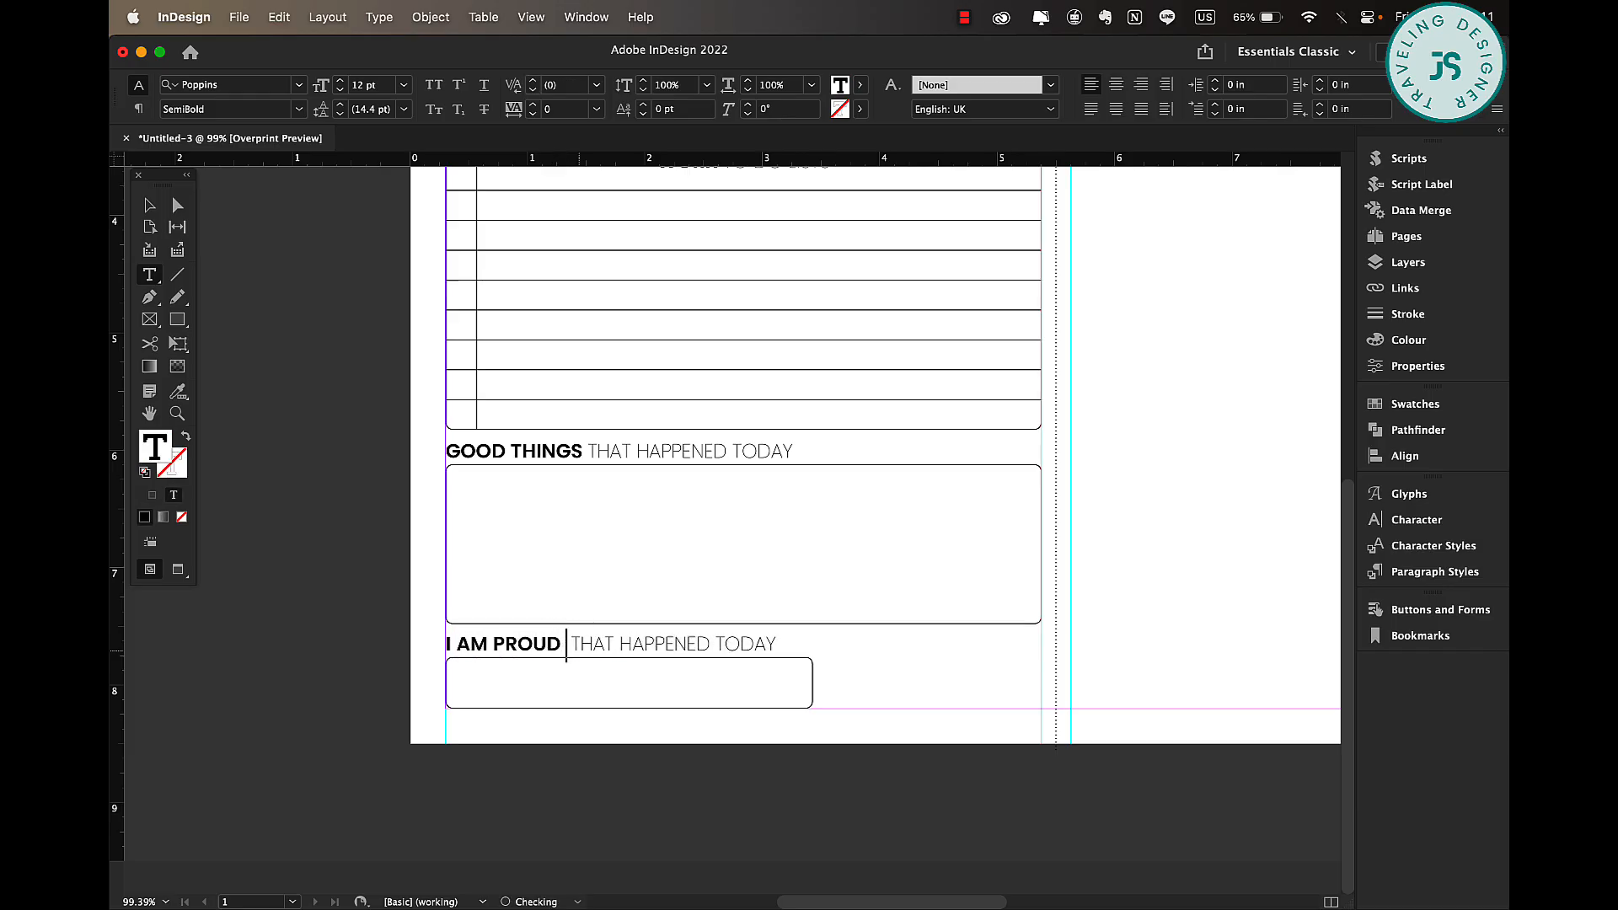
left_click_drag(650, 638, 819, 640)
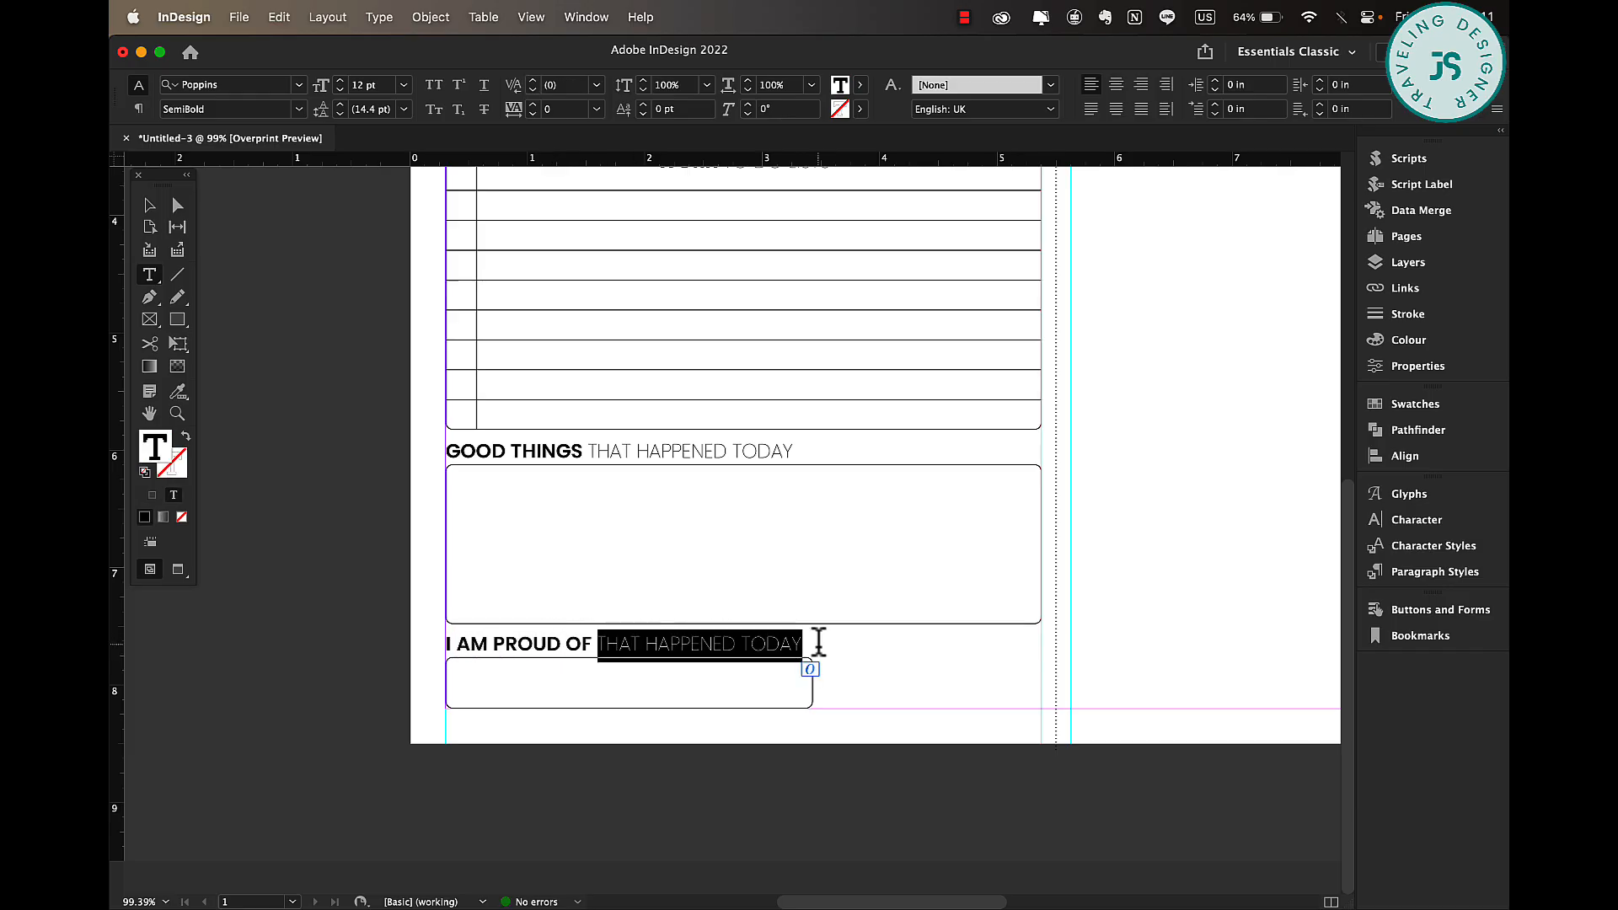
type("MYSELF FOR")
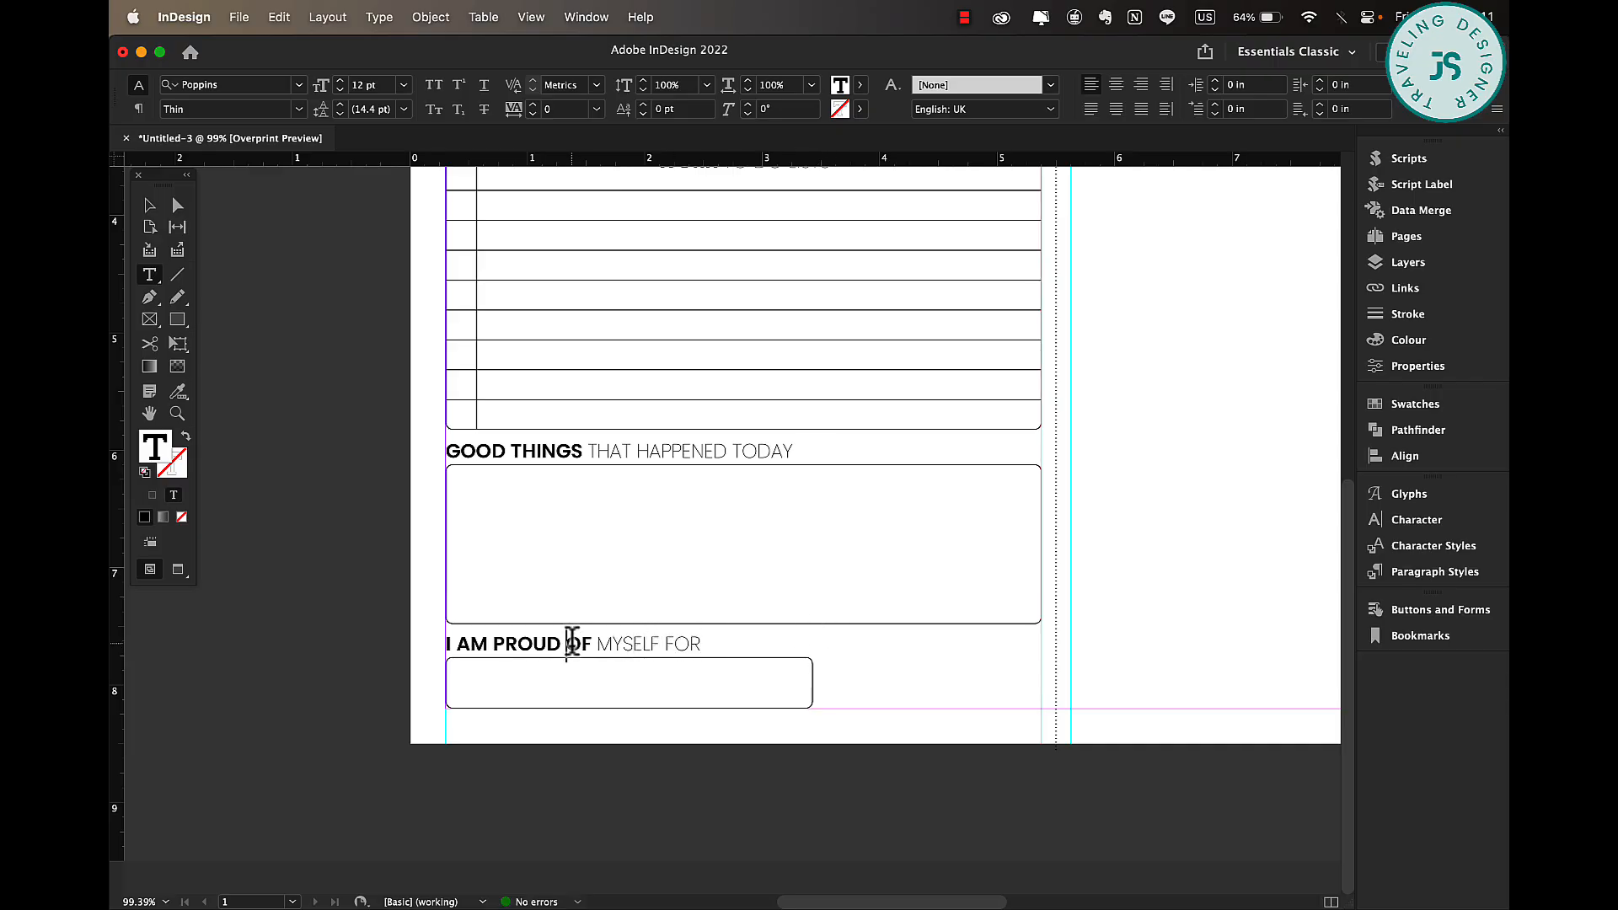
Give the word OF the same thin look as MYSELF FOR and narrow the heading frame to the width of its box.
left_click_drag(572, 643, 590, 640)
left_click(297, 109)
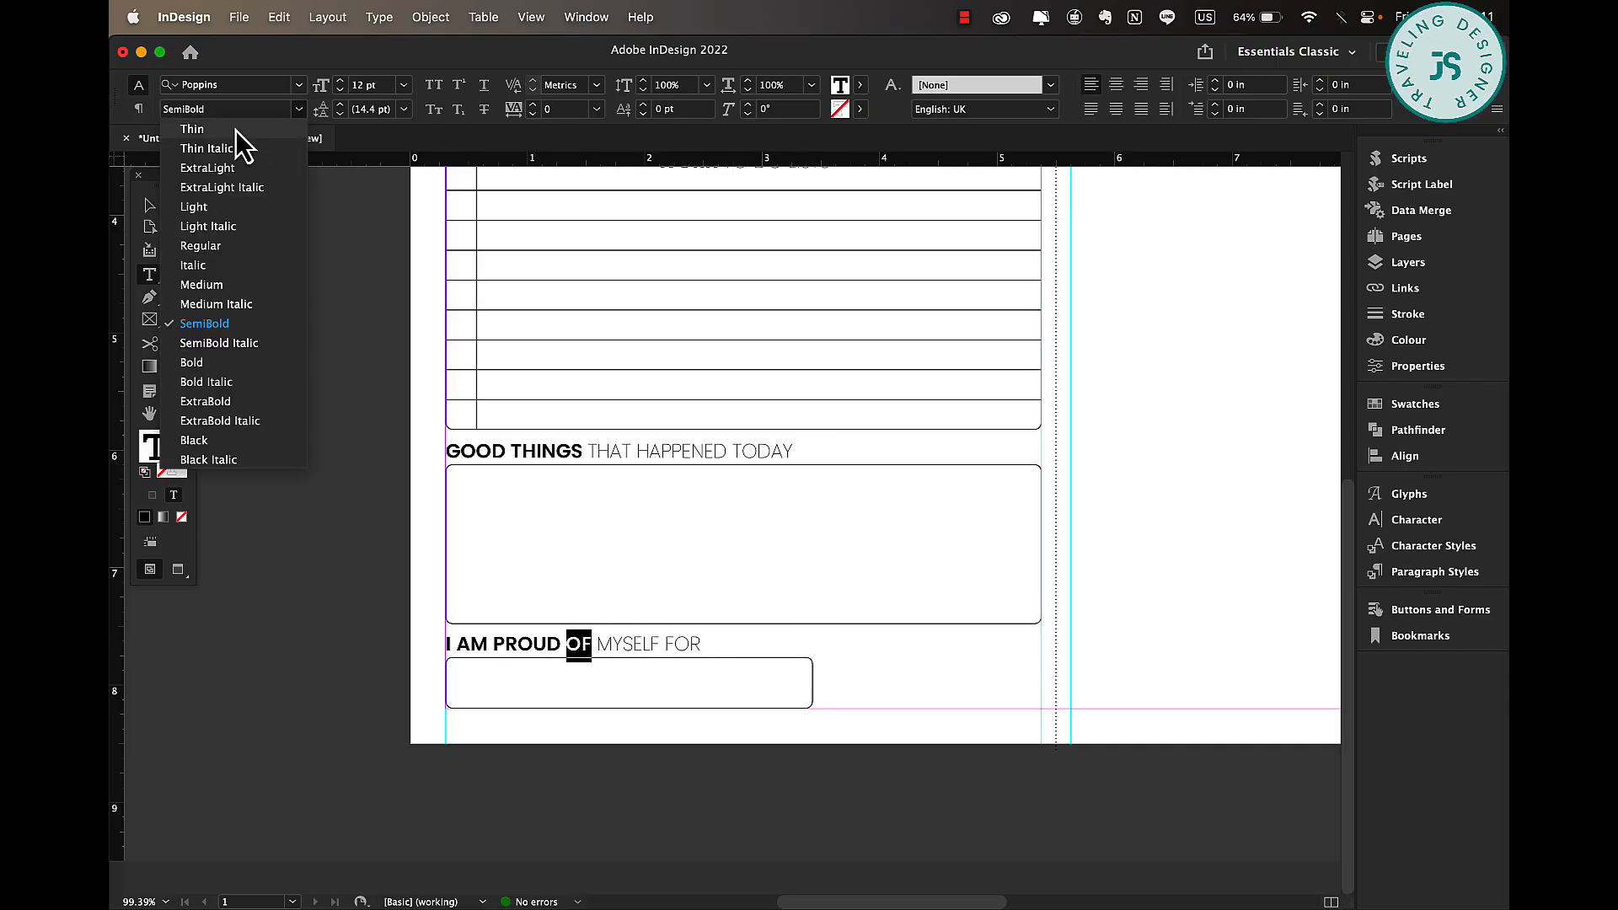
left_click(198, 205)
left_click(149, 205)
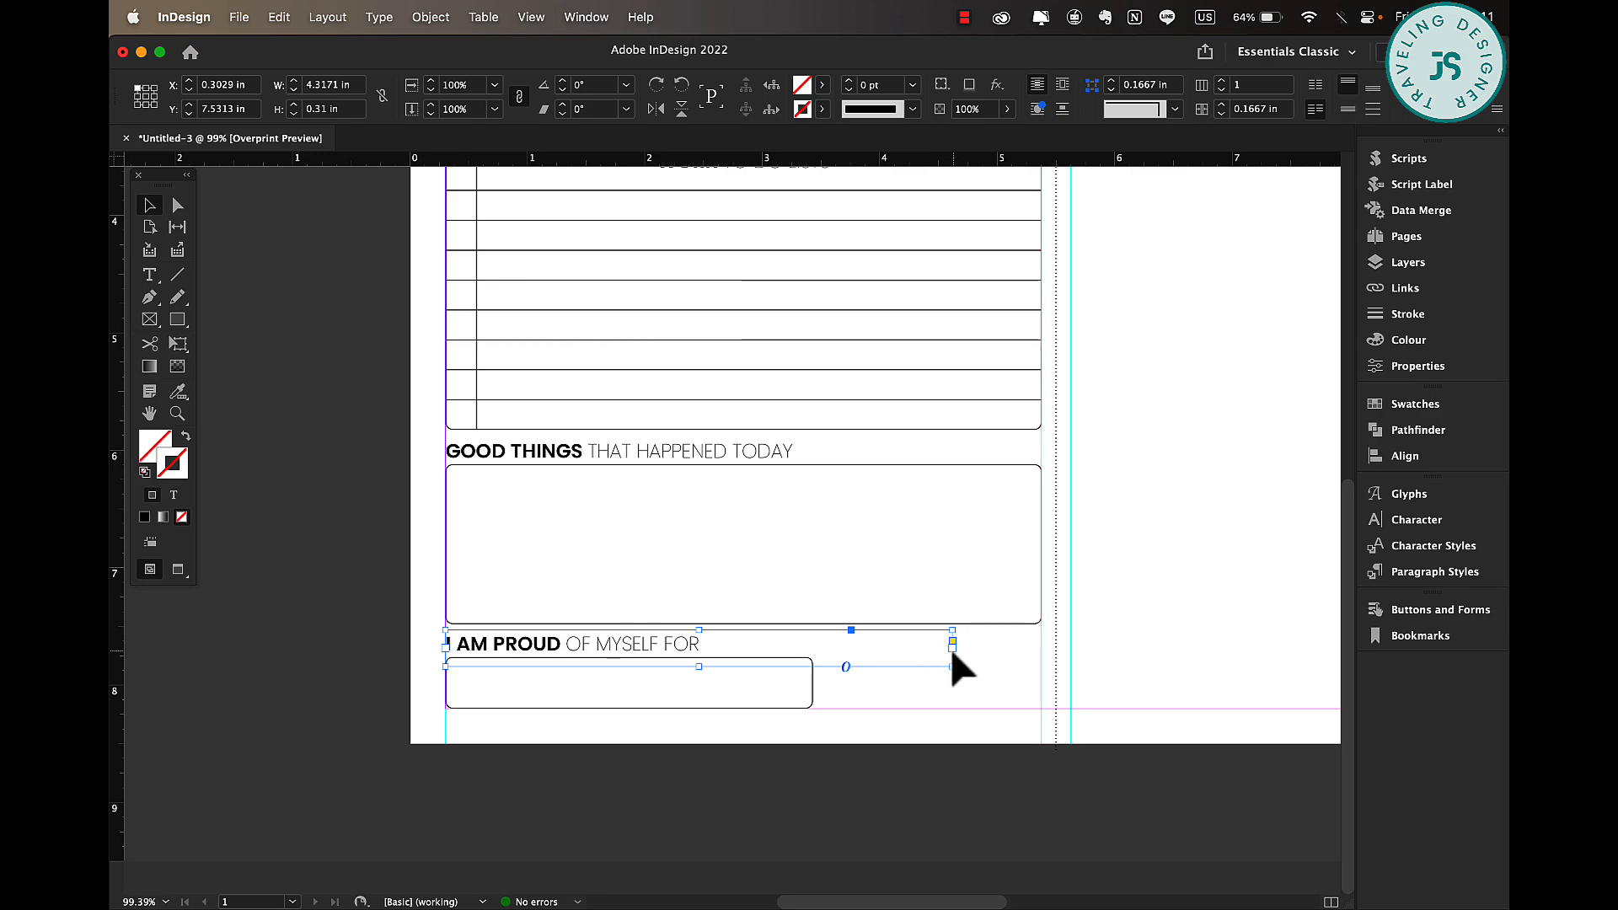
left_click_drag(952, 644, 814, 645)
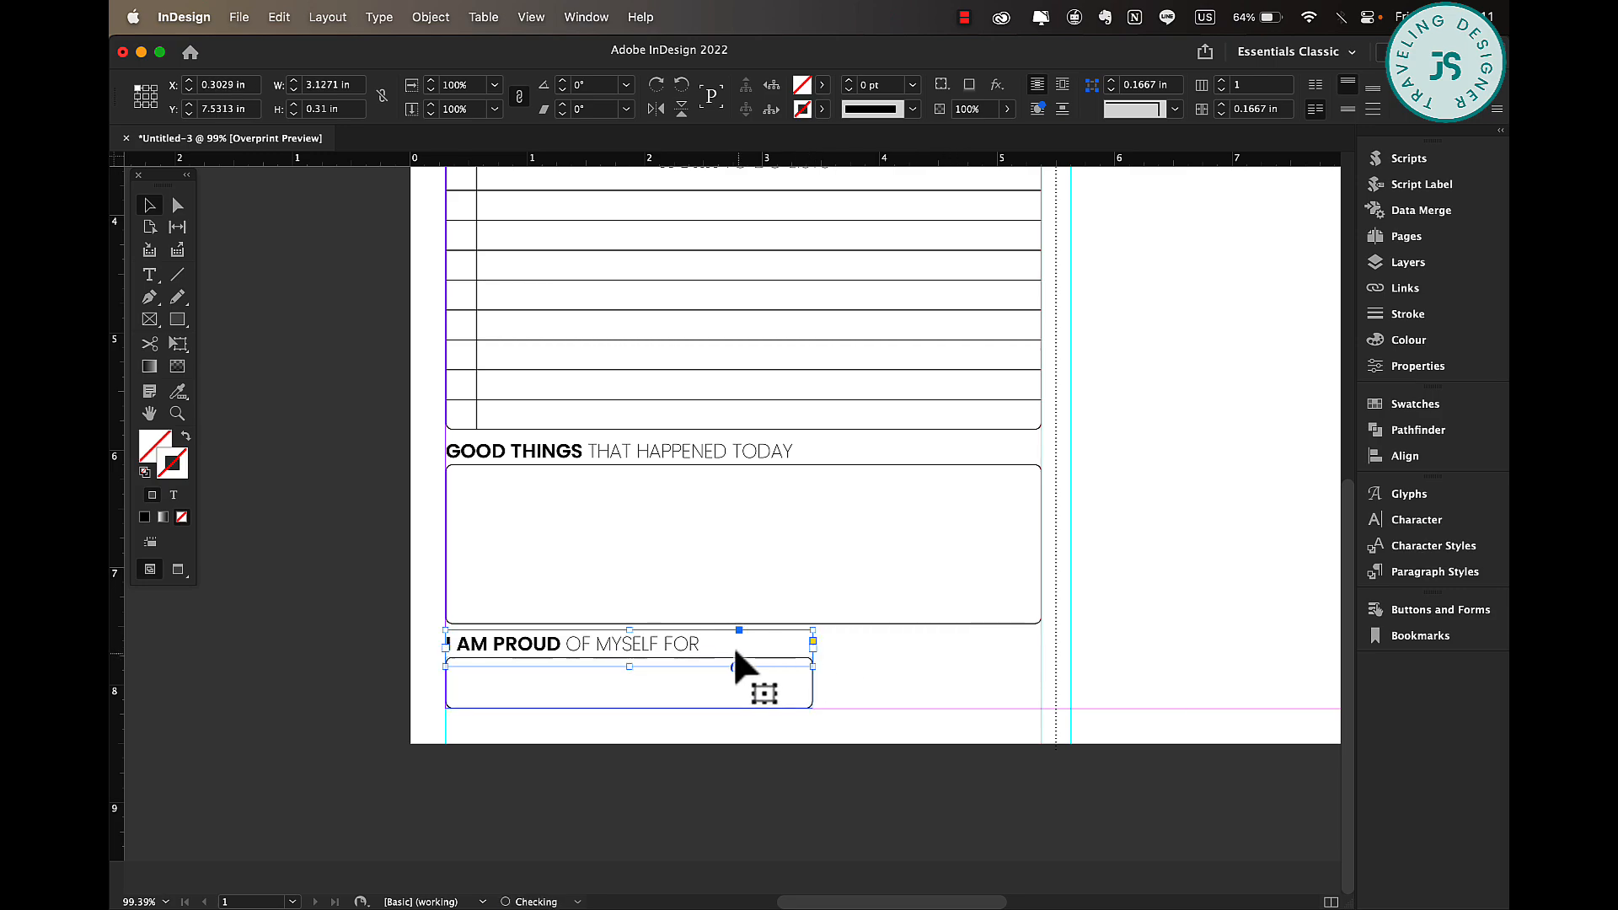
left_click(897, 775)
Duplicate the I AM PROUD section beside itself, retitle the copy MOOD, and narrow its box to the column's right edge.
left_click(516, 696)
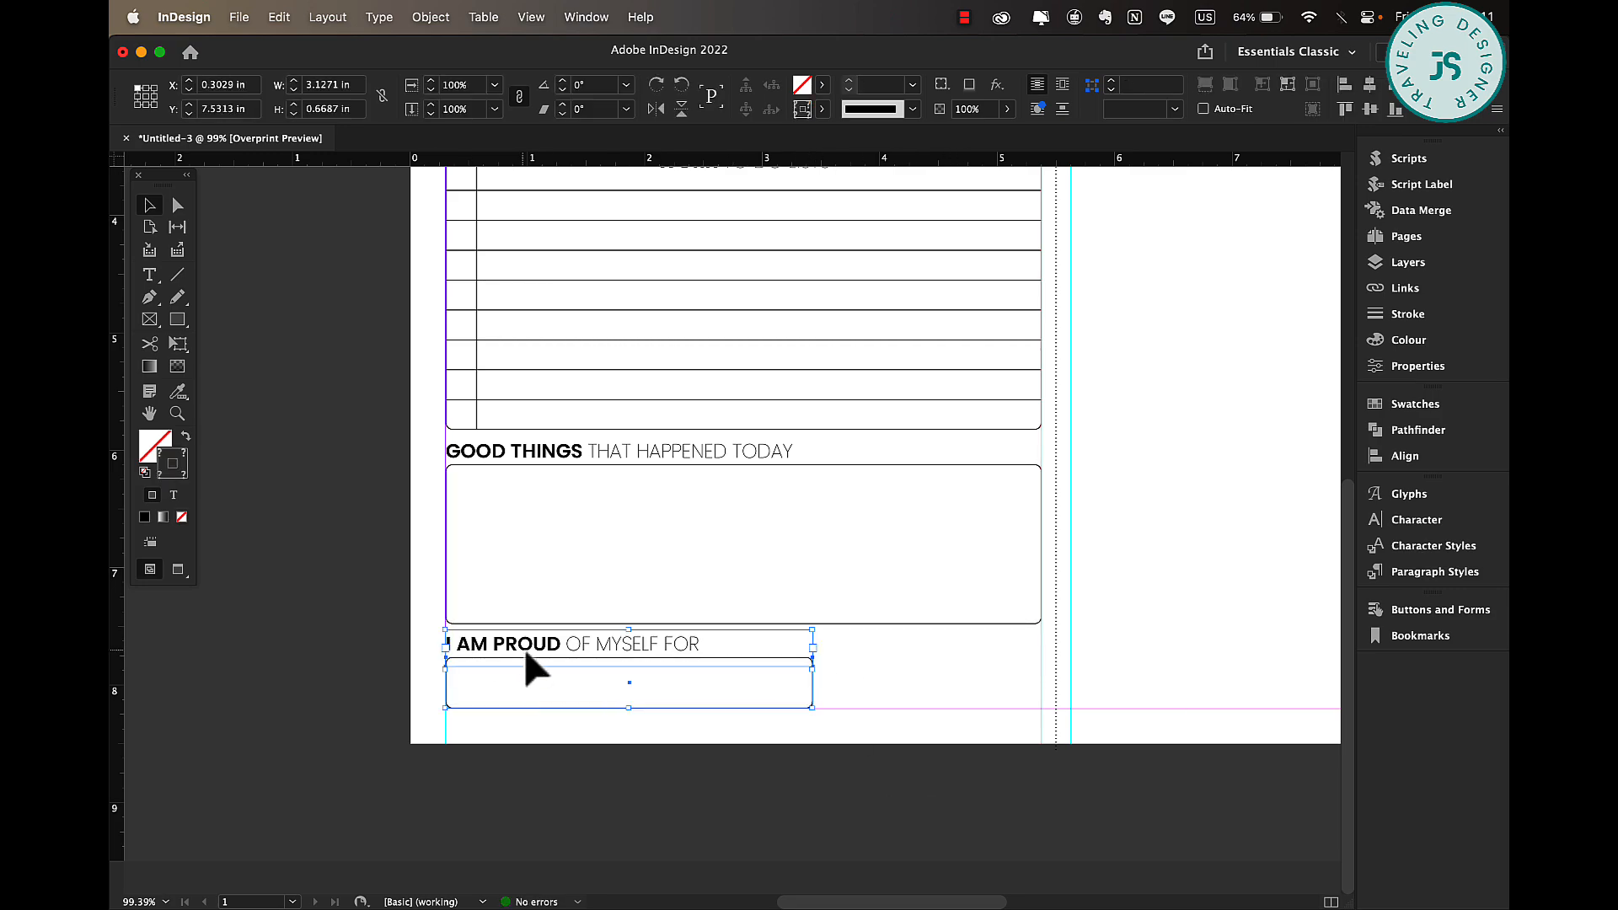
left_click_drag(527, 658, 902, 658)
double_click(885, 645)
triple_click(919, 642)
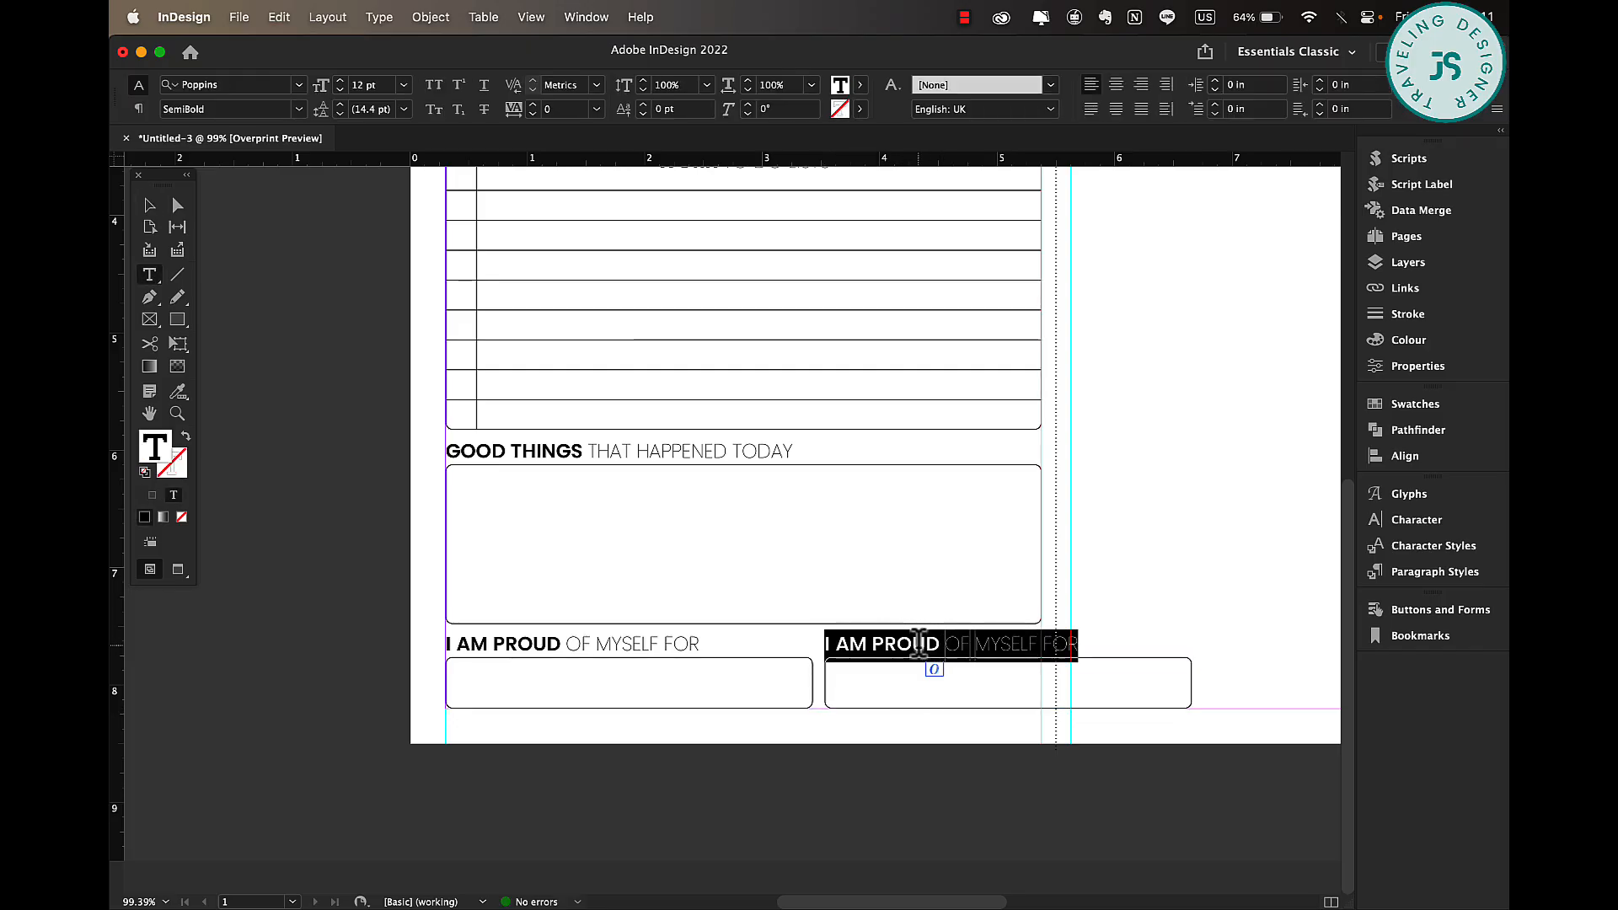
type("MOOD")
key("Escape")
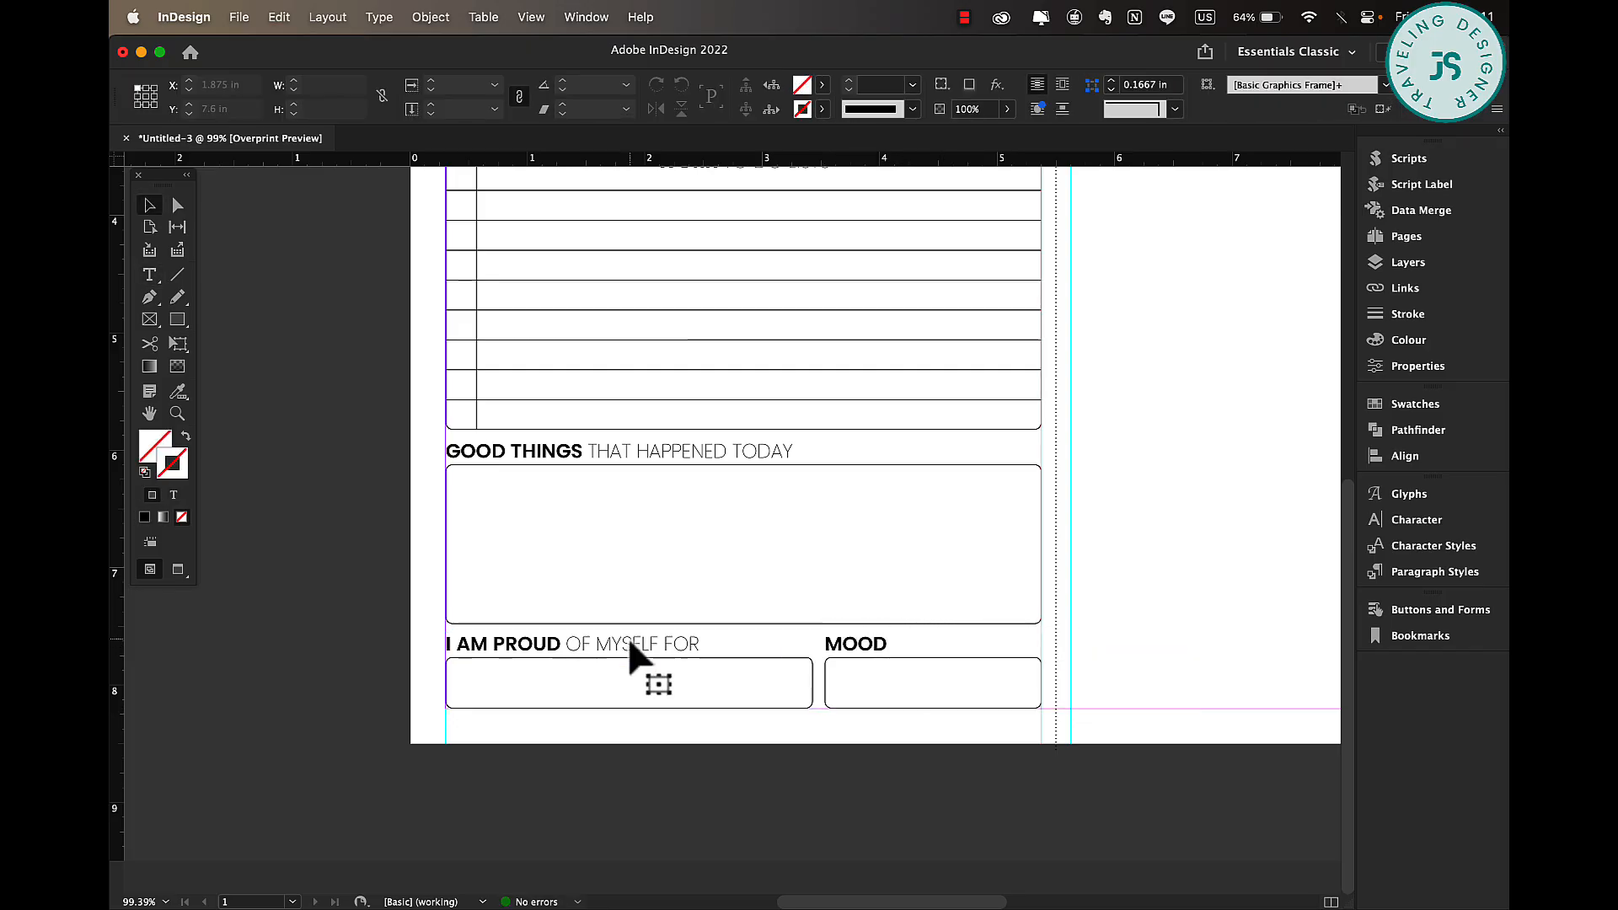
Copy the weekday letters text frame from above the date box into the MOOD box.
scroll(628, 661, "up", 7)
left_click(966, 354)
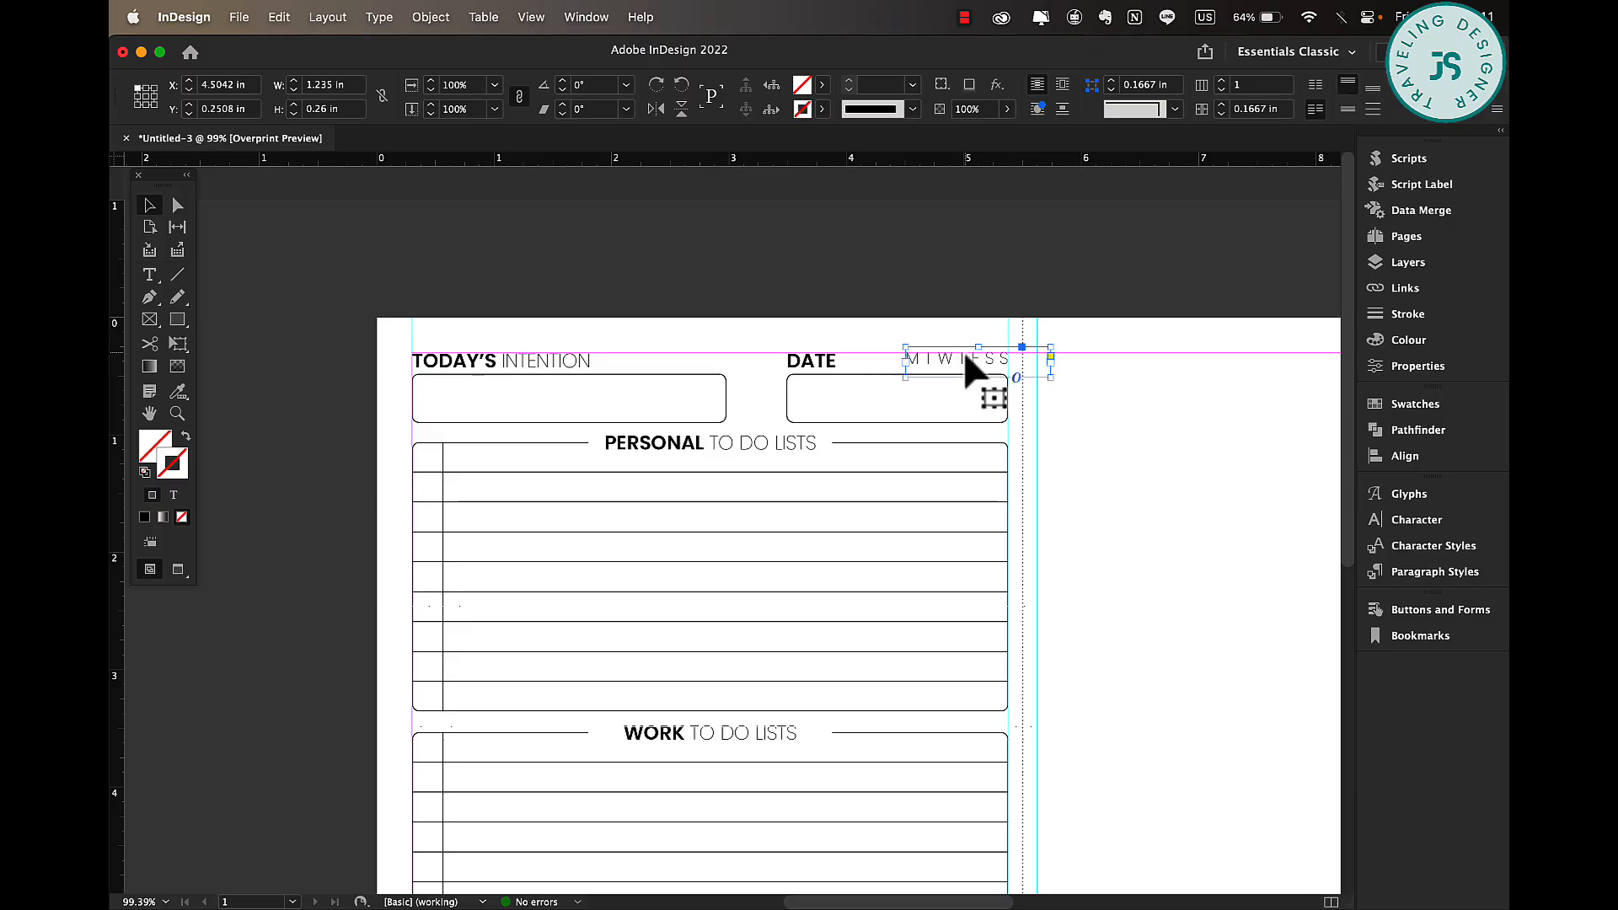
key("super+c")
scroll(965, 354, "down", 7)
key("super+v")
left_click_drag(753, 521, 855, 687)
Replace the copied weekday letters with the numbers 1 to 10 and position their frame inside the MOOD box.
double_click(852, 687)
key("super+a")
type("1")
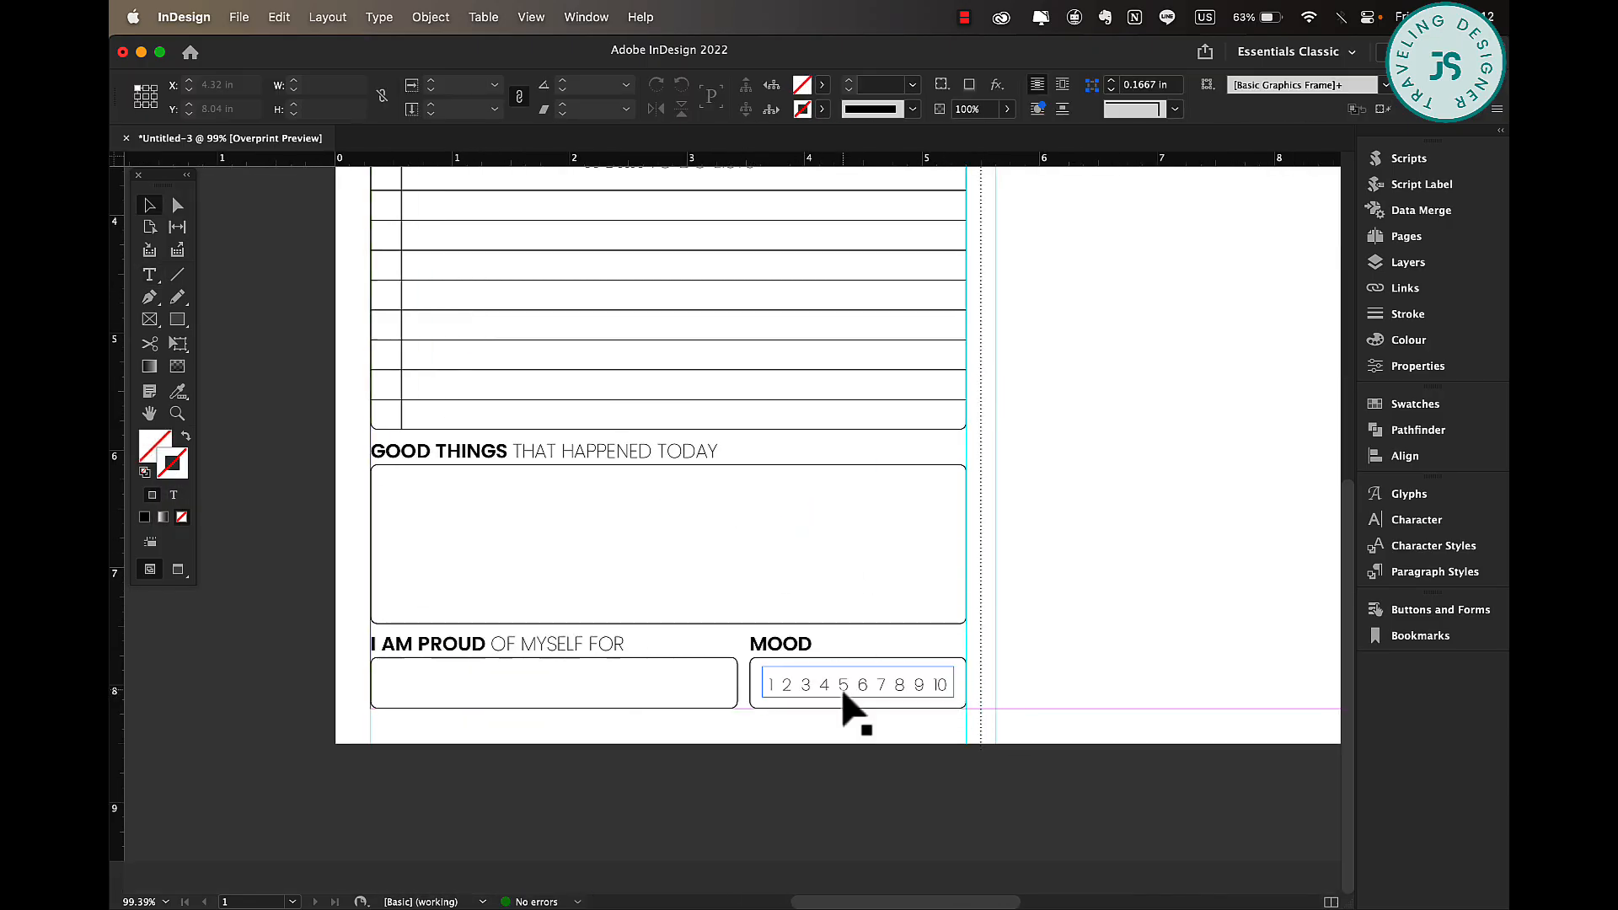
left_click_drag(842, 689, 844, 690)
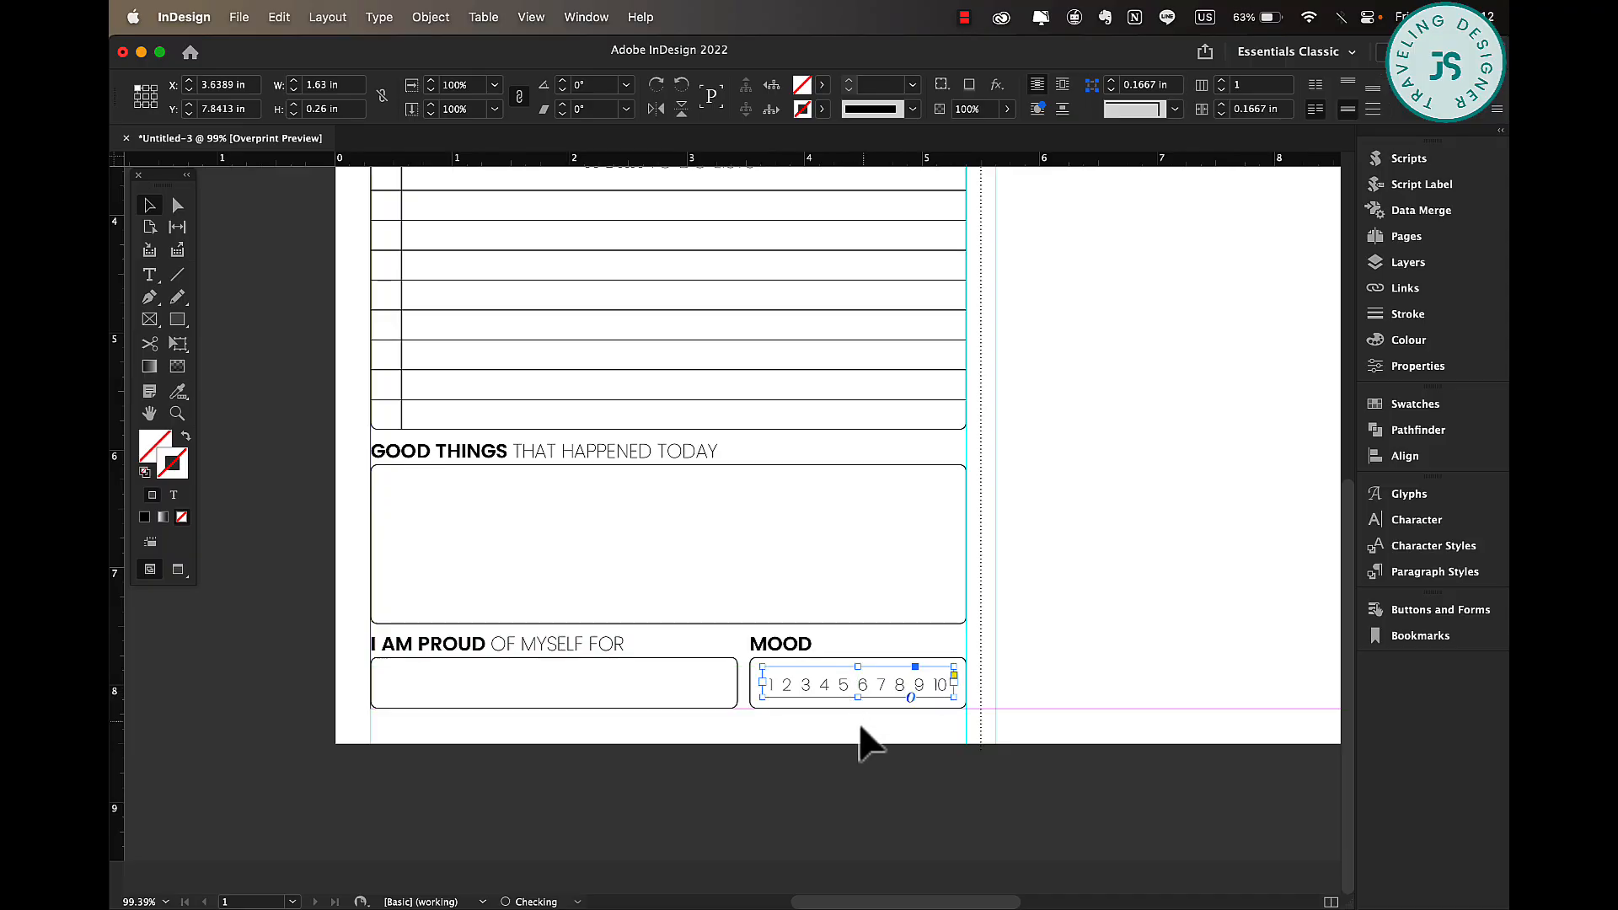
left_click(858, 730)
left_click(855, 687)
left_click(814, 757)
Check the whole page layout in Preview mode without guides and frame edges.
scroll(813, 757, "down", 3)
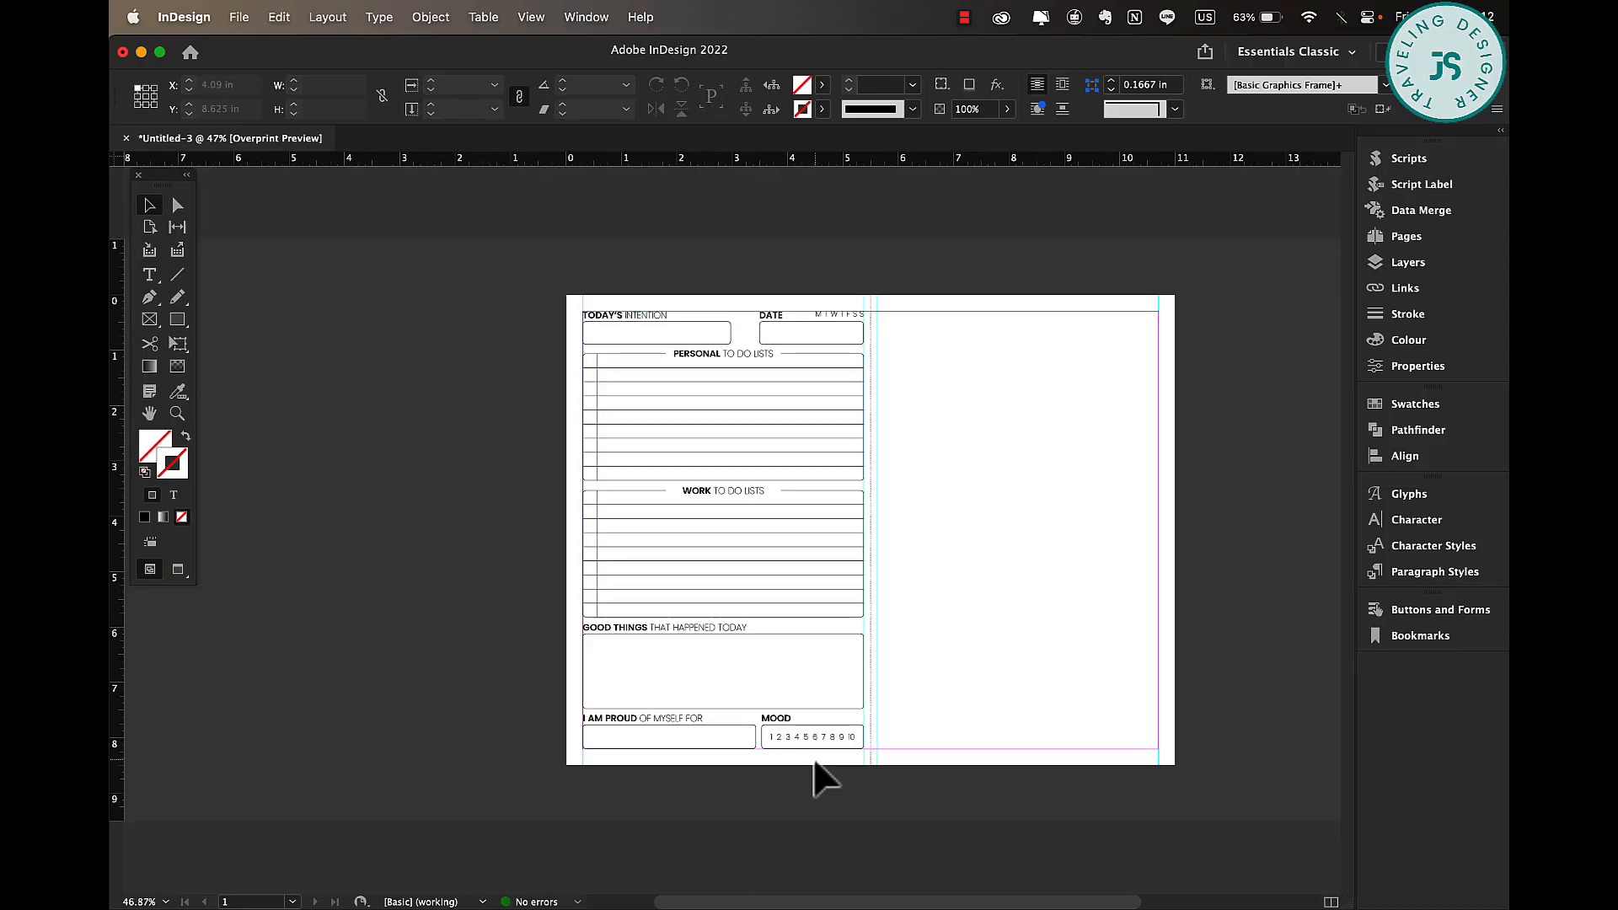
key("w")
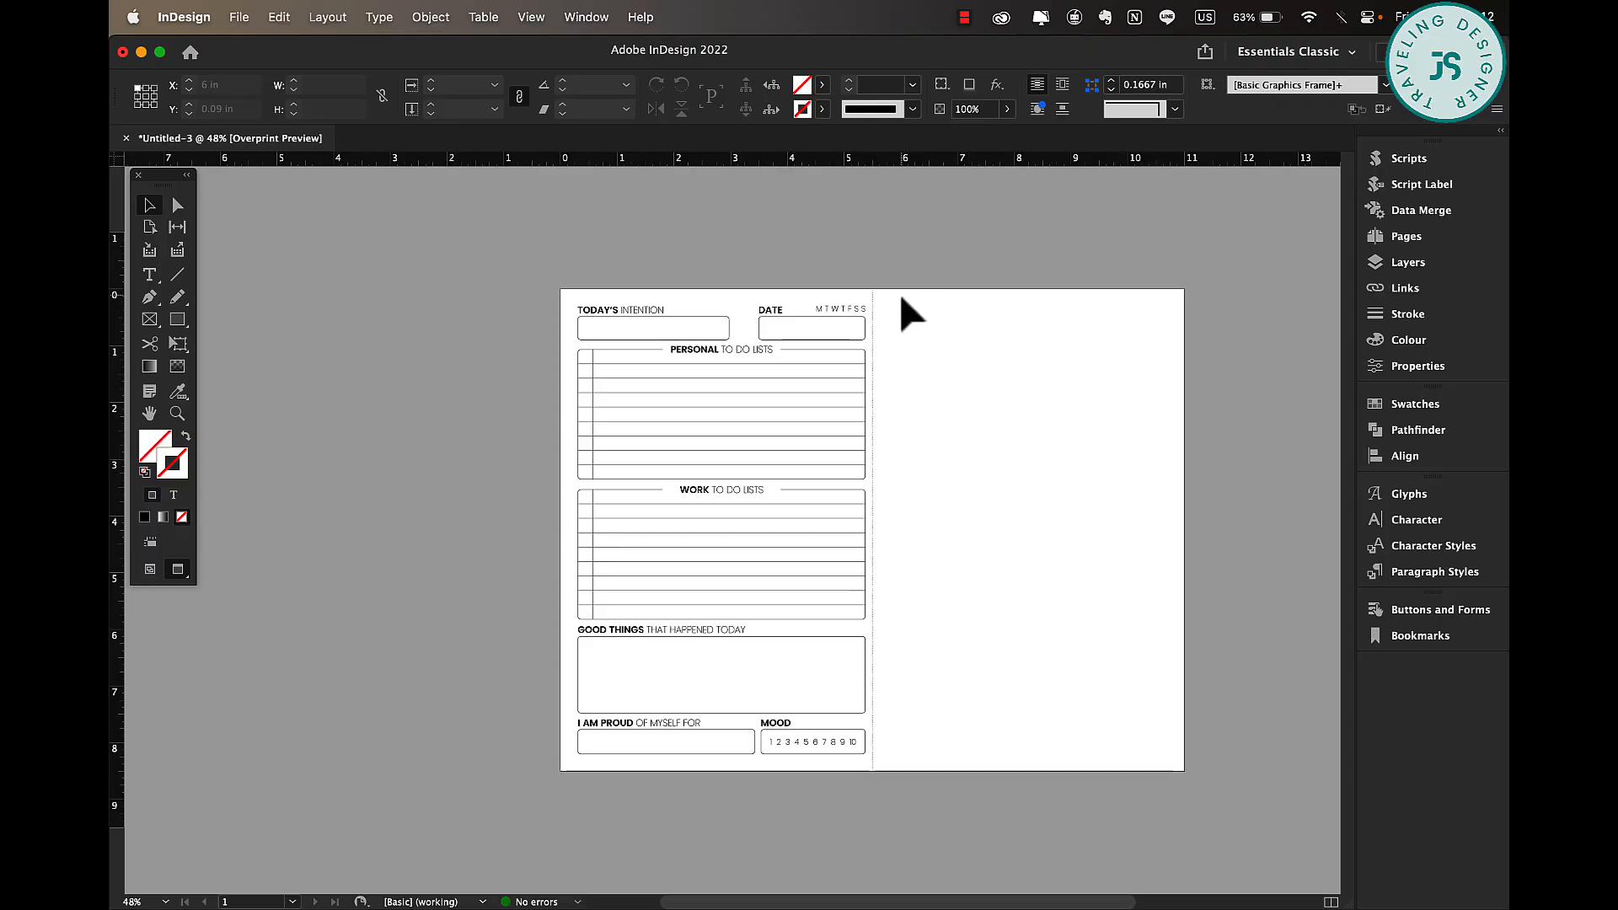
left_click_drag(898, 291, 560, 742)
left_click(474, 702)
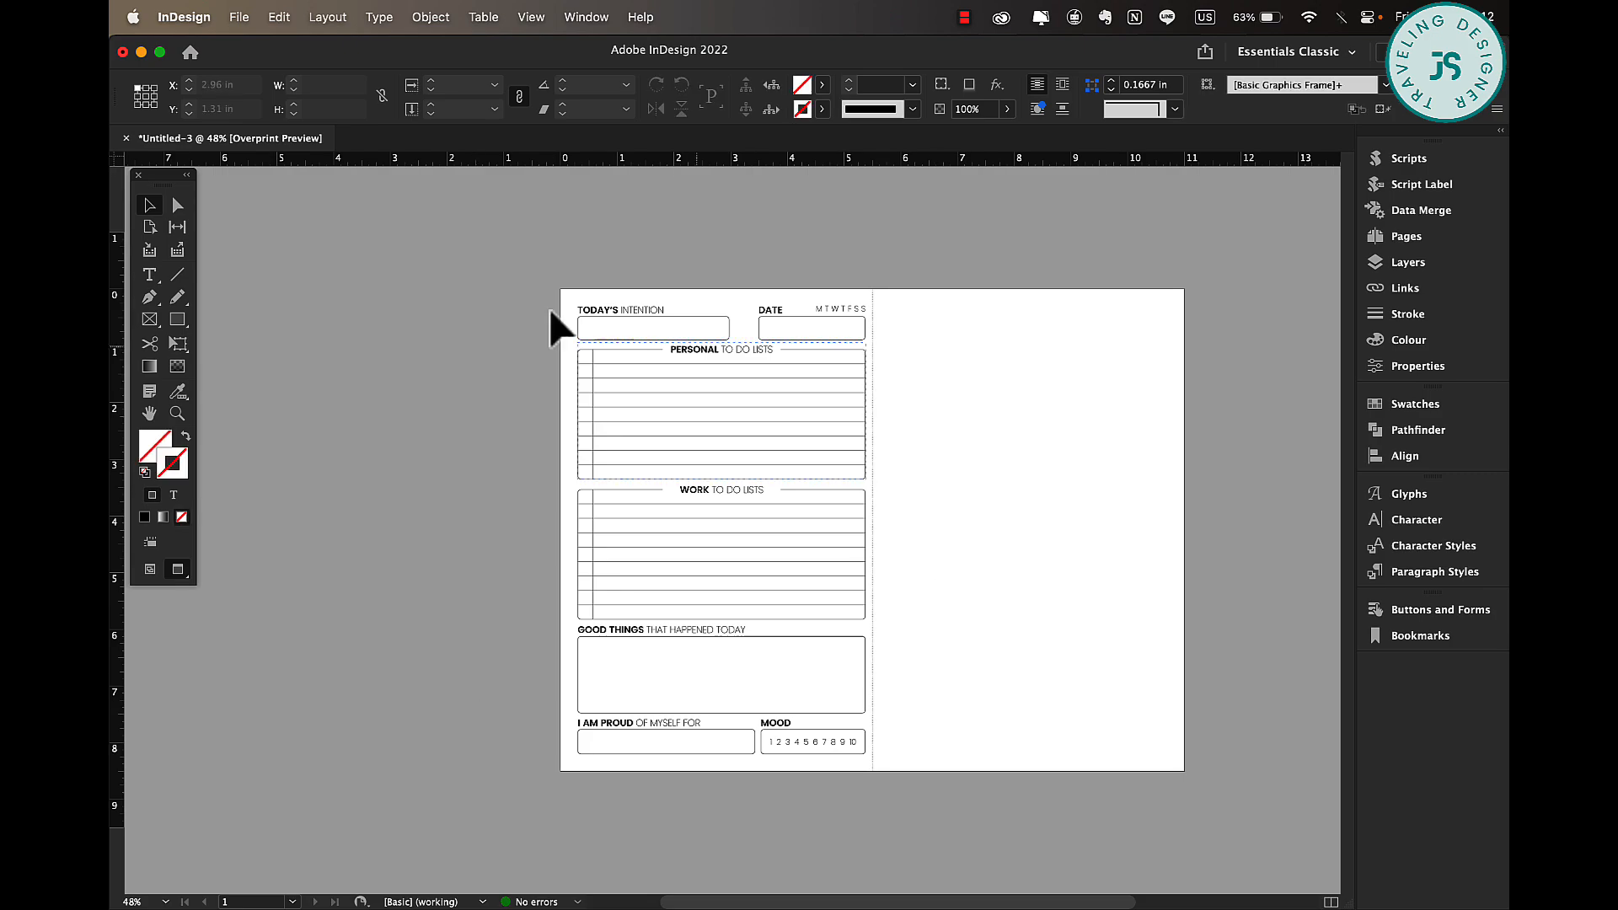
key("w")
Group all the left column's planner elements and duplicate the group into the right column between its guides.
left_click_drag(524, 297, 861, 763)
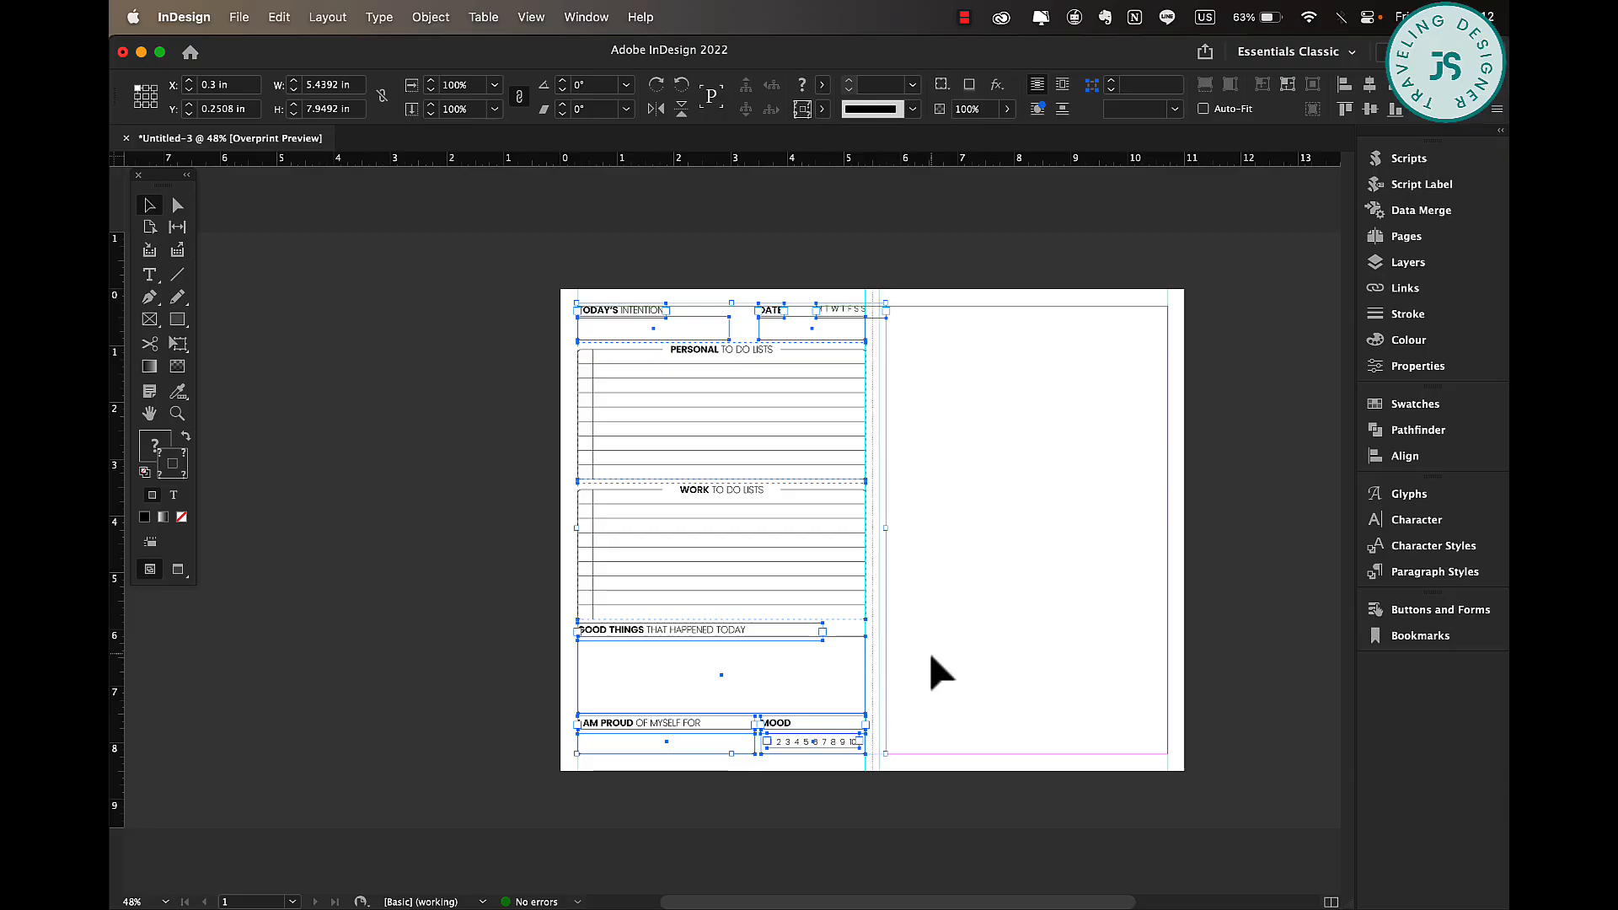
key("super+g")
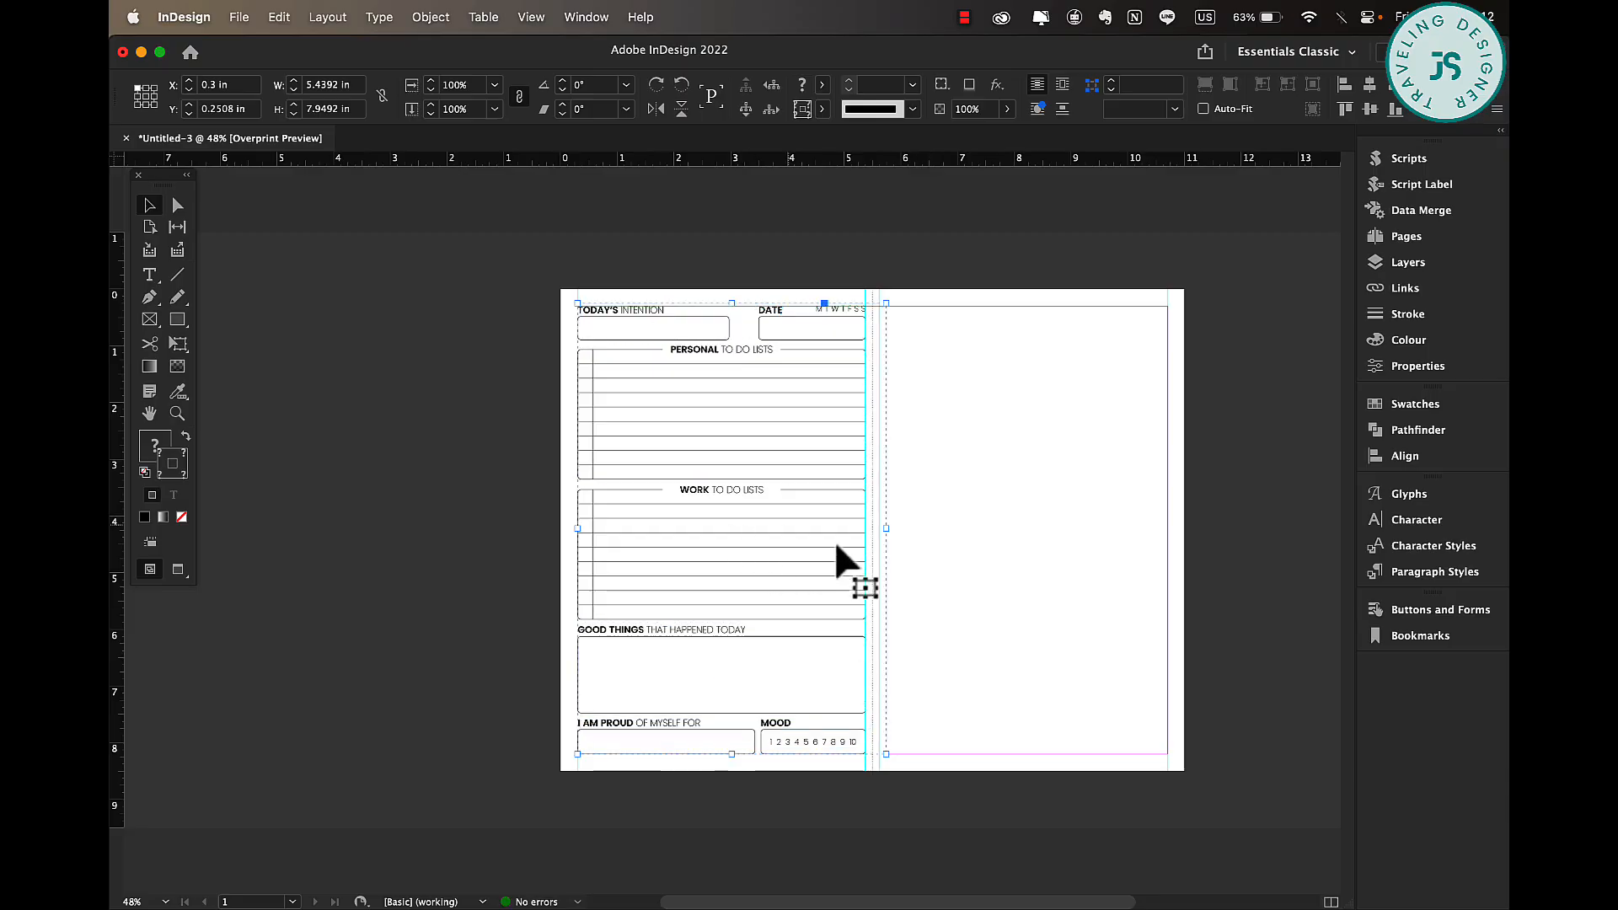
left_click_drag(725, 512, 1030, 515)
scroll(722, 638, "up", 2)
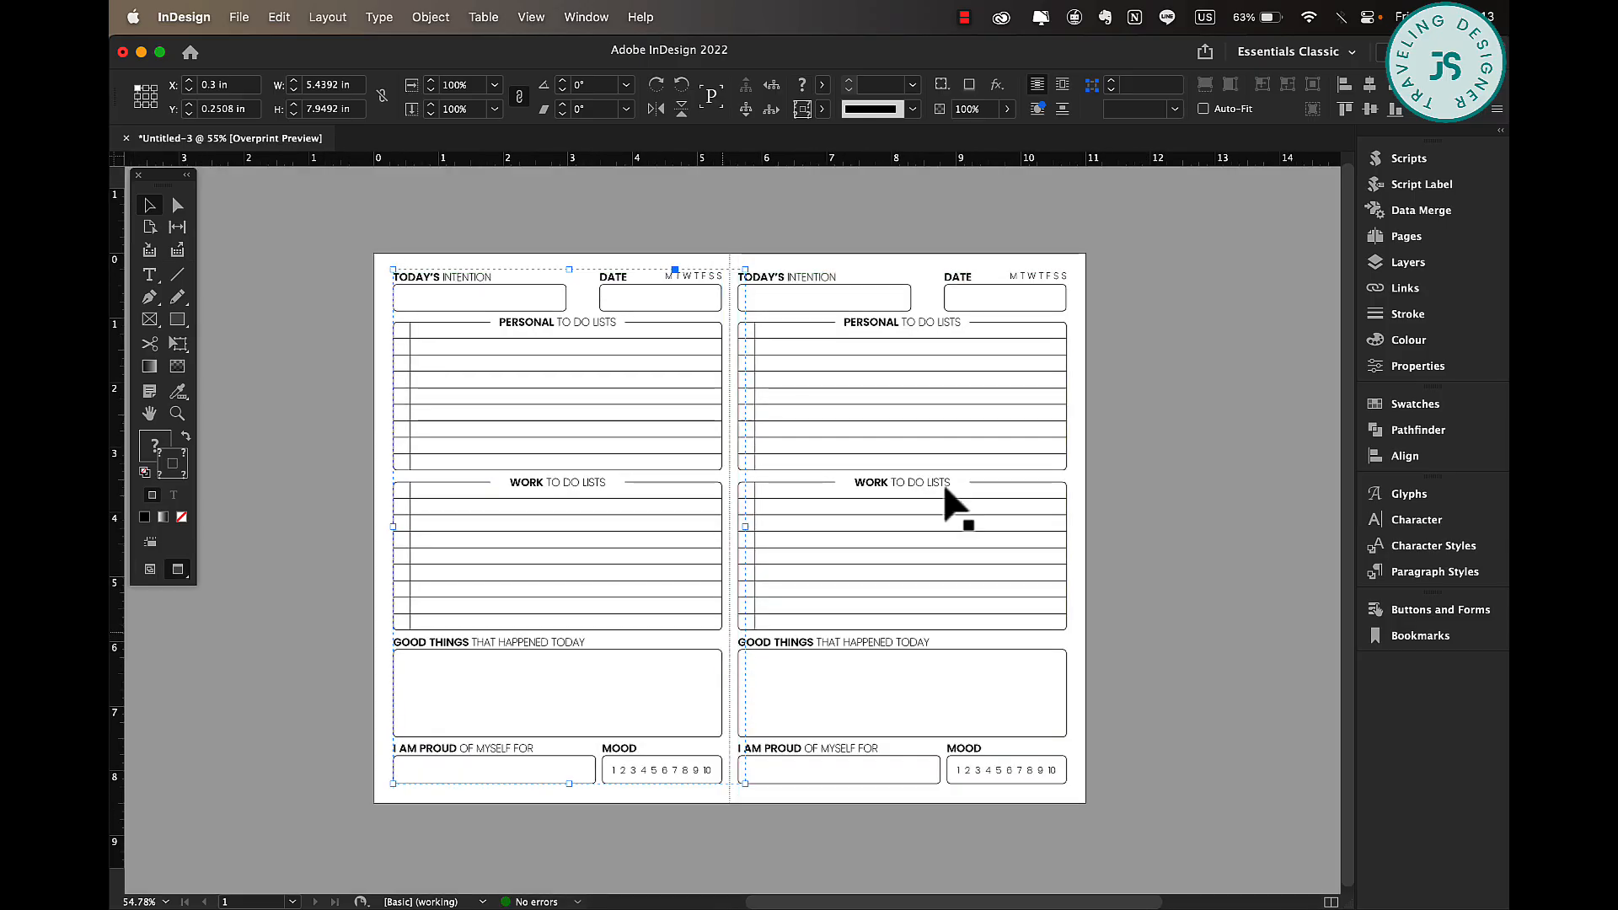
left_click(1166, 363)
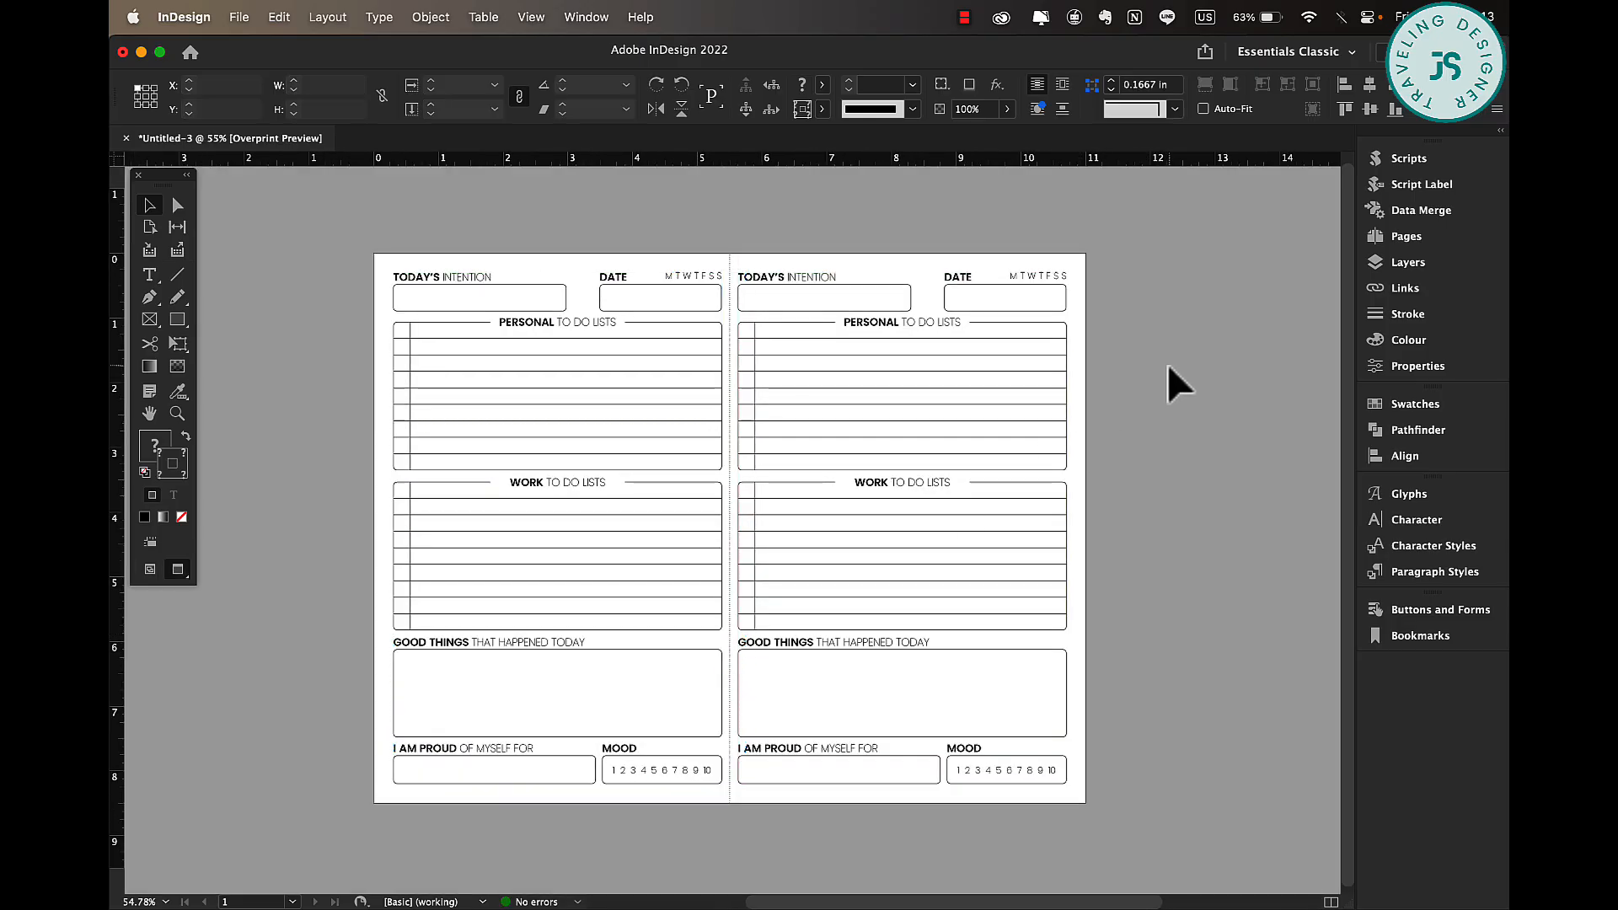
Ungroup the right column's planner elements and fill its intention and date boxes with the yellow swatch C=0 M=0 Y=100 K=0.
scroll(959, 345, "up", 4)
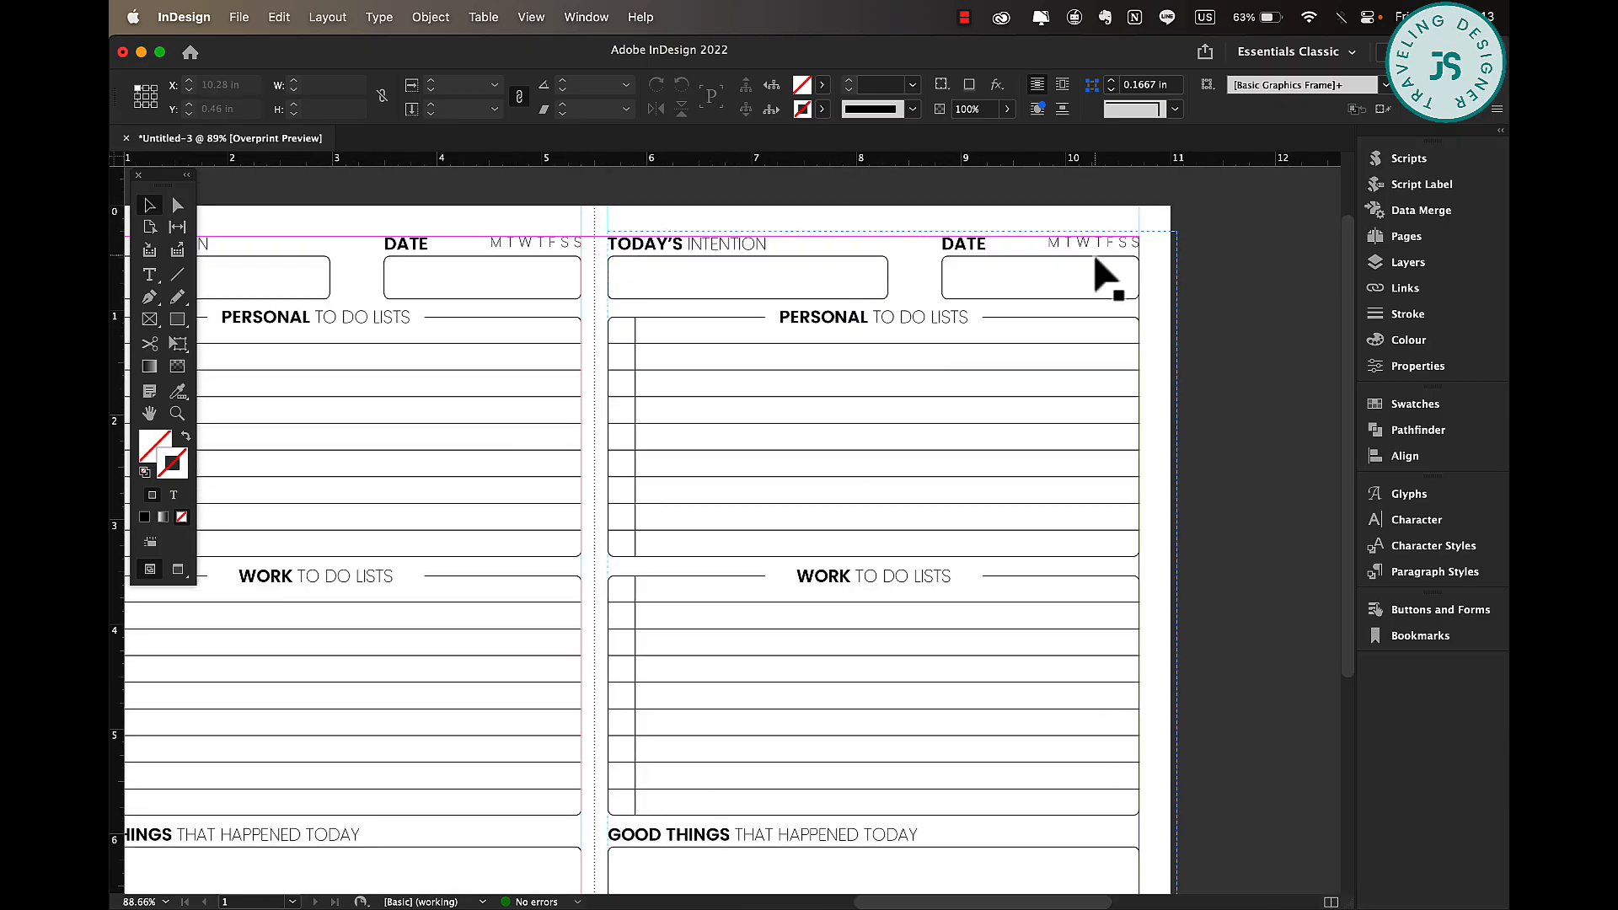
right_click(885, 269)
left_click(988, 524)
left_click(822, 85)
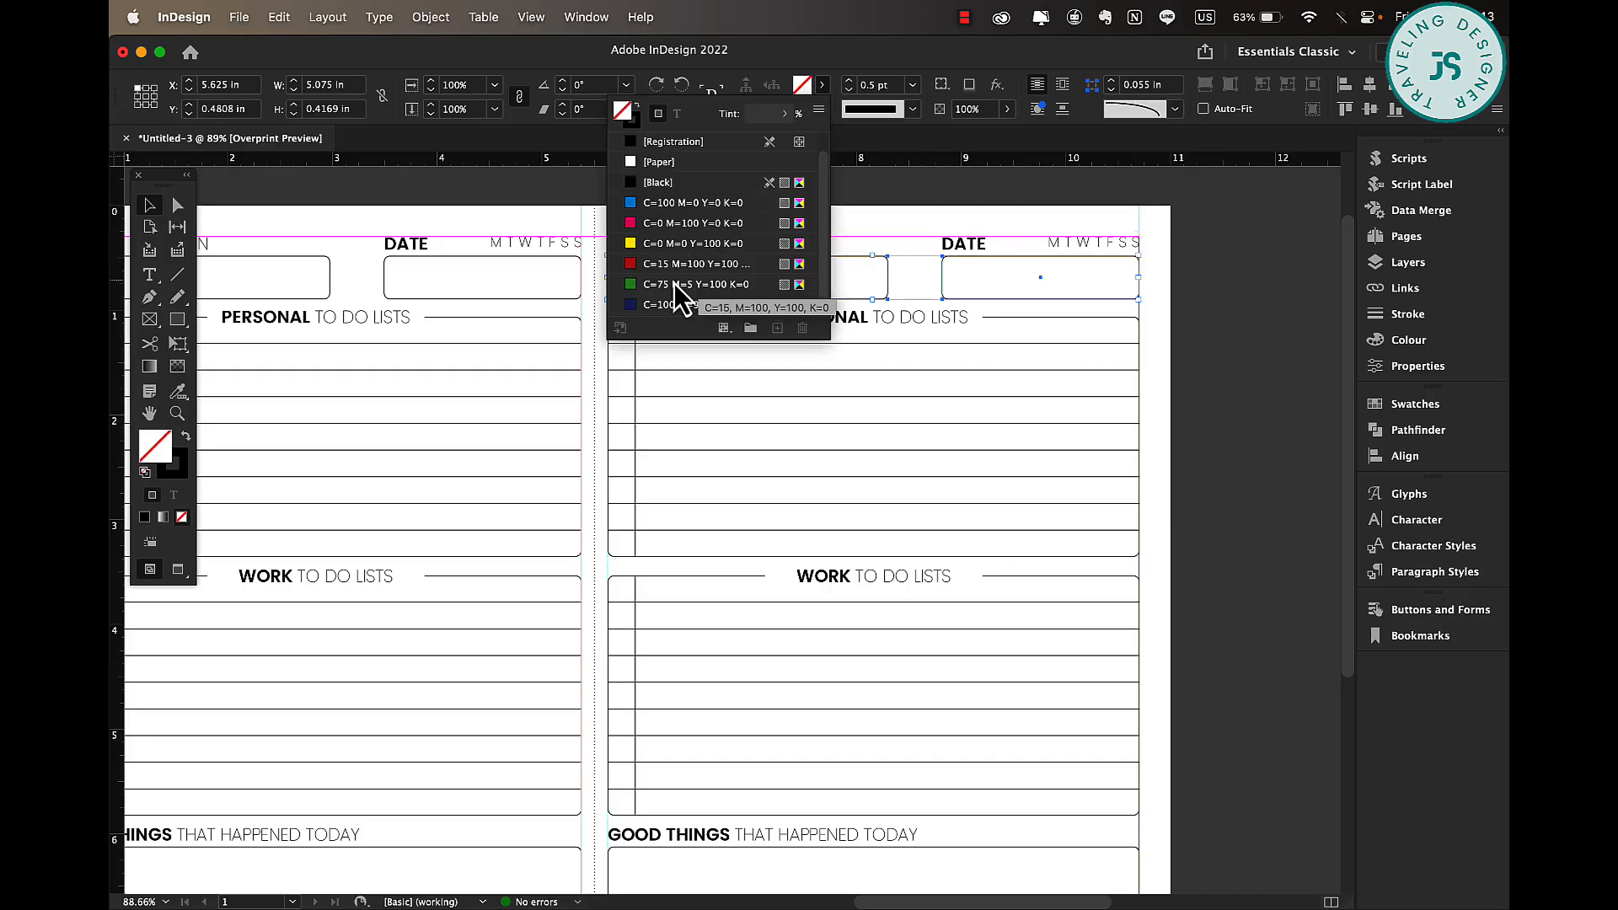
left_click(664, 244)
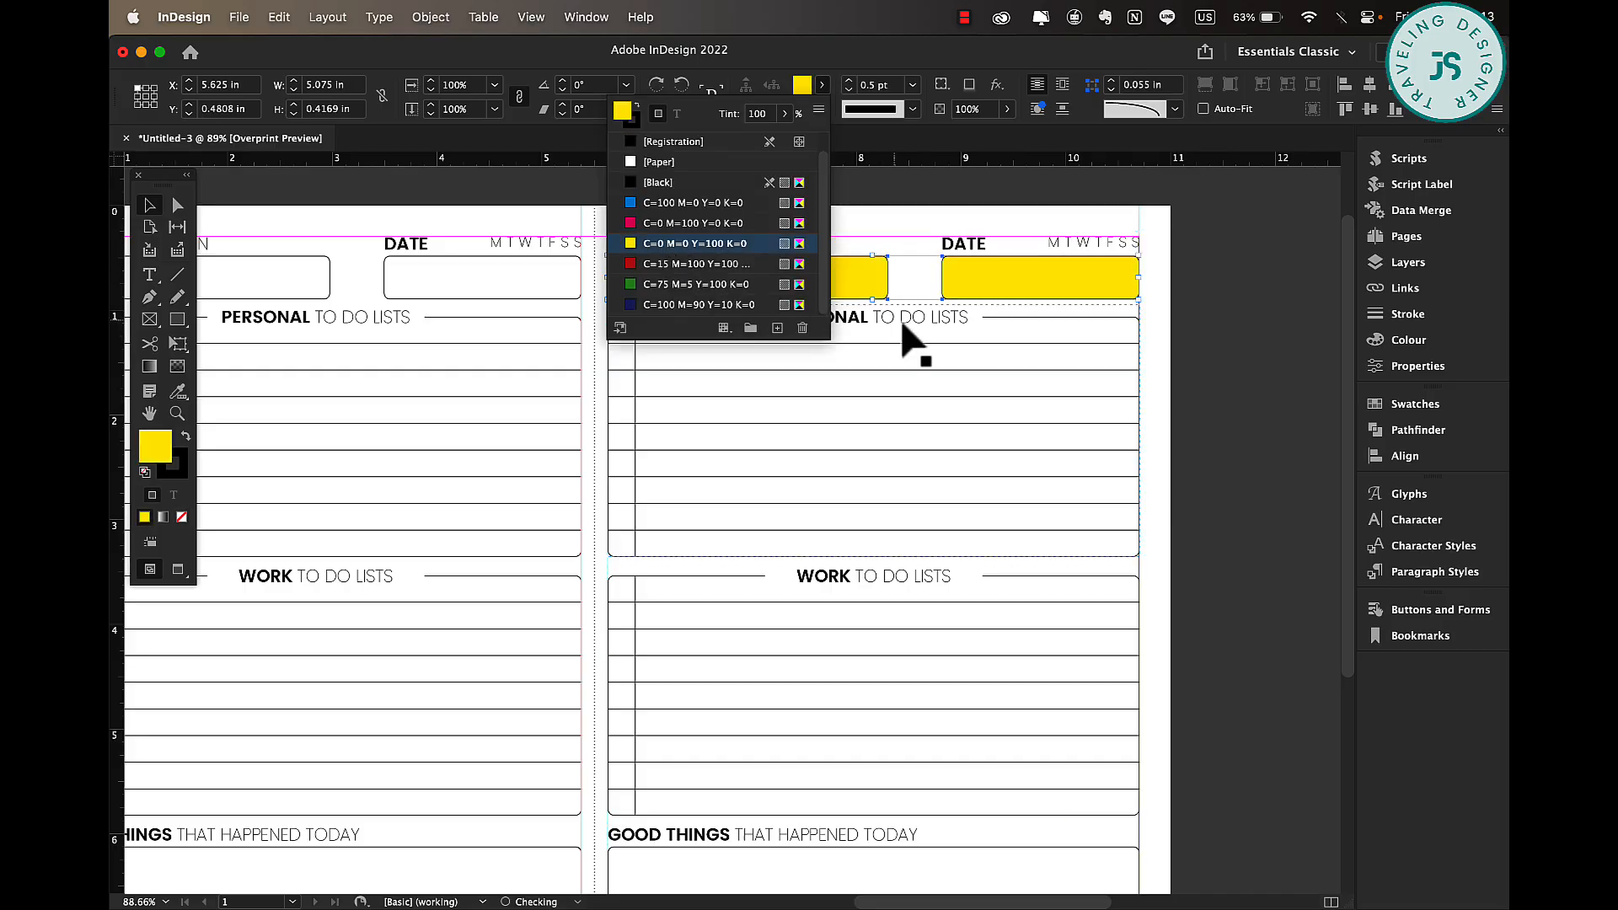
Create a CMYK process swatch C=6 M=12 Y=33 K=11 and apply it to the right column's intention and date boxes.
left_click(785, 112)
left_click(820, 112)
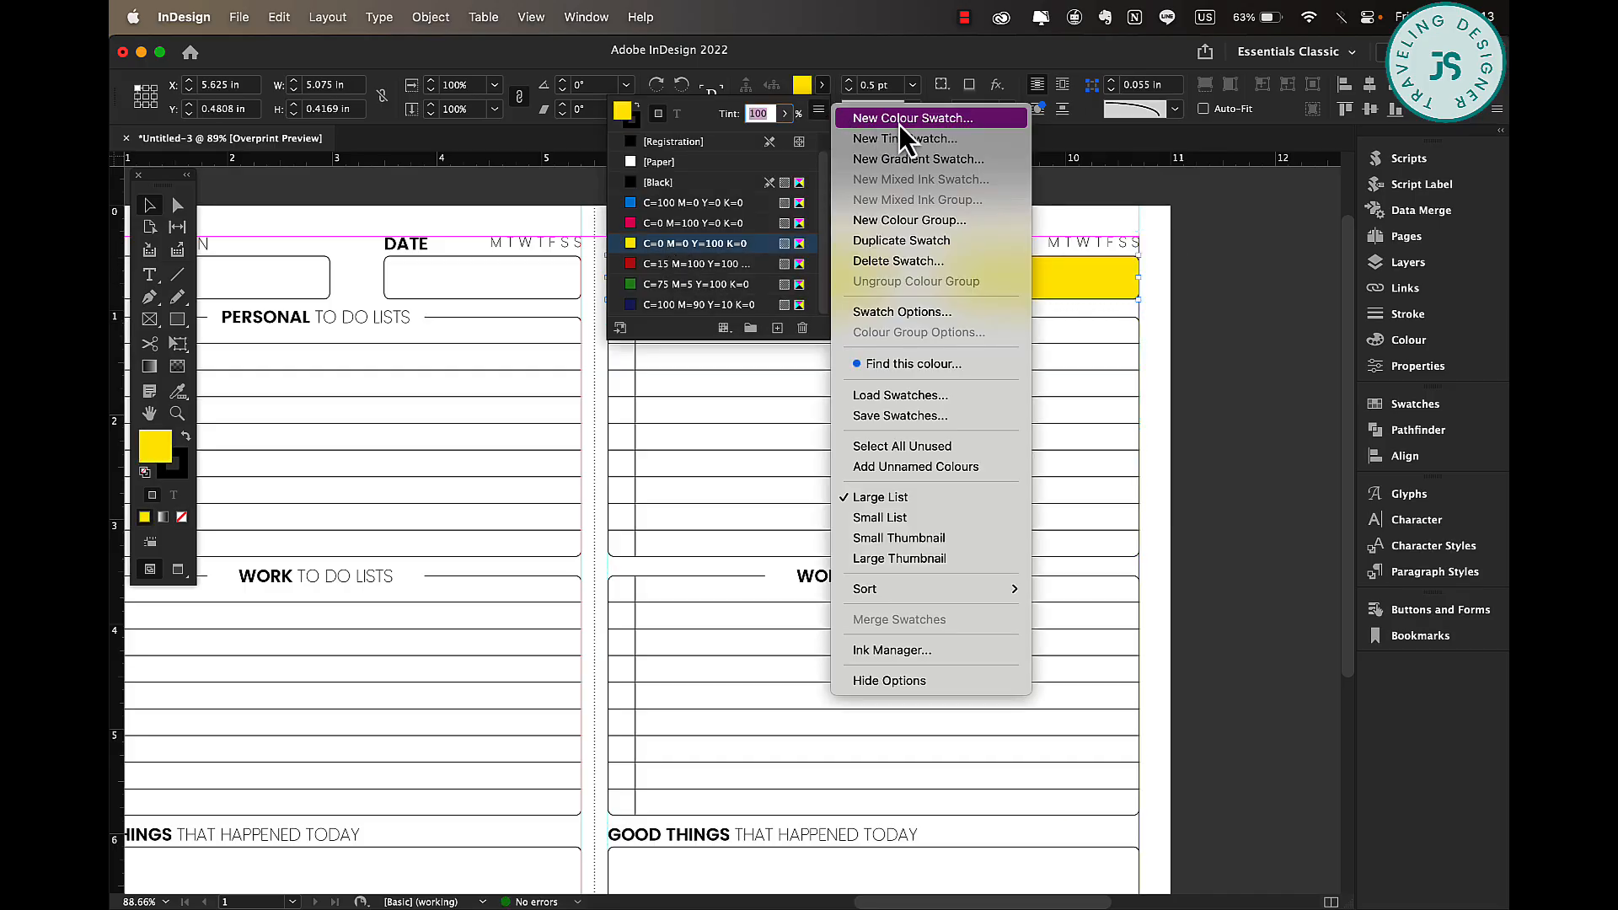
left_click(927, 119)
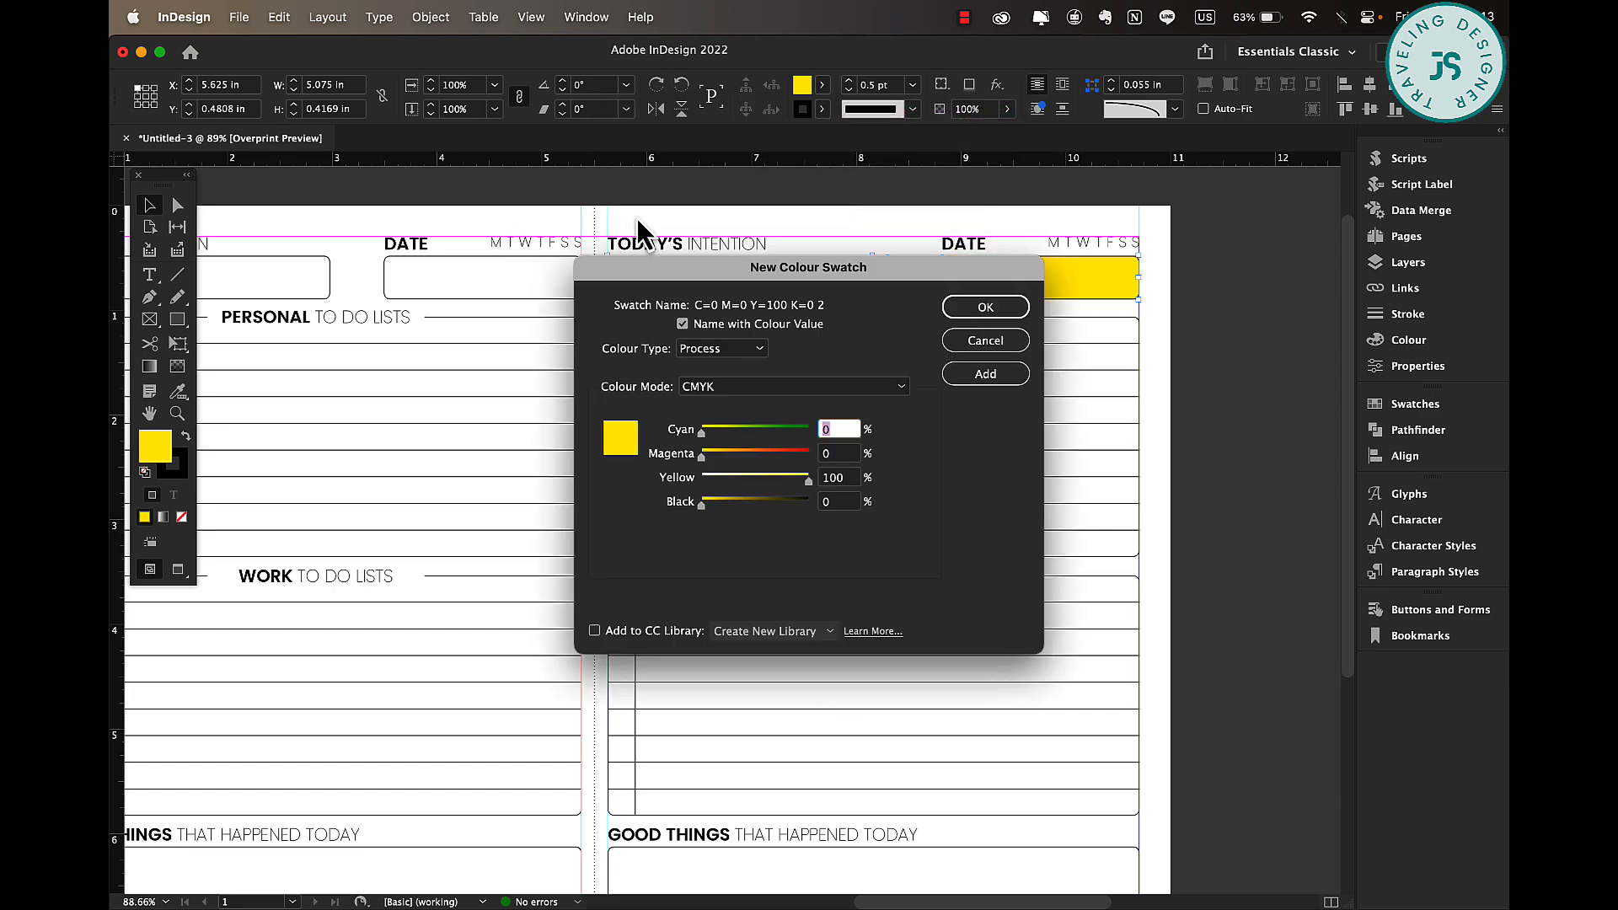
left_click_drag(809, 481, 712, 442)
mouse_move(702, 504)
left_mouse_down()
mouse_move(735, 508)
mouse_move(715, 508)
left_mouse_up()
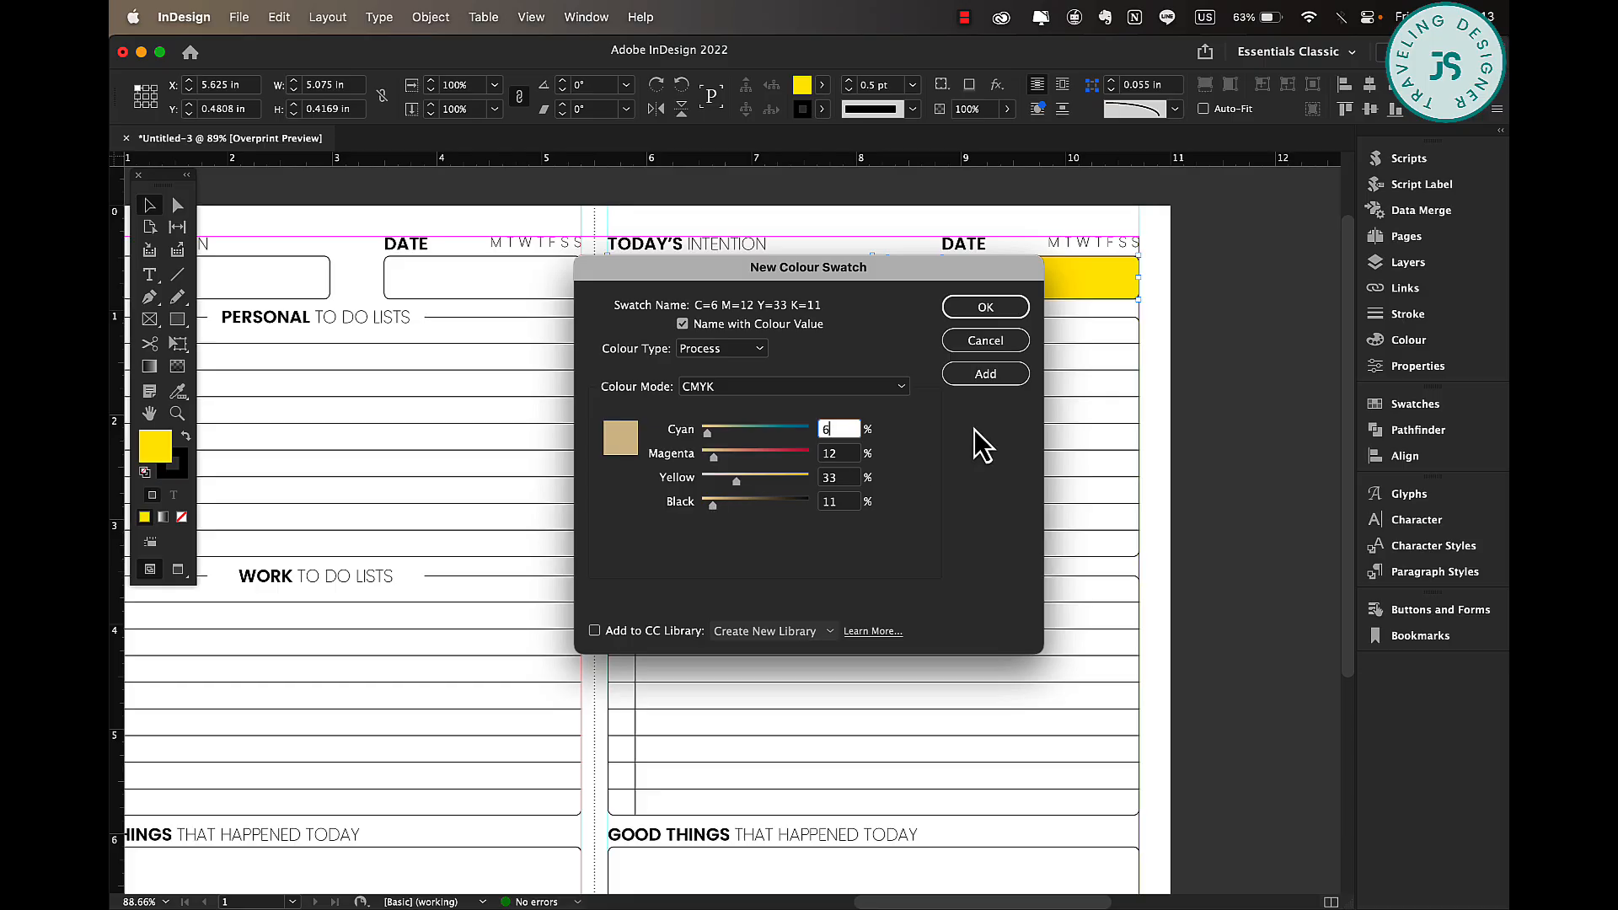
left_click(986, 373)
left_click(992, 307)
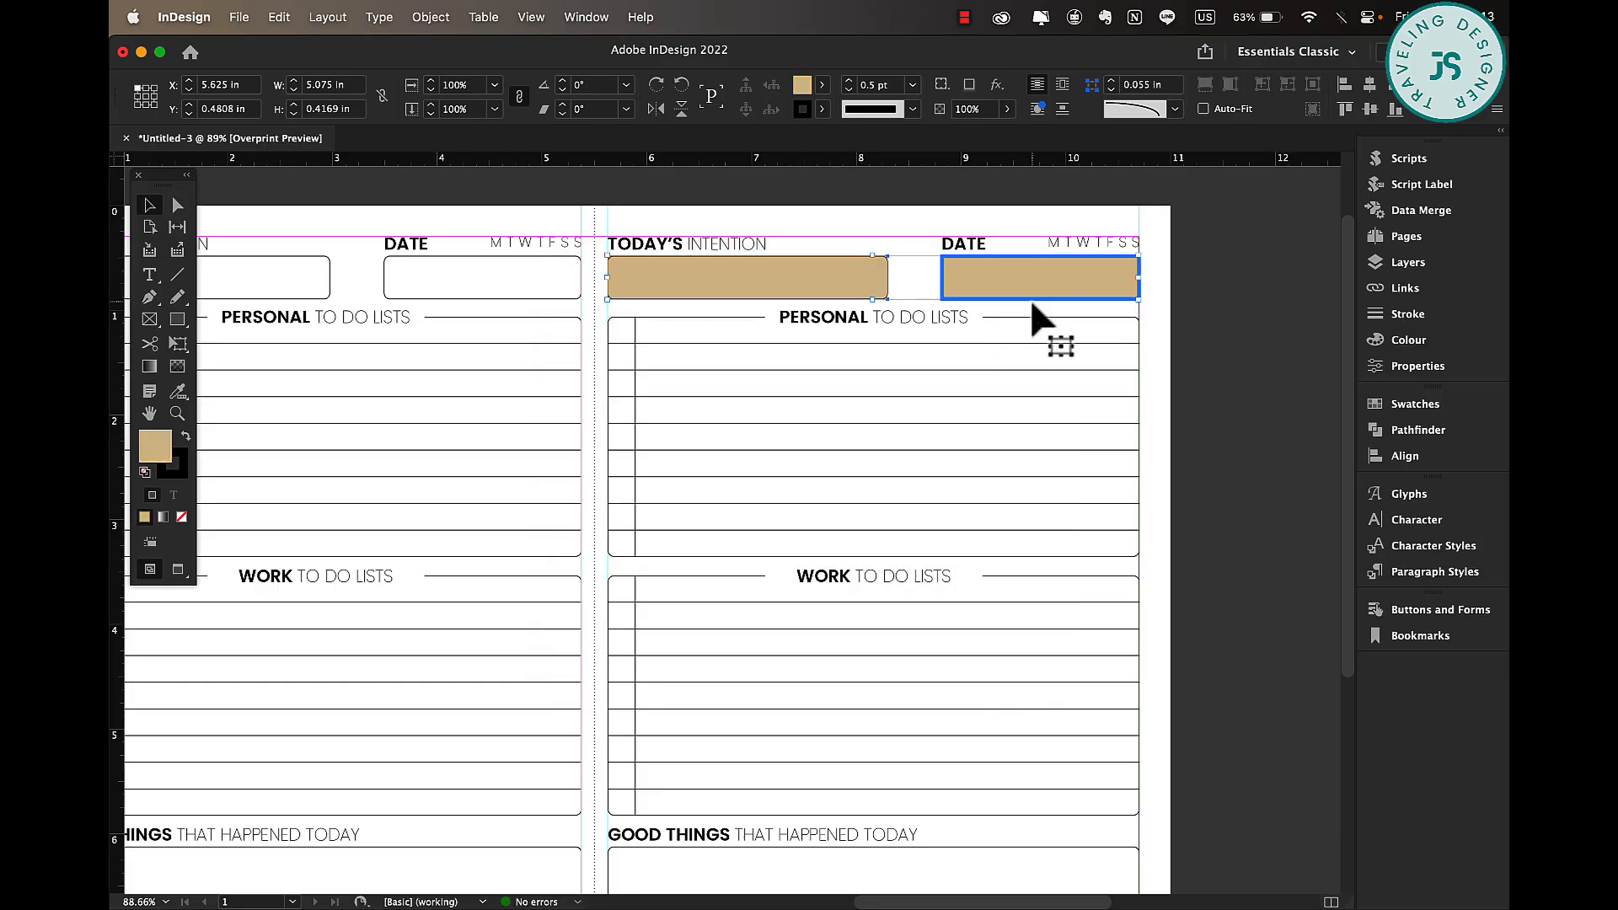
Lower the fill tint of the right column's intention and date boxes to a pale beige.
left_click(829, 274)
left_click(980, 295, "shift")
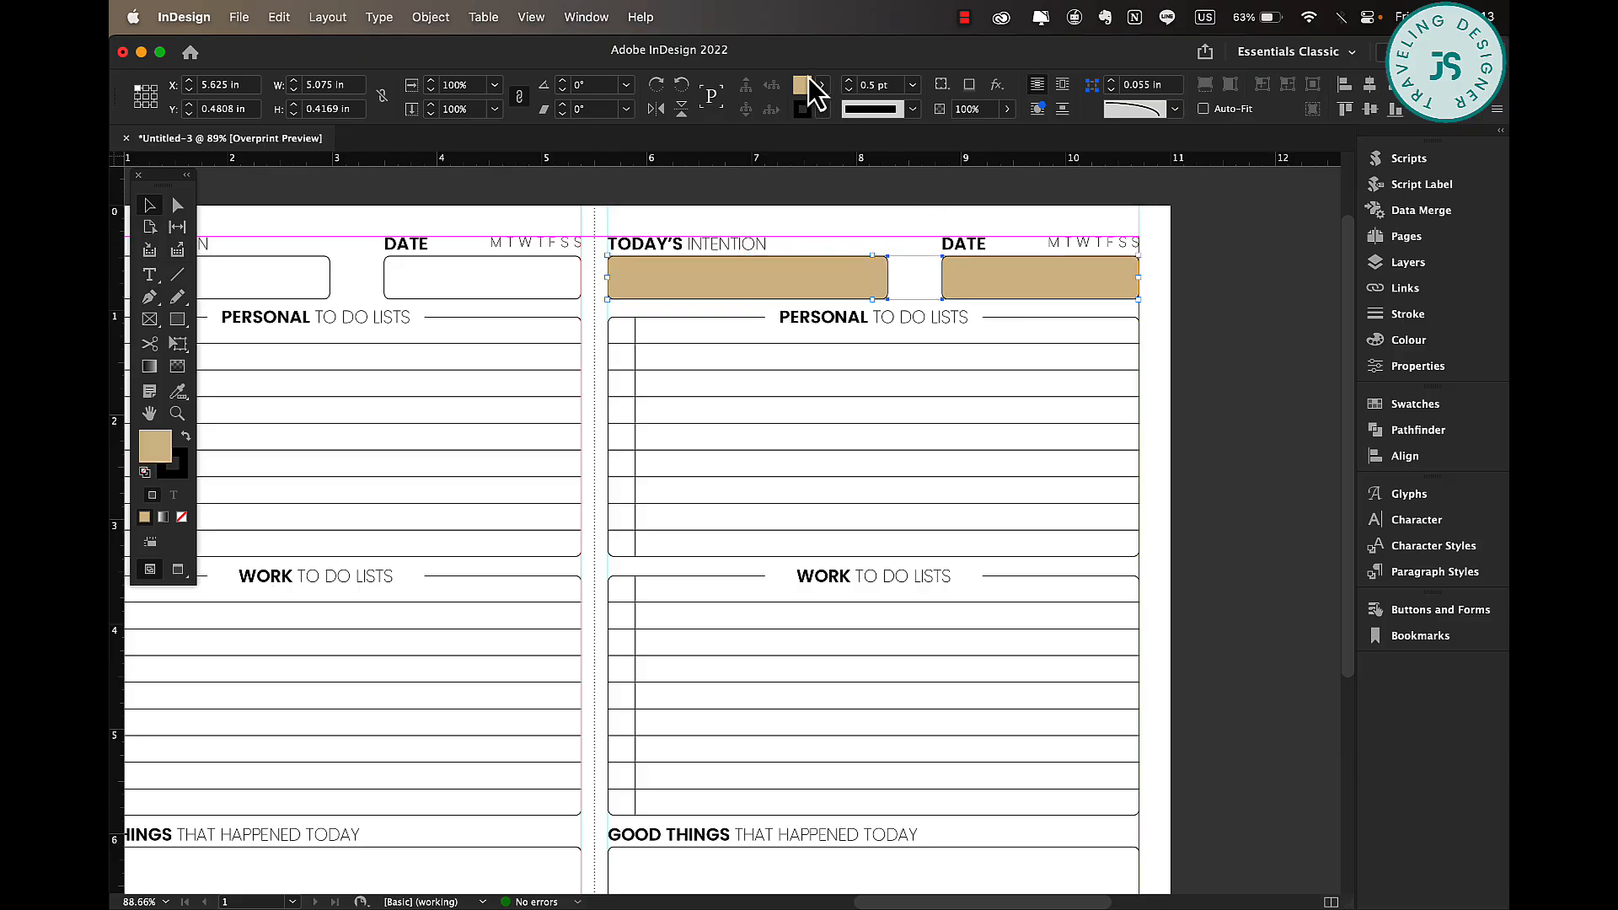
left_click(822, 84)
left_click(785, 113)
left_click_drag(787, 136, 710, 138)
left_click(1161, 365)
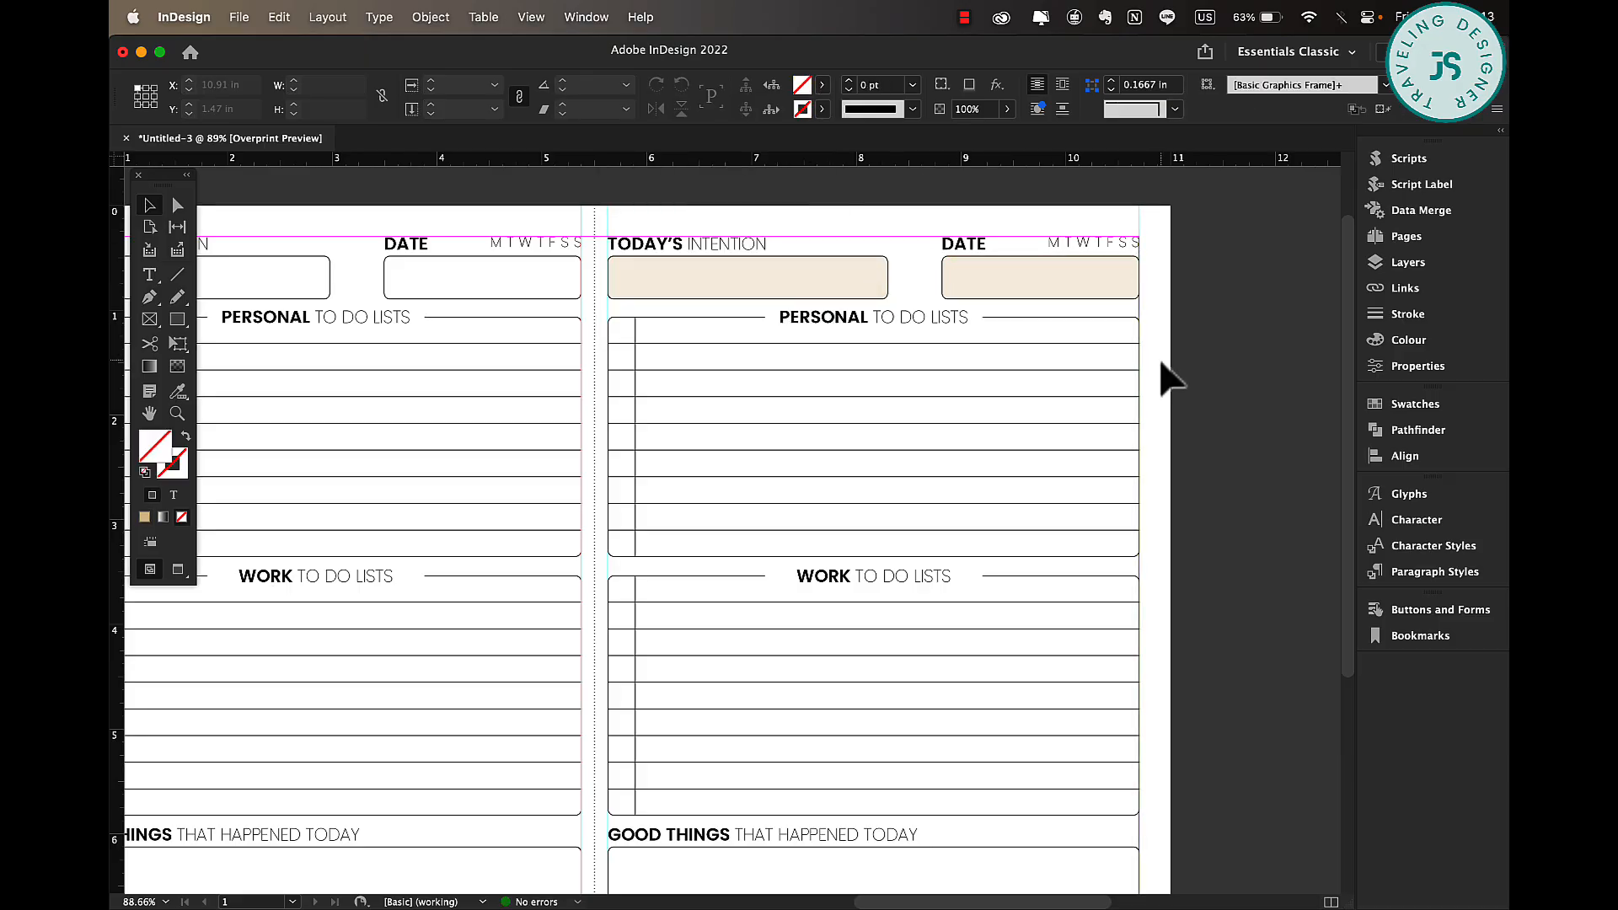
left_click(835, 286)
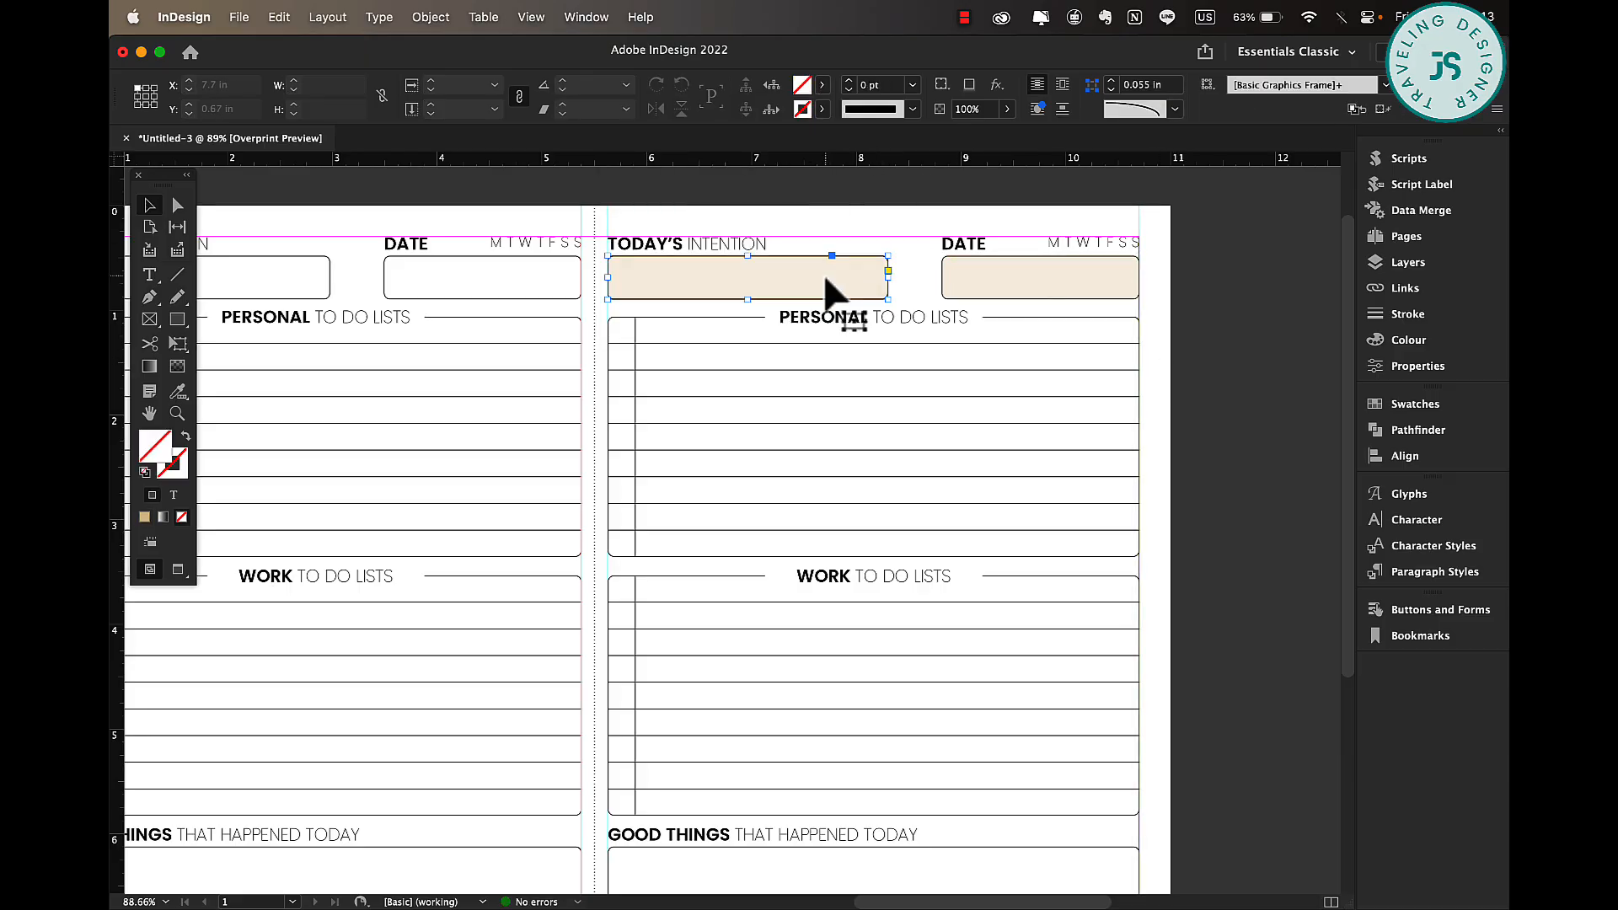
left_click(822, 87)
left_click(1069, 303)
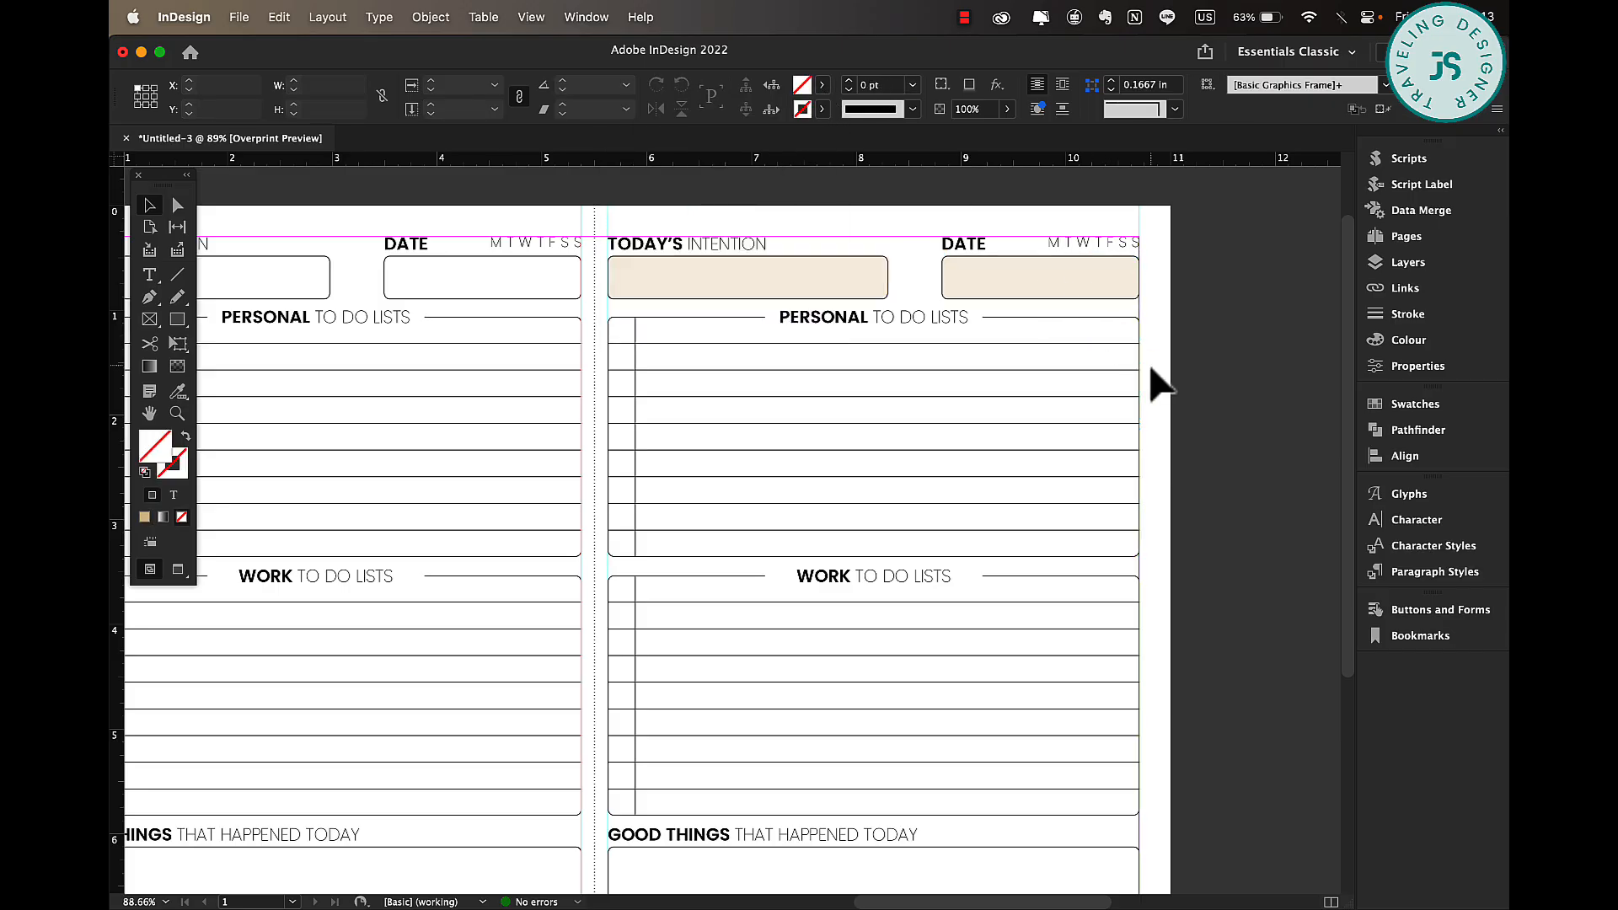
Fill the right column's GOOD THINGS and I AM PROUD boxes with the tan swatch C=6 M=12 Y=33 K=11 at 25% tint.
scroll(1152, 370, "down", 5)
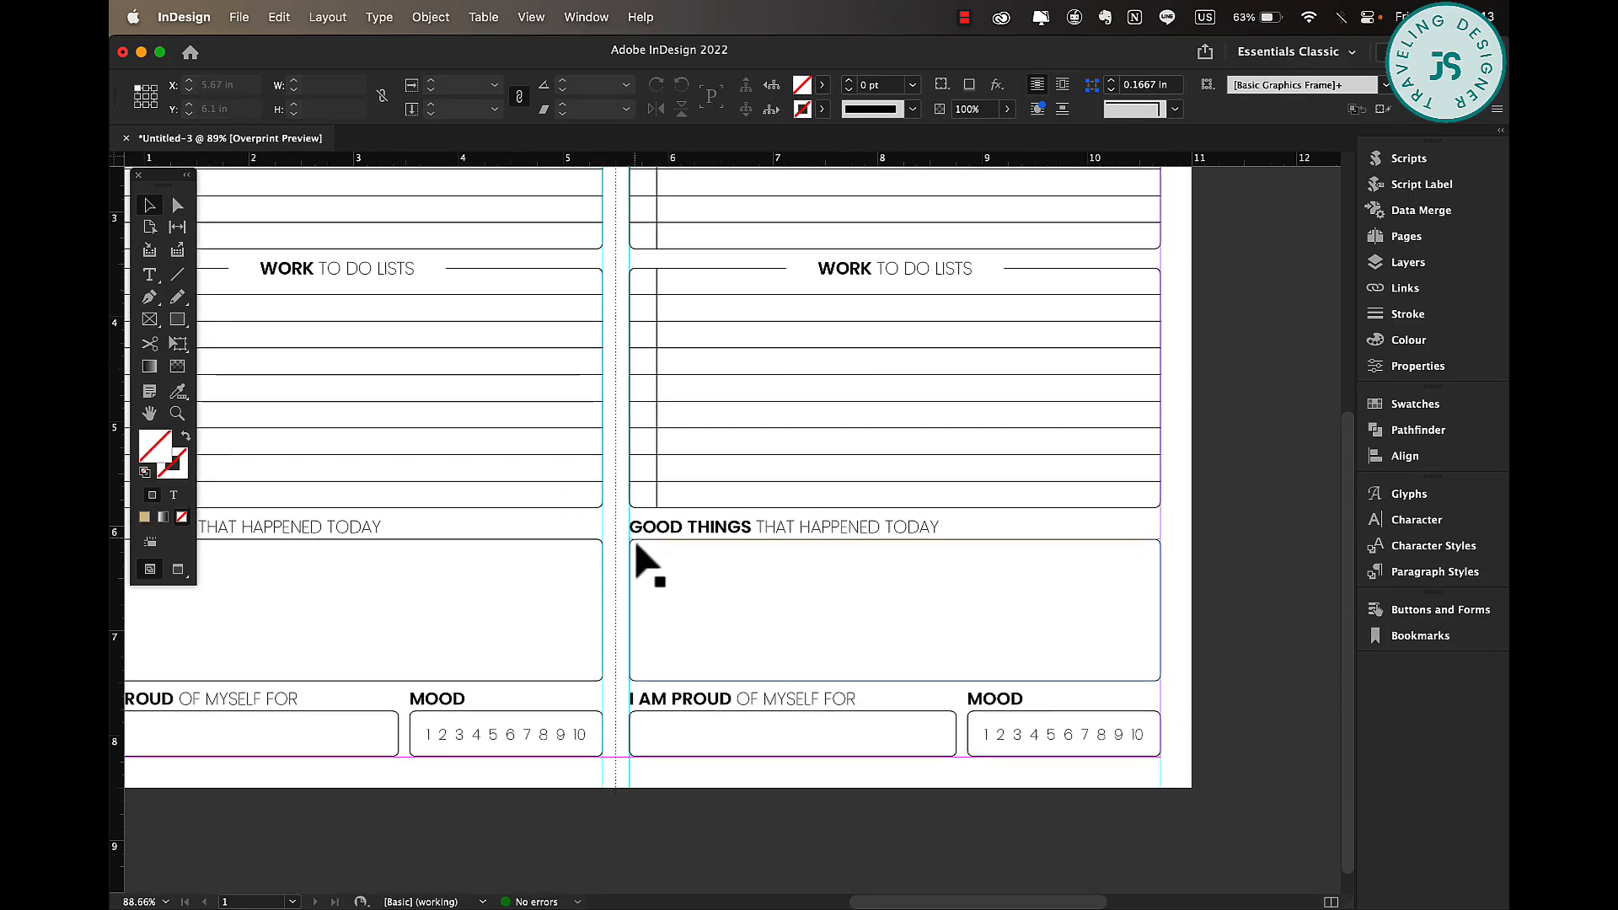
left_click(631, 563)
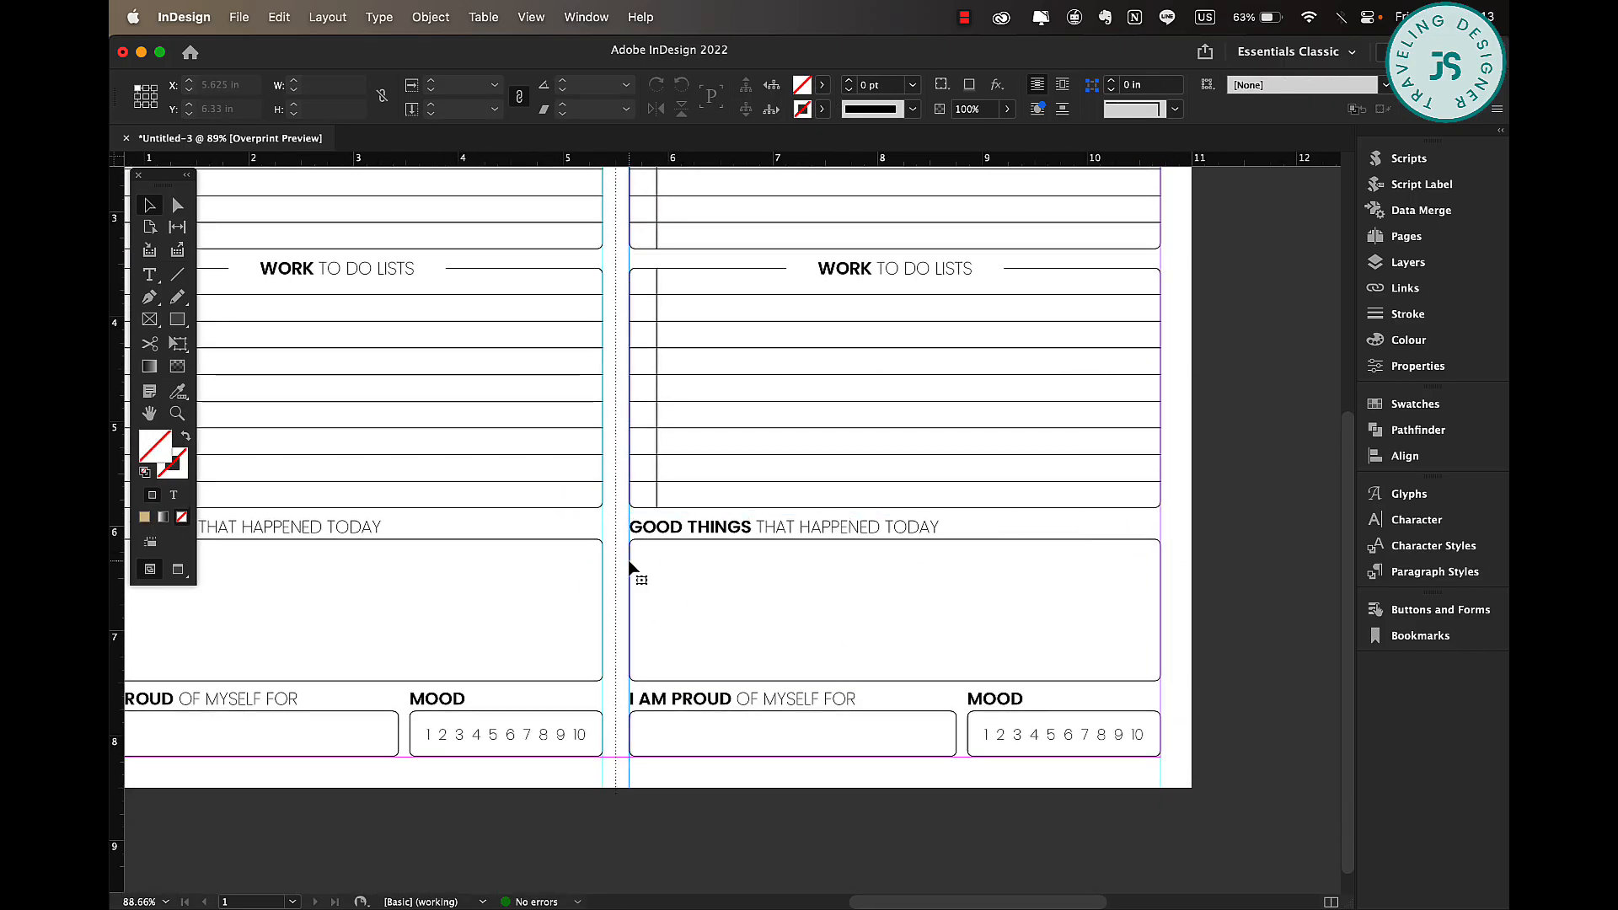
left_click(1047, 680)
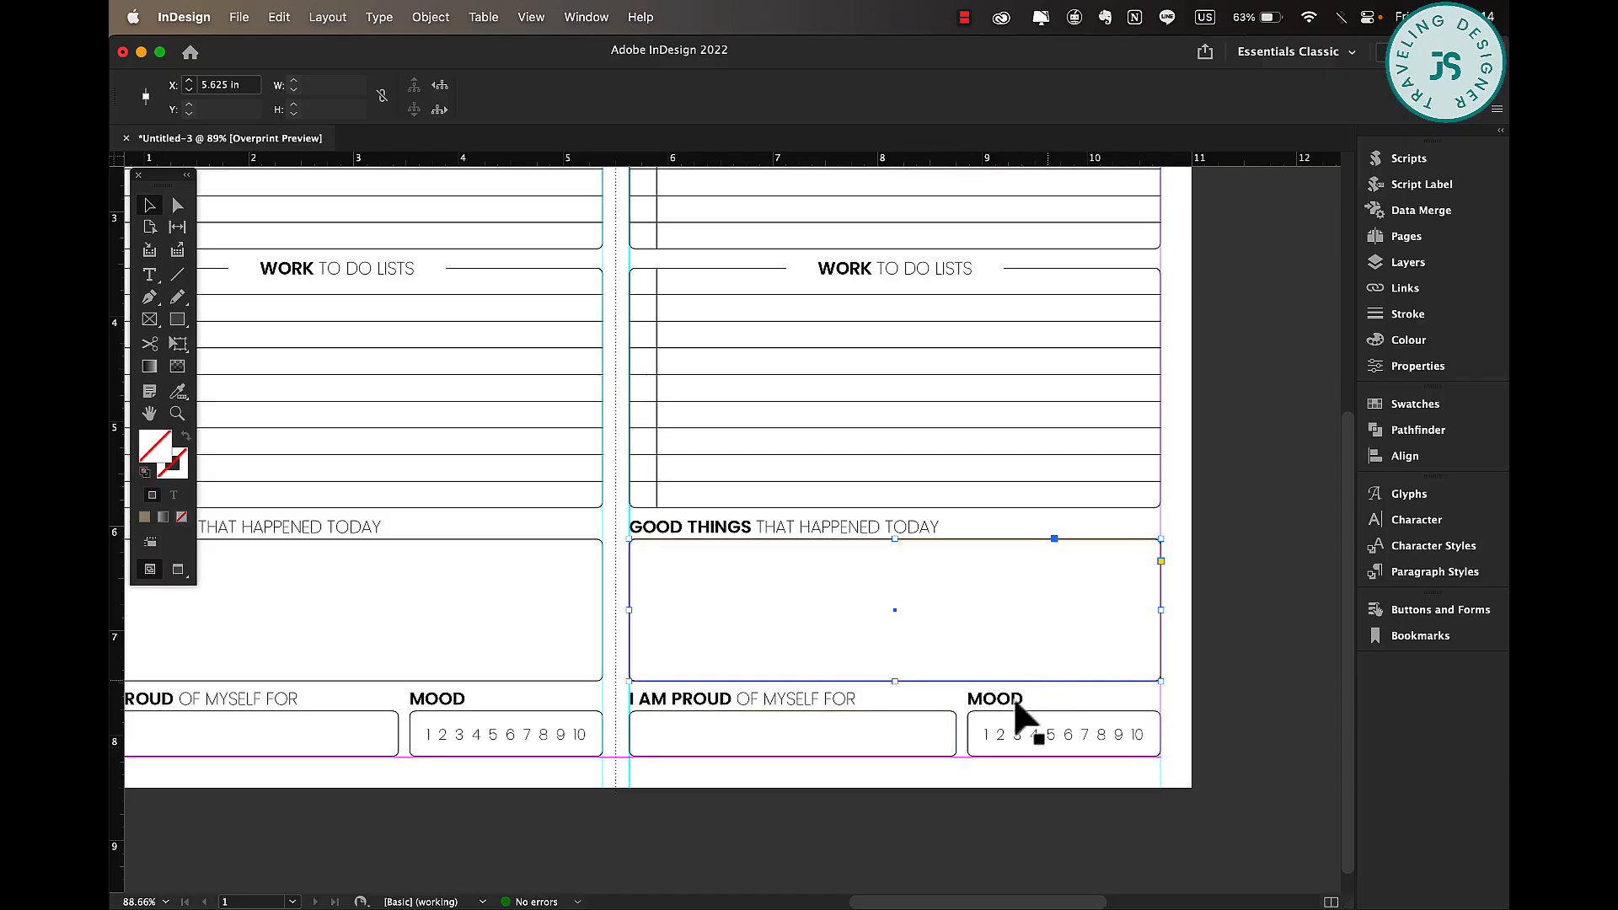
left_click(957, 736, "shift")
left_click(822, 84)
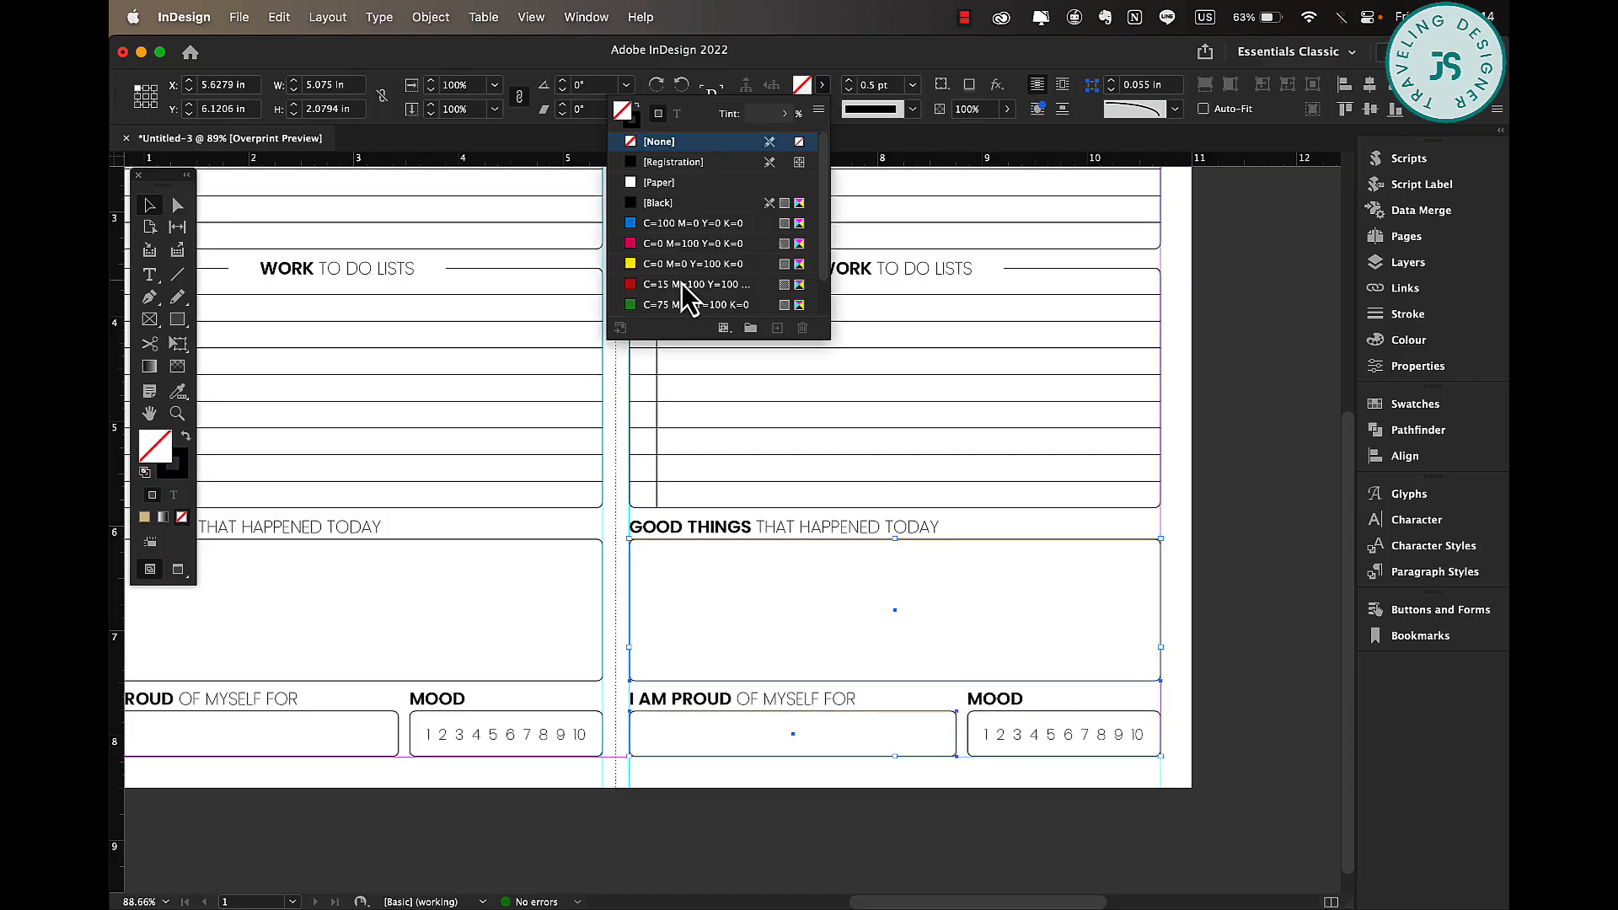
scroll(687, 295, "down", 2)
left_click(654, 316)
left_click(759, 114)
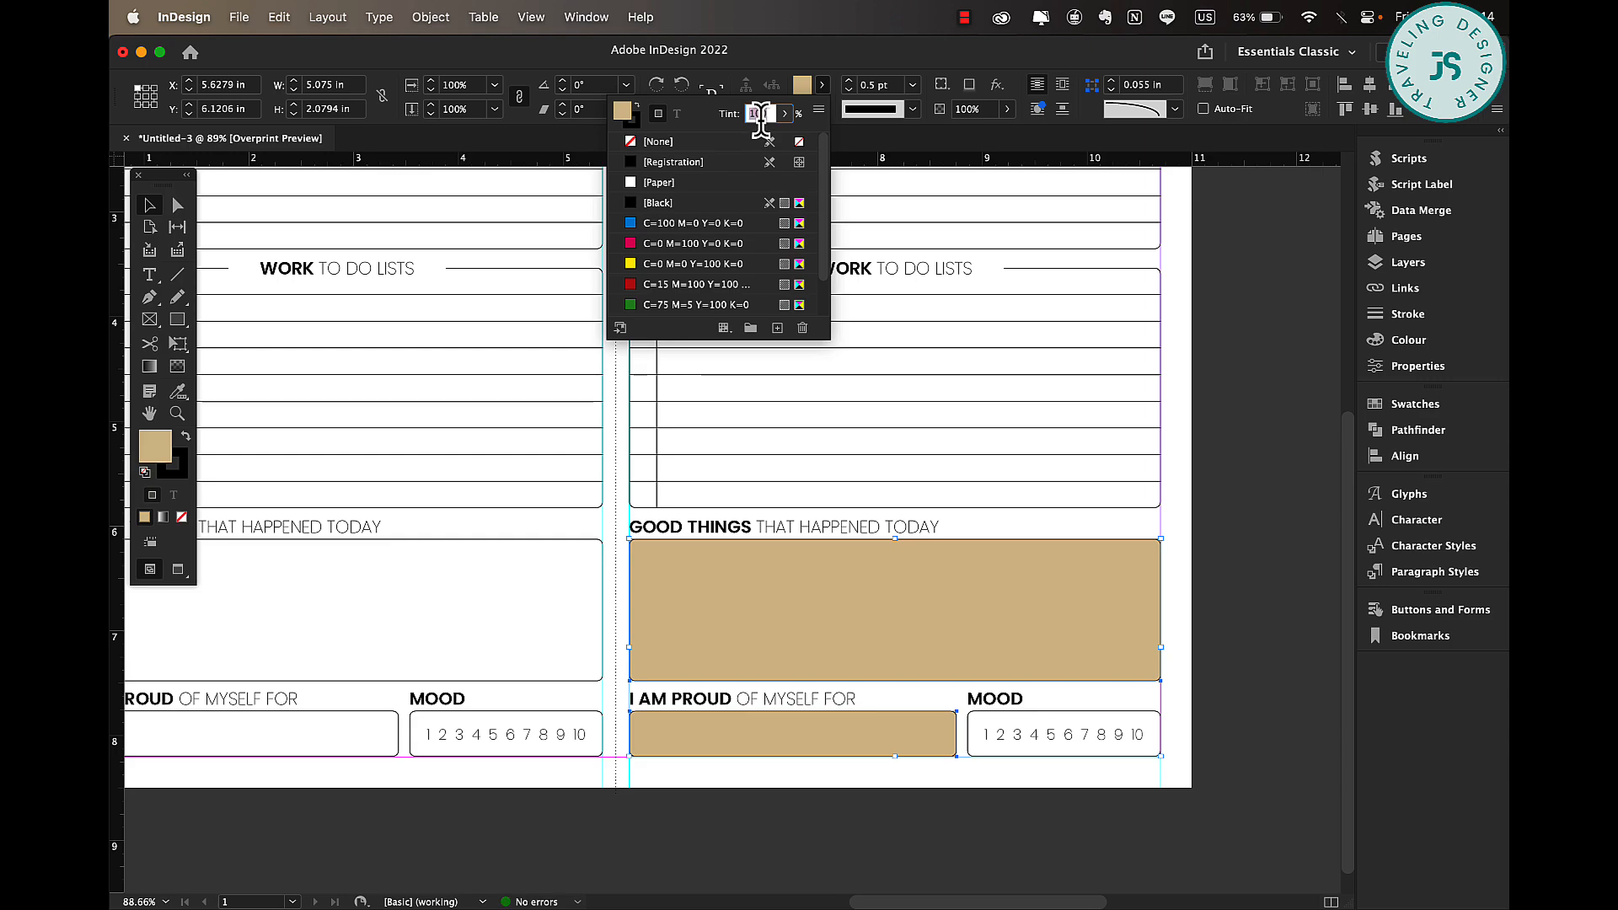
type("25")
key("Return")
left_click(1196, 602)
Examine the finished two-column planner page in Preview mode without guides and frame edges.
scroll(954, 498, "down", 5)
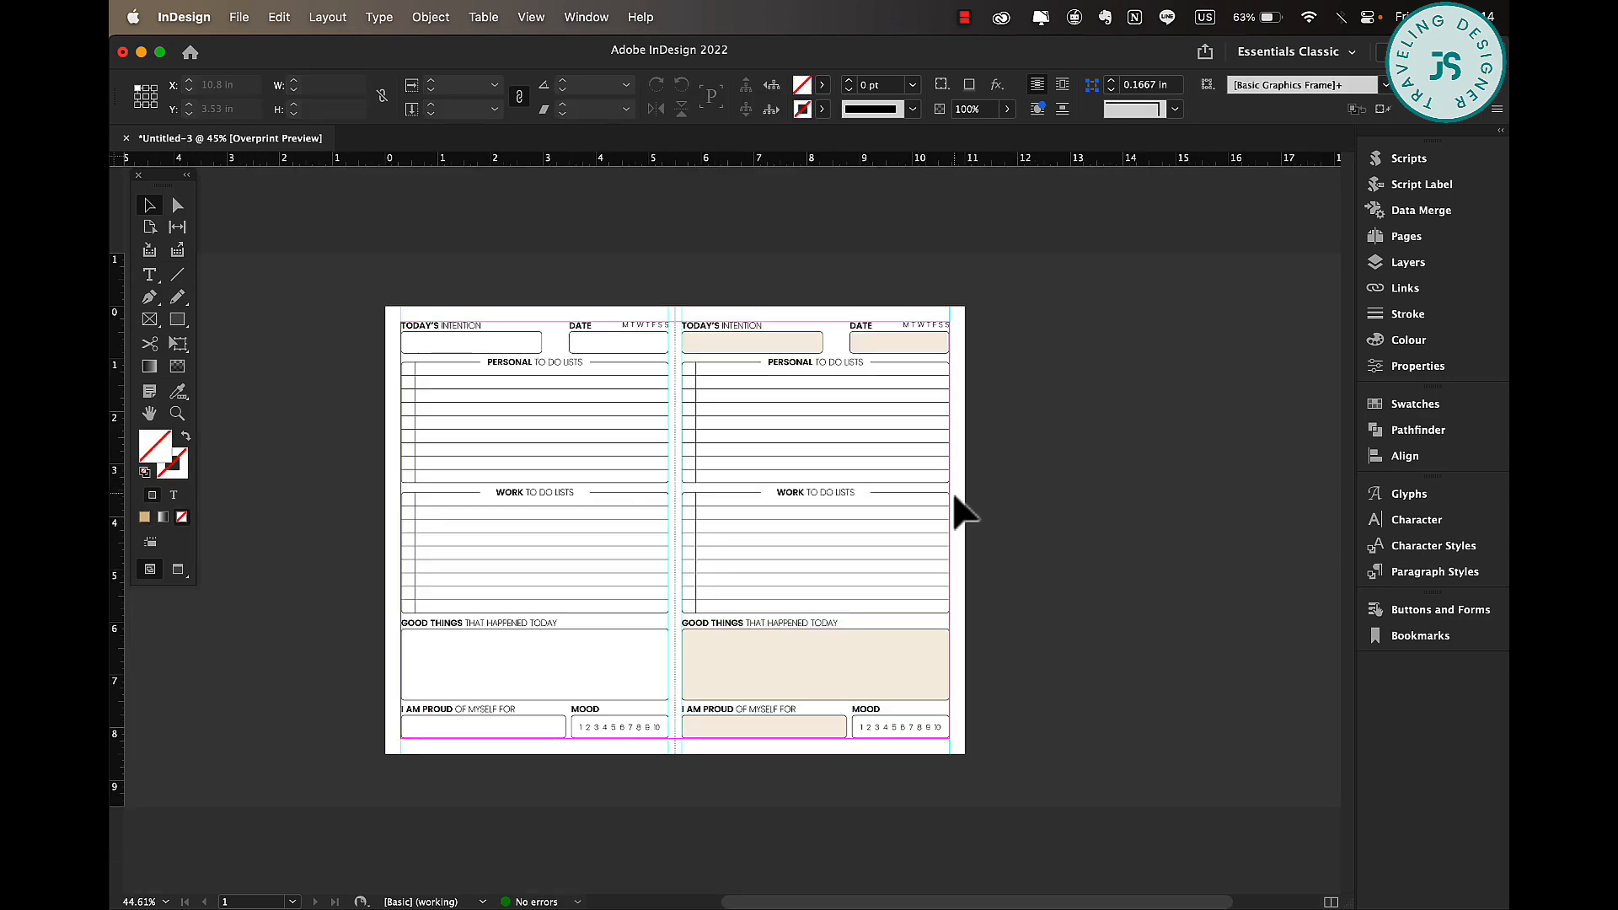
key("w")
scroll(954, 434, "up", 2)
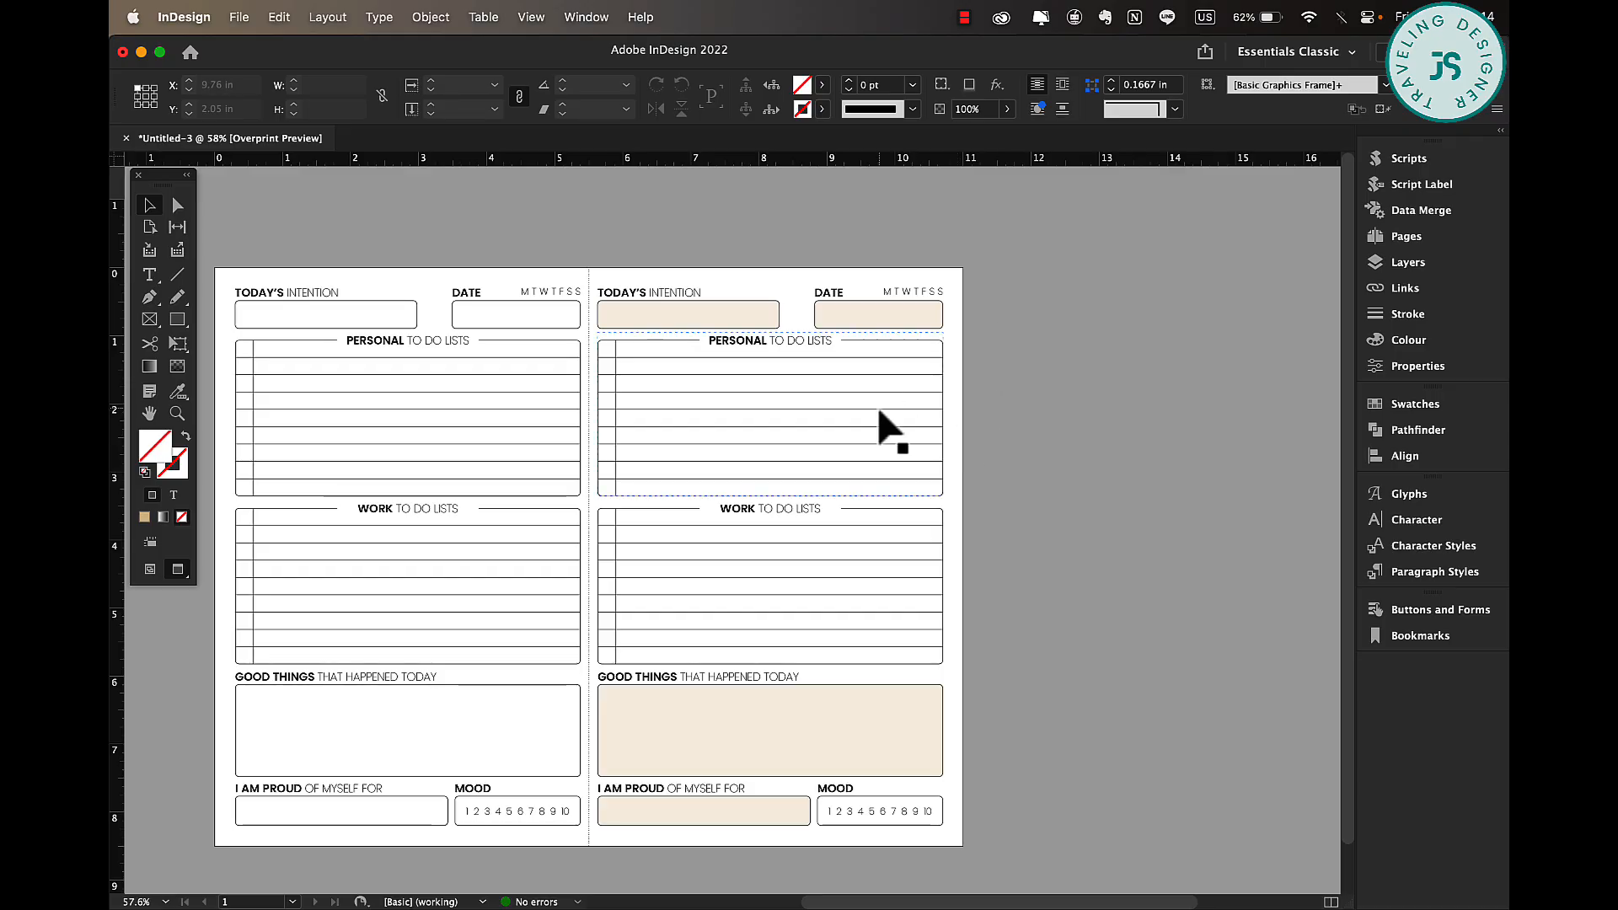
scroll(878, 413, "down", 1)
scroll(878, 413, "left", 2)
scroll(879, 413, "left", 2)
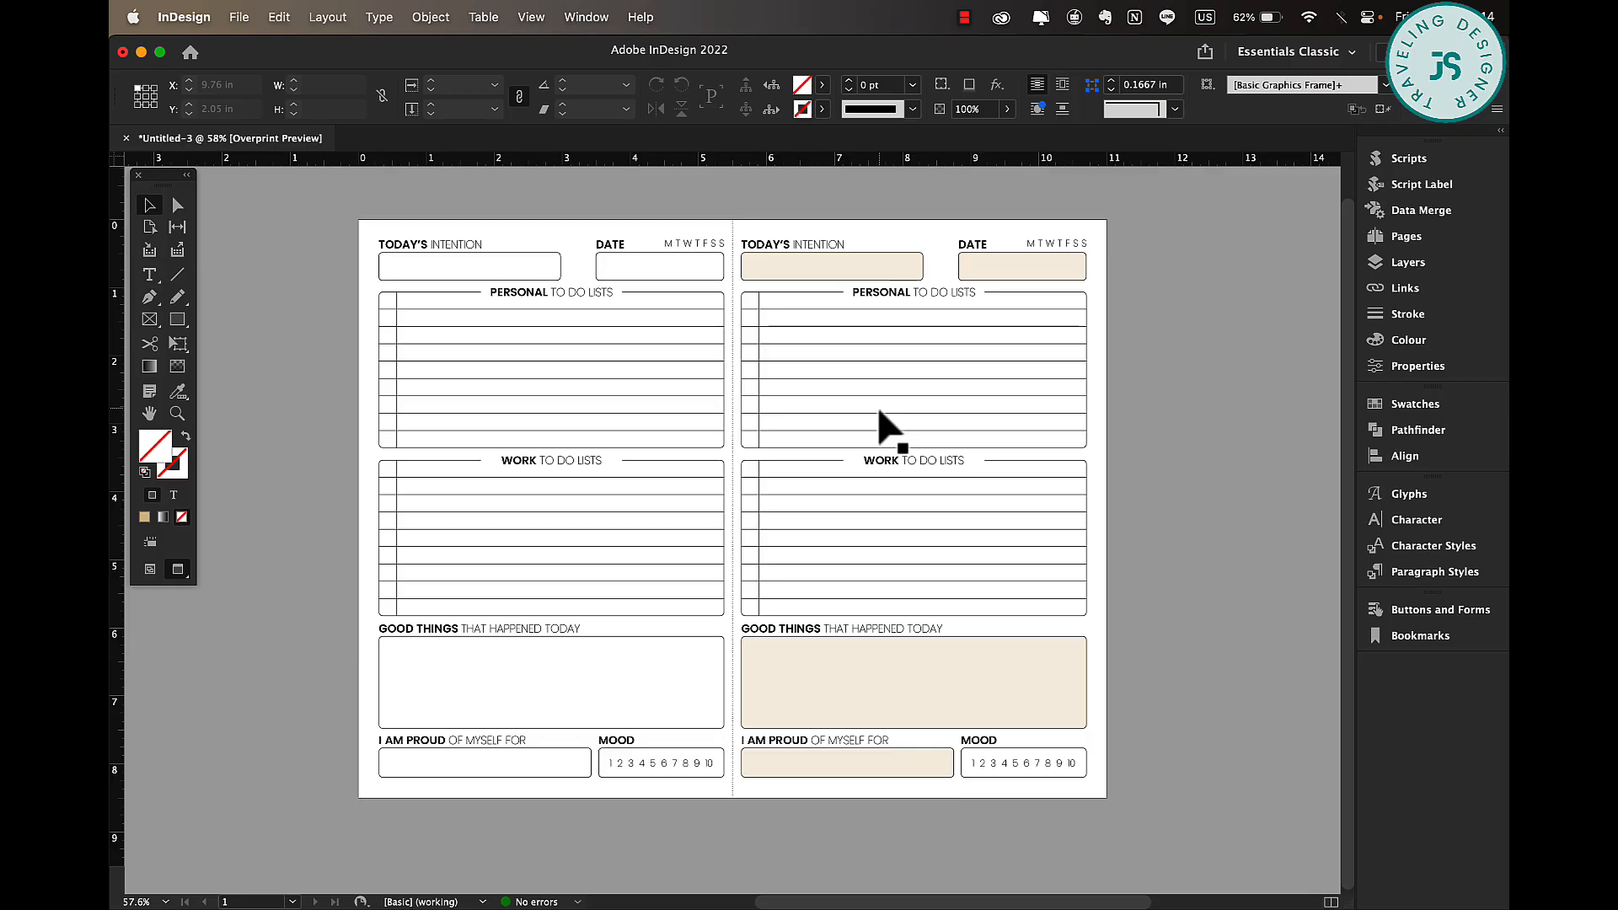
scroll(879, 411, "down", 2)
scroll(882, 401, "up", 2)
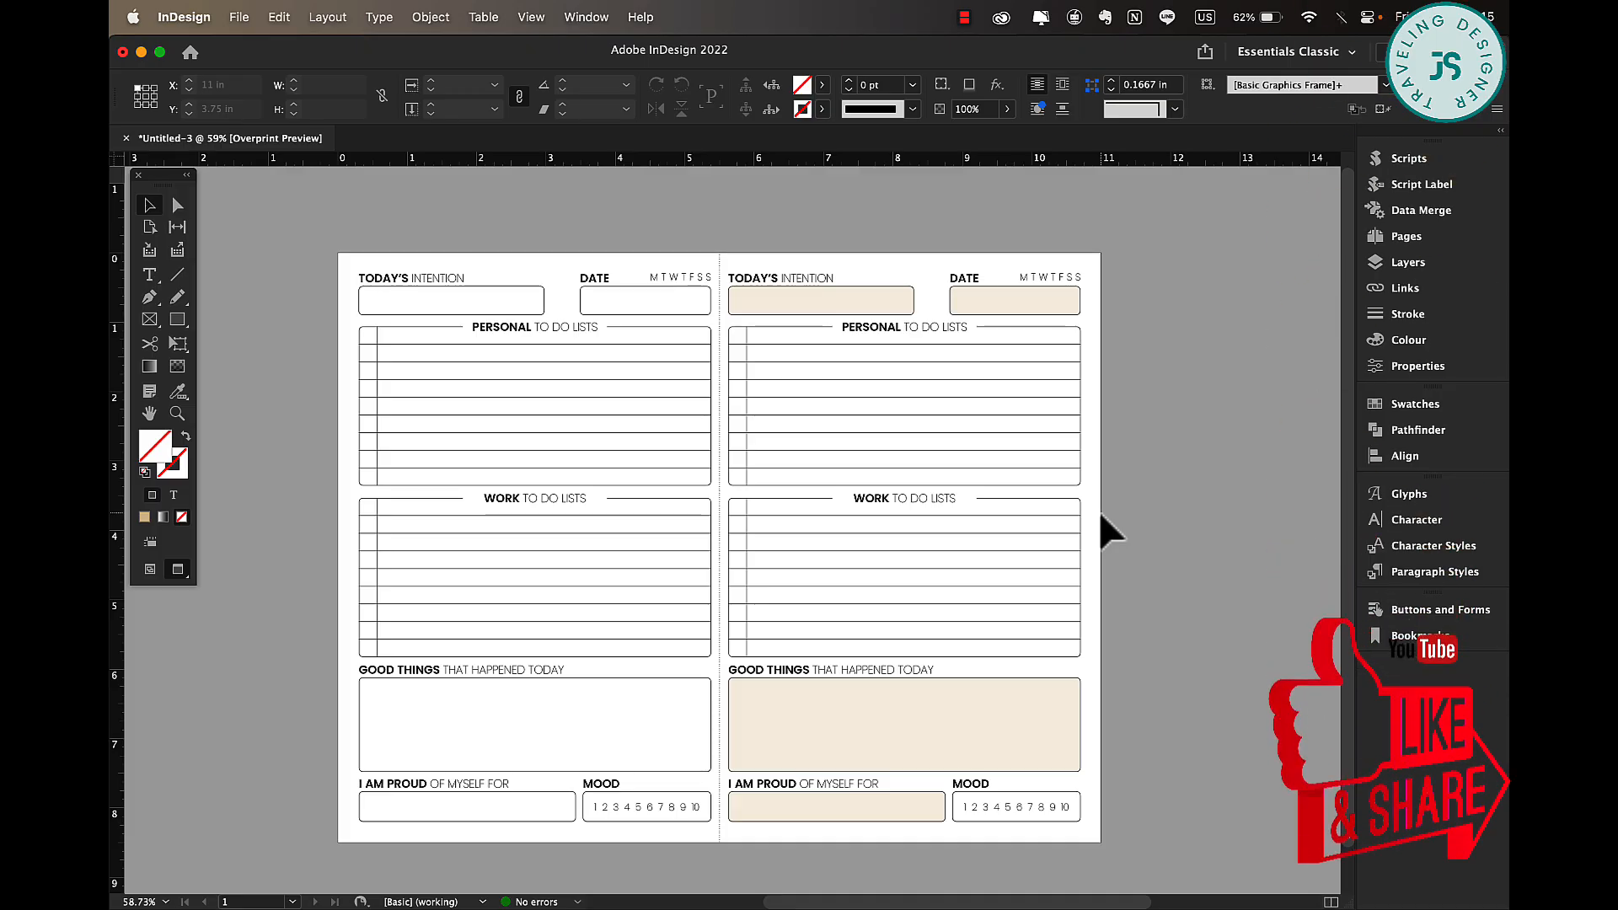
left_click(571, 505)
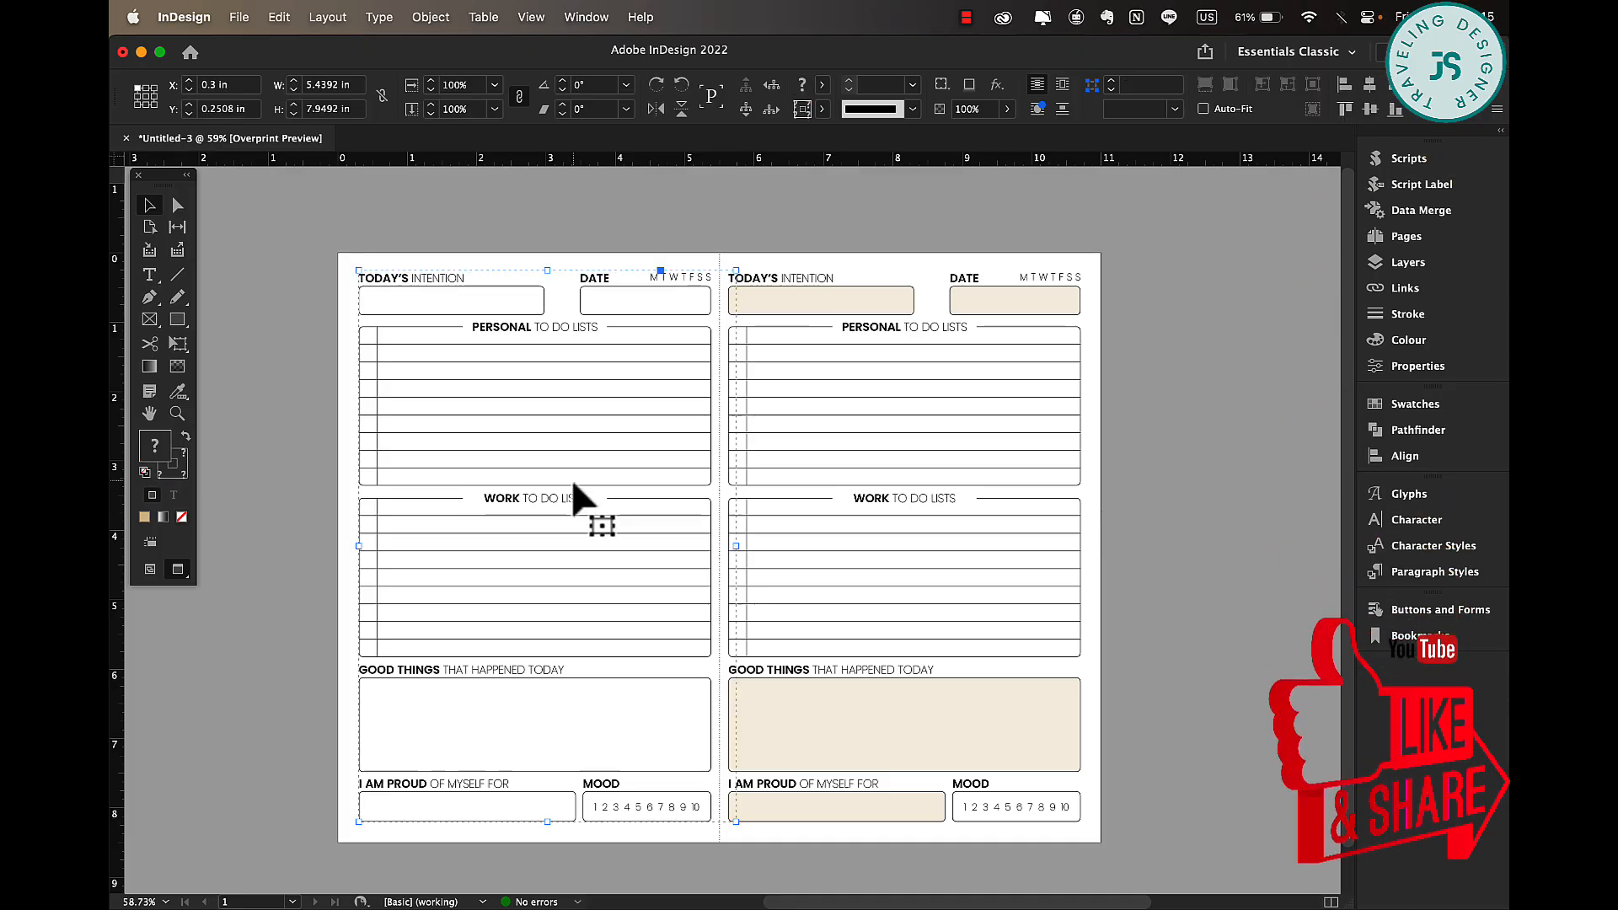
left_click(286, 216)
Review the file formats available for exporting the planner, including JPEG, and leave without exporting.
left_click(239, 17)
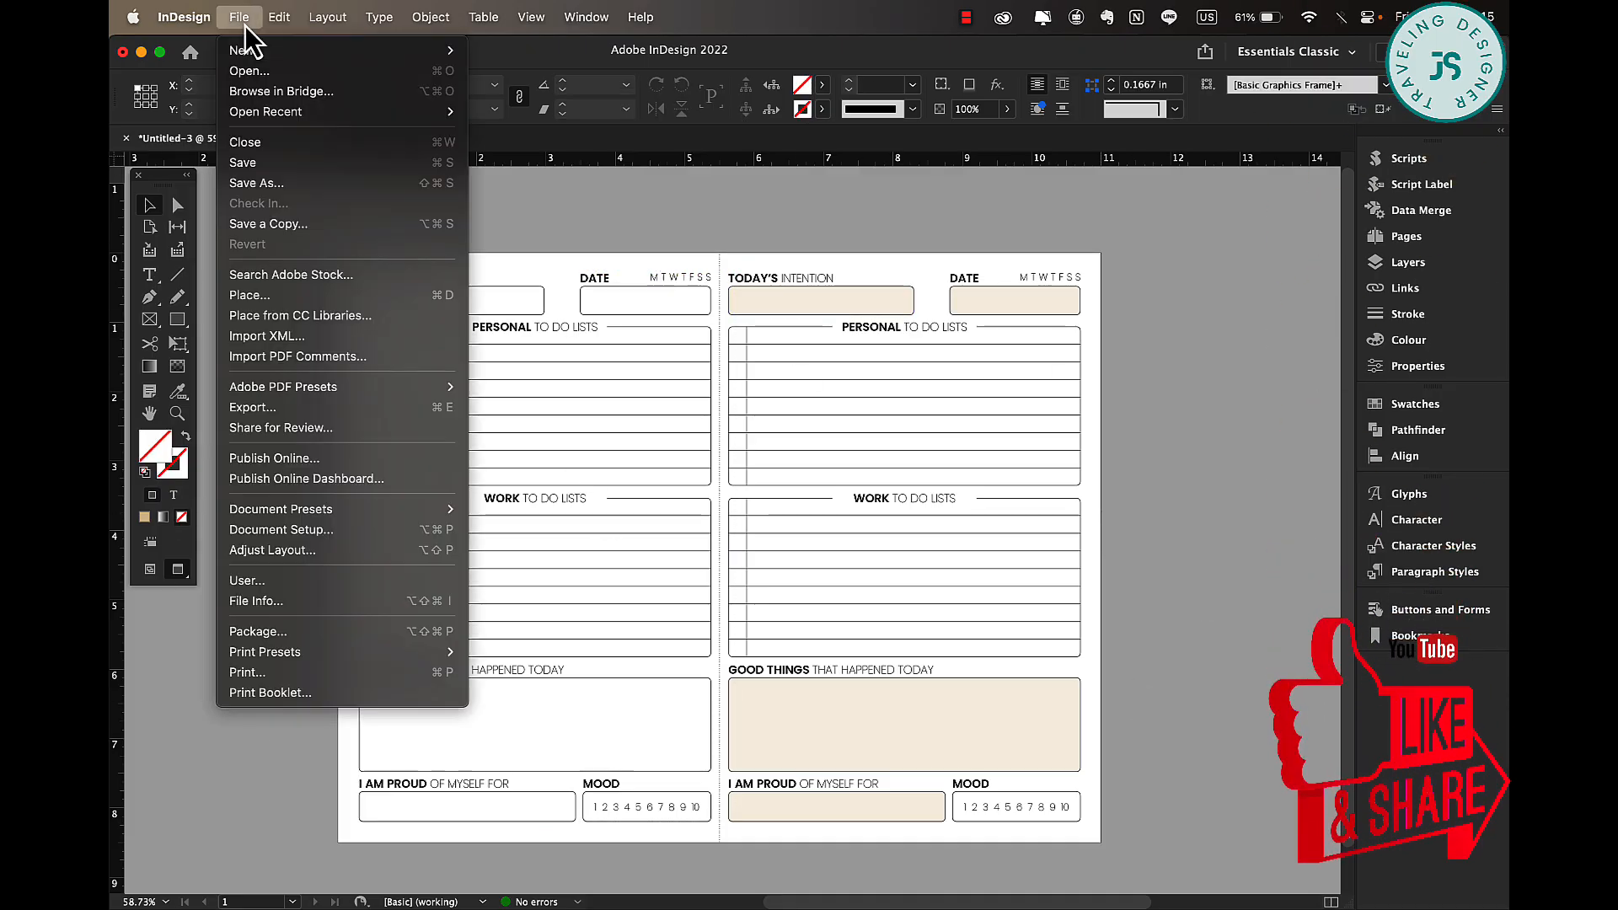
left_click(287, 412)
left_click(846, 495)
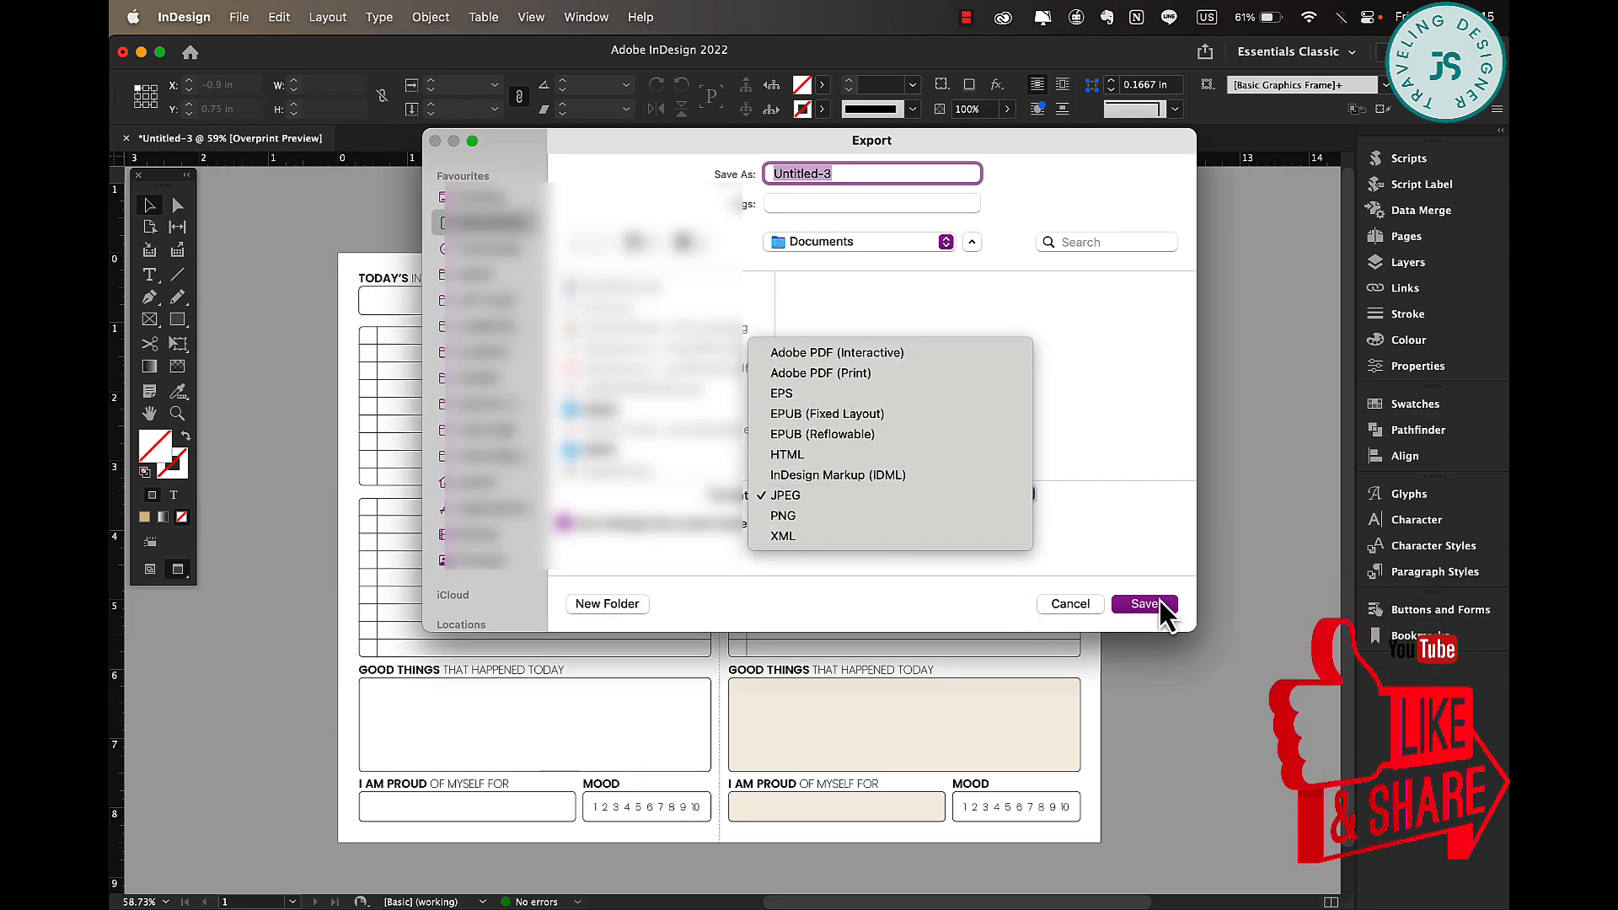
left_click(1151, 637)
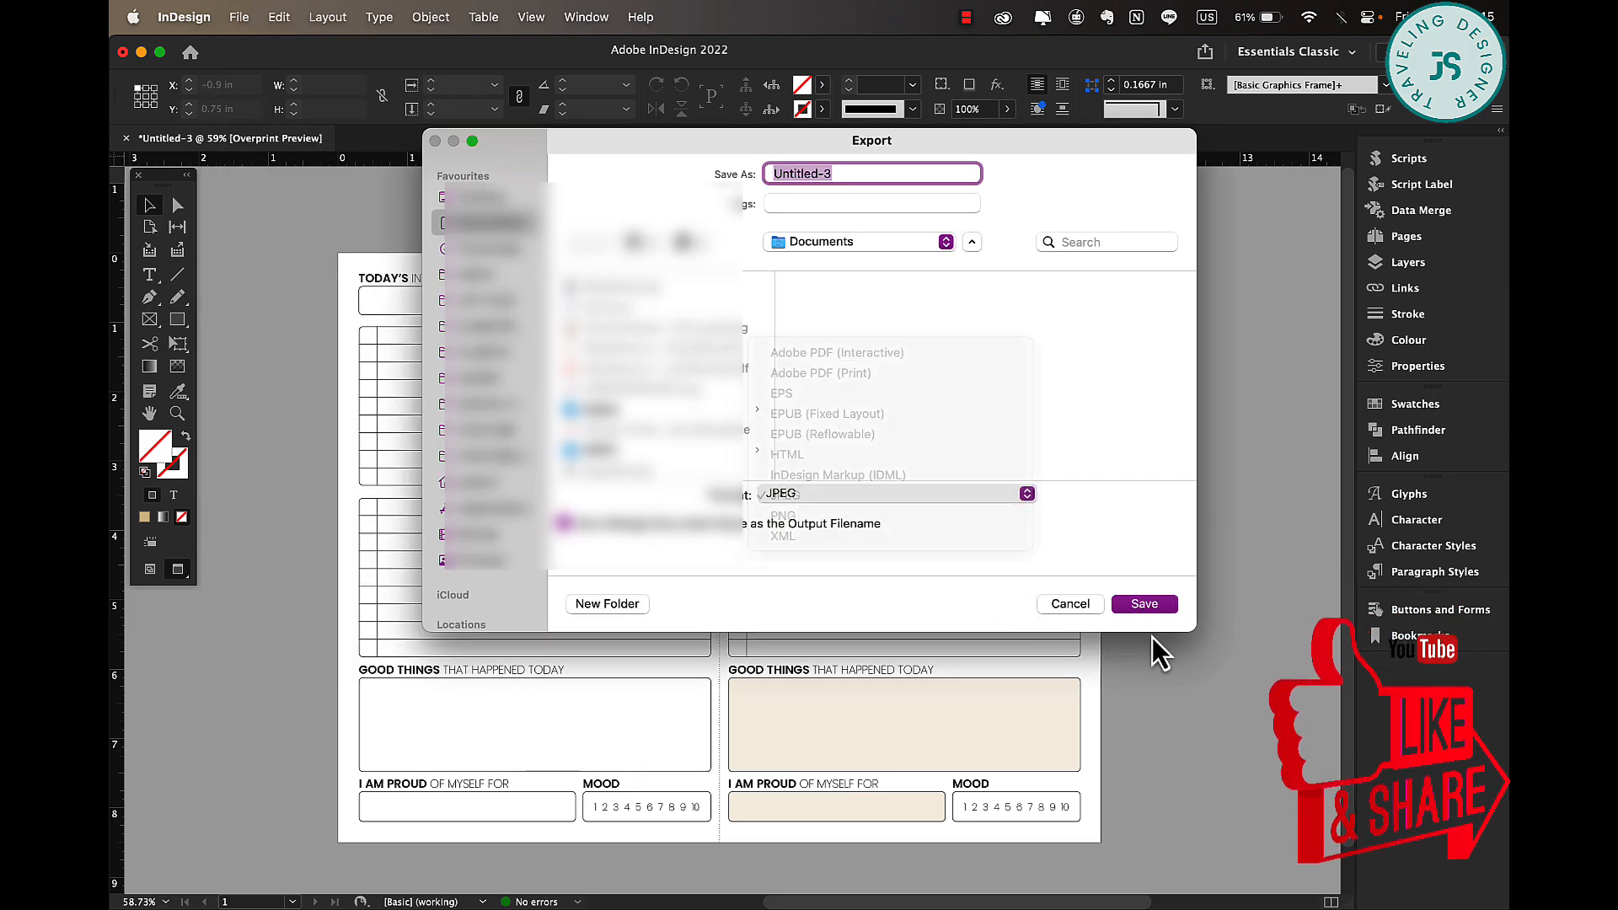
left_click(1082, 605)
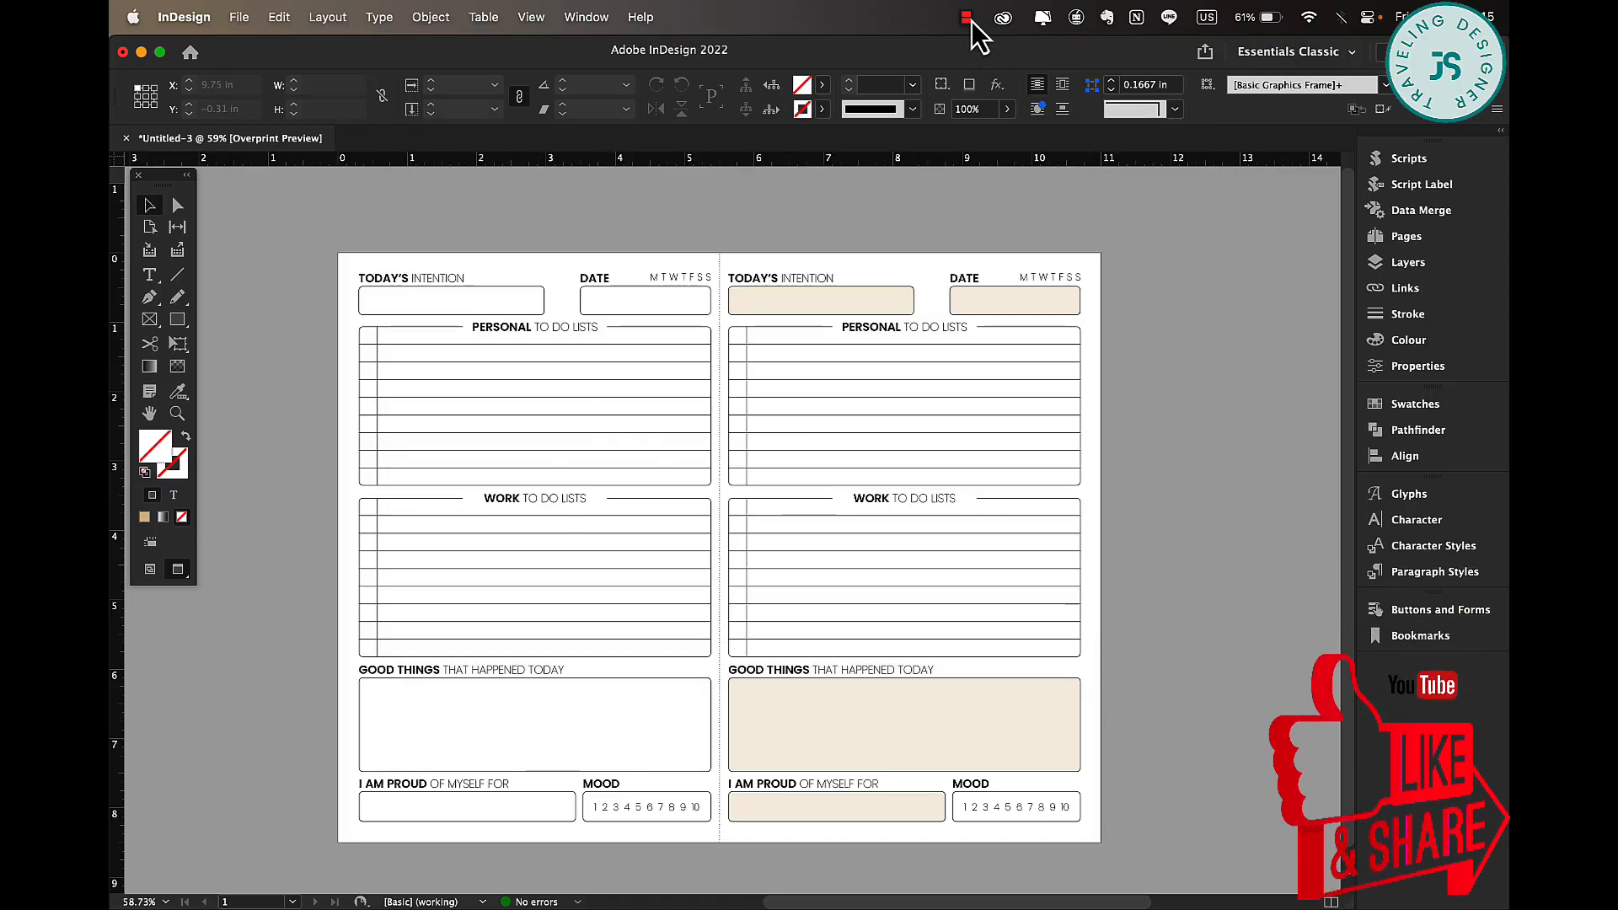